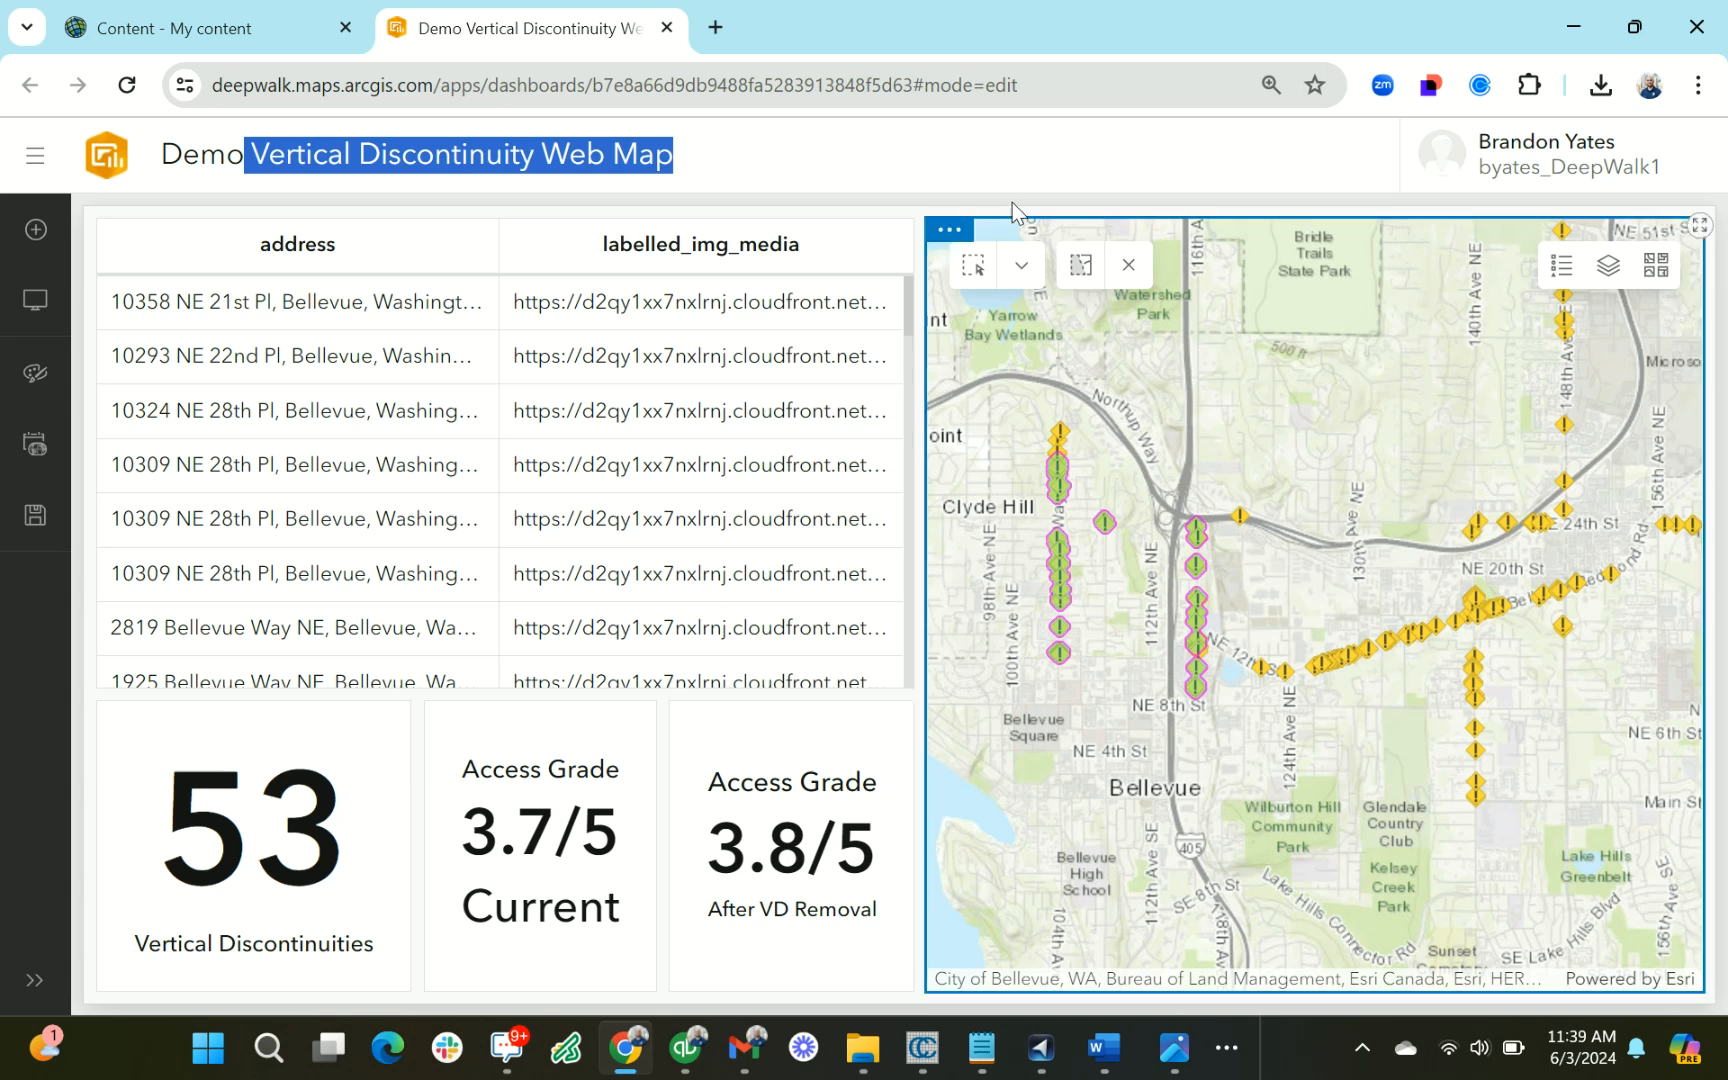
# Select the map points along Bel-Red Rd and the street south of it with the rectangle tool, and review the address table
pyautogui.click(969, 270)
pyautogui.moveTo(1300, 621); pyautogui.dragTo(1495, 805)
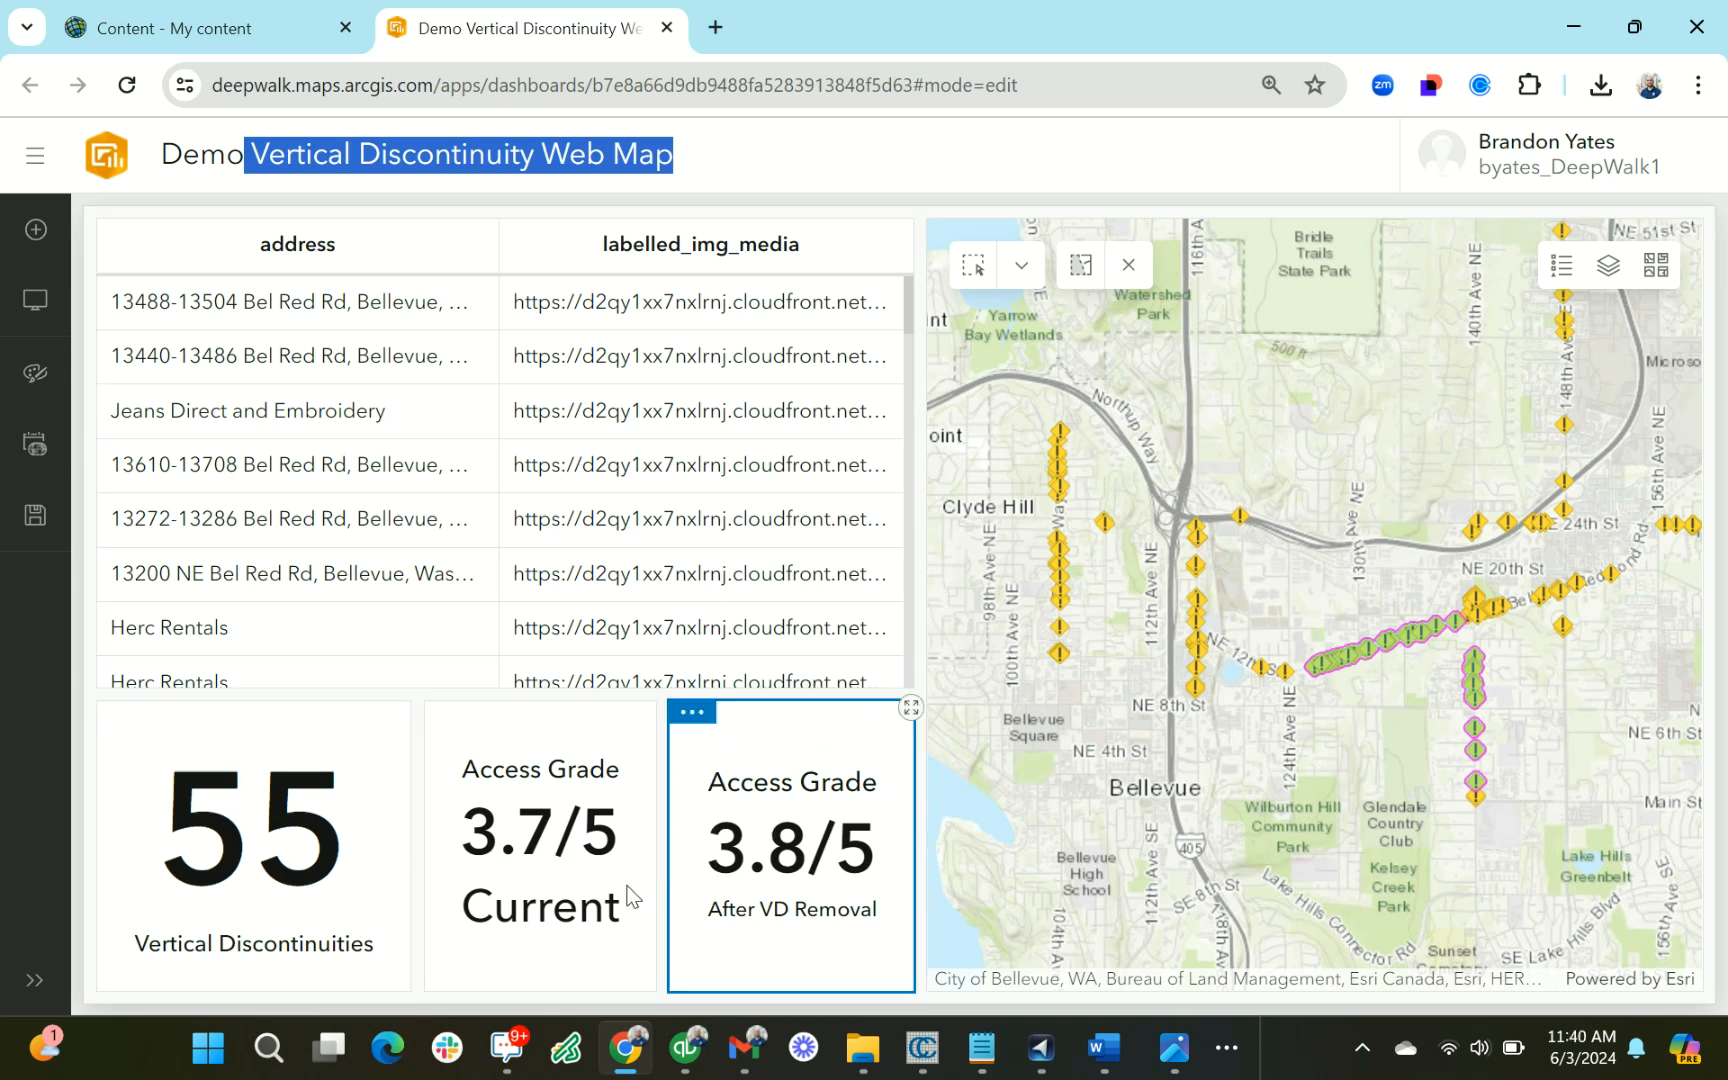
pyautogui.scroll(-4, 340, 420)
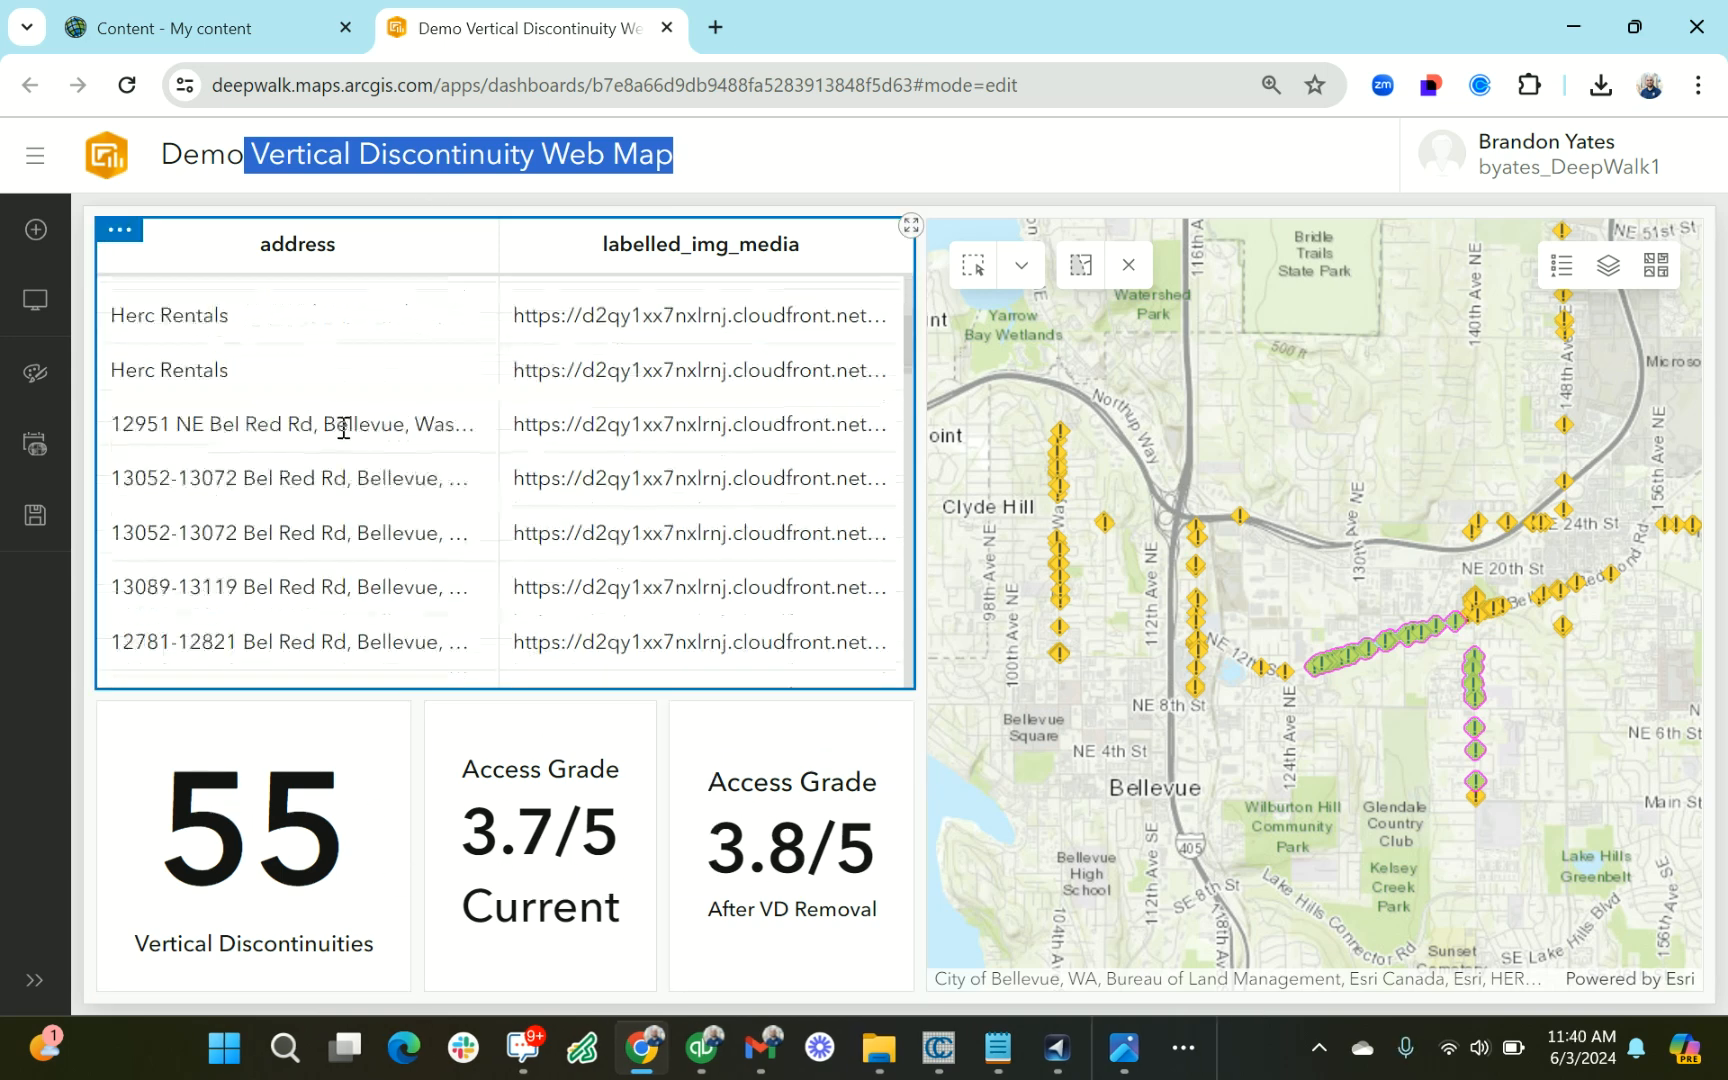
pyautogui.scroll(-4, 418, 530)
pyautogui.scroll(8, 416, 495)
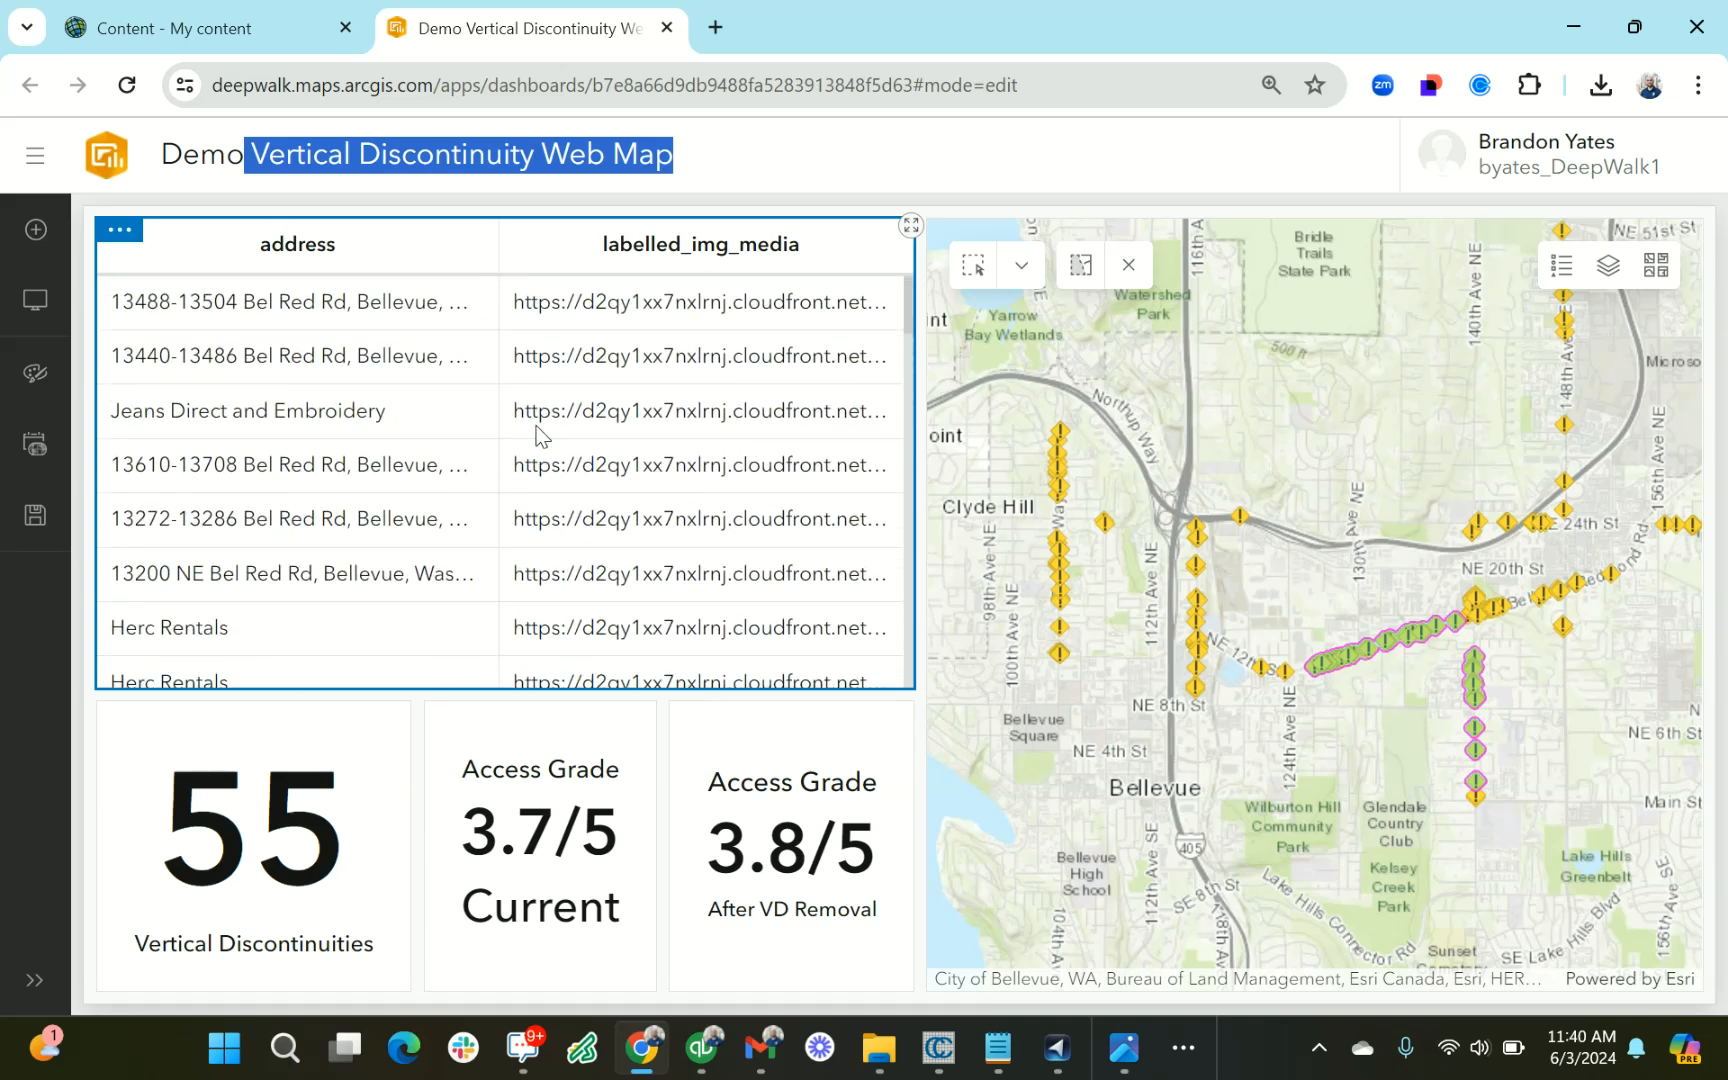
pyautogui.click(571, 401)
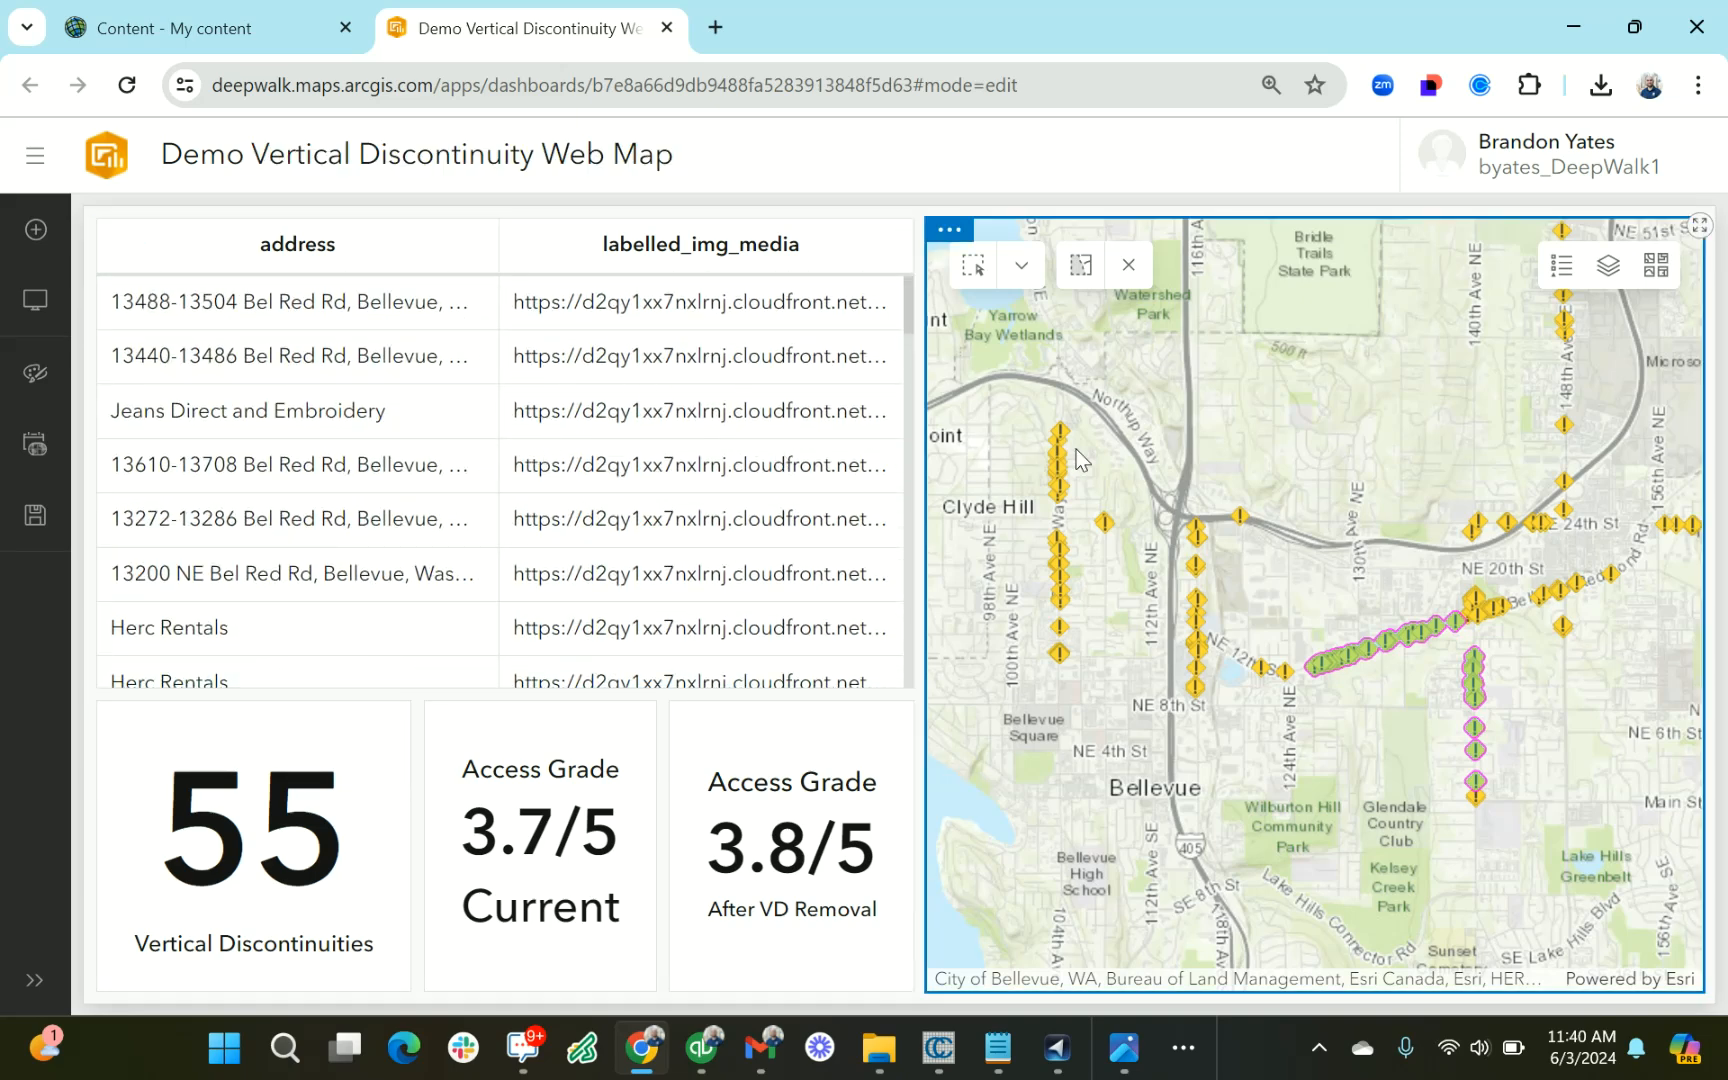
pyautogui.moveTo(1270, 426); pyautogui.dragTo(1235, 463)
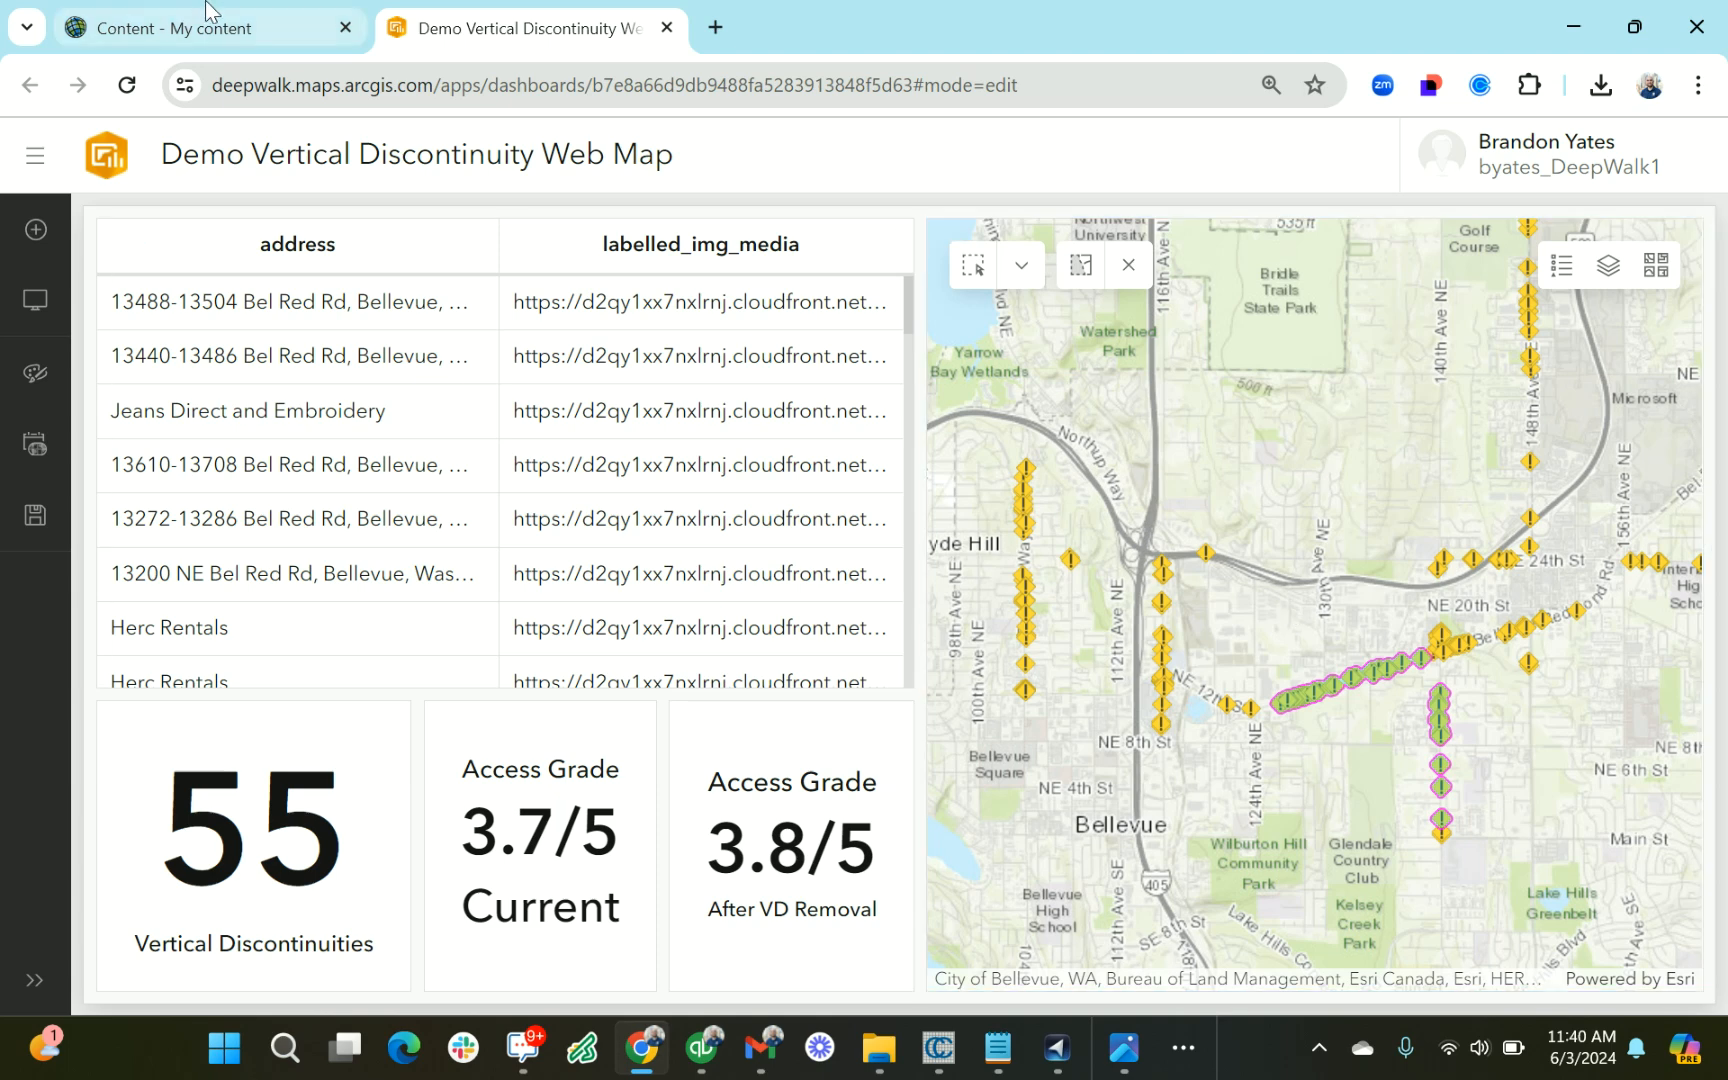
# Open the Demo Vertical Discontinuity Web Map from the content list in Map Viewer
pyautogui.click(175, 27)
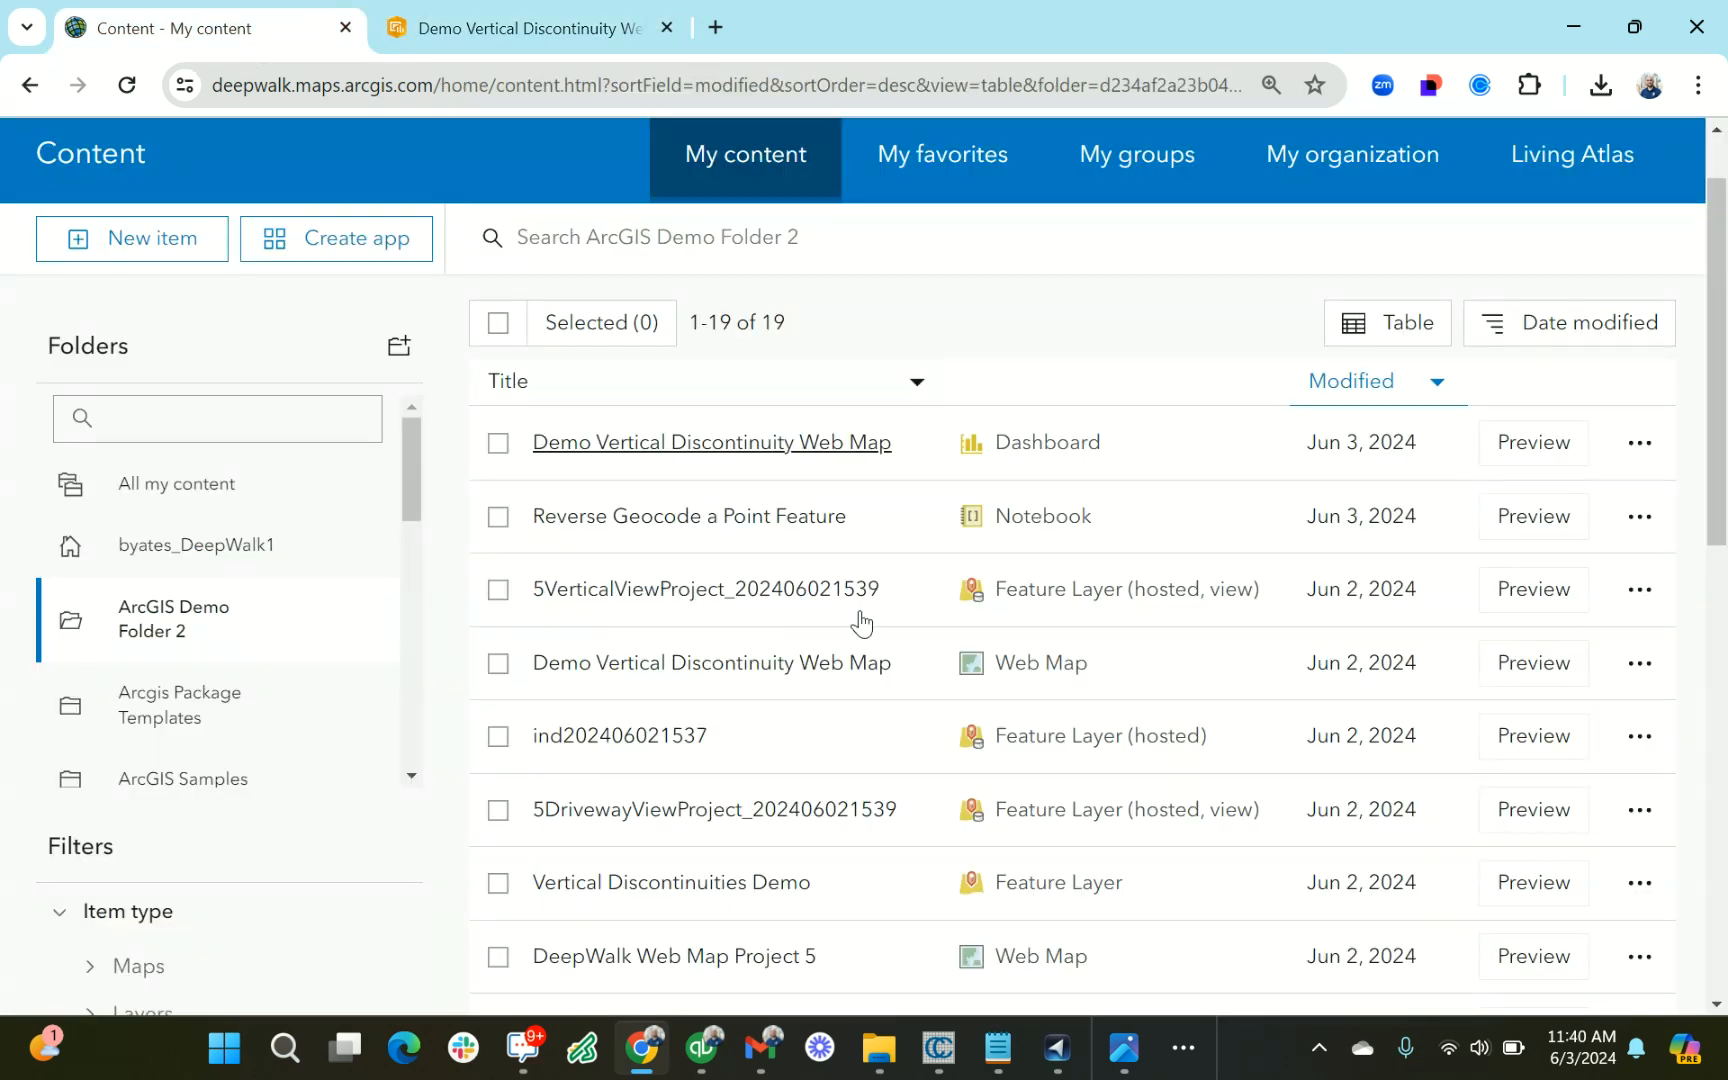
pyautogui.click(744, 664)
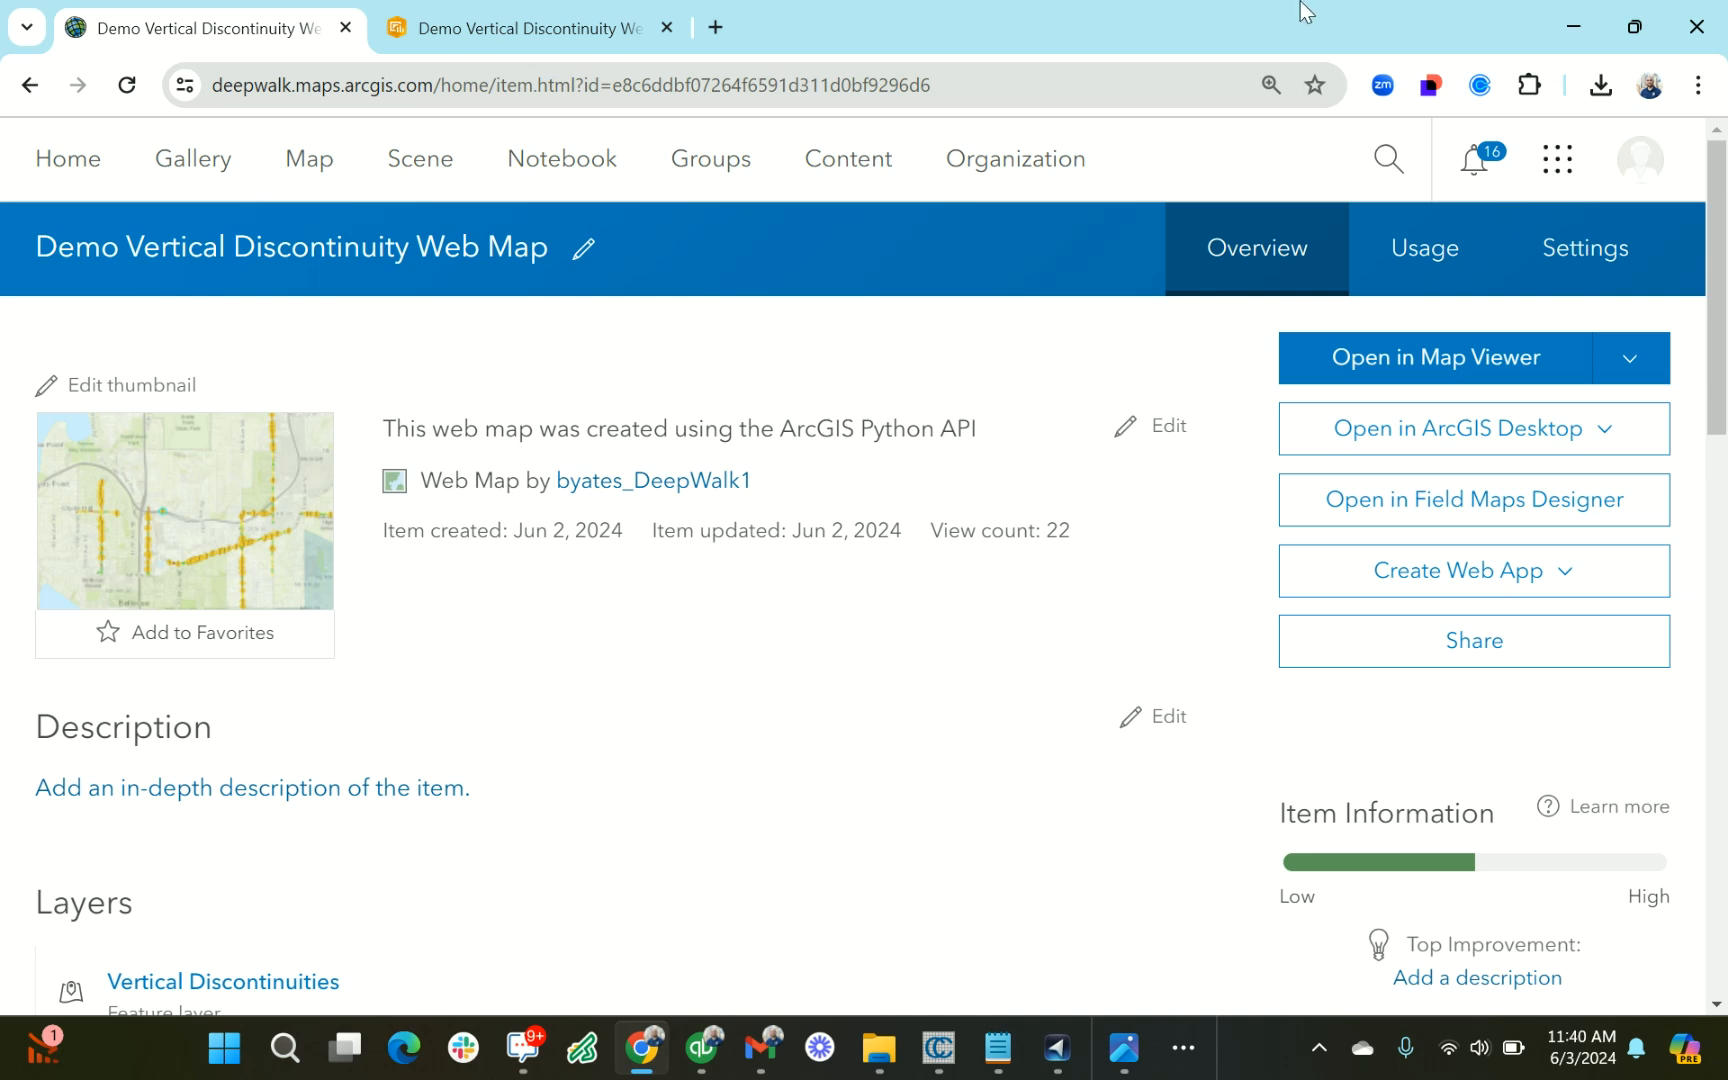
pyautogui.click(1436, 360)
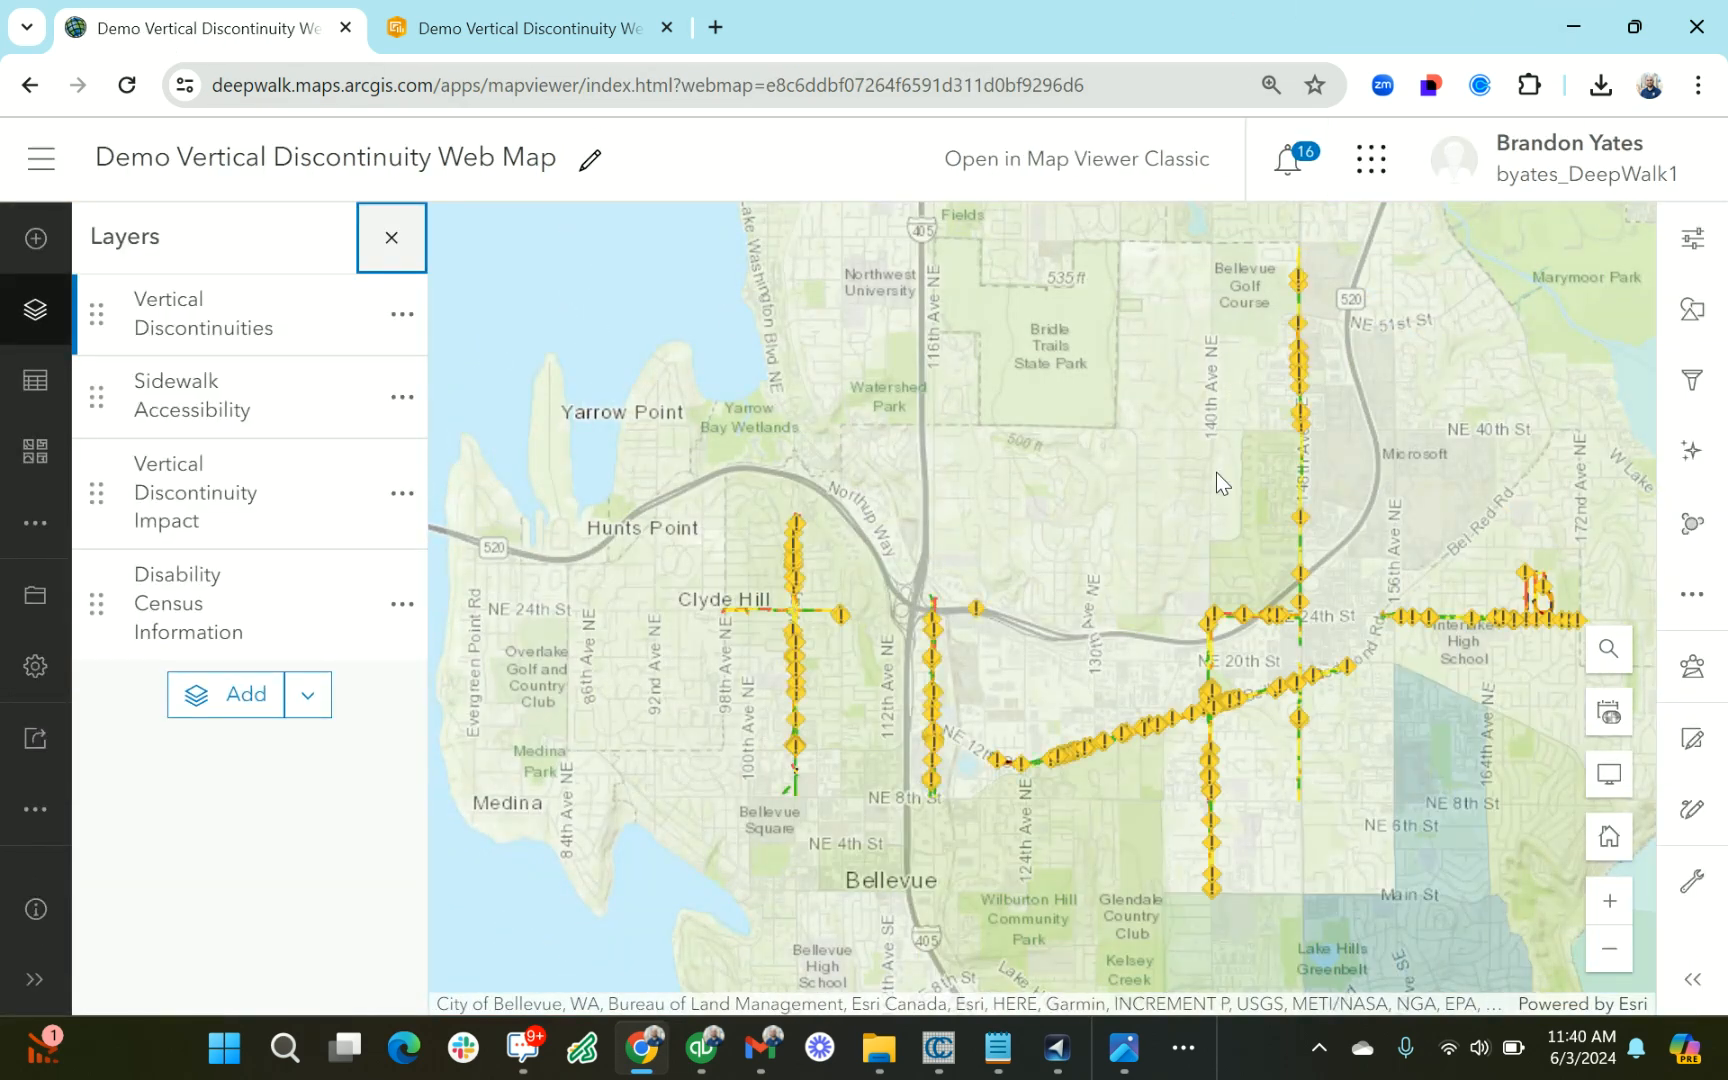
pyautogui.moveTo(1230, 593); pyautogui.dragTo(1090, 553)
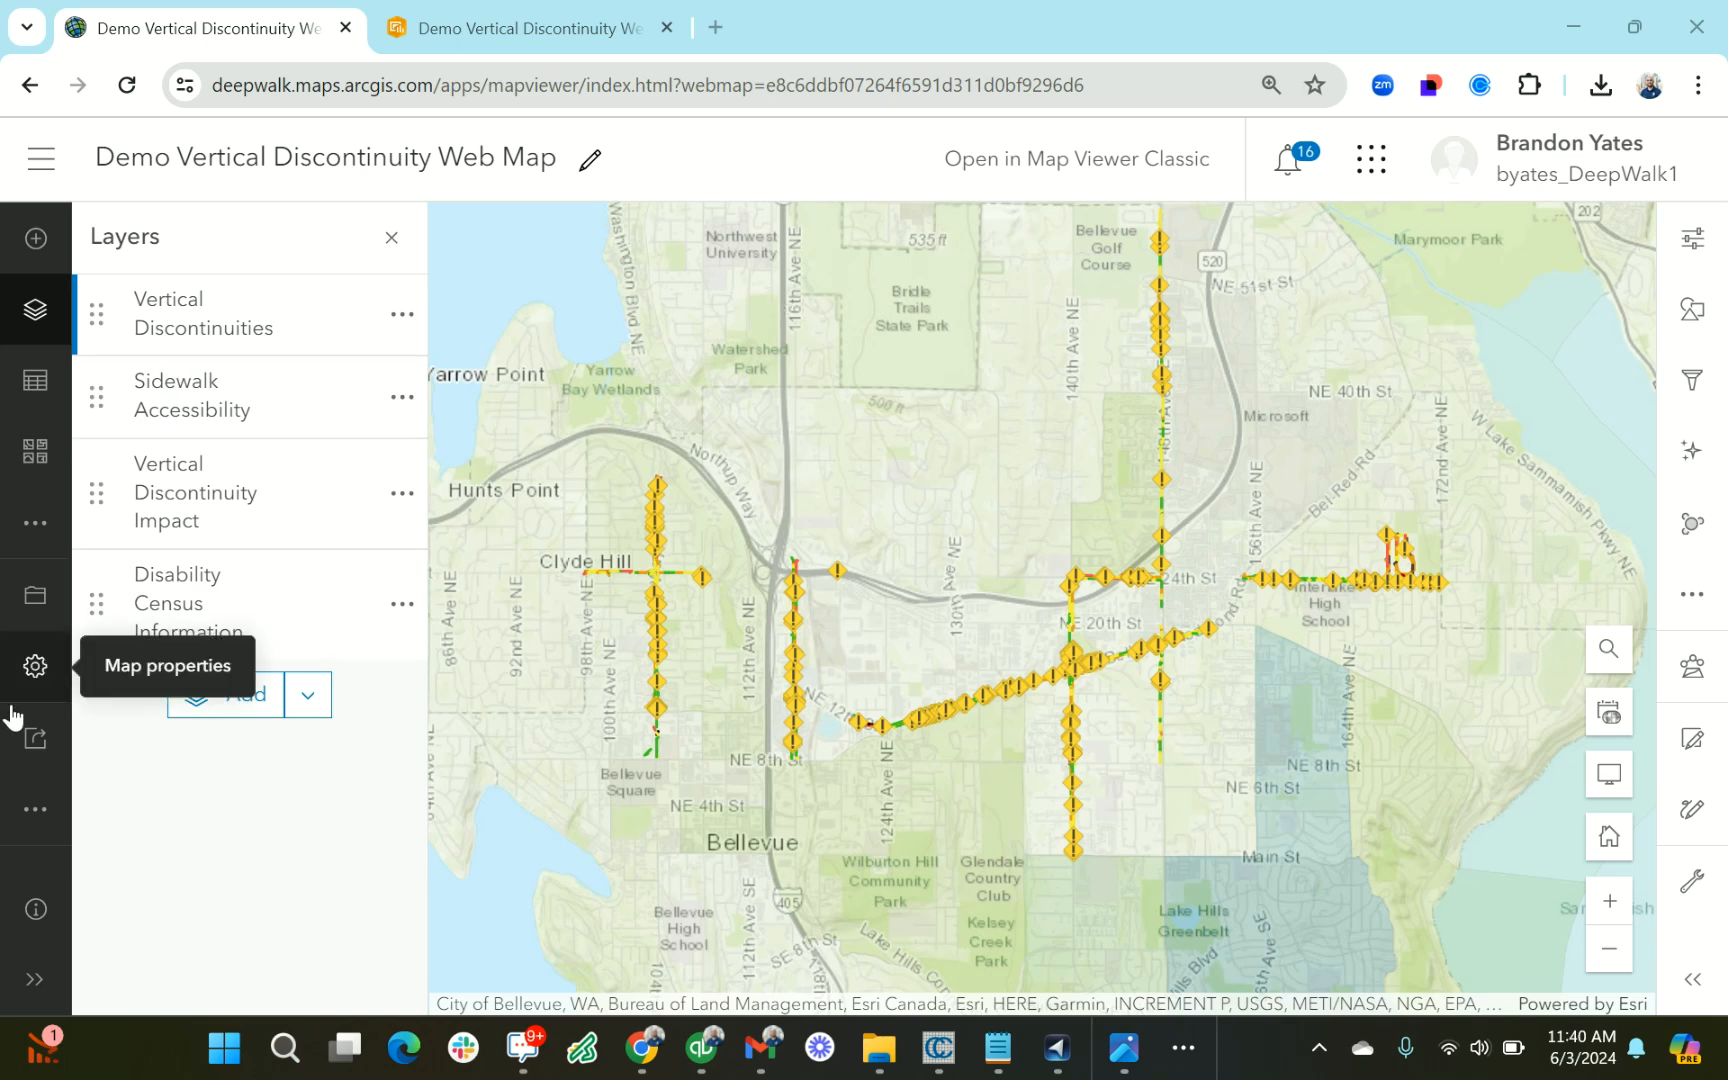
# Start creating a Dashboards app from the open web map
pyautogui.click(35, 808)
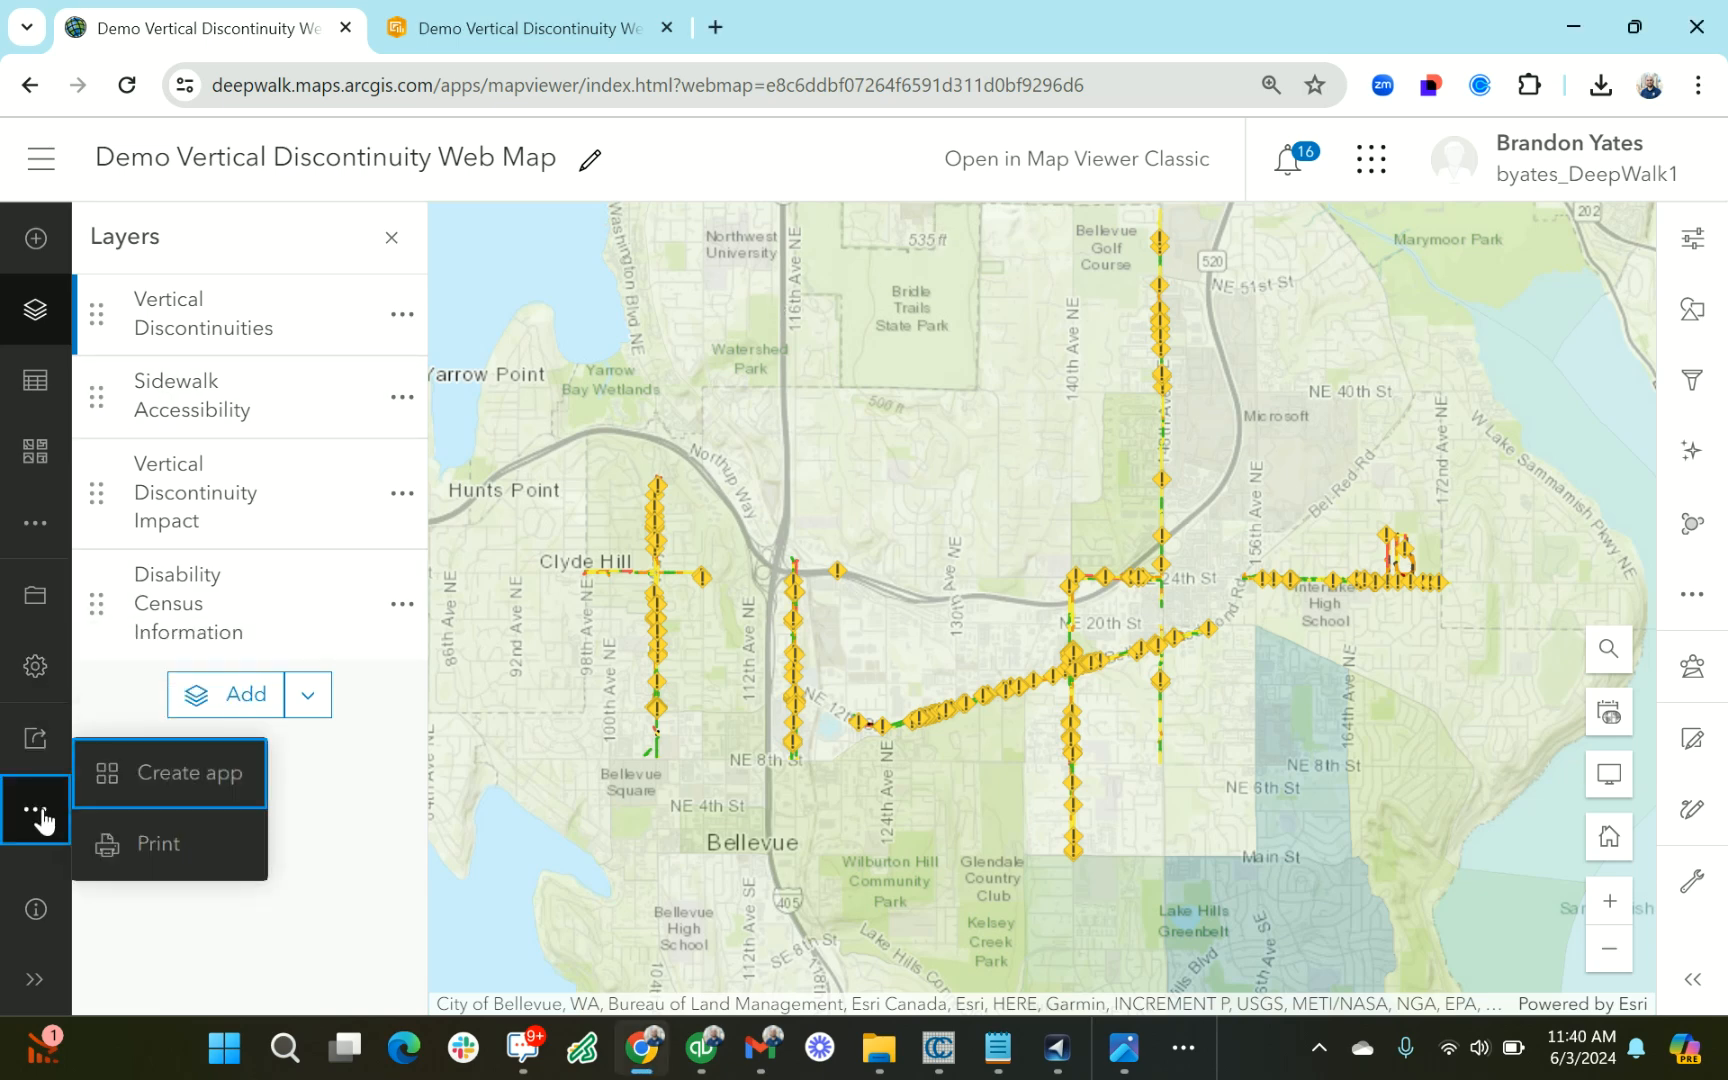
pyautogui.click(212, 778)
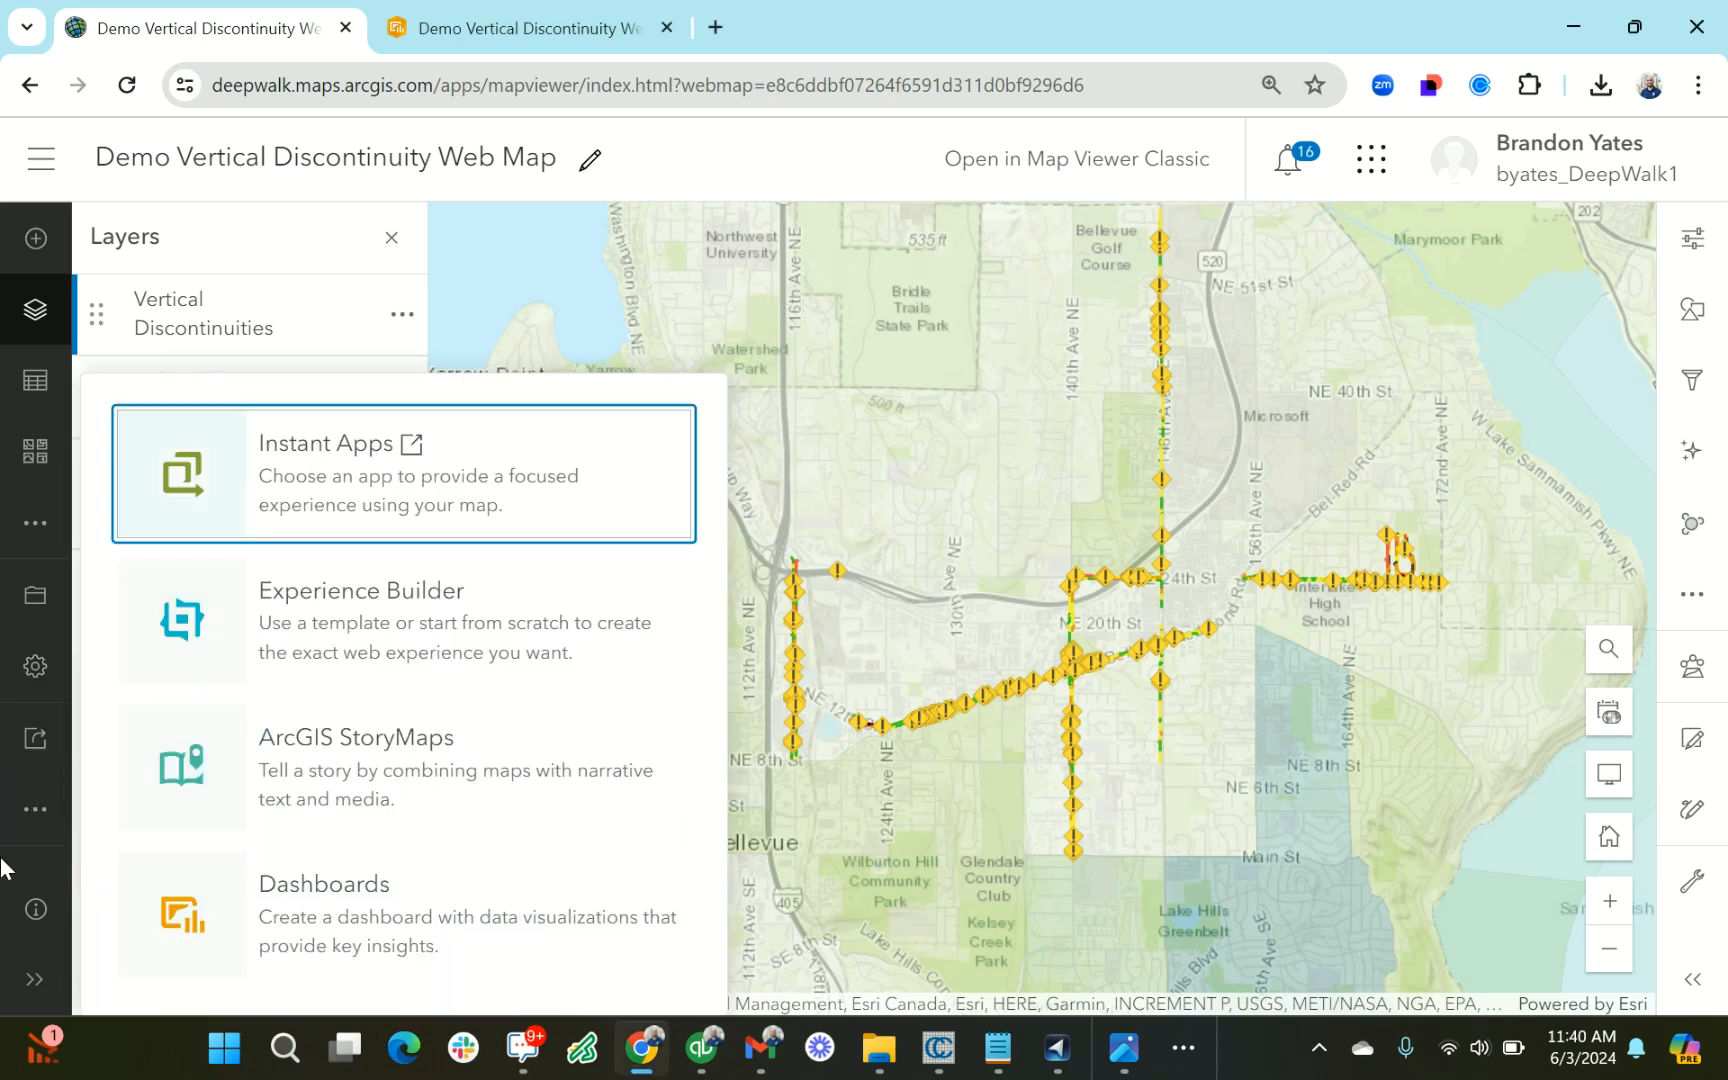
pyautogui.click(33, 822)
pyautogui.click(135, 780)
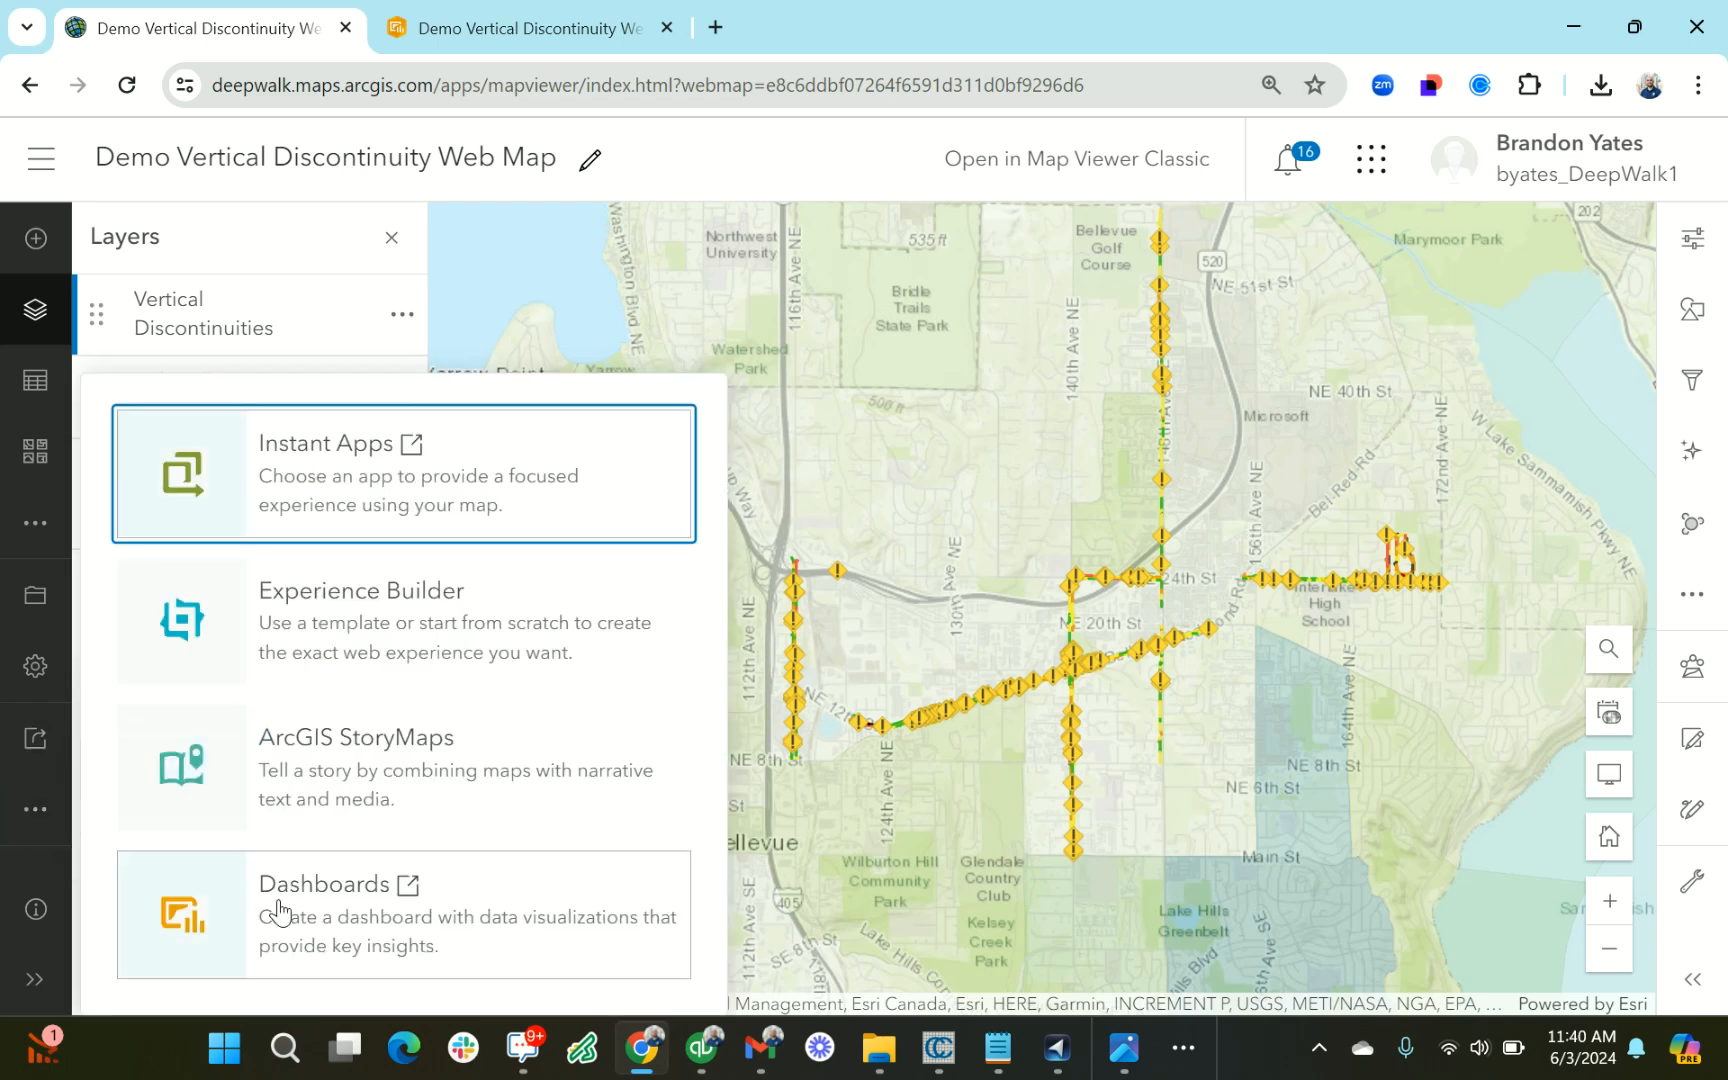
pyautogui.click(283, 925)
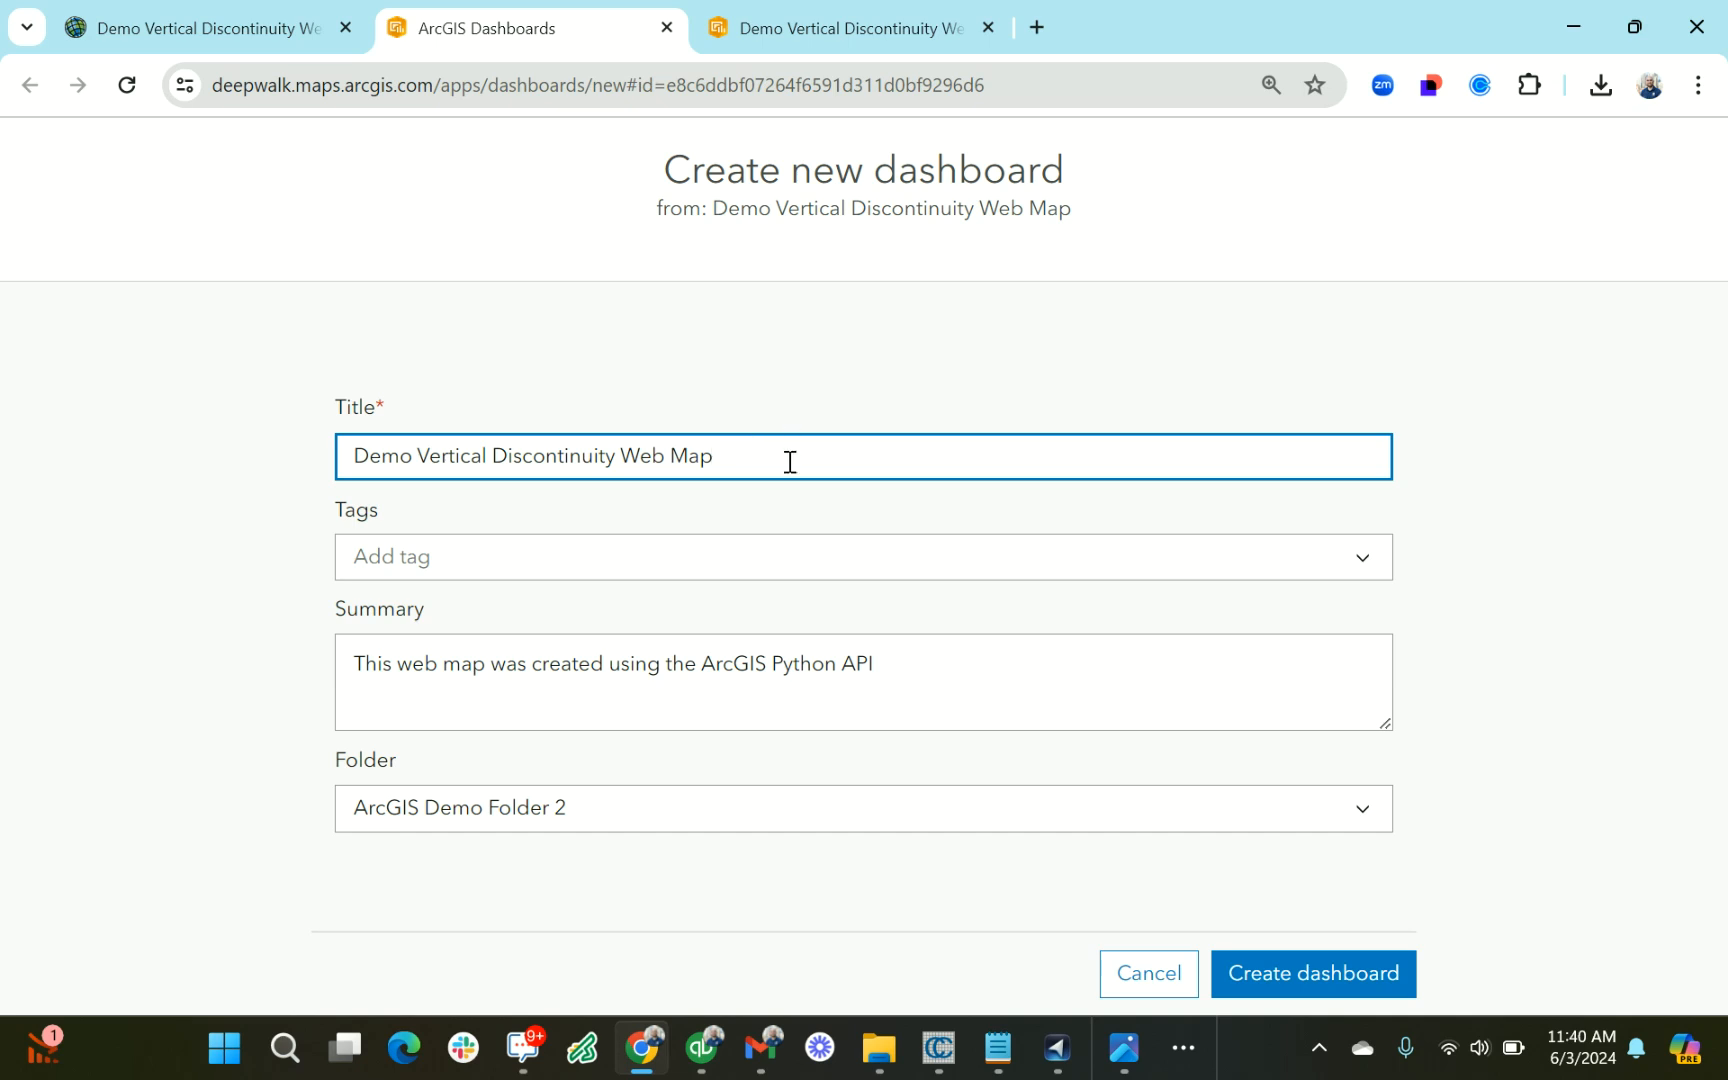
# Title the new dashboard "recorded demo vertical discontinuity dashboard" and create it
pyautogui.moveTo(787, 463); pyautogui.dragTo(72, 420)
pyautogui.press('BackSpace')
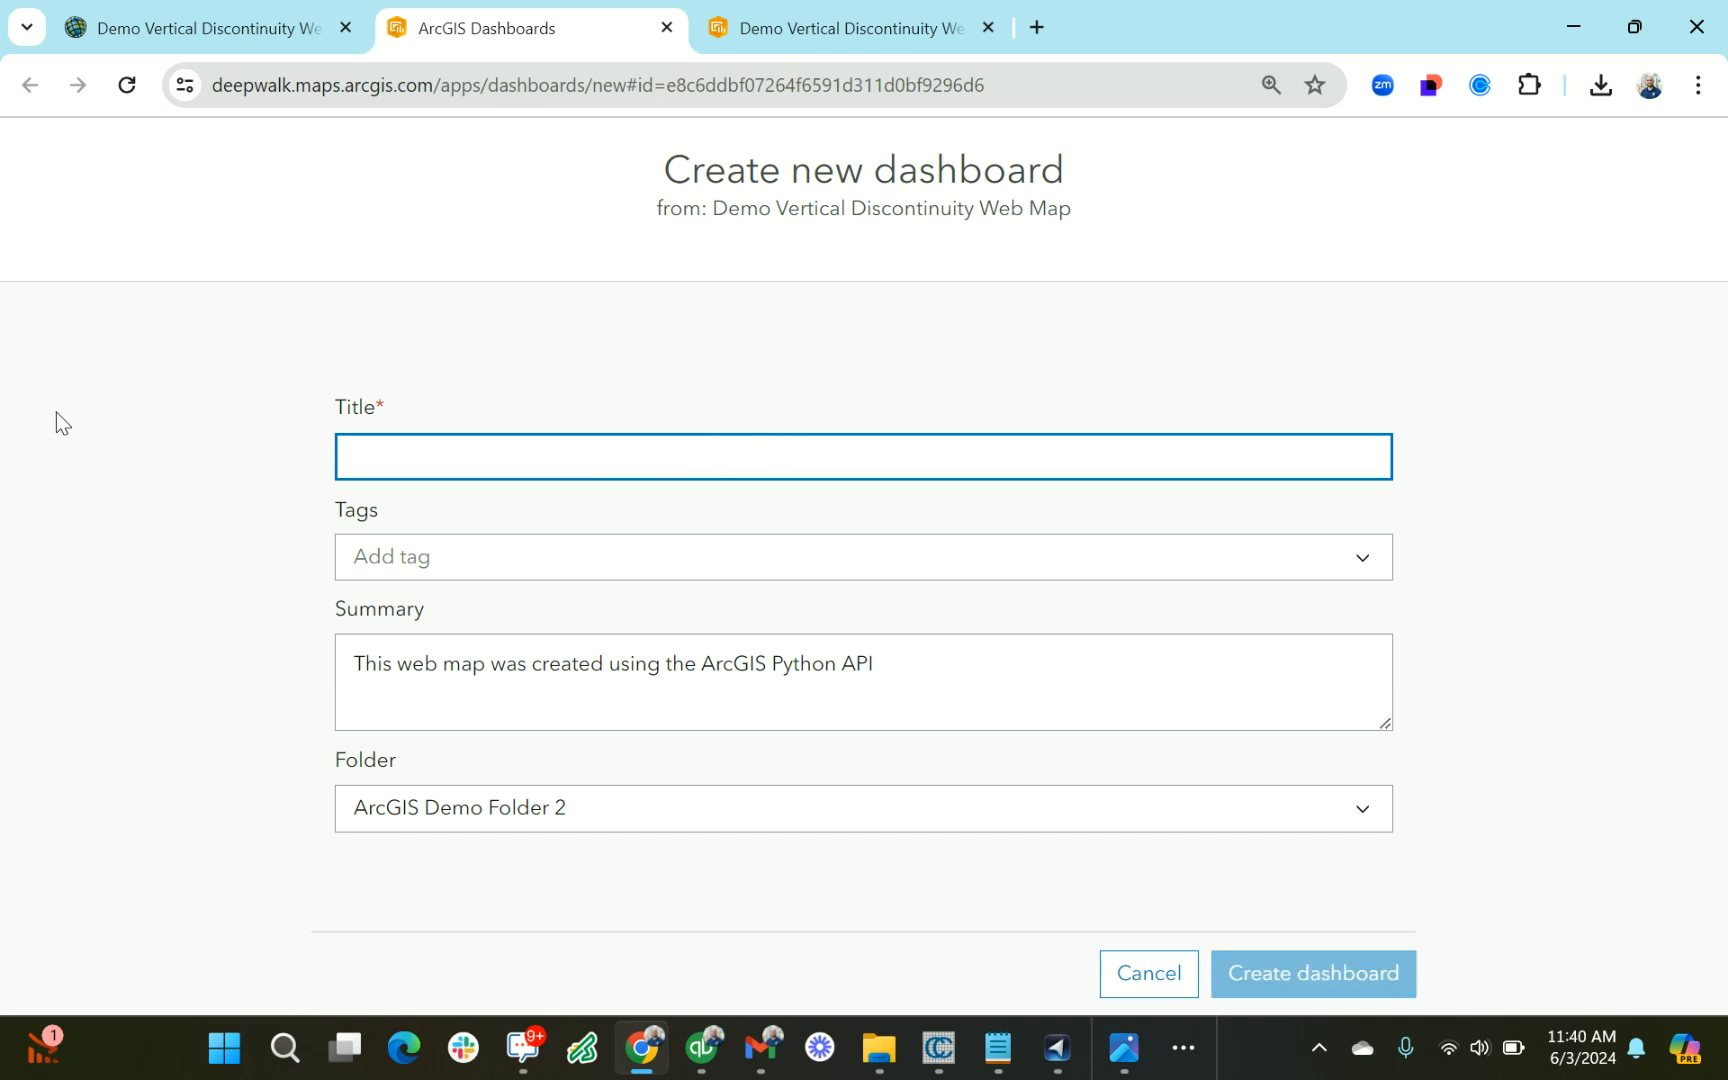
pyautogui.write('recorded')
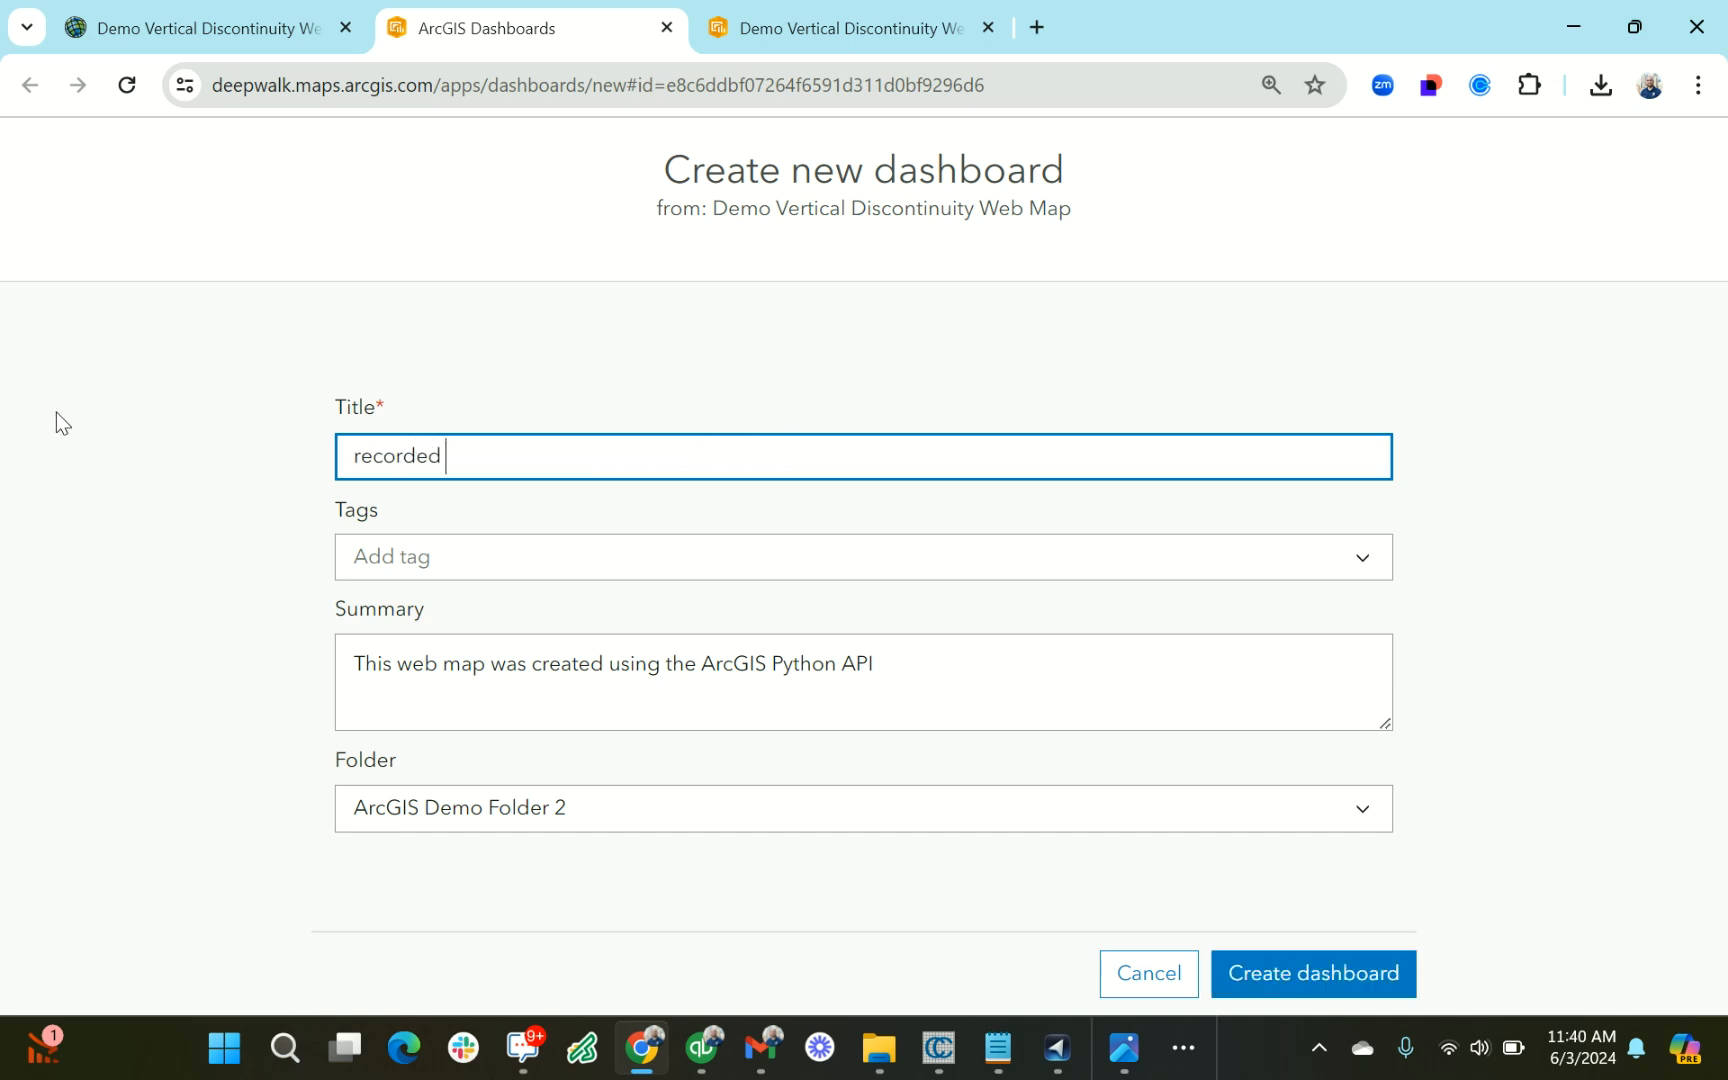
pyautogui.write(' demo vertical discon')
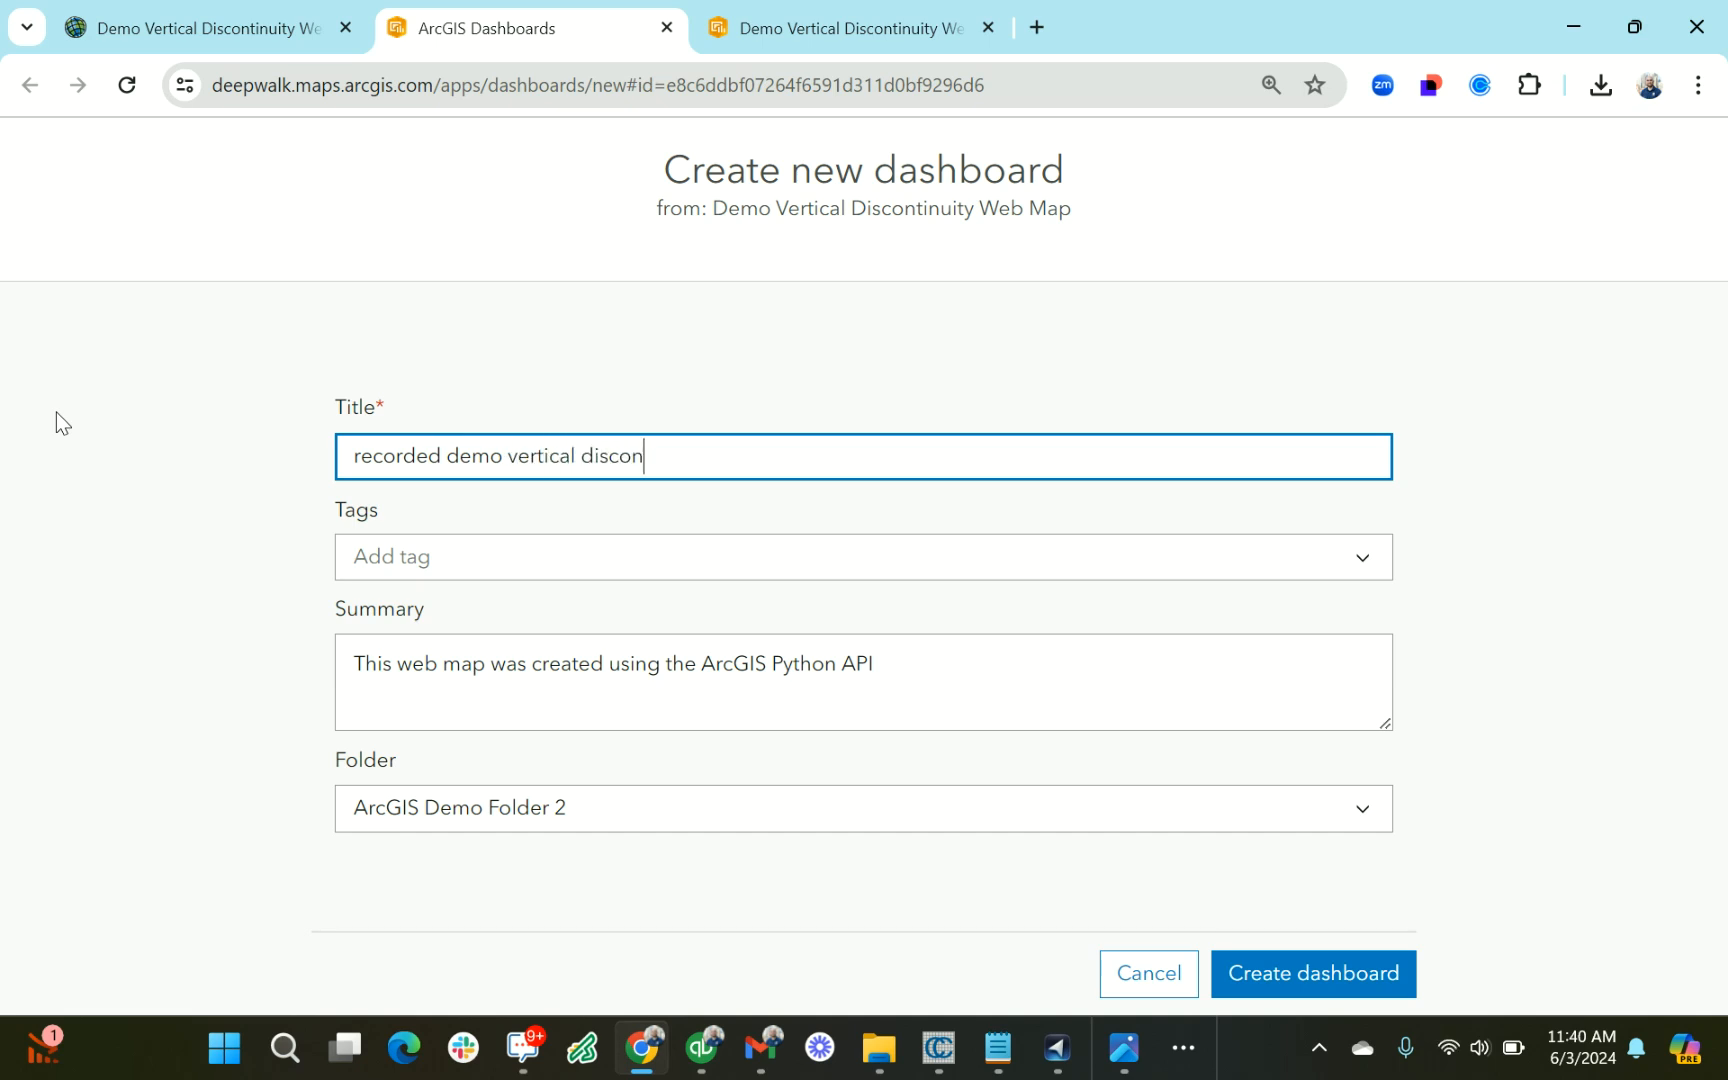
pyautogui.write('tinuity wedashboard')
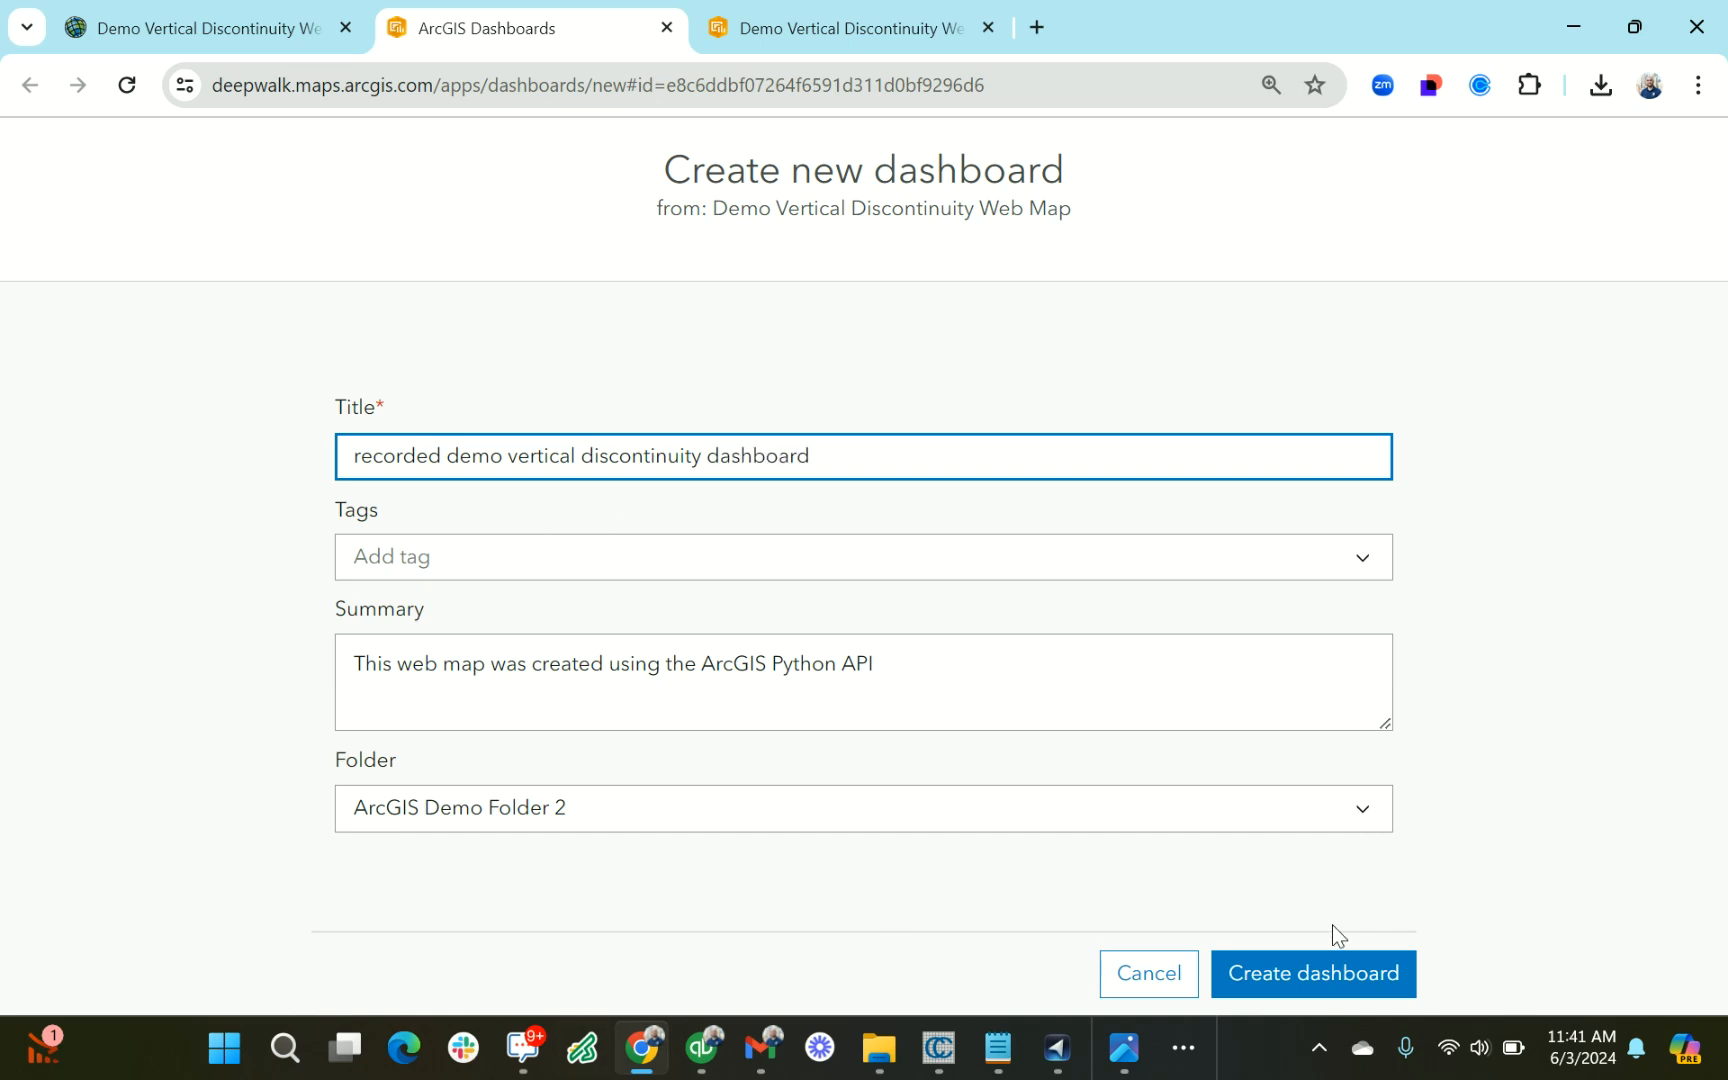
pyautogui.click(1292, 968)
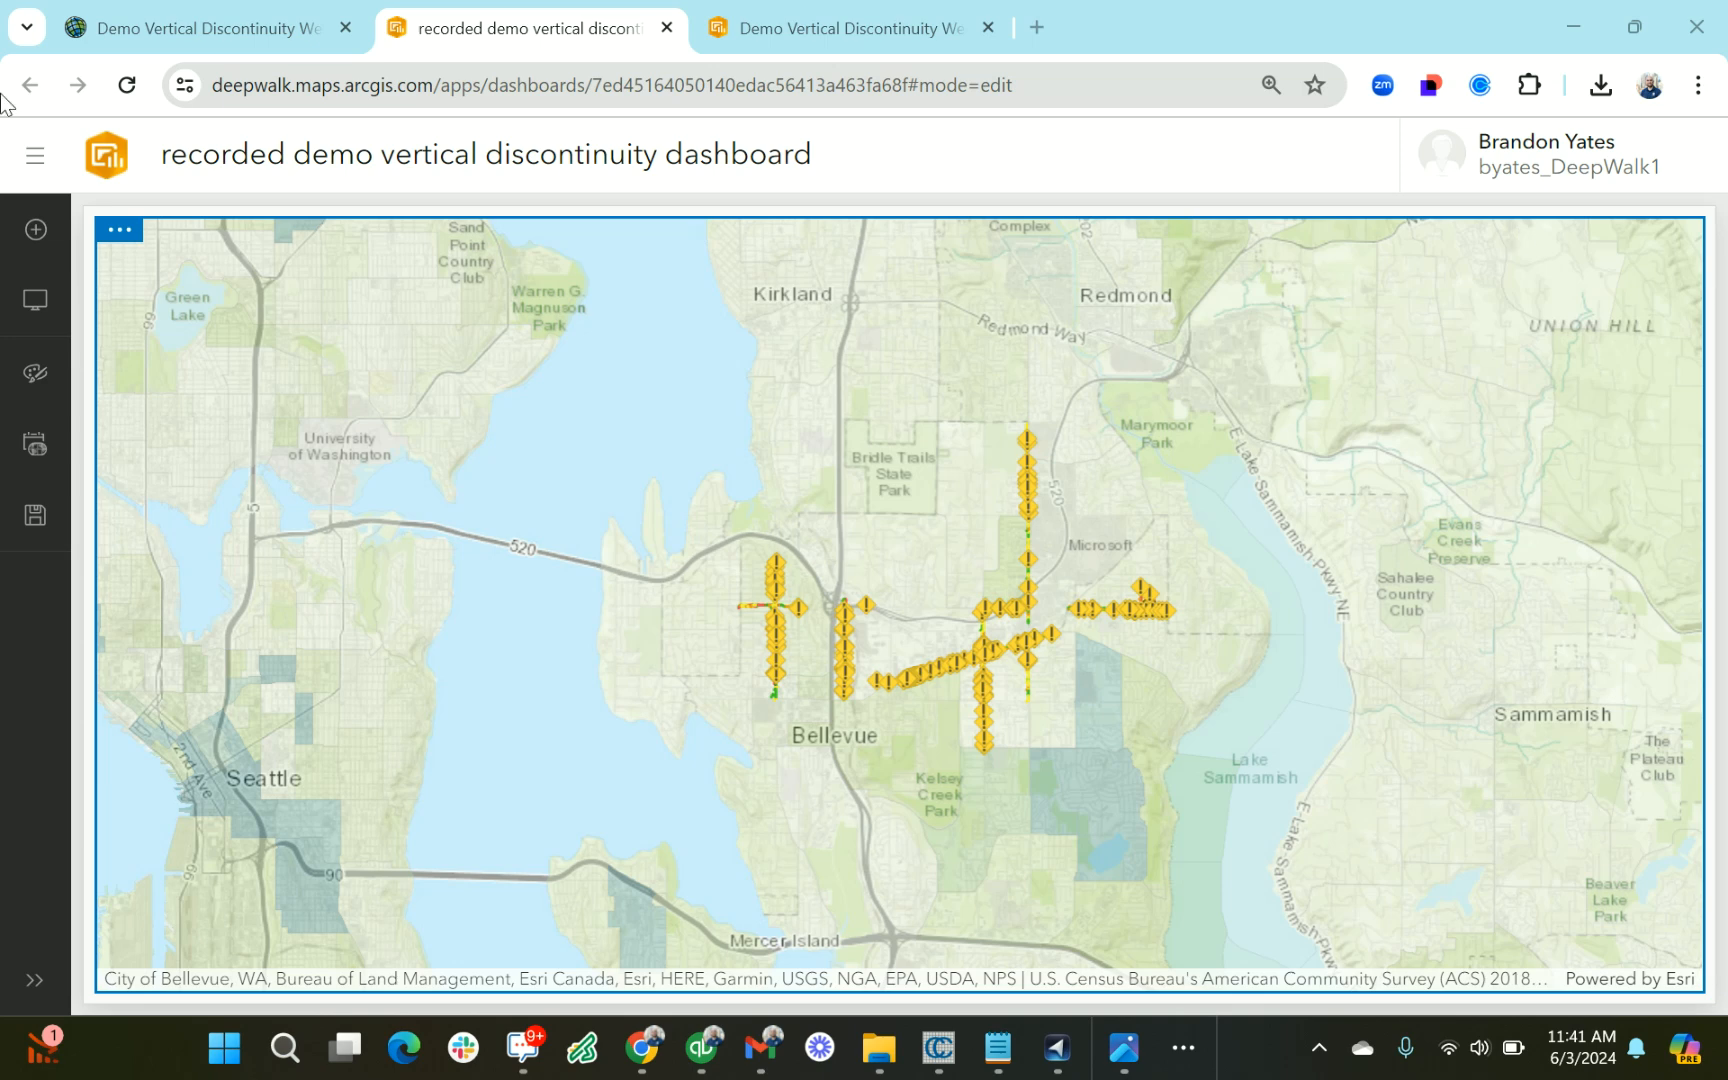
# Add an indicator element on the left side of the dashboard map, using the Vertical Discontinuities layer as its data source
pyautogui.moveTo(1130, 556); pyautogui.dragTo(880, 662)
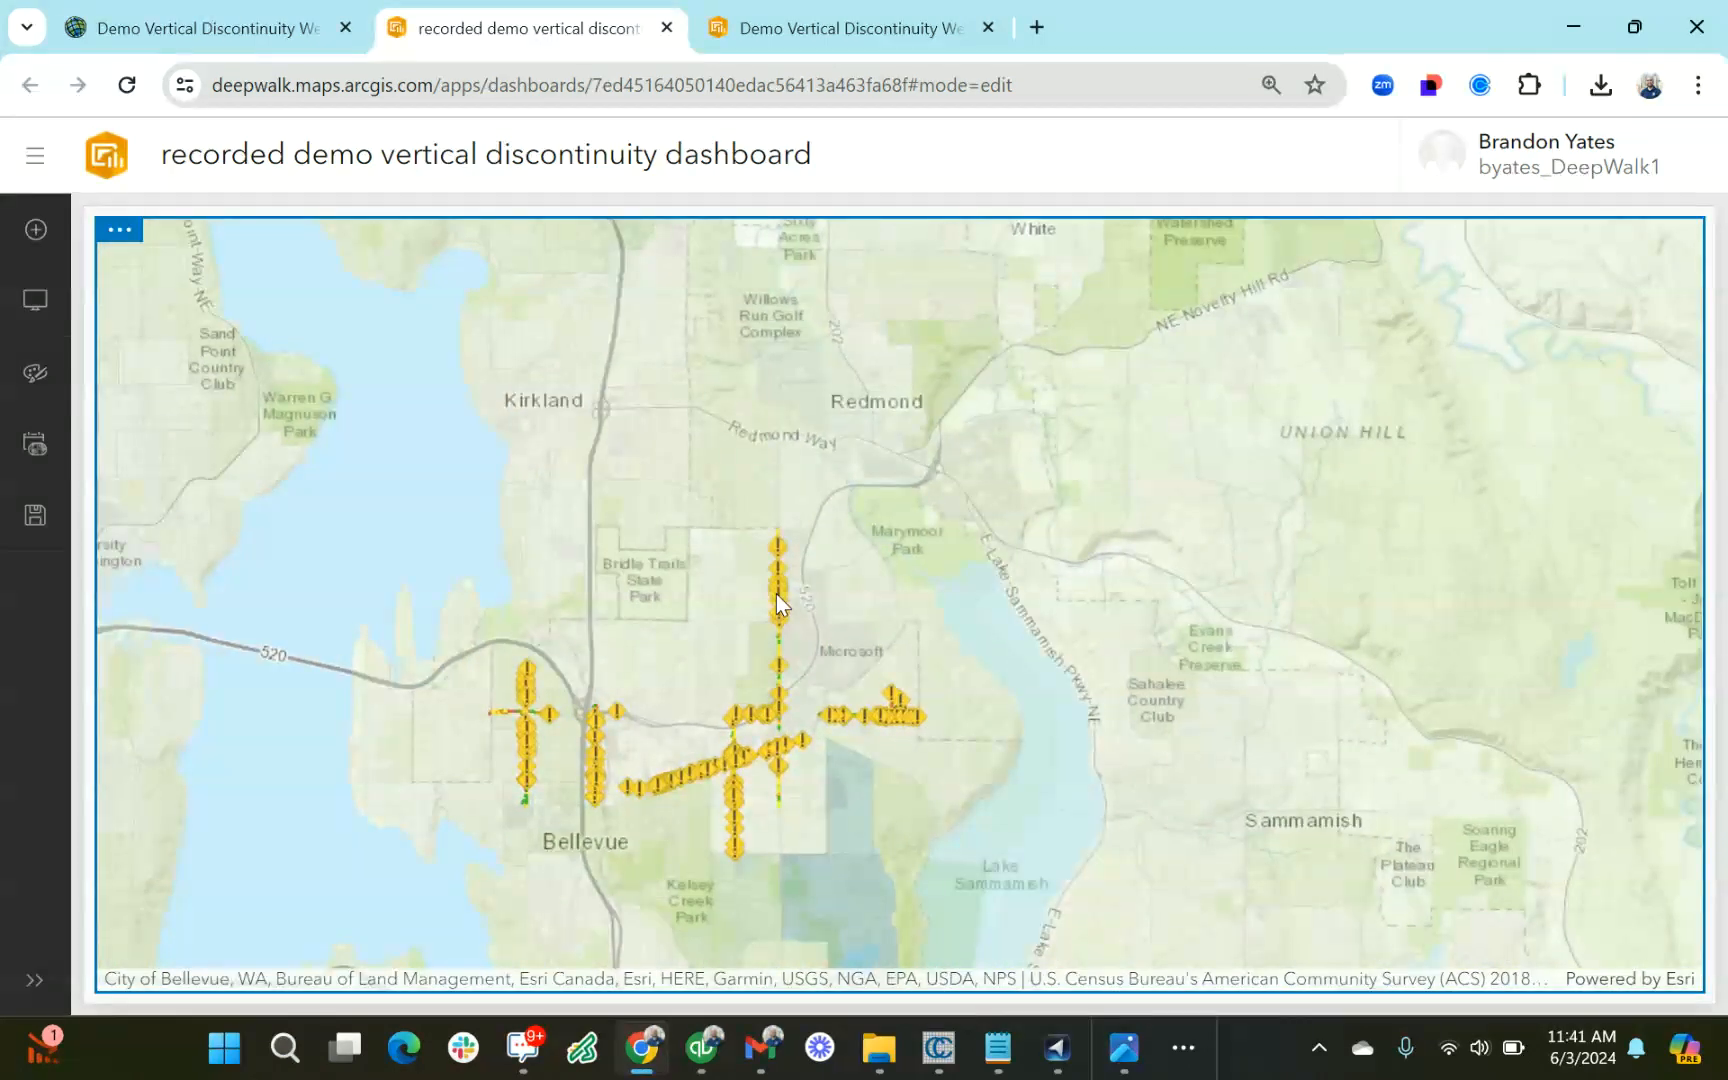
pyautogui.moveTo(921, 525); pyautogui.dragTo(997, 455)
pyautogui.moveTo(36, 229); pyautogui.dragTo(90, 585)
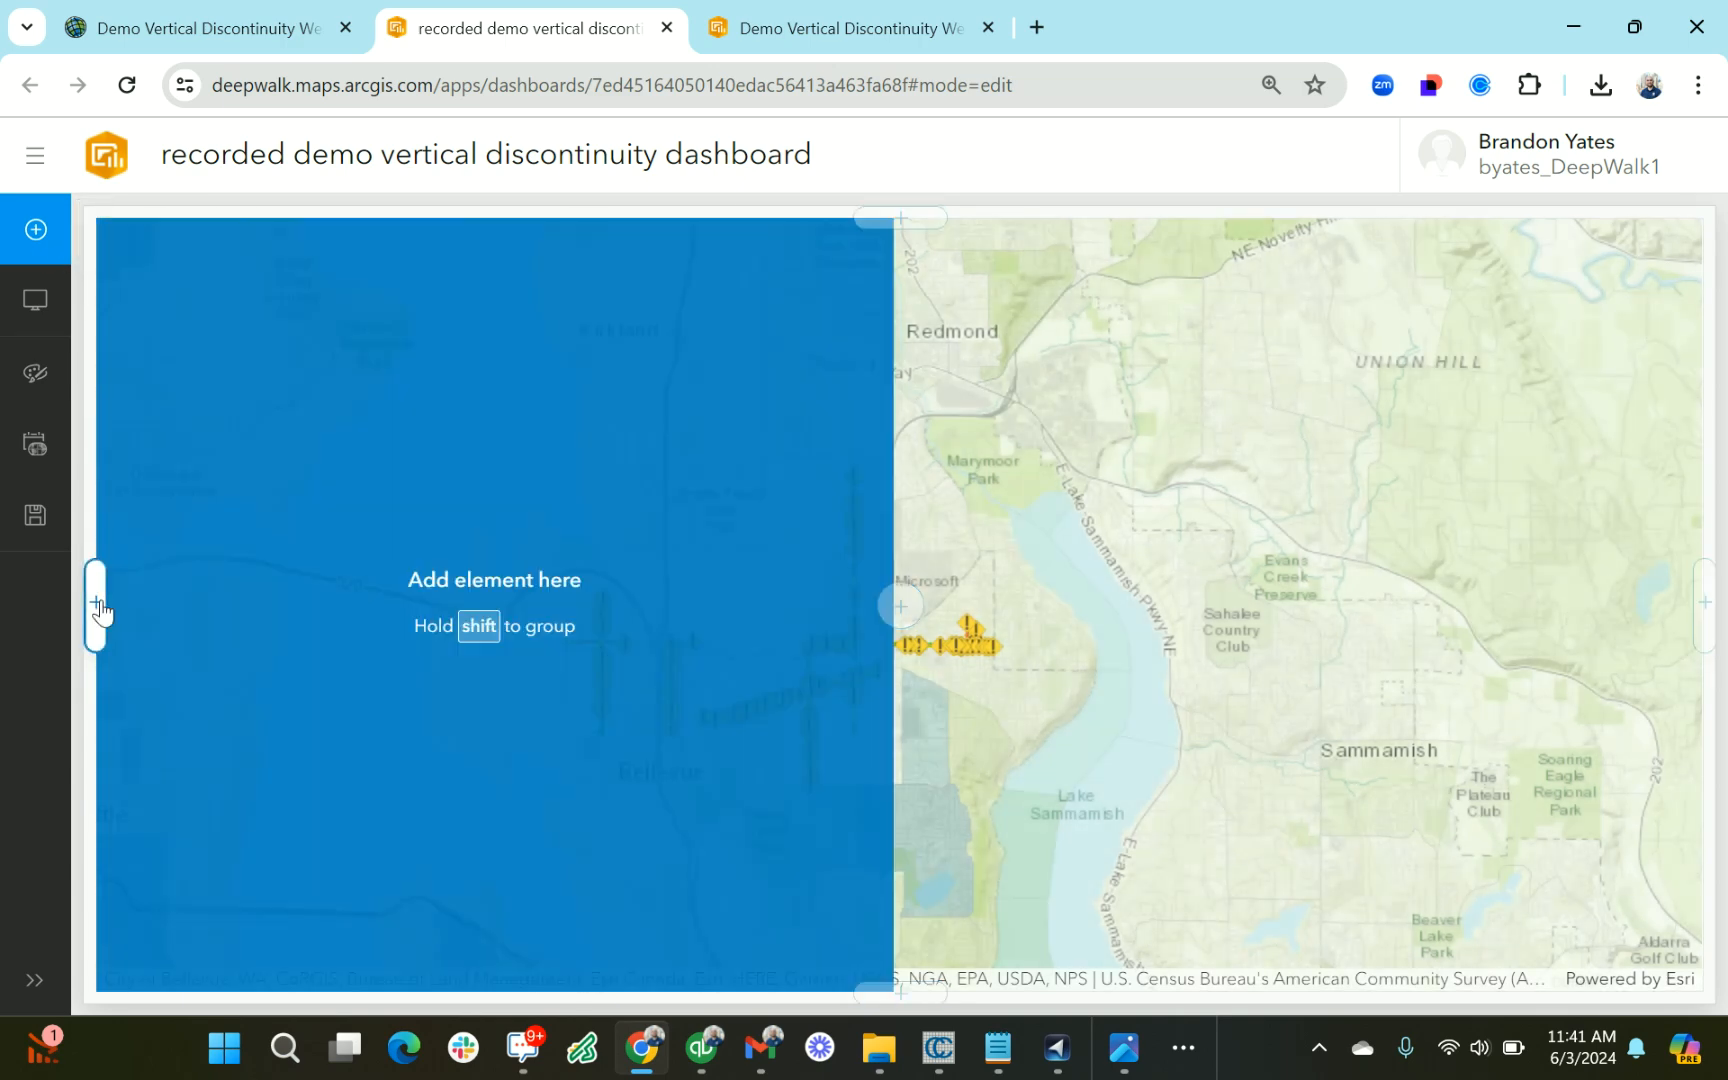
pyautogui.click(98, 606)
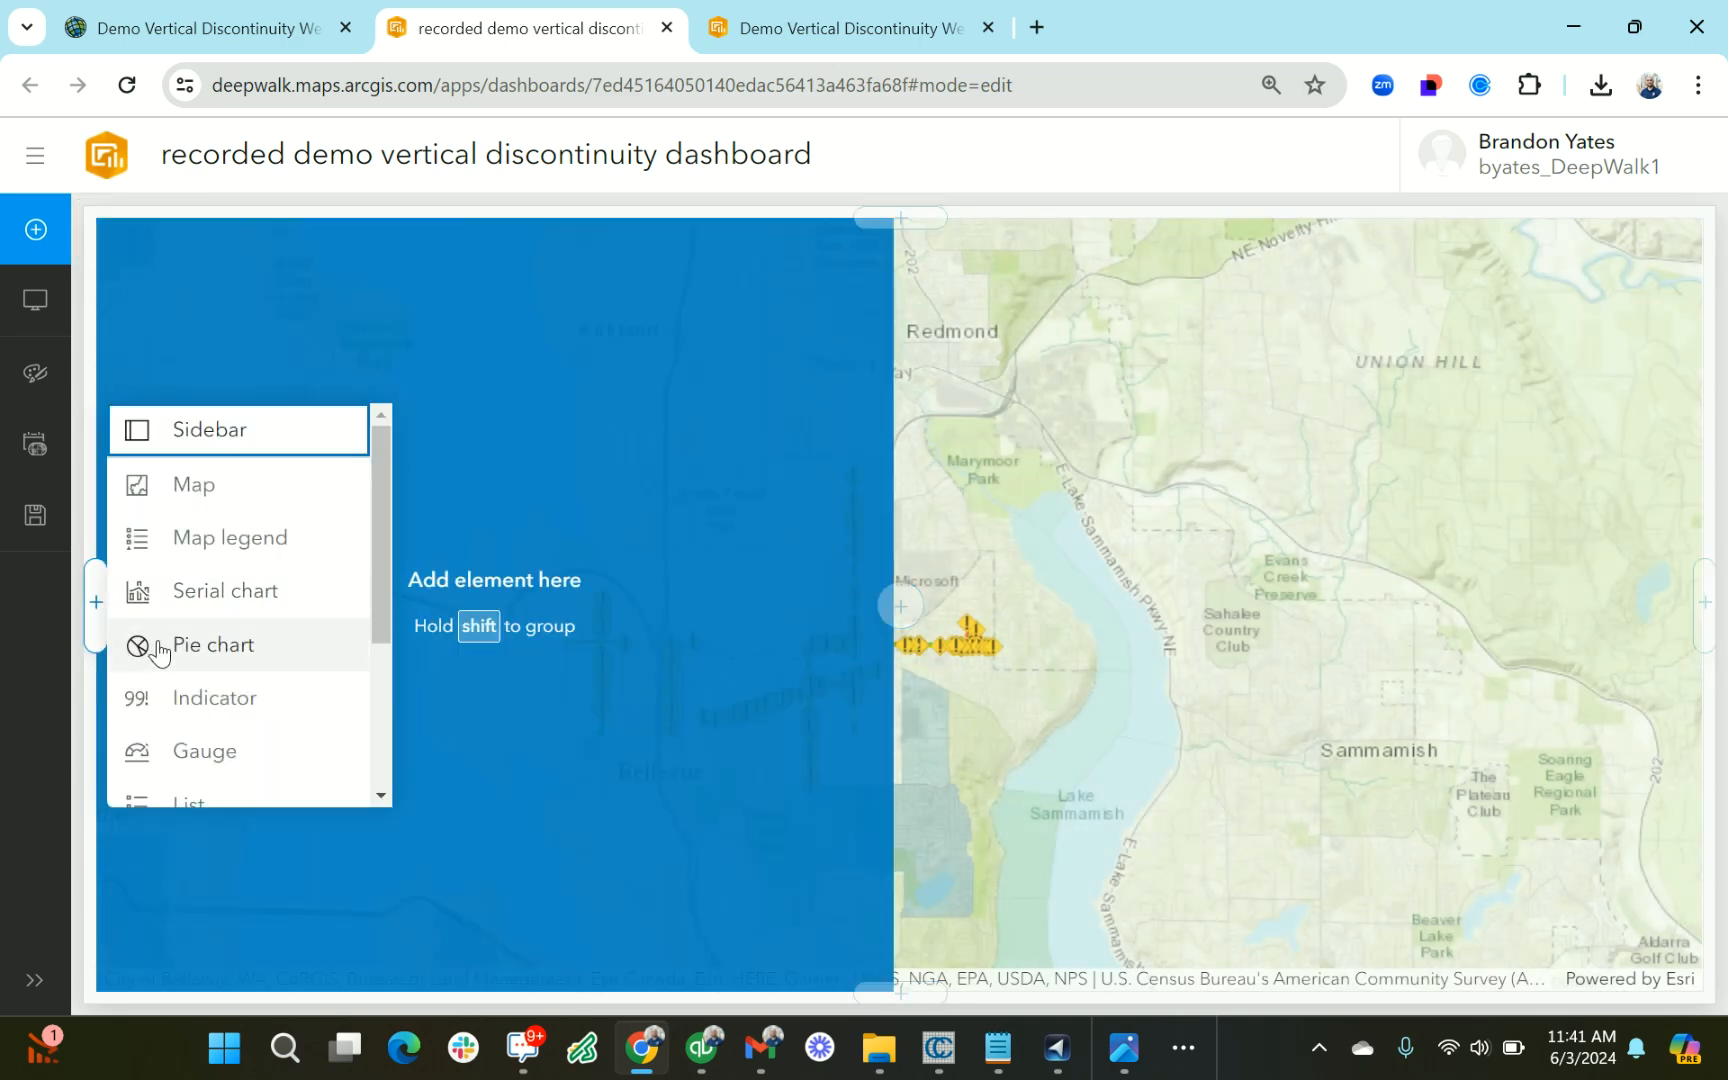
pyautogui.click(257, 703)
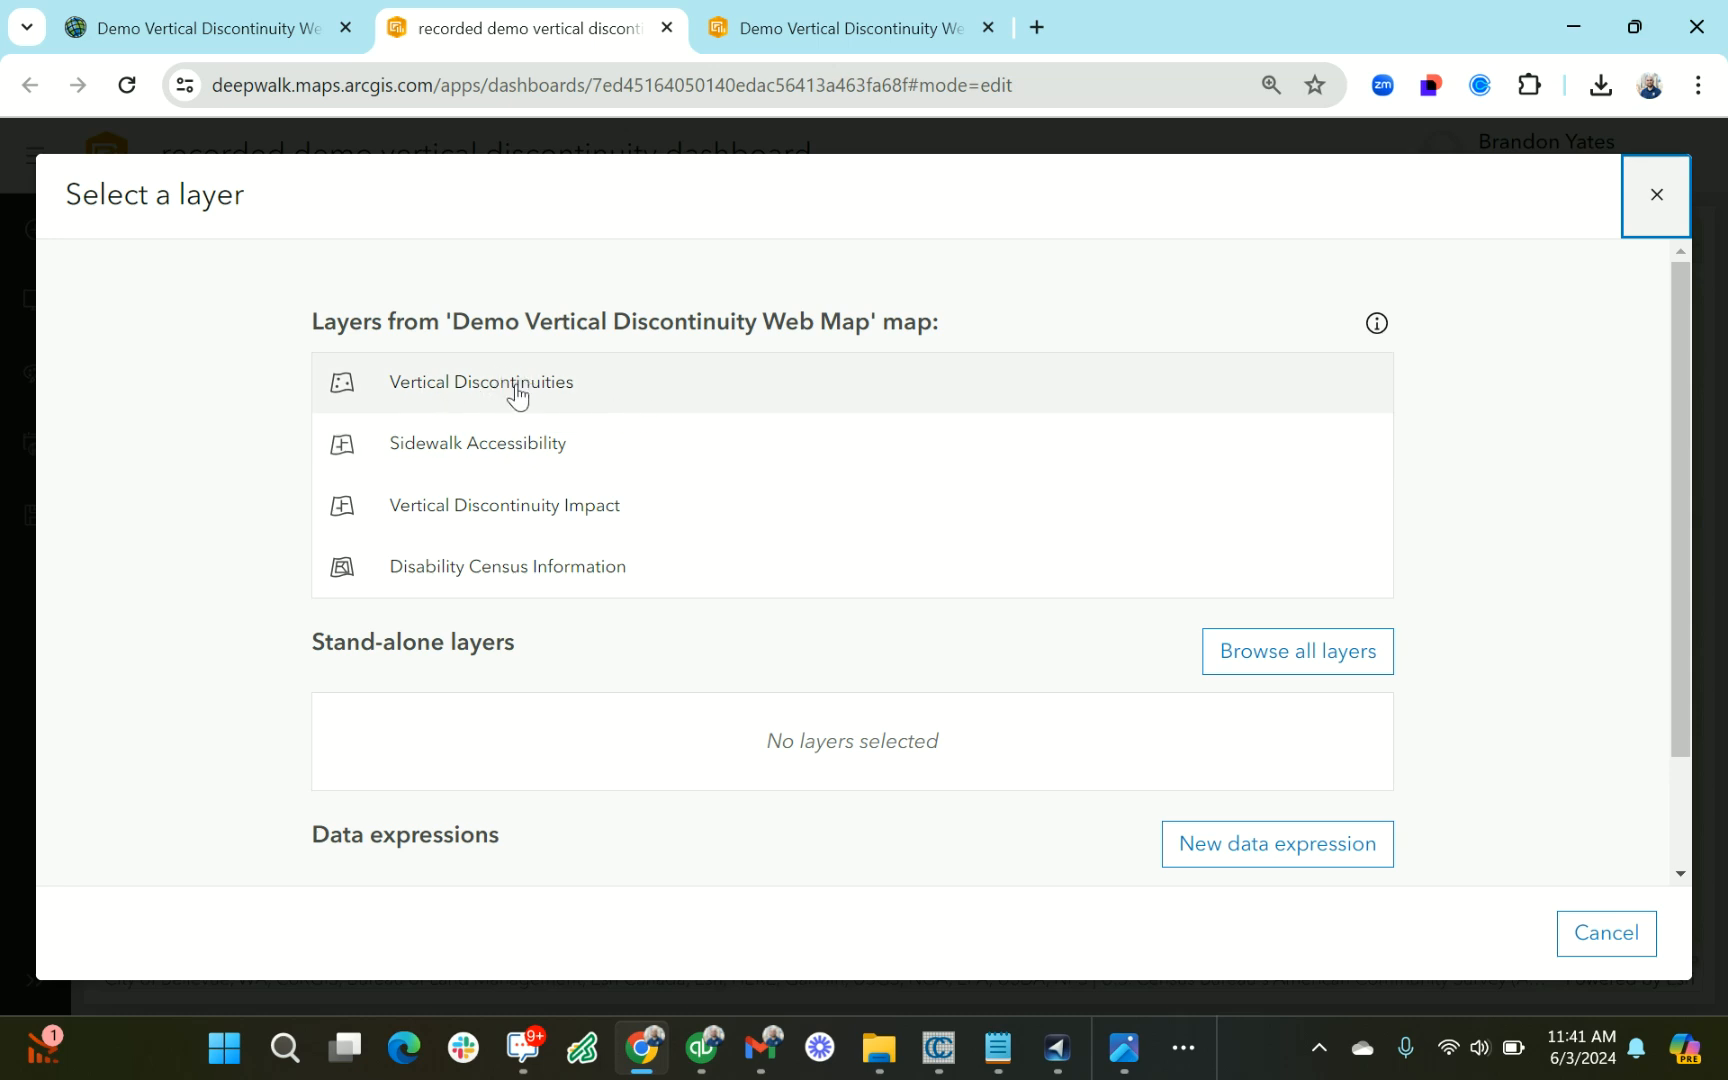
pyautogui.click(756, 401)
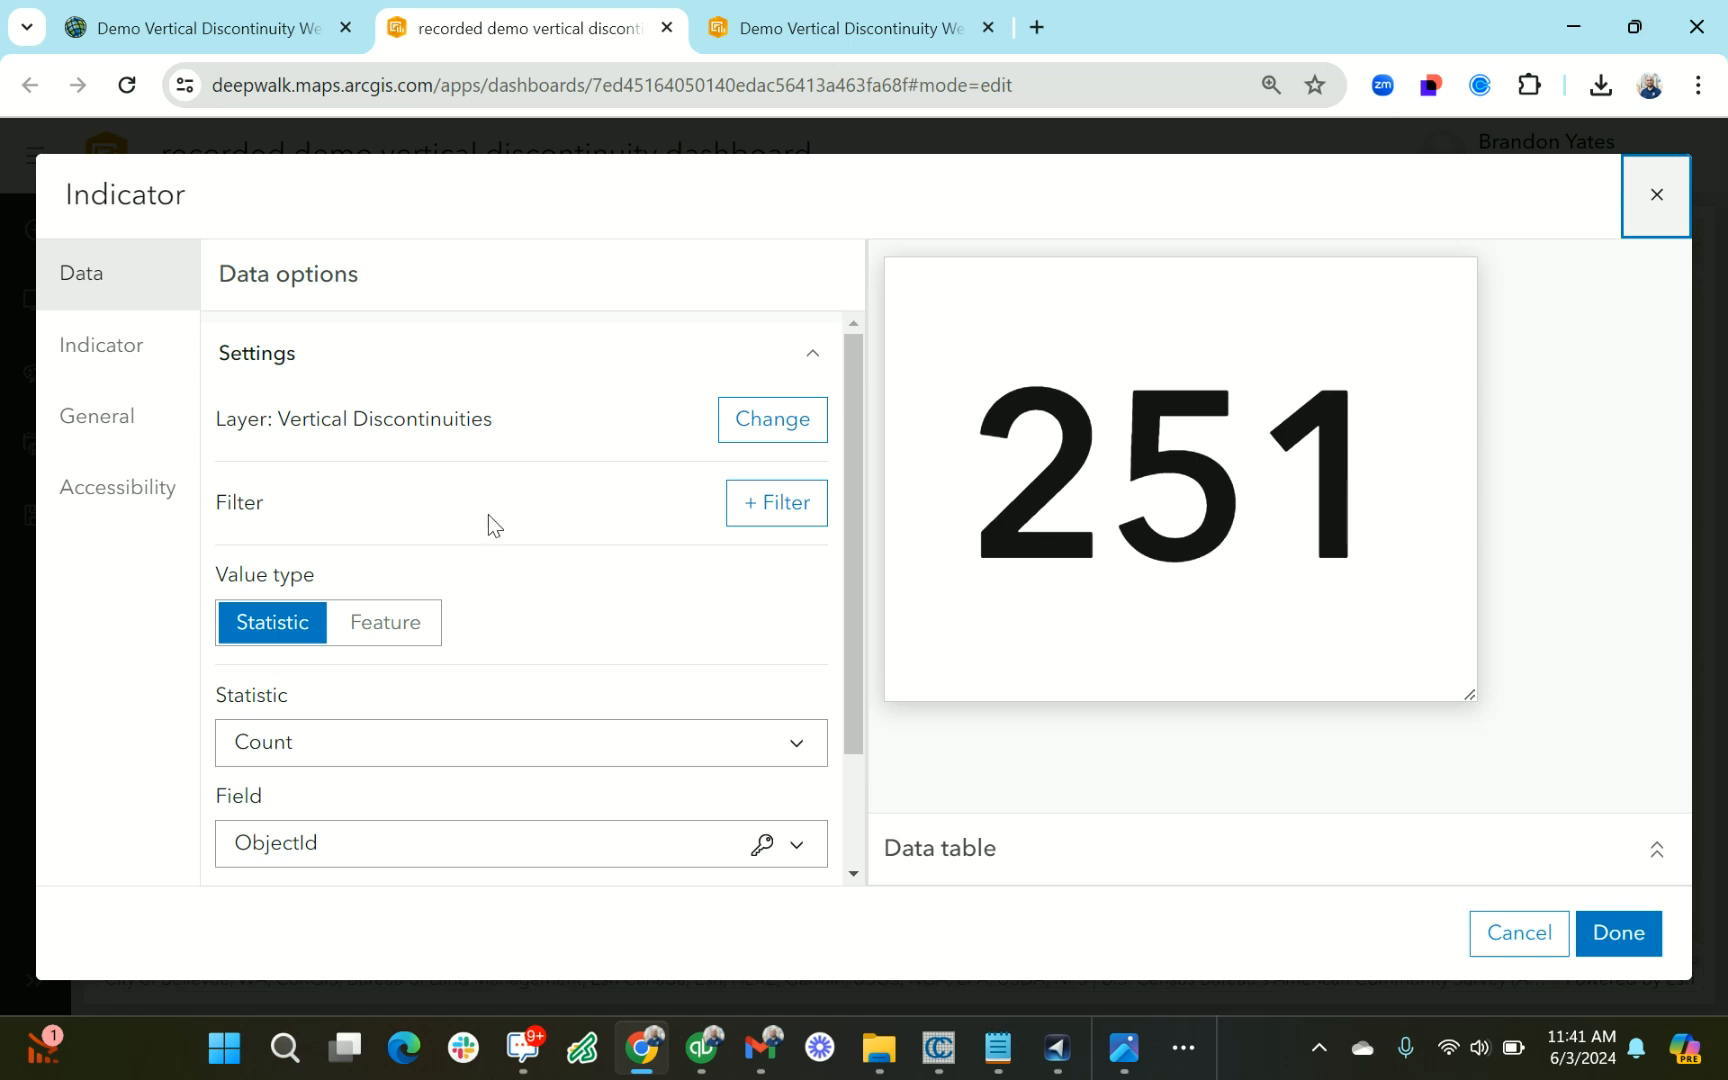
# Set the indicator's bottom text to "Vertical Discontinuities" and finish the element
pyautogui.click(140, 358)
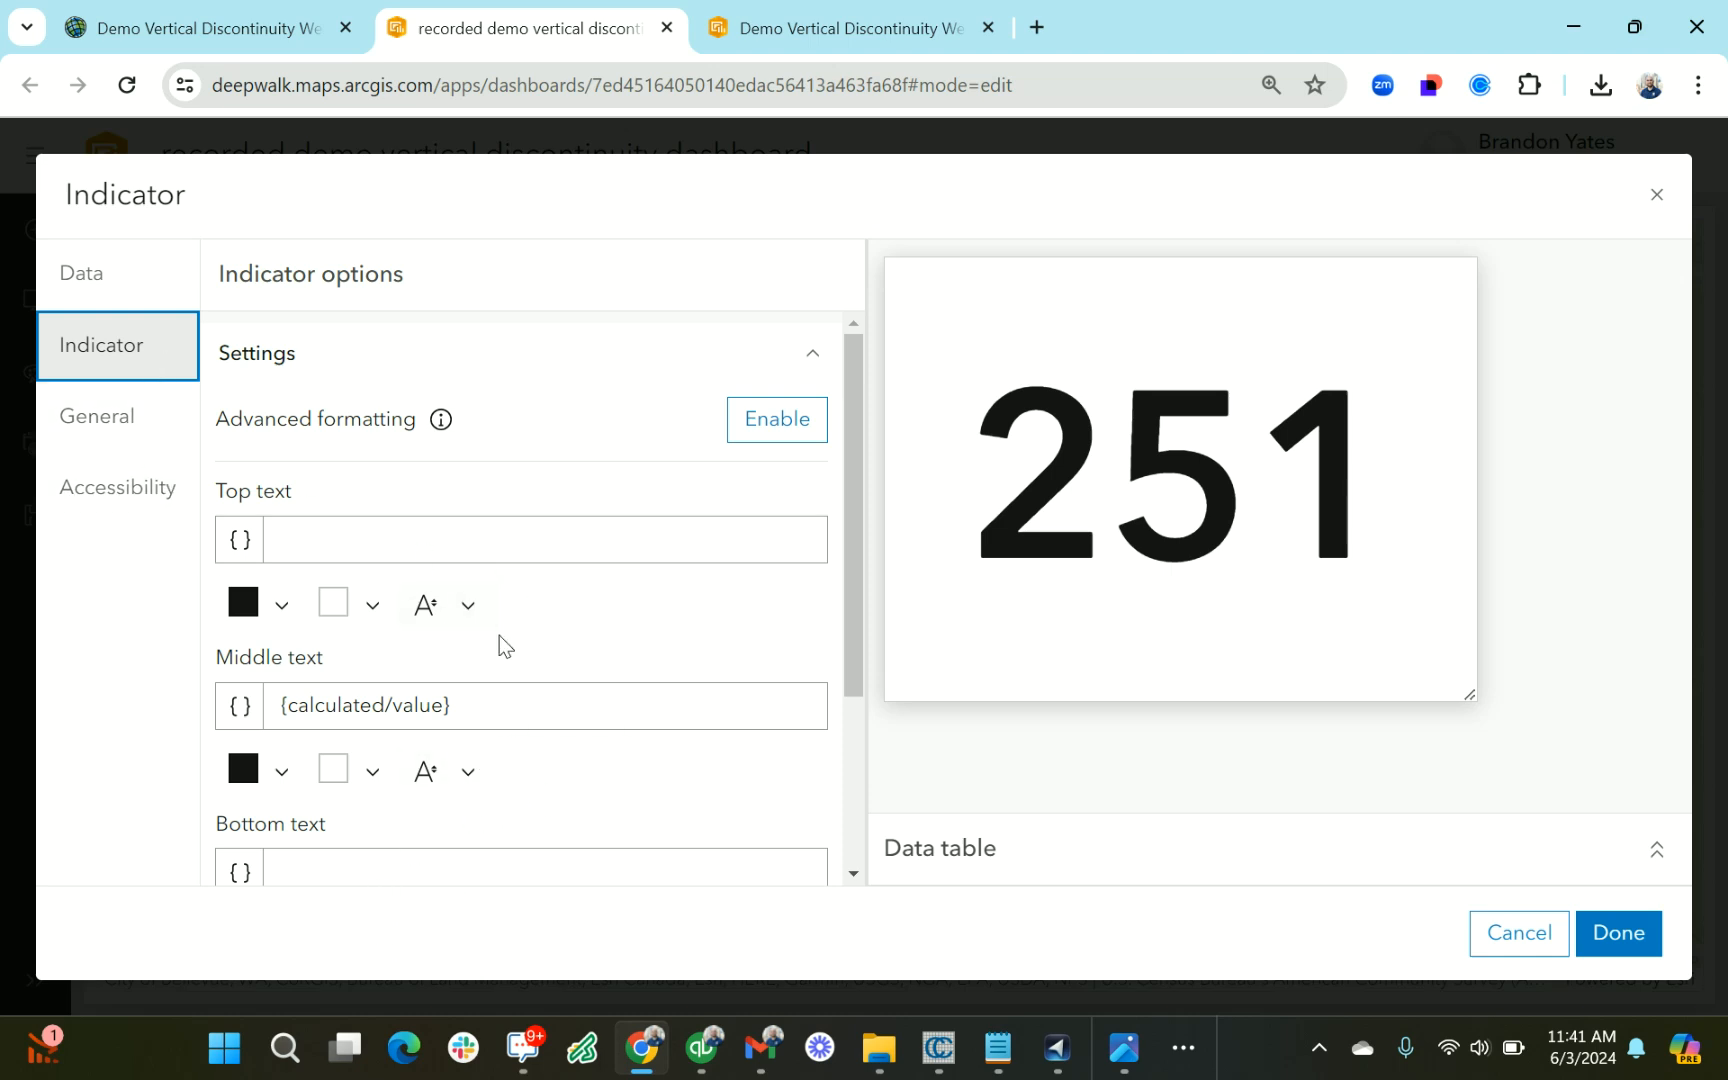
pyautogui.scroll(-2, 505, 647)
pyautogui.click(446, 681)
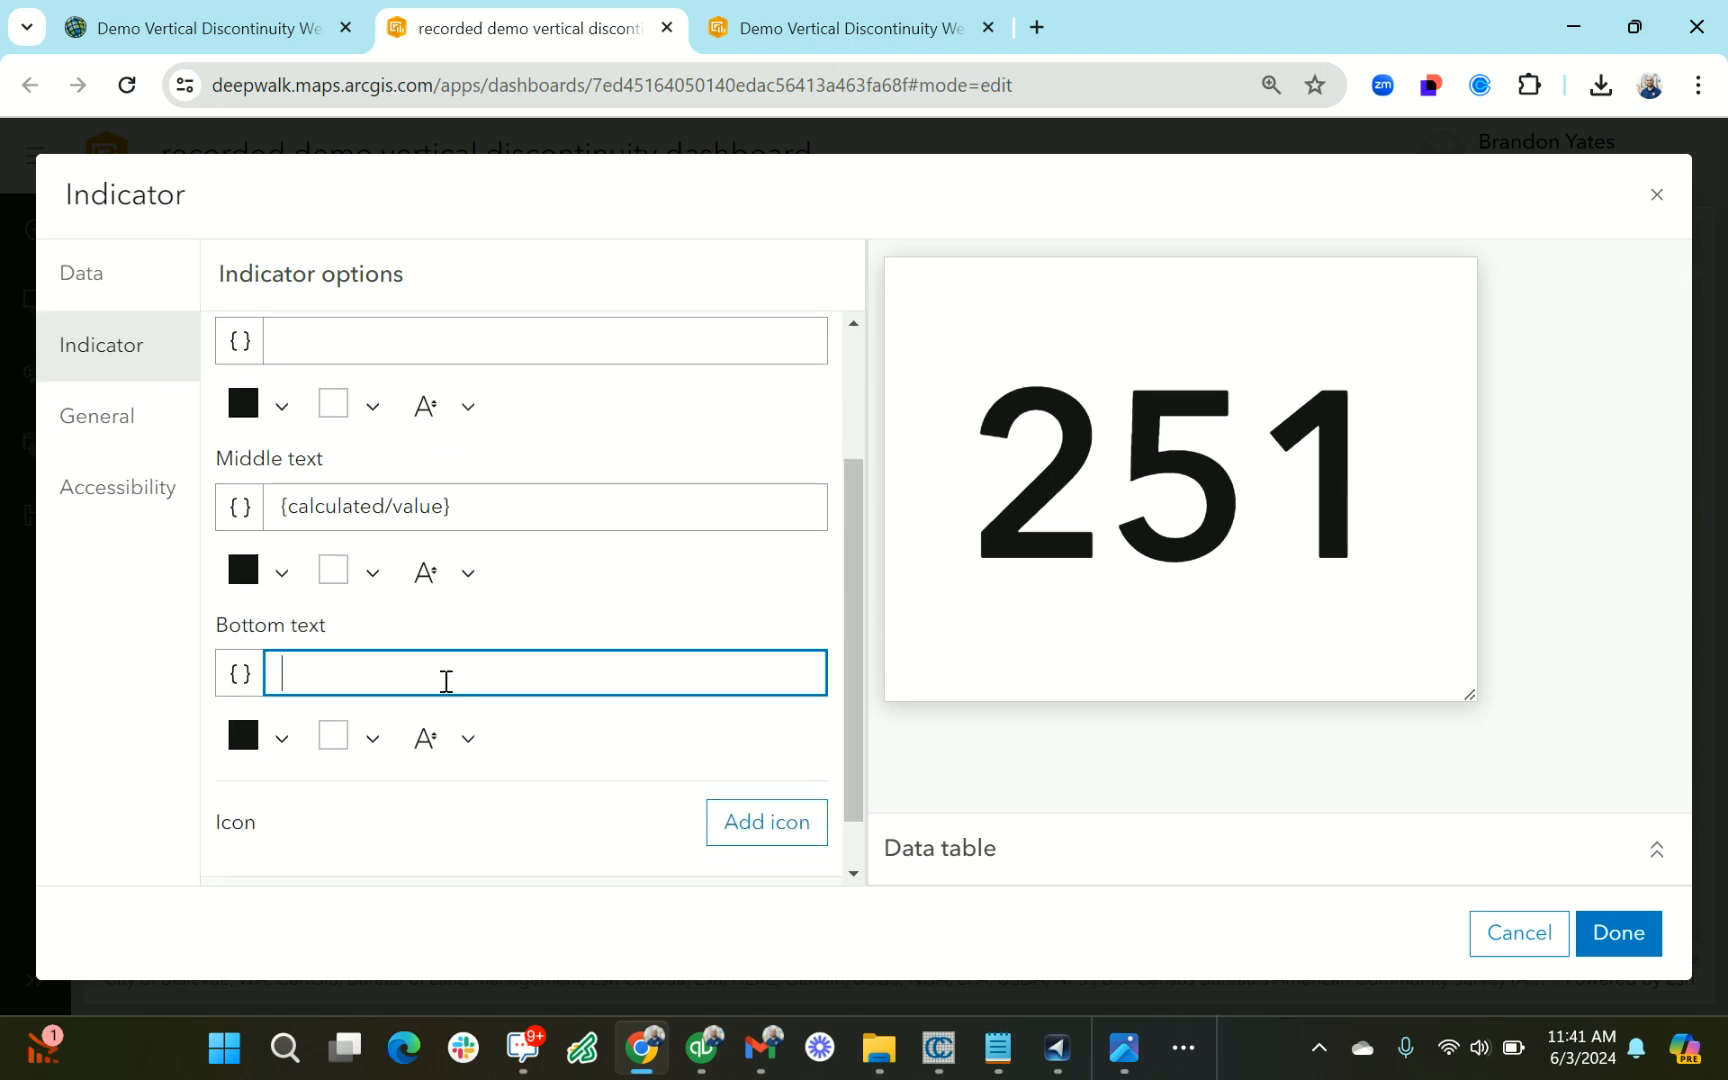
pyautogui.write('Verti')
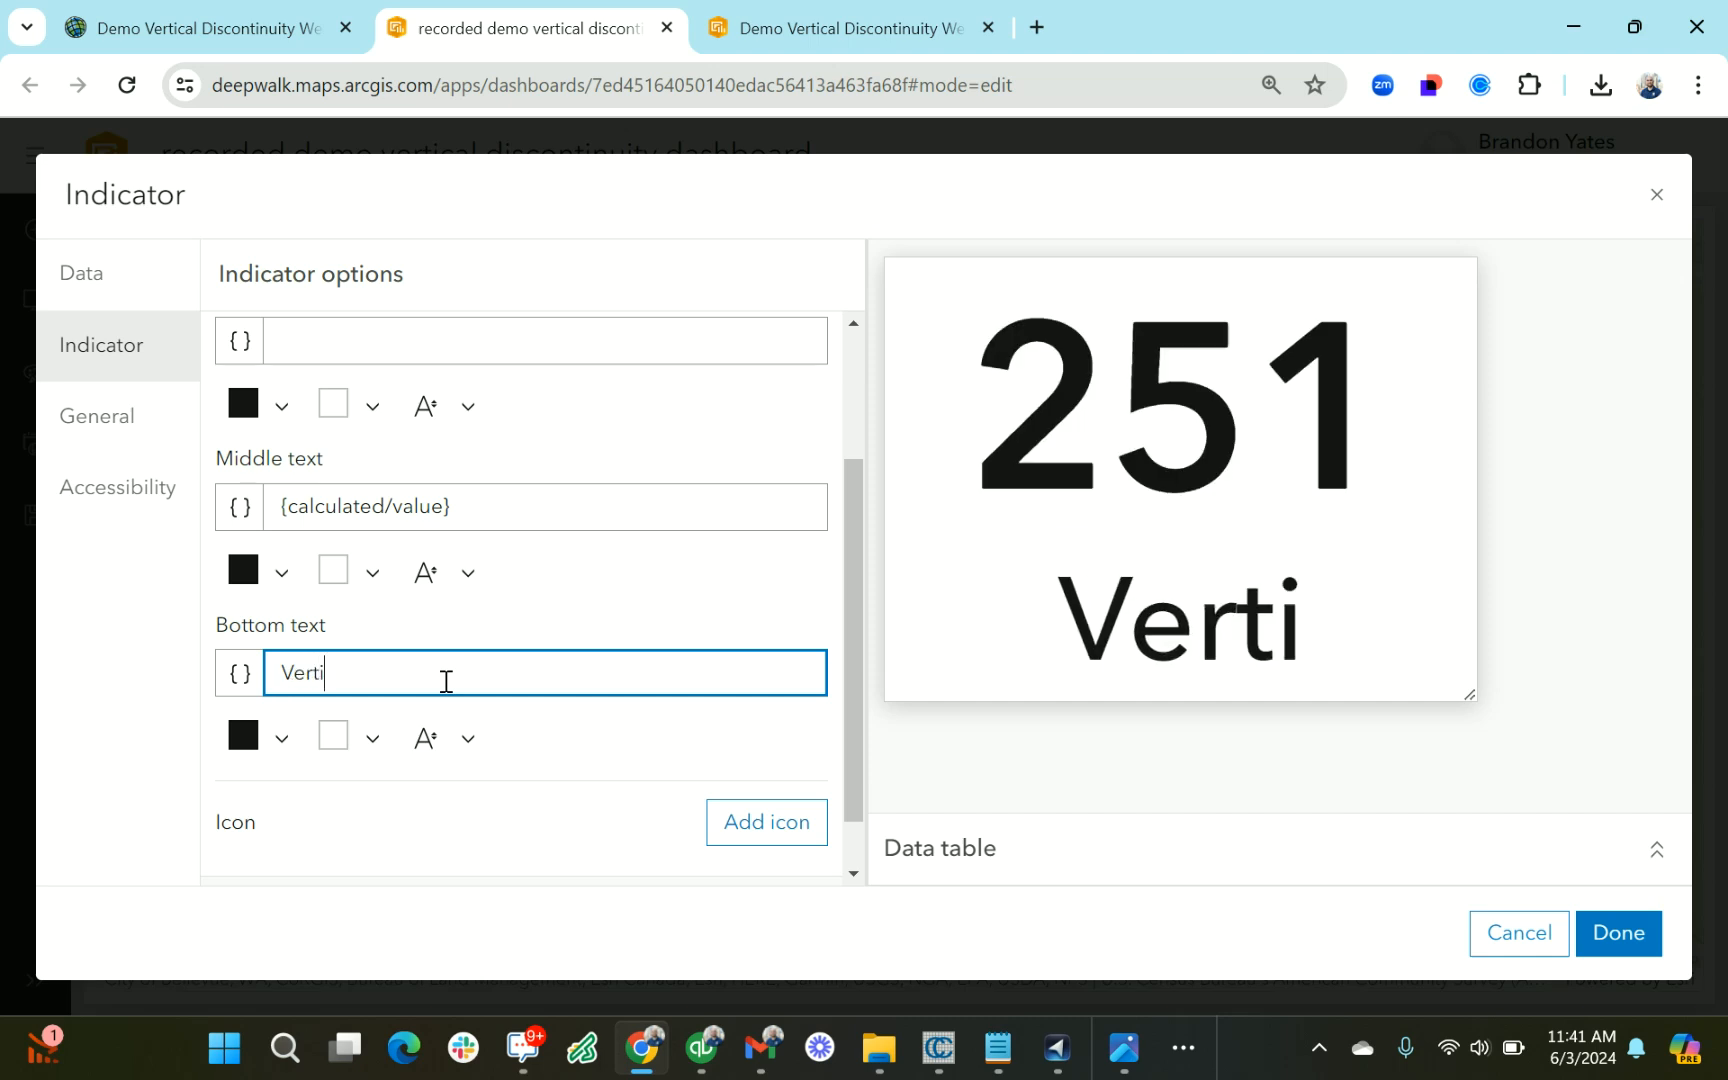
pyautogui.write('cal Discon')
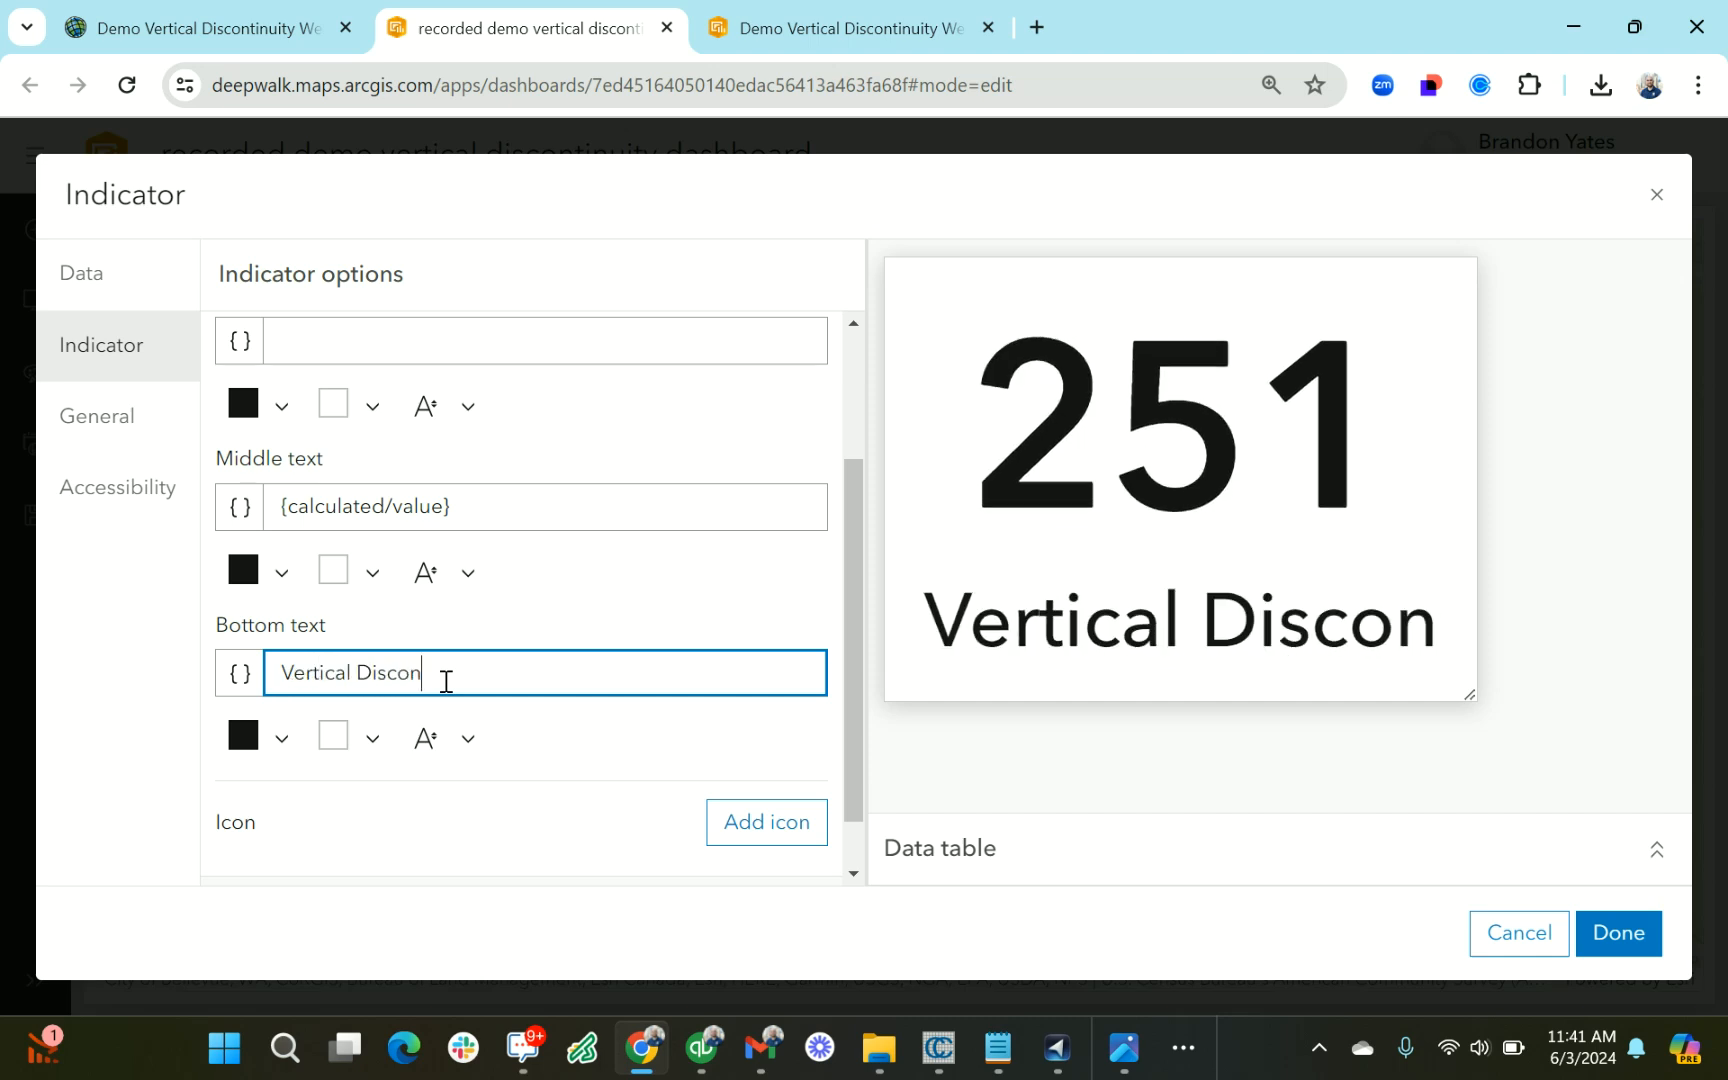
pyautogui.write('ti')
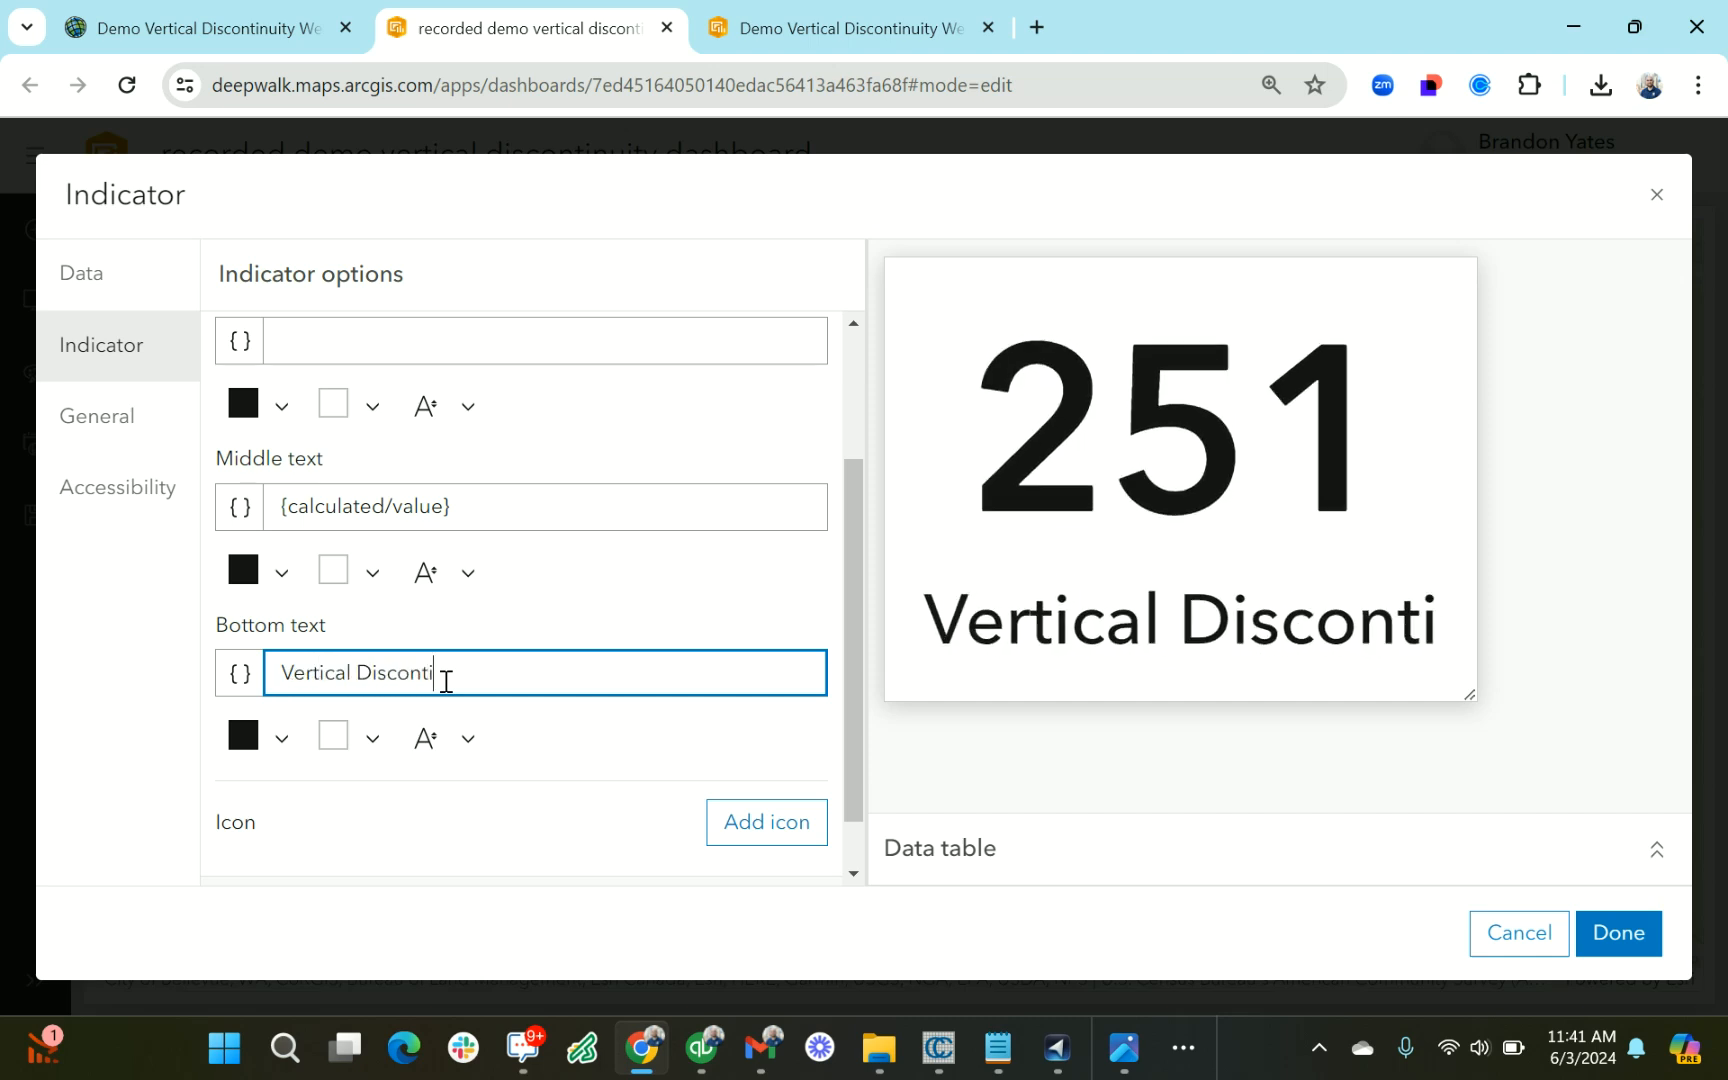
pyautogui.write('nuities')
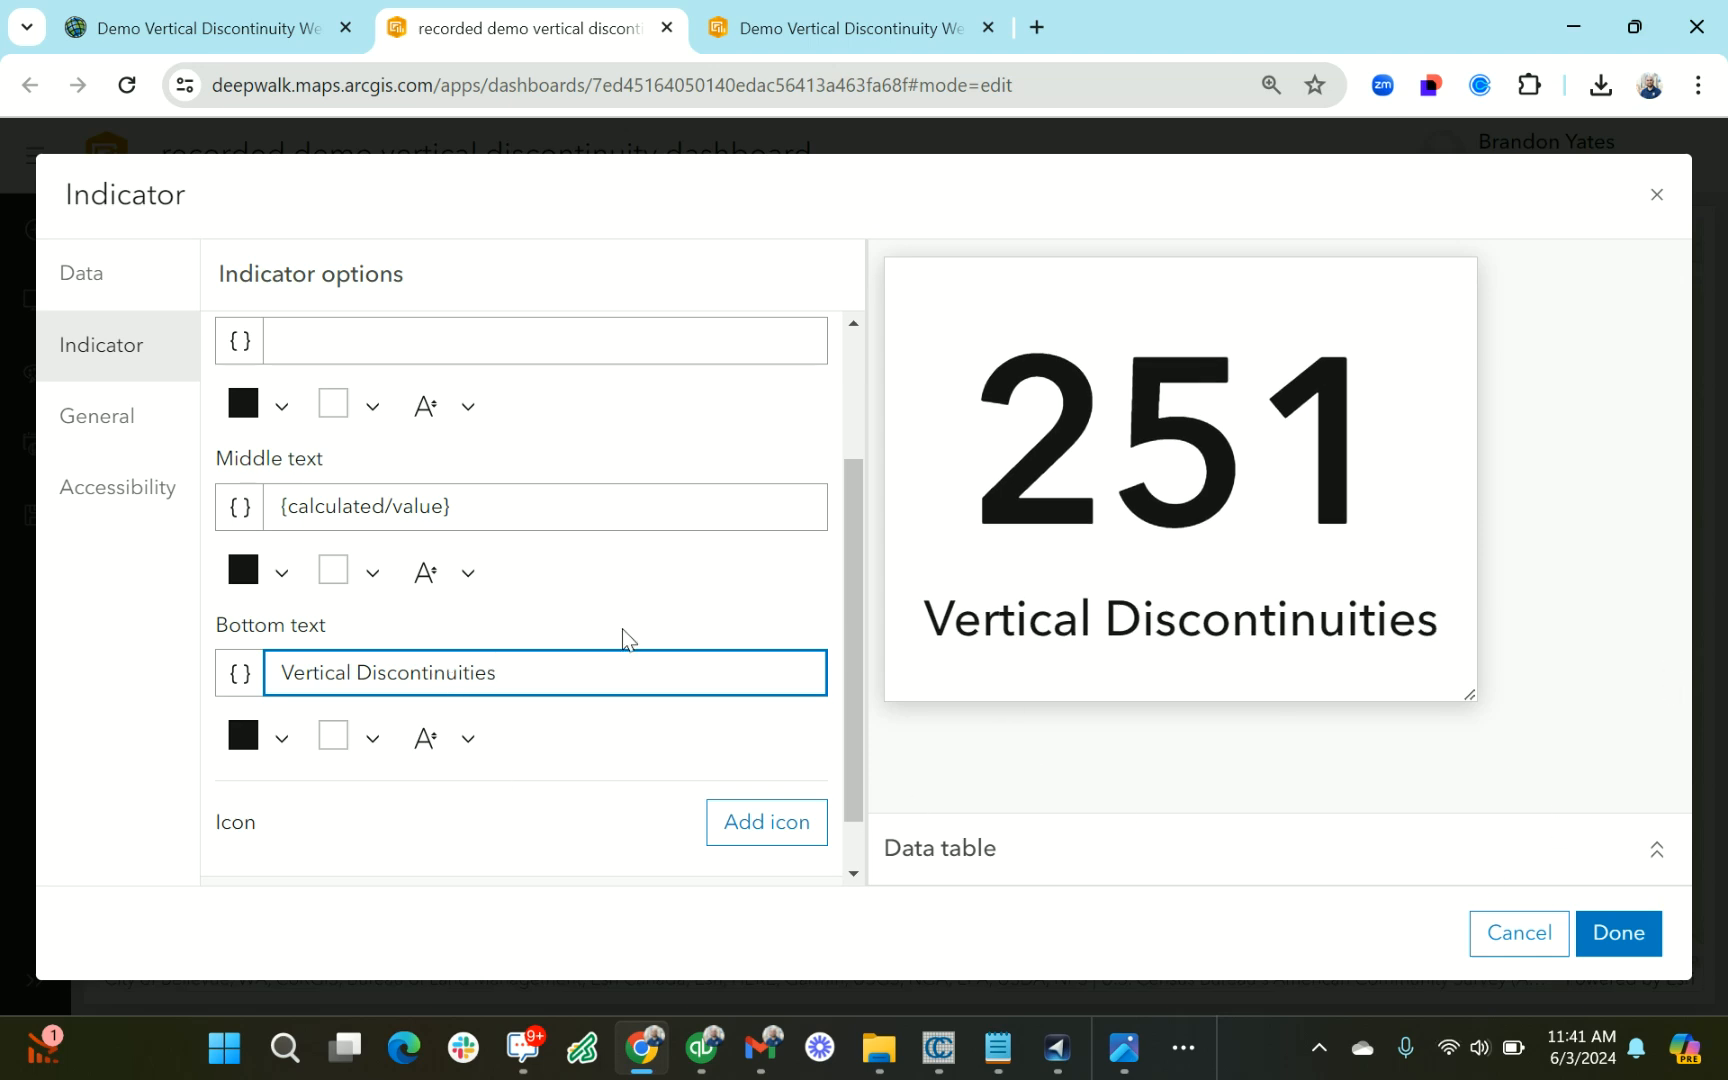
pyautogui.click(1648, 940)
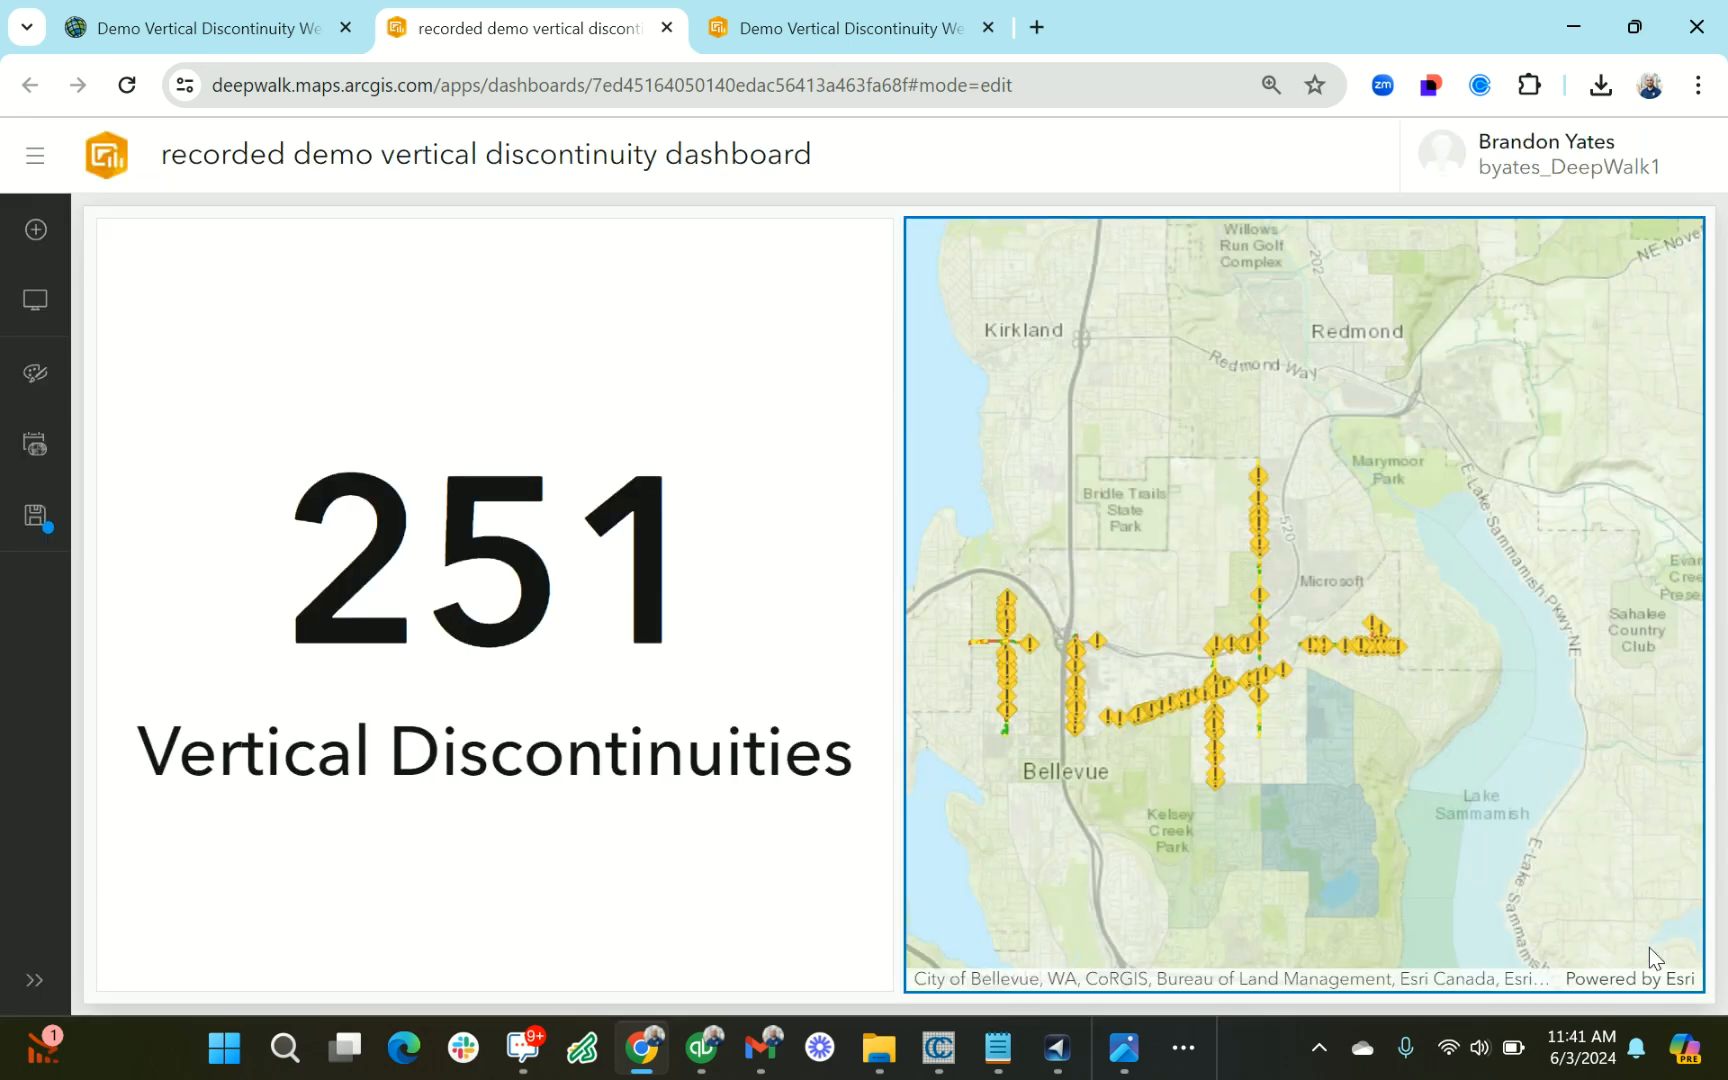
# Configure the map's Vertical Discontinuities layer action so a selection change filters Indicator (1)
pyautogui.moveTo(1284, 824); pyautogui.dragTo(1316, 790)
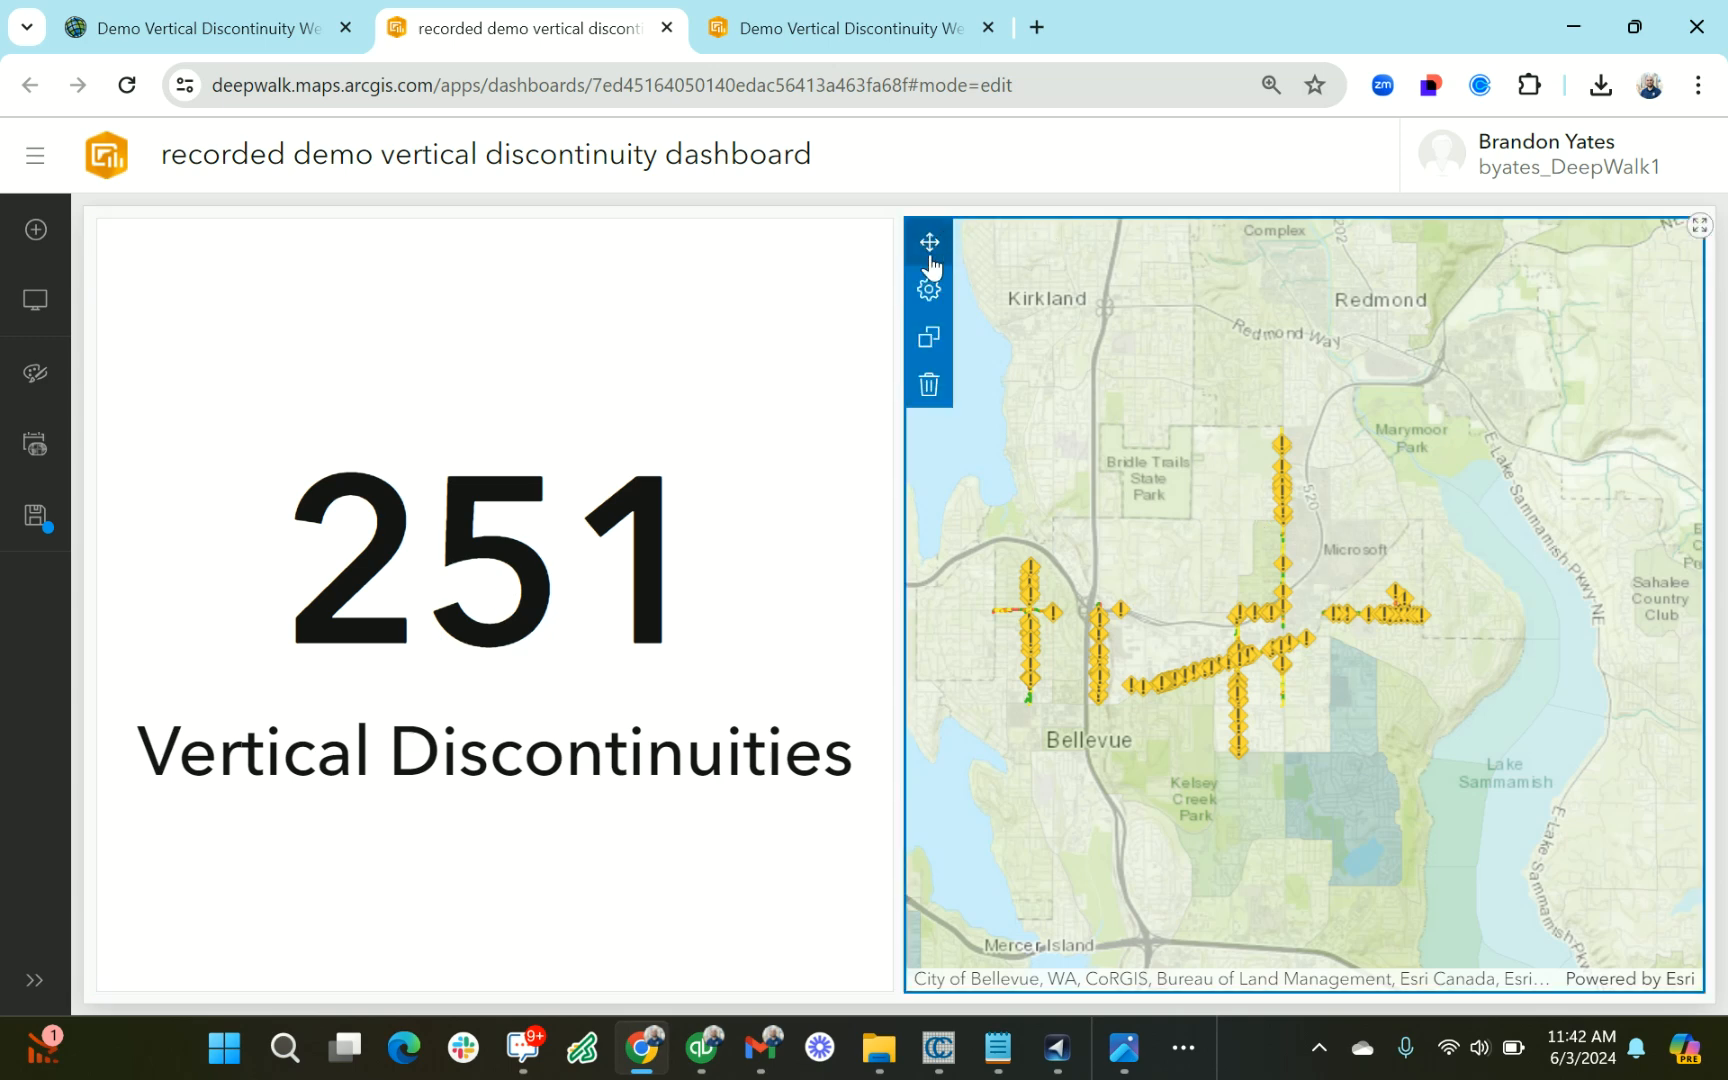
pyautogui.moveTo(922, 237)
pyautogui.click(929, 289)
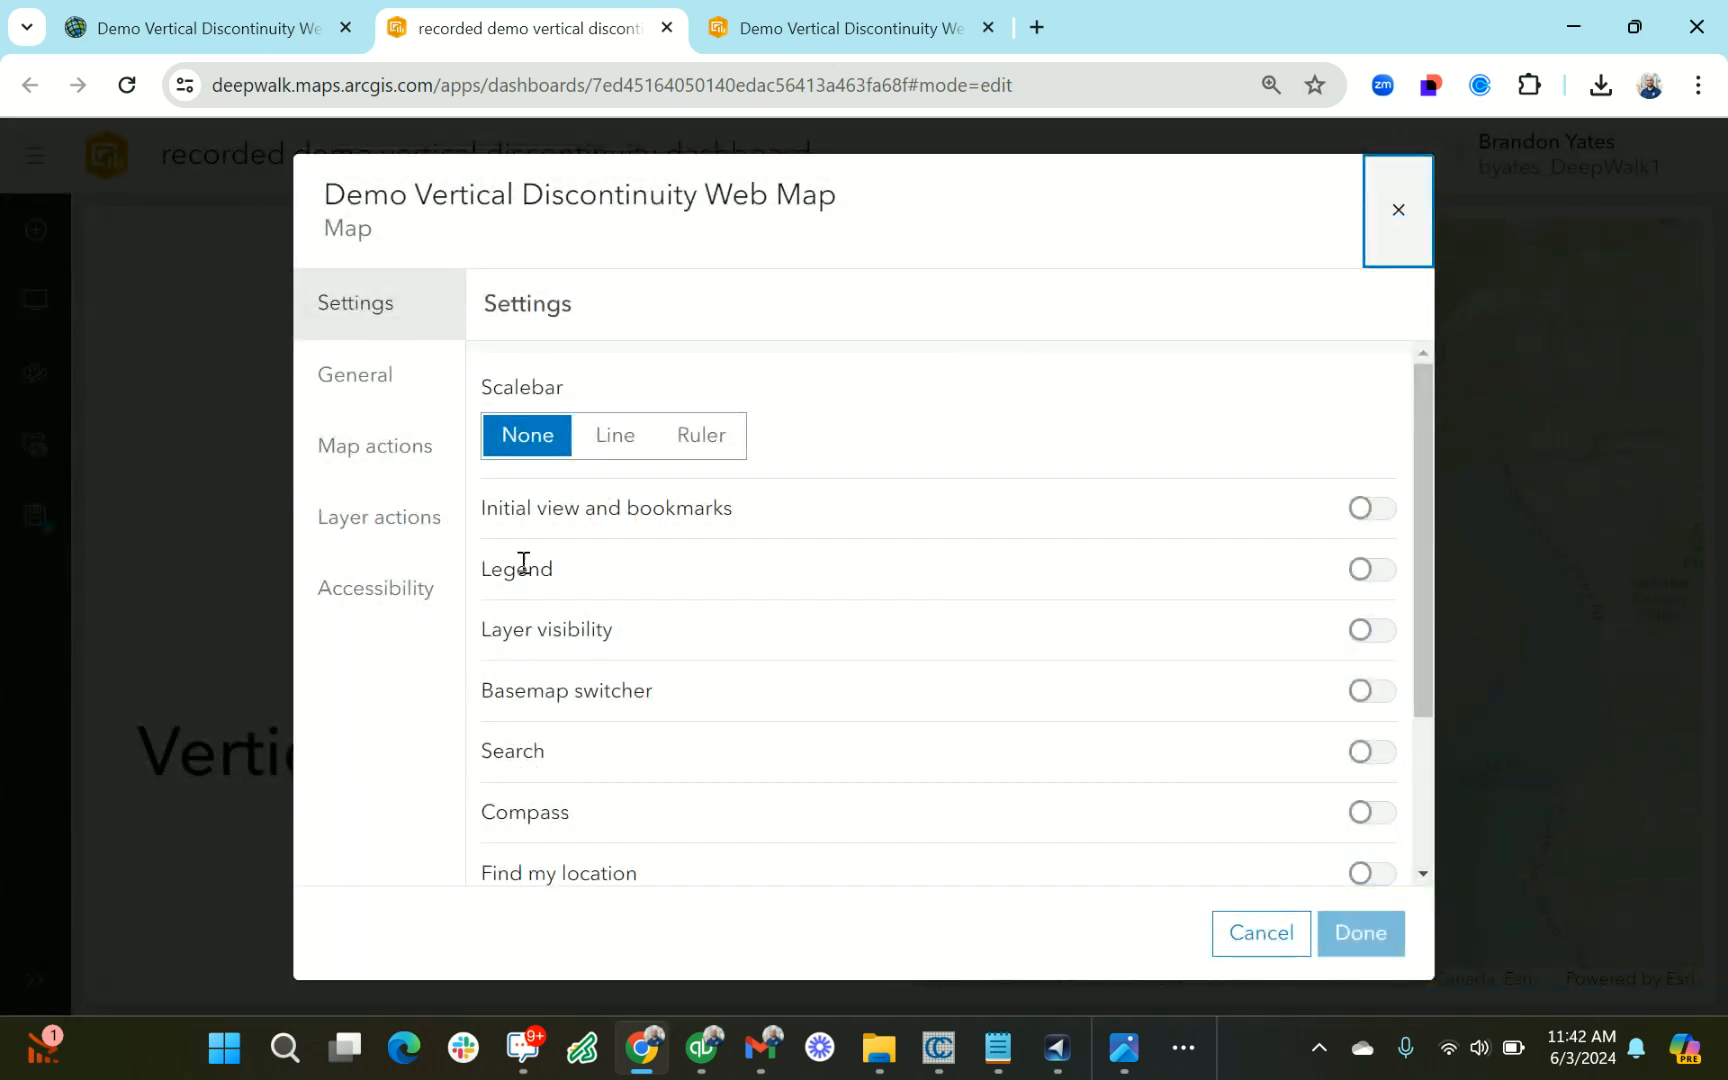
pyautogui.click(380, 528)
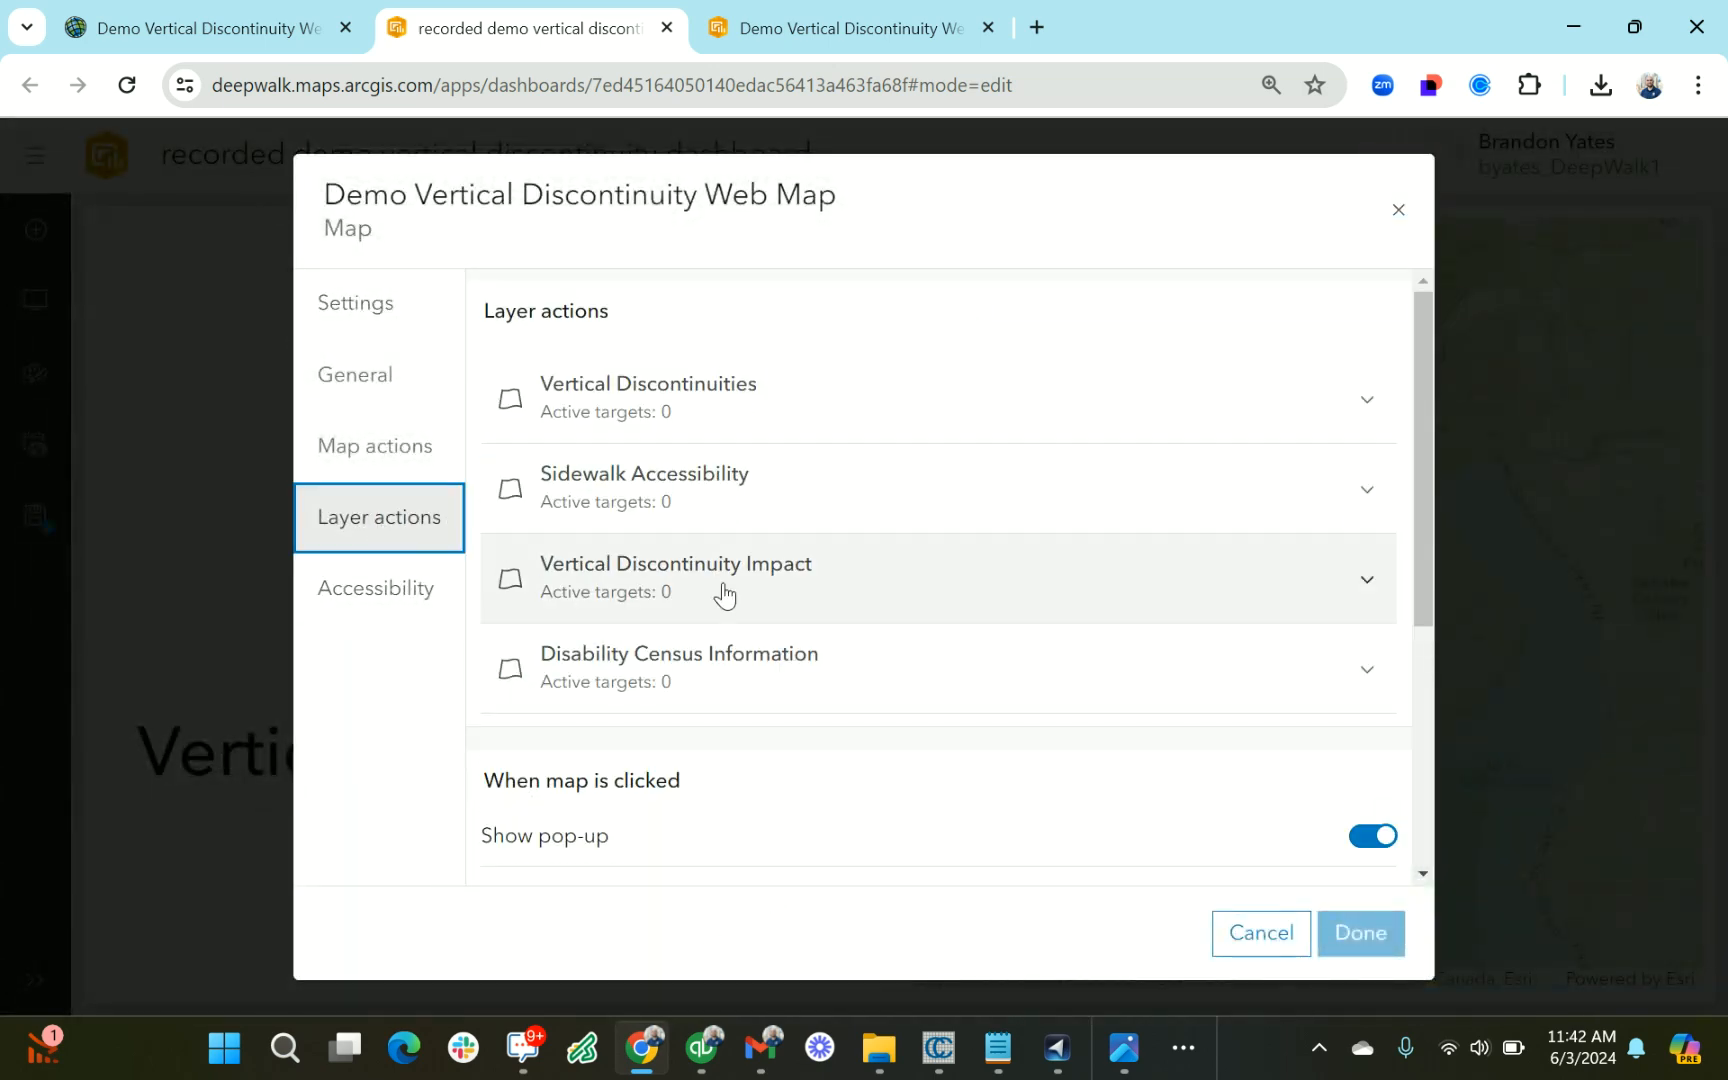
pyautogui.scroll(-4, 714, 586)
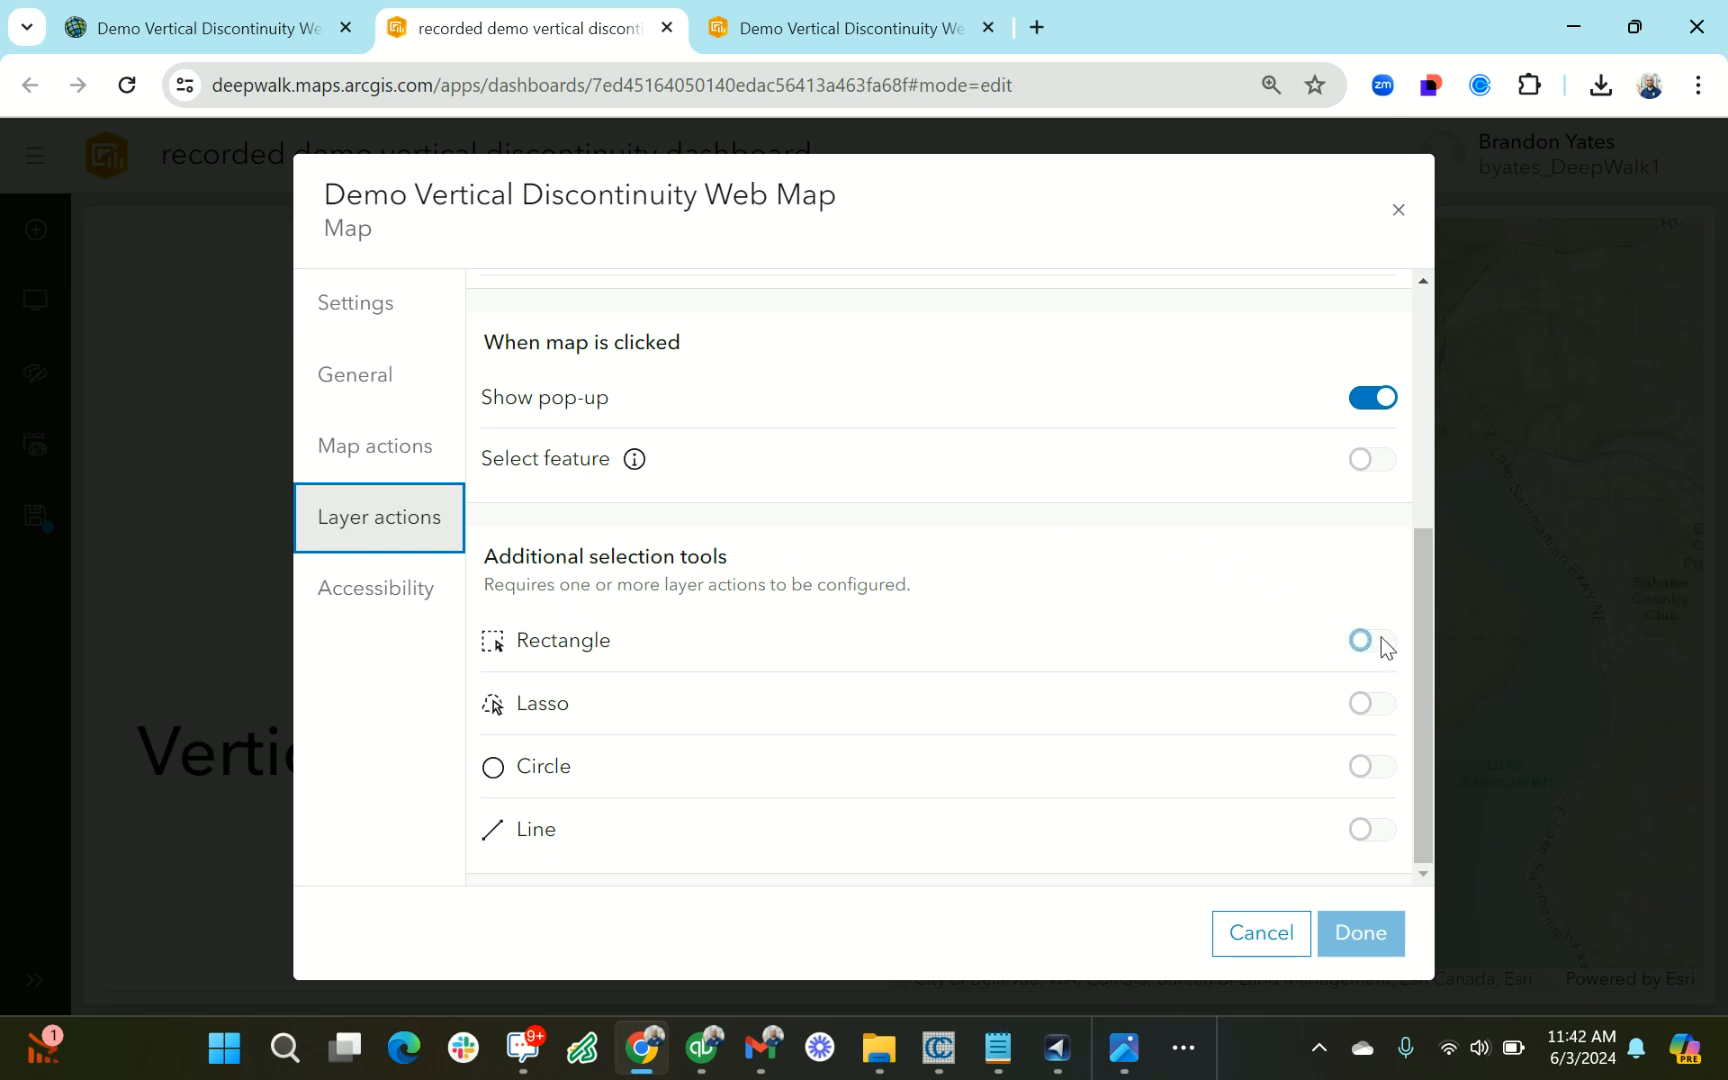
pyautogui.scroll(4, 1297, 666)
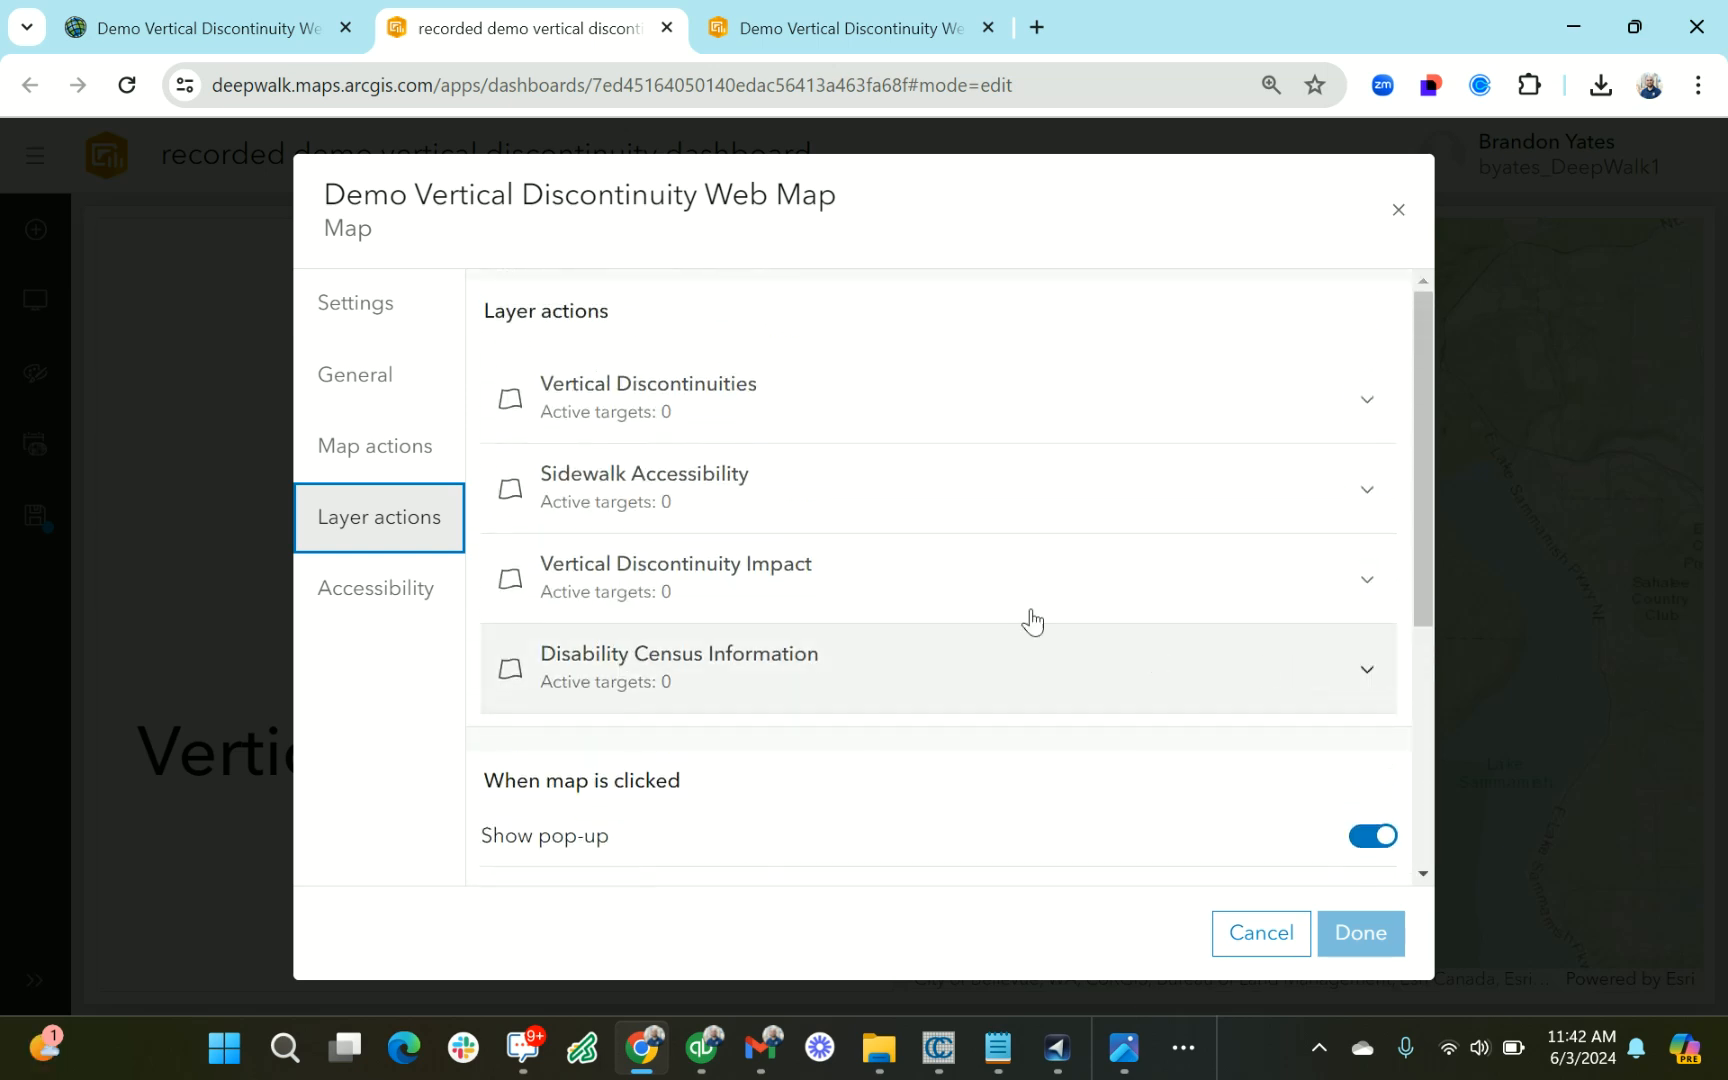
pyautogui.click(790, 404)
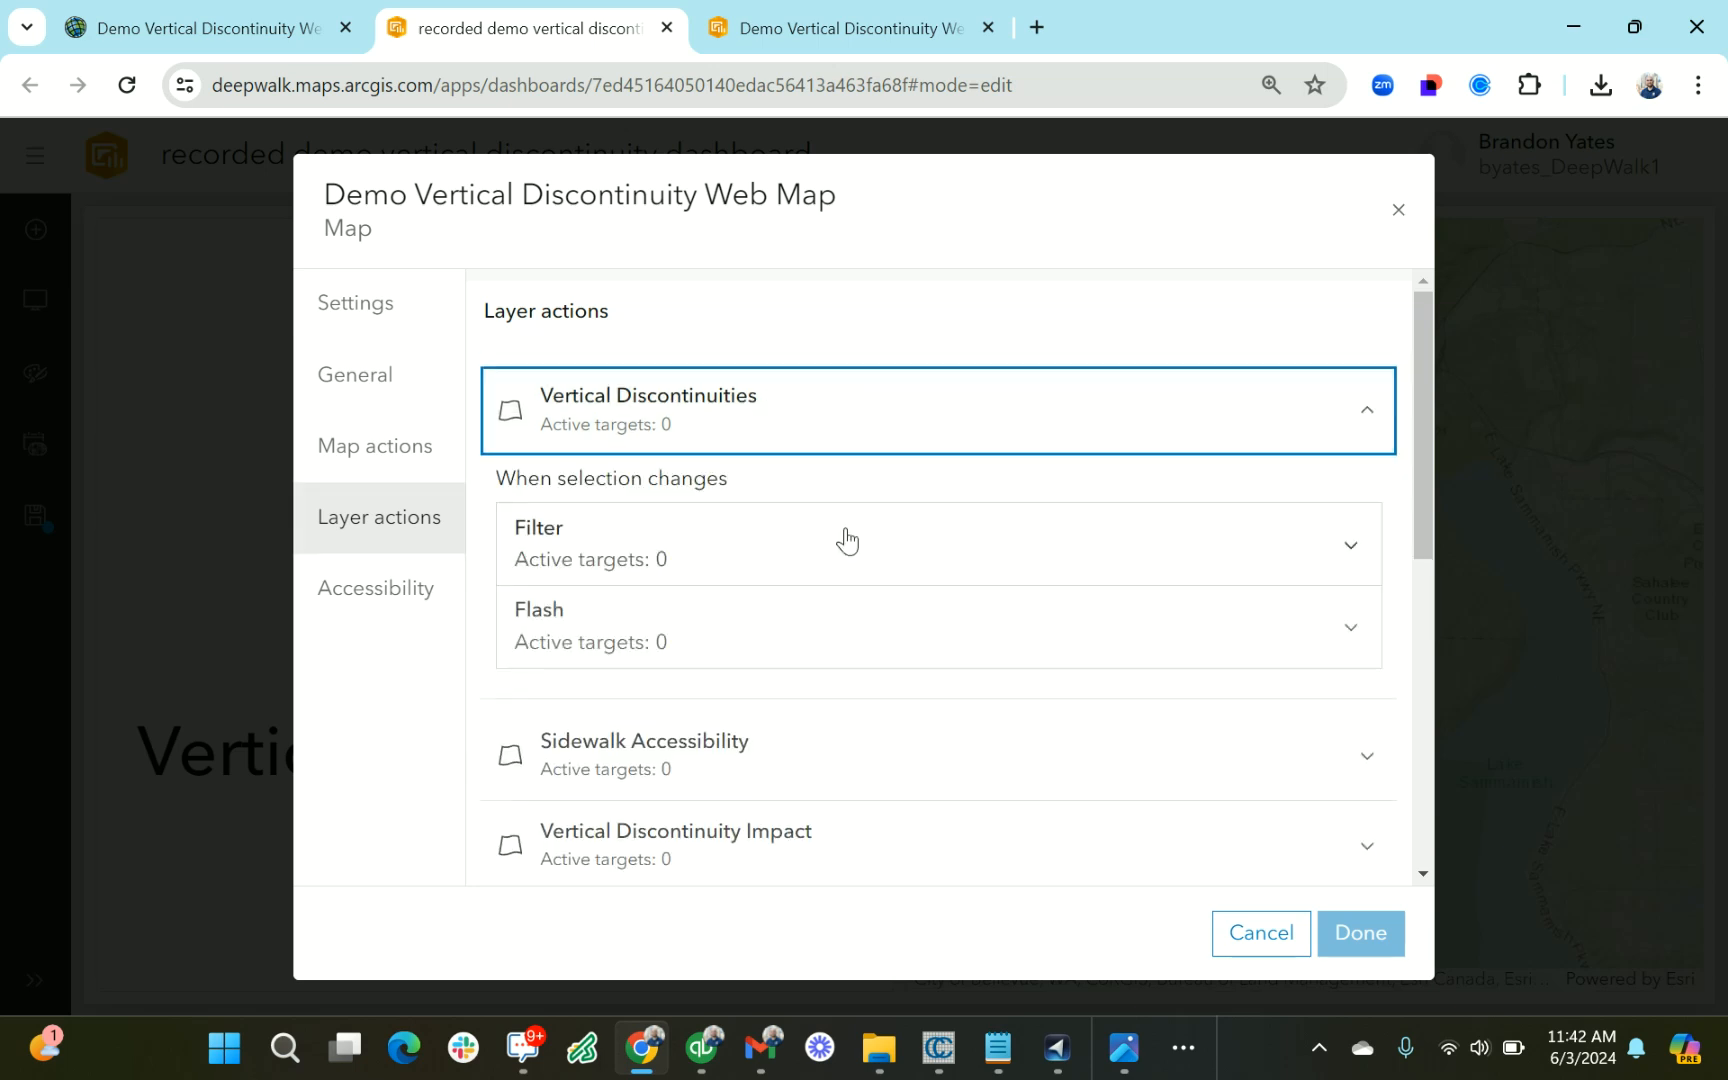
pyautogui.click(783, 561)
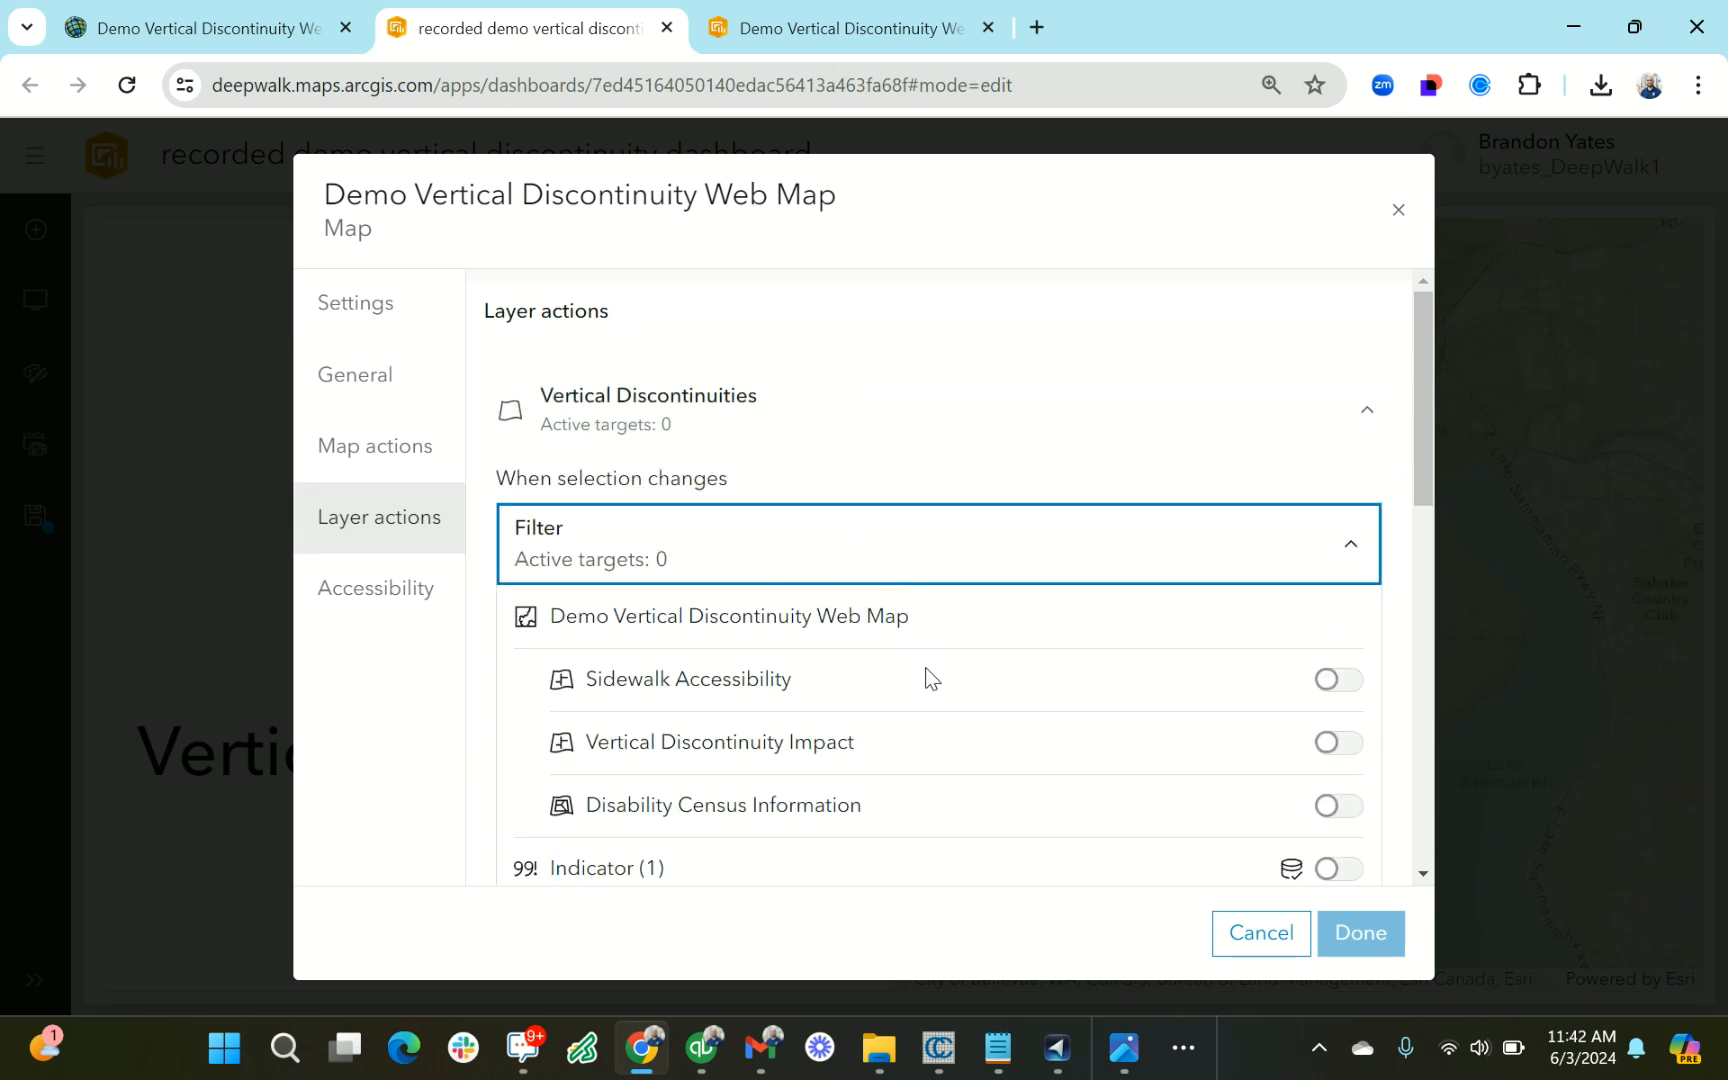
pyautogui.scroll(-3, 1270, 821)
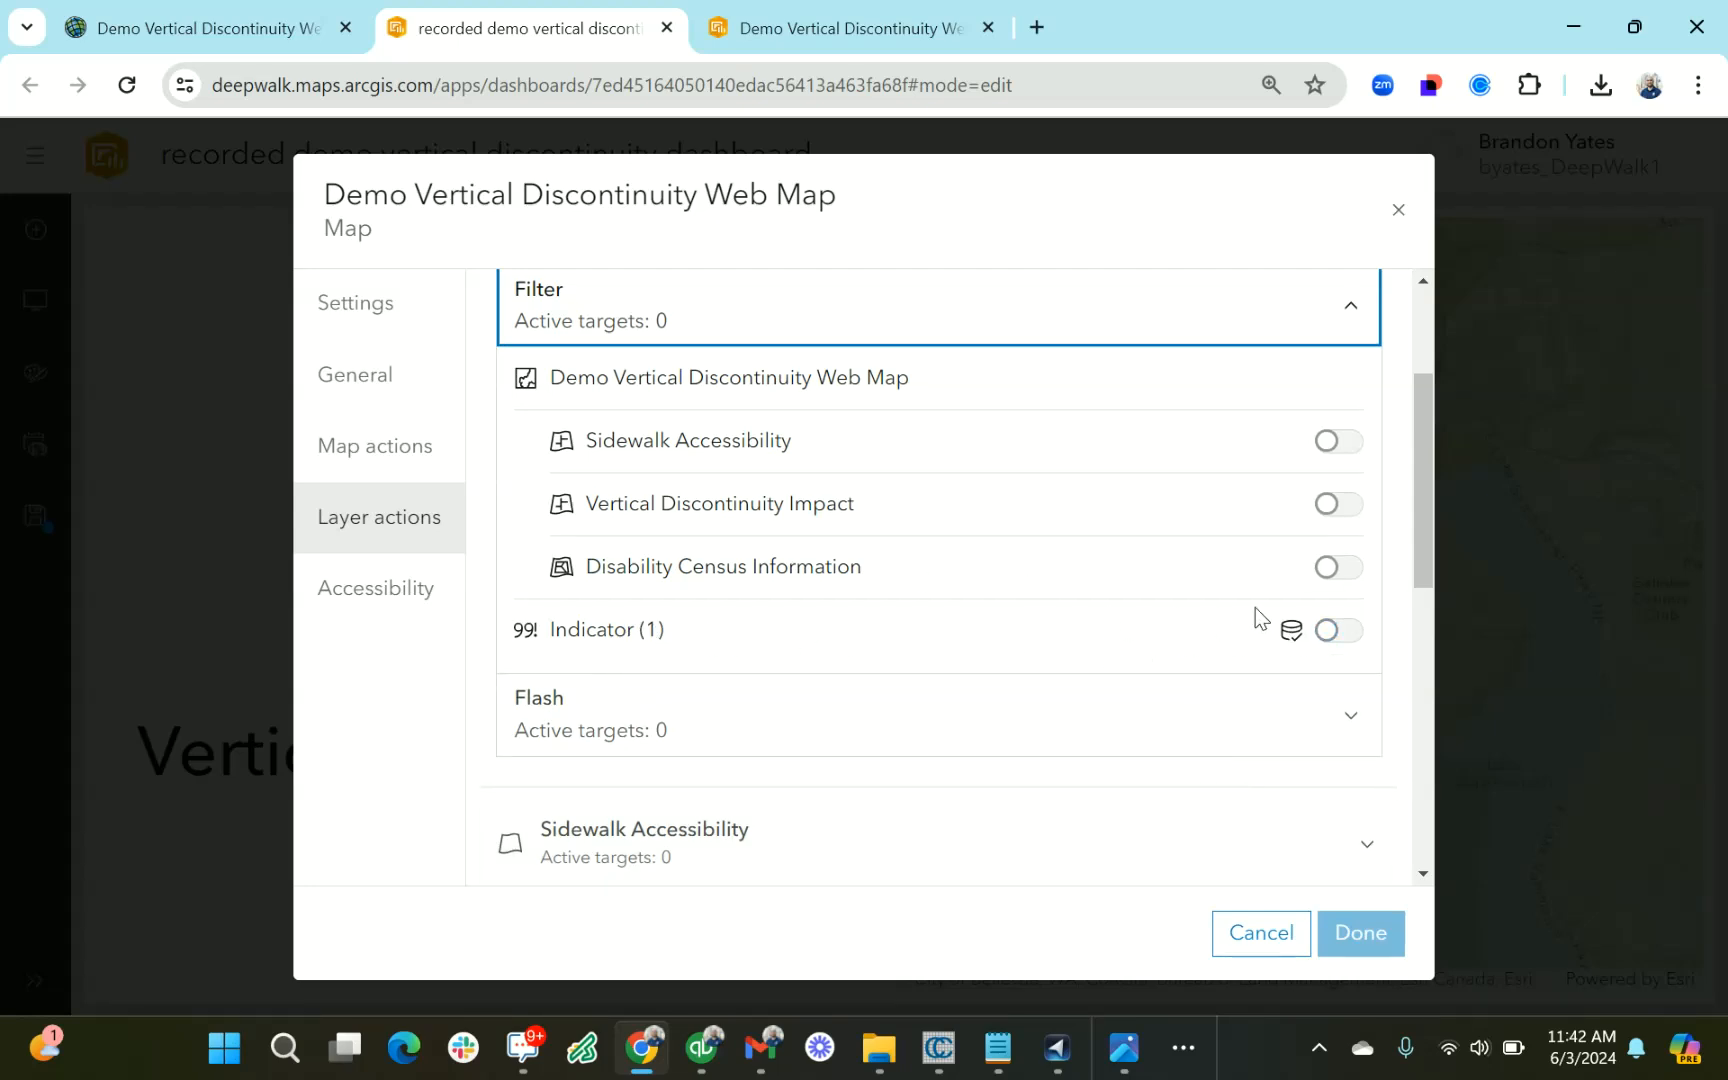
pyautogui.click(1340, 631)
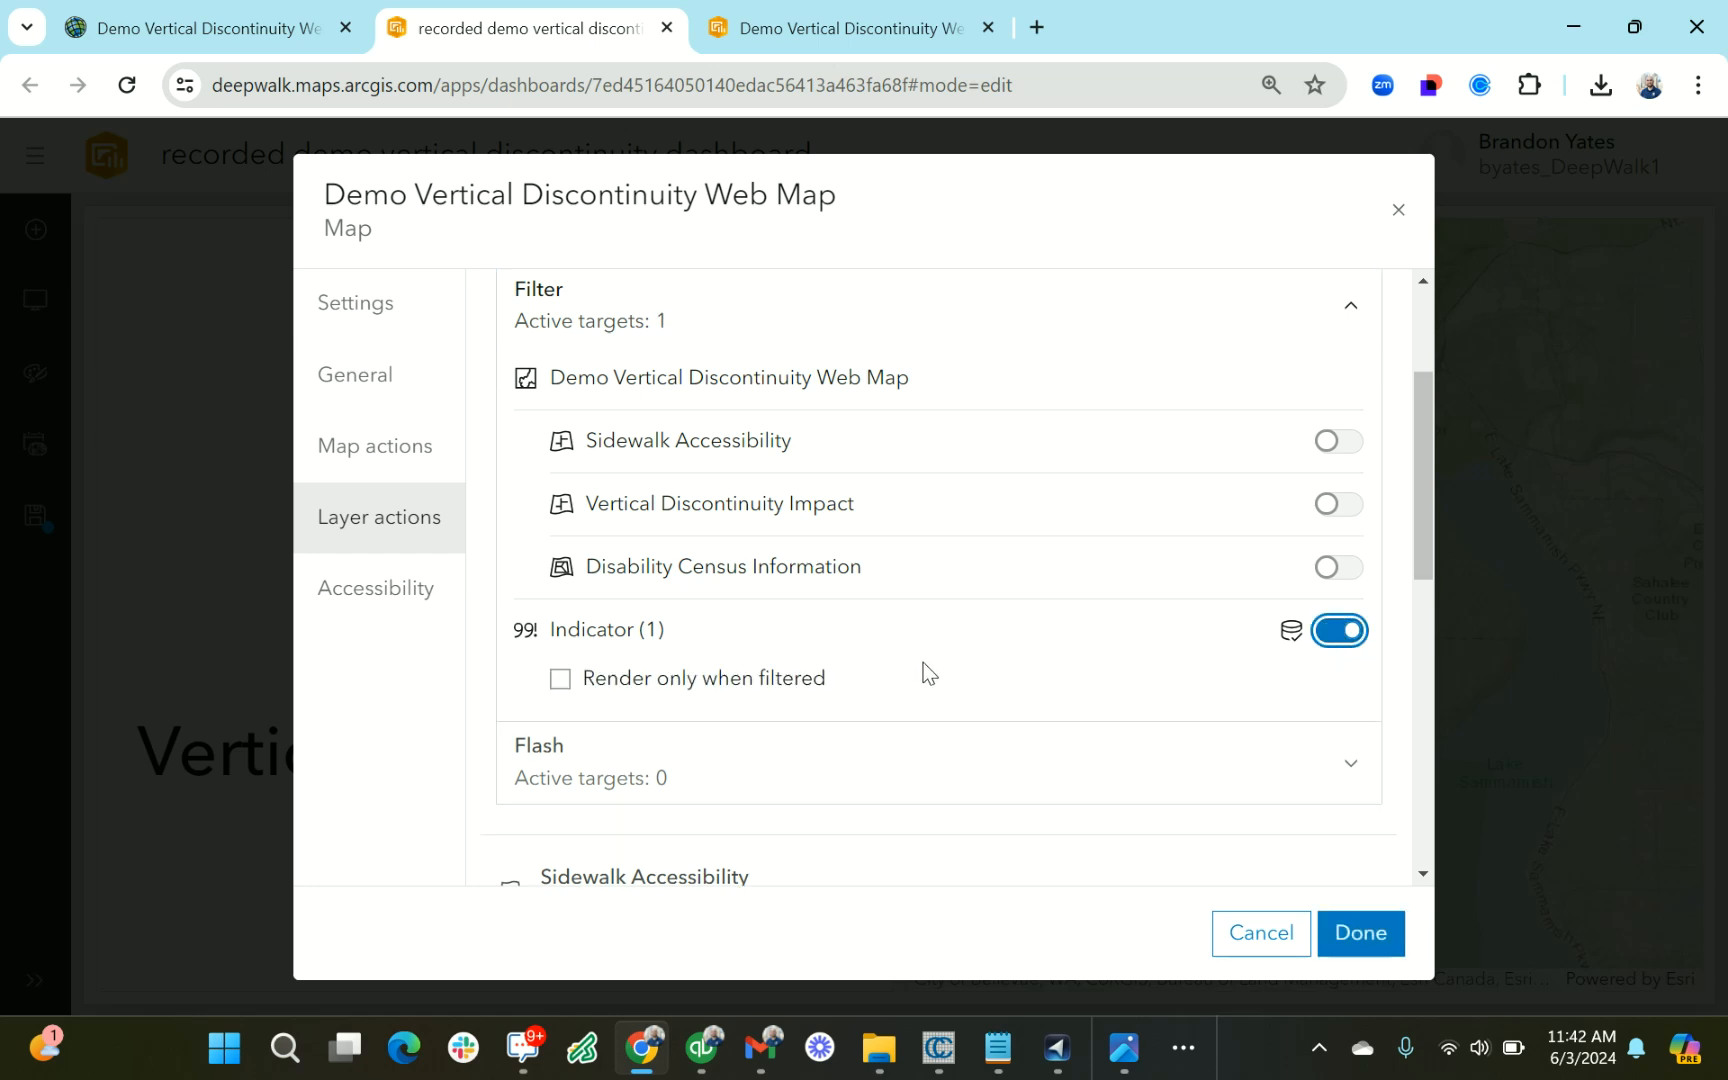
# Enable the Rectangle, Lasso and Circle selection tools in the map's layer actions
pyautogui.scroll(3, 886, 656)
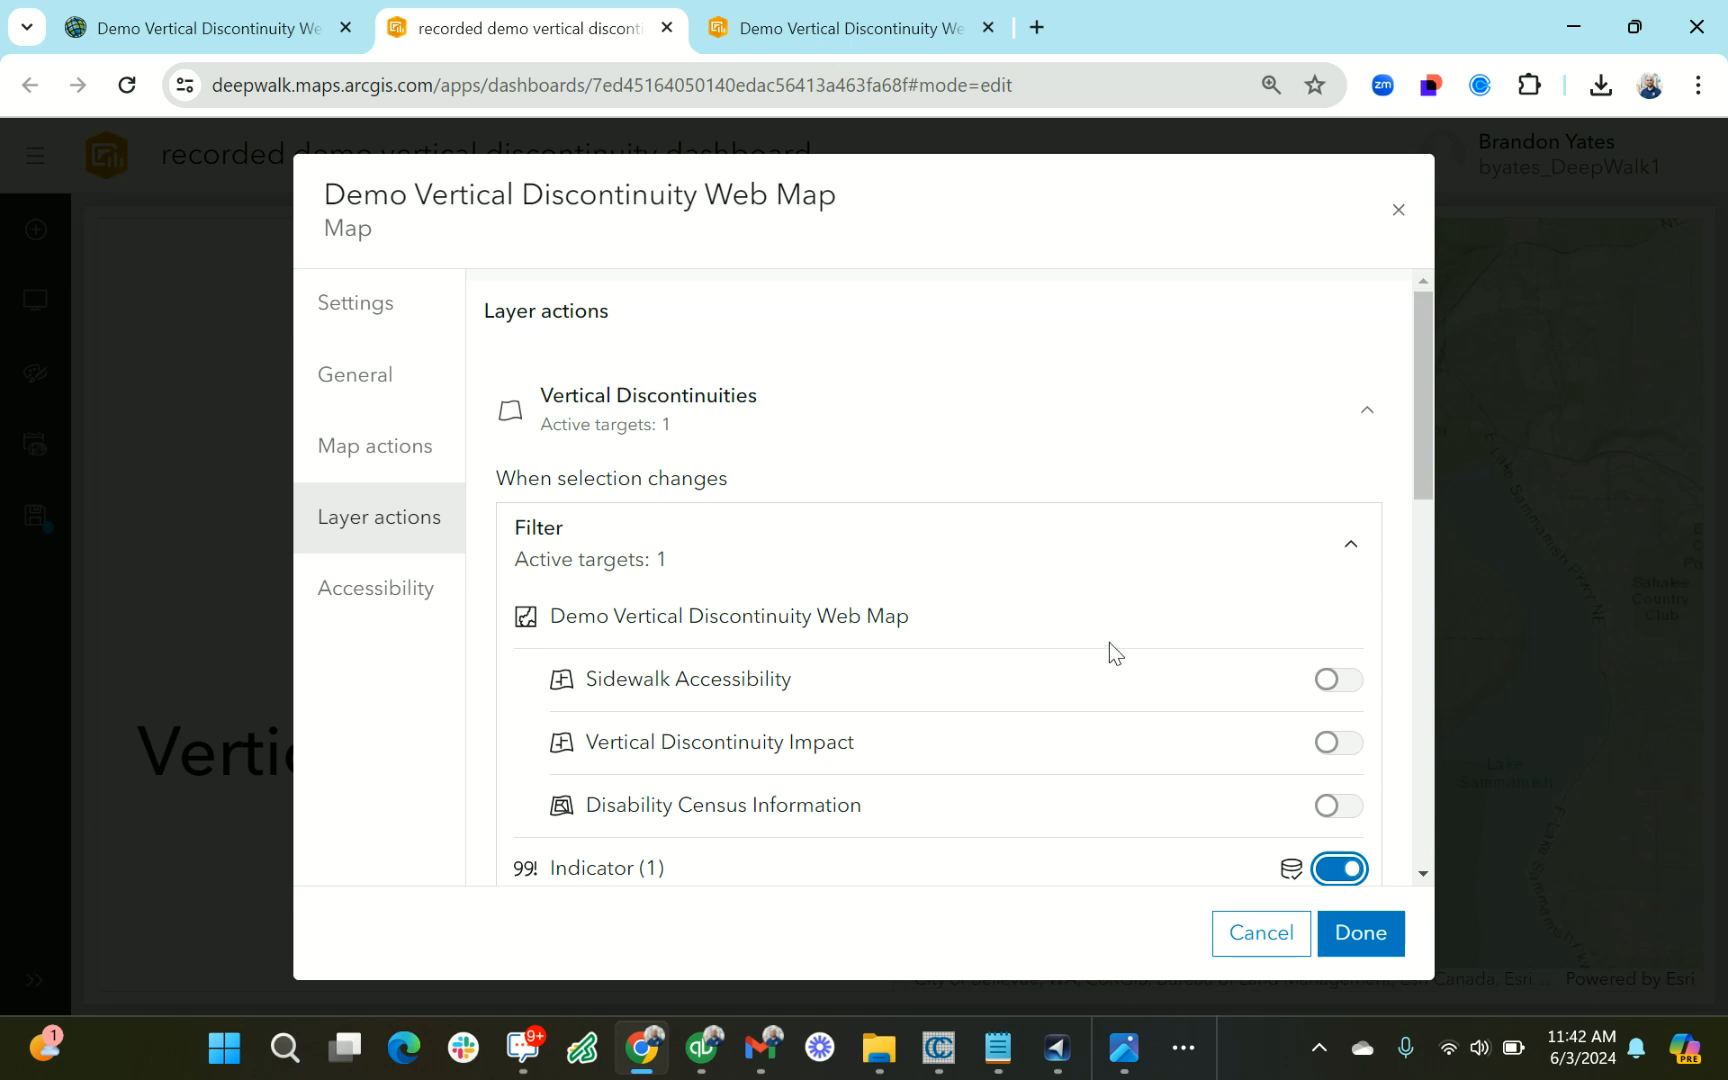
pyautogui.scroll(-2, 1100, 645)
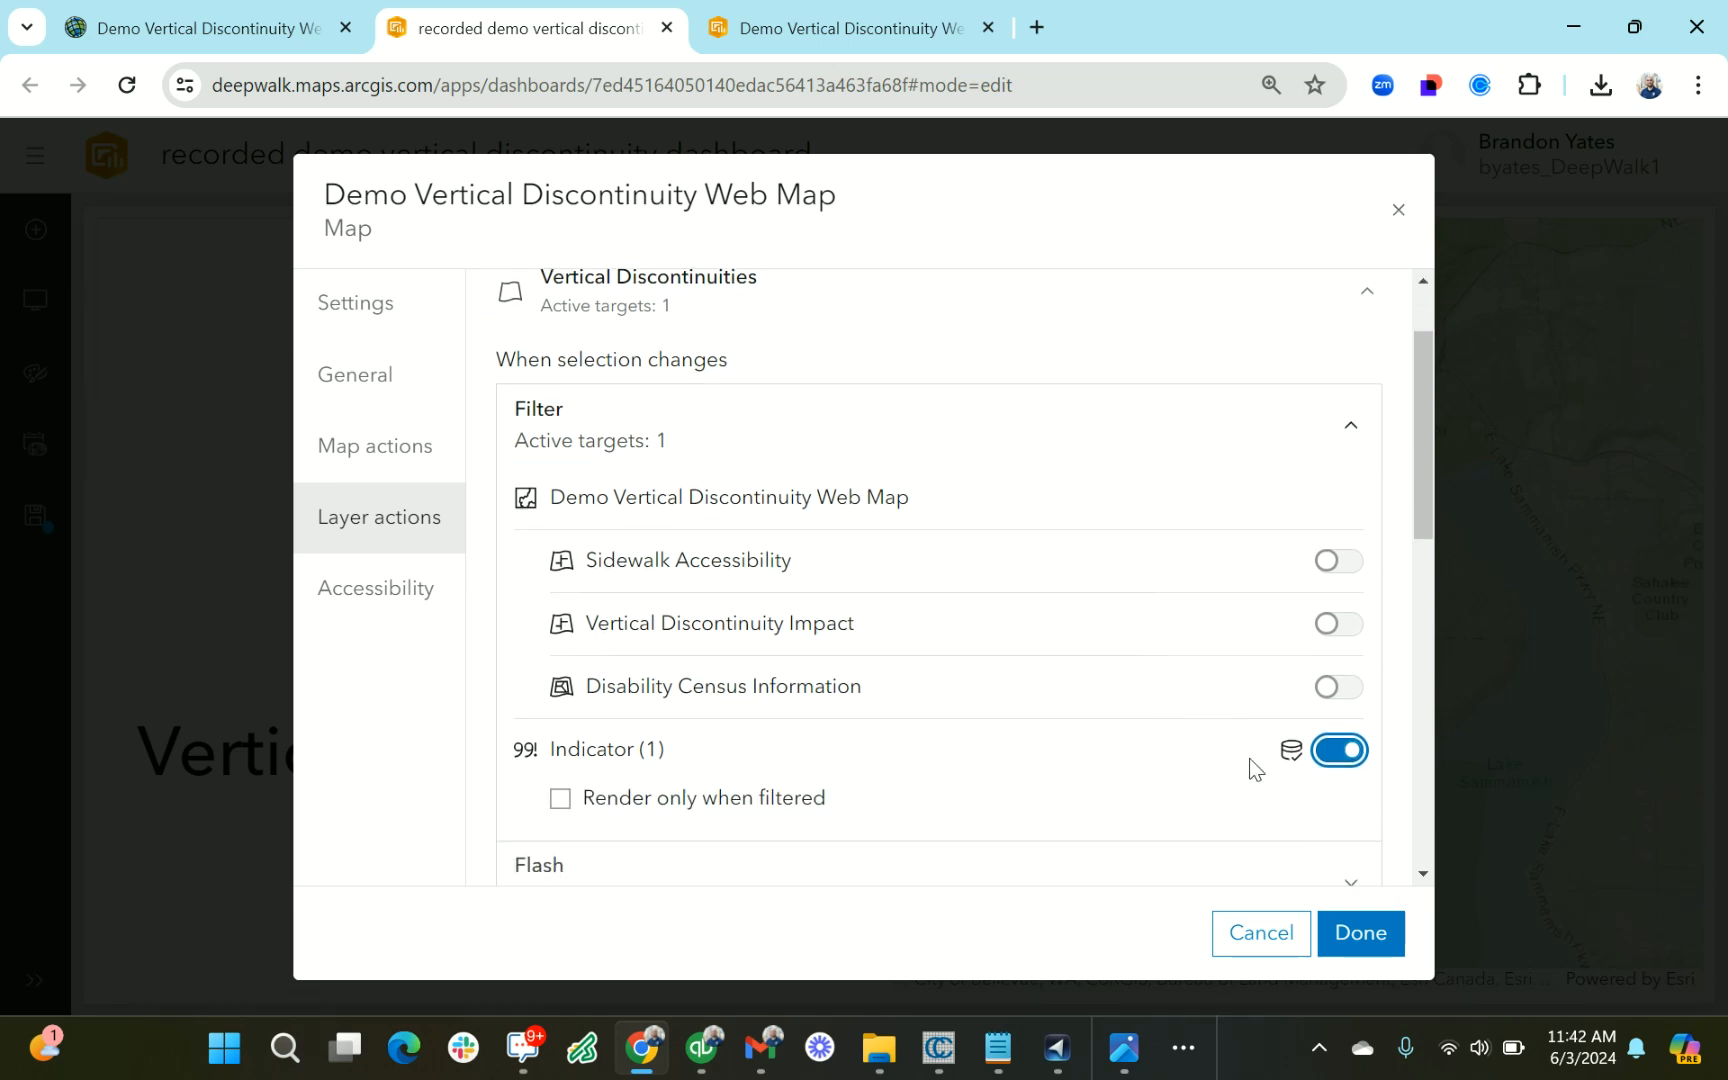
pyautogui.scroll(-4, 888, 630)
pyautogui.scroll(-5, 888, 630)
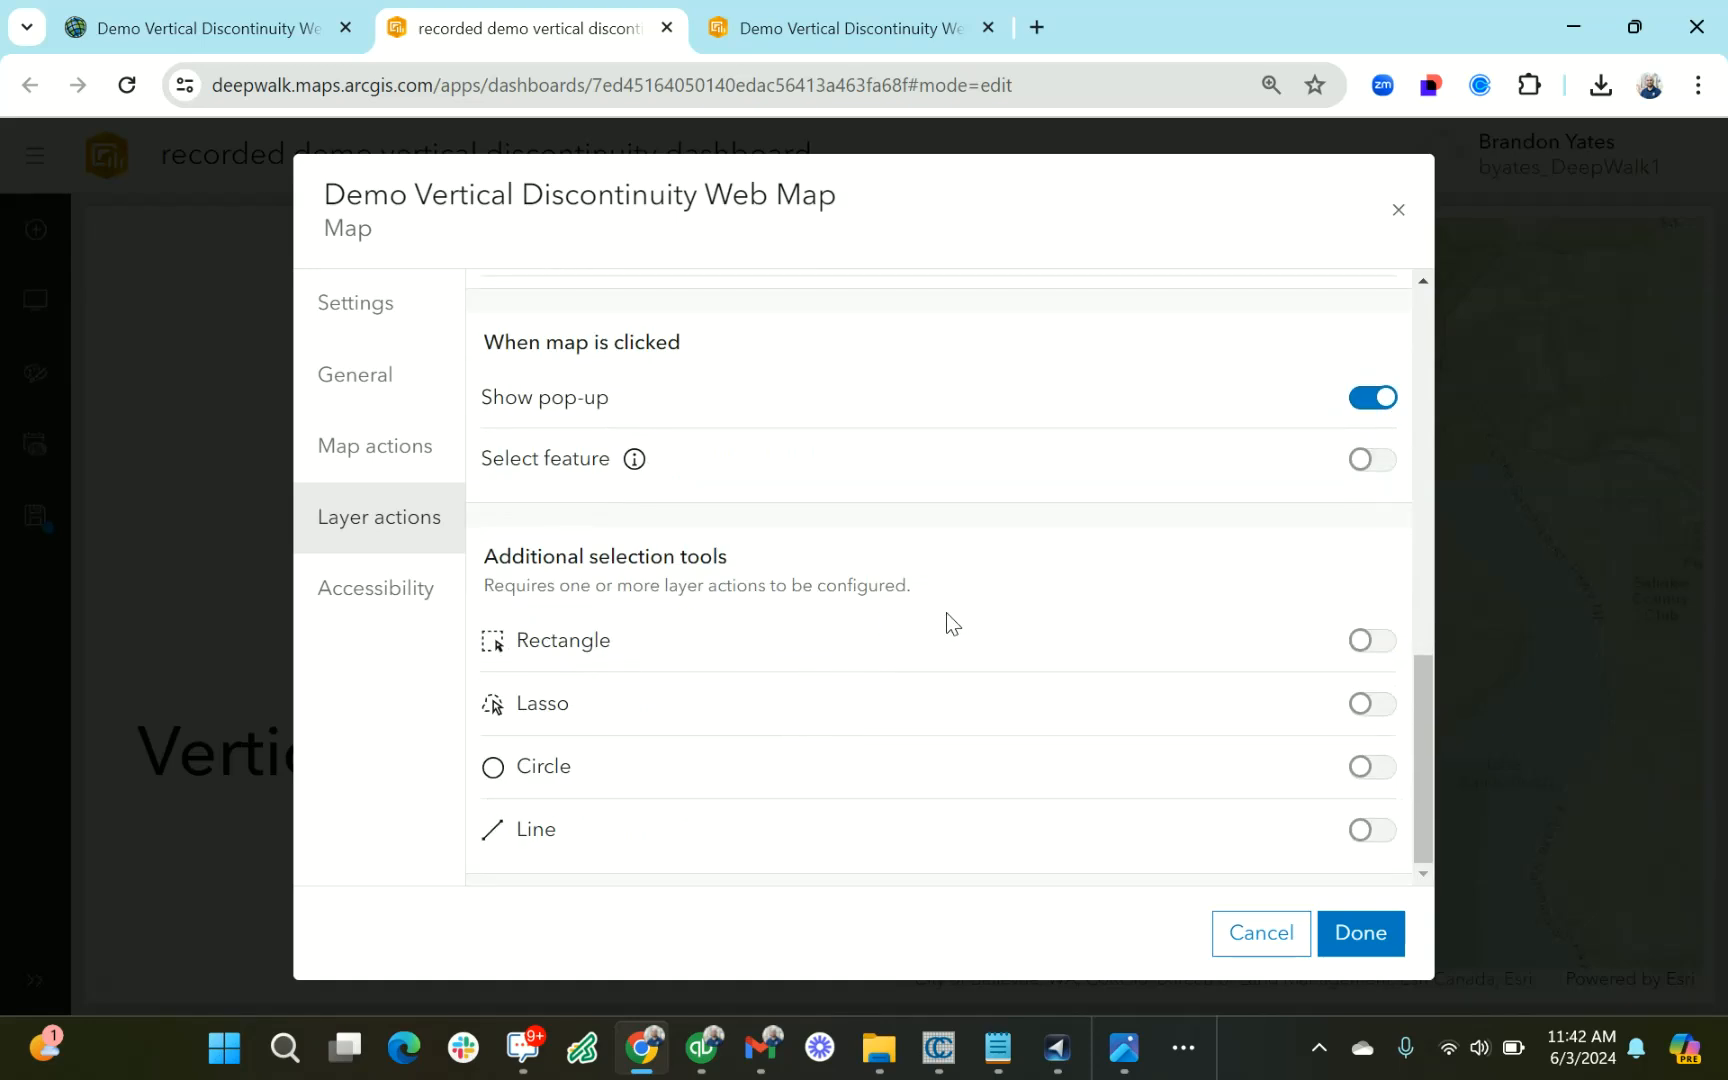
pyautogui.click(1370, 641)
pyautogui.click(1370, 704)
pyautogui.click(1372, 768)
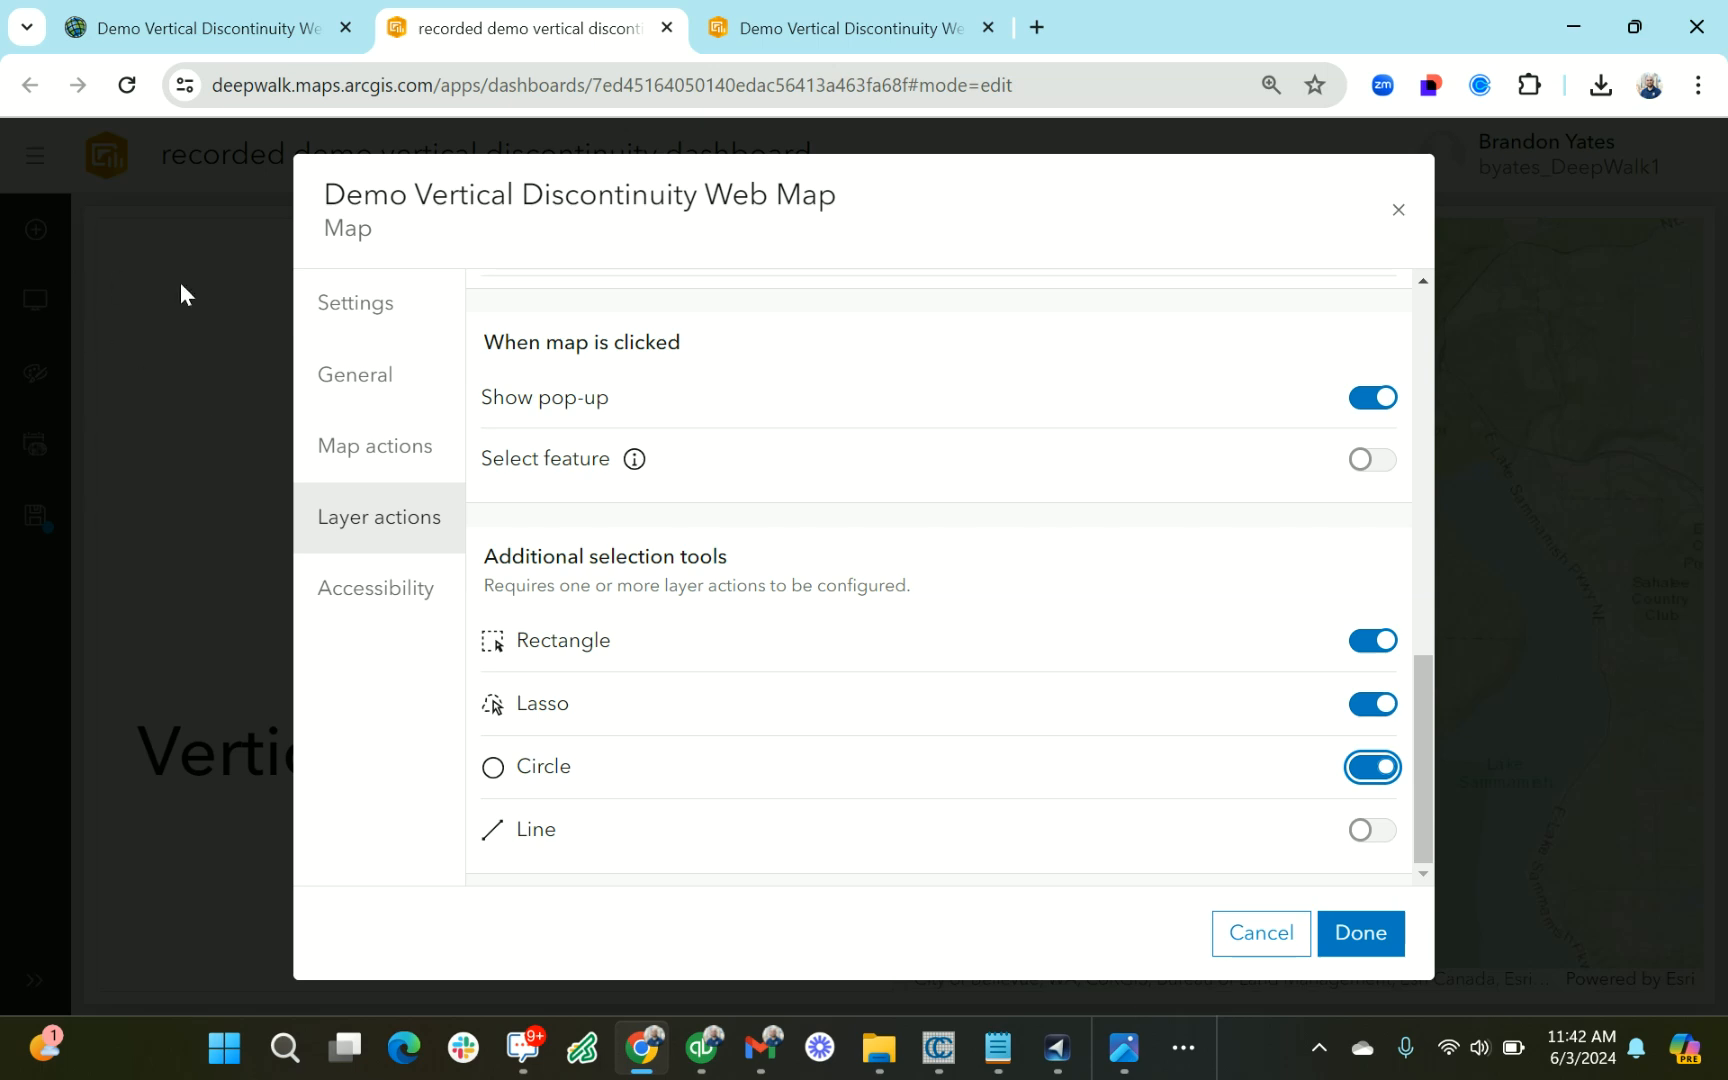
# Turn on the map's legend, layer visibility, basemap switcher and zoom in/out options, and finish the map configuration
pyautogui.click(372, 372)
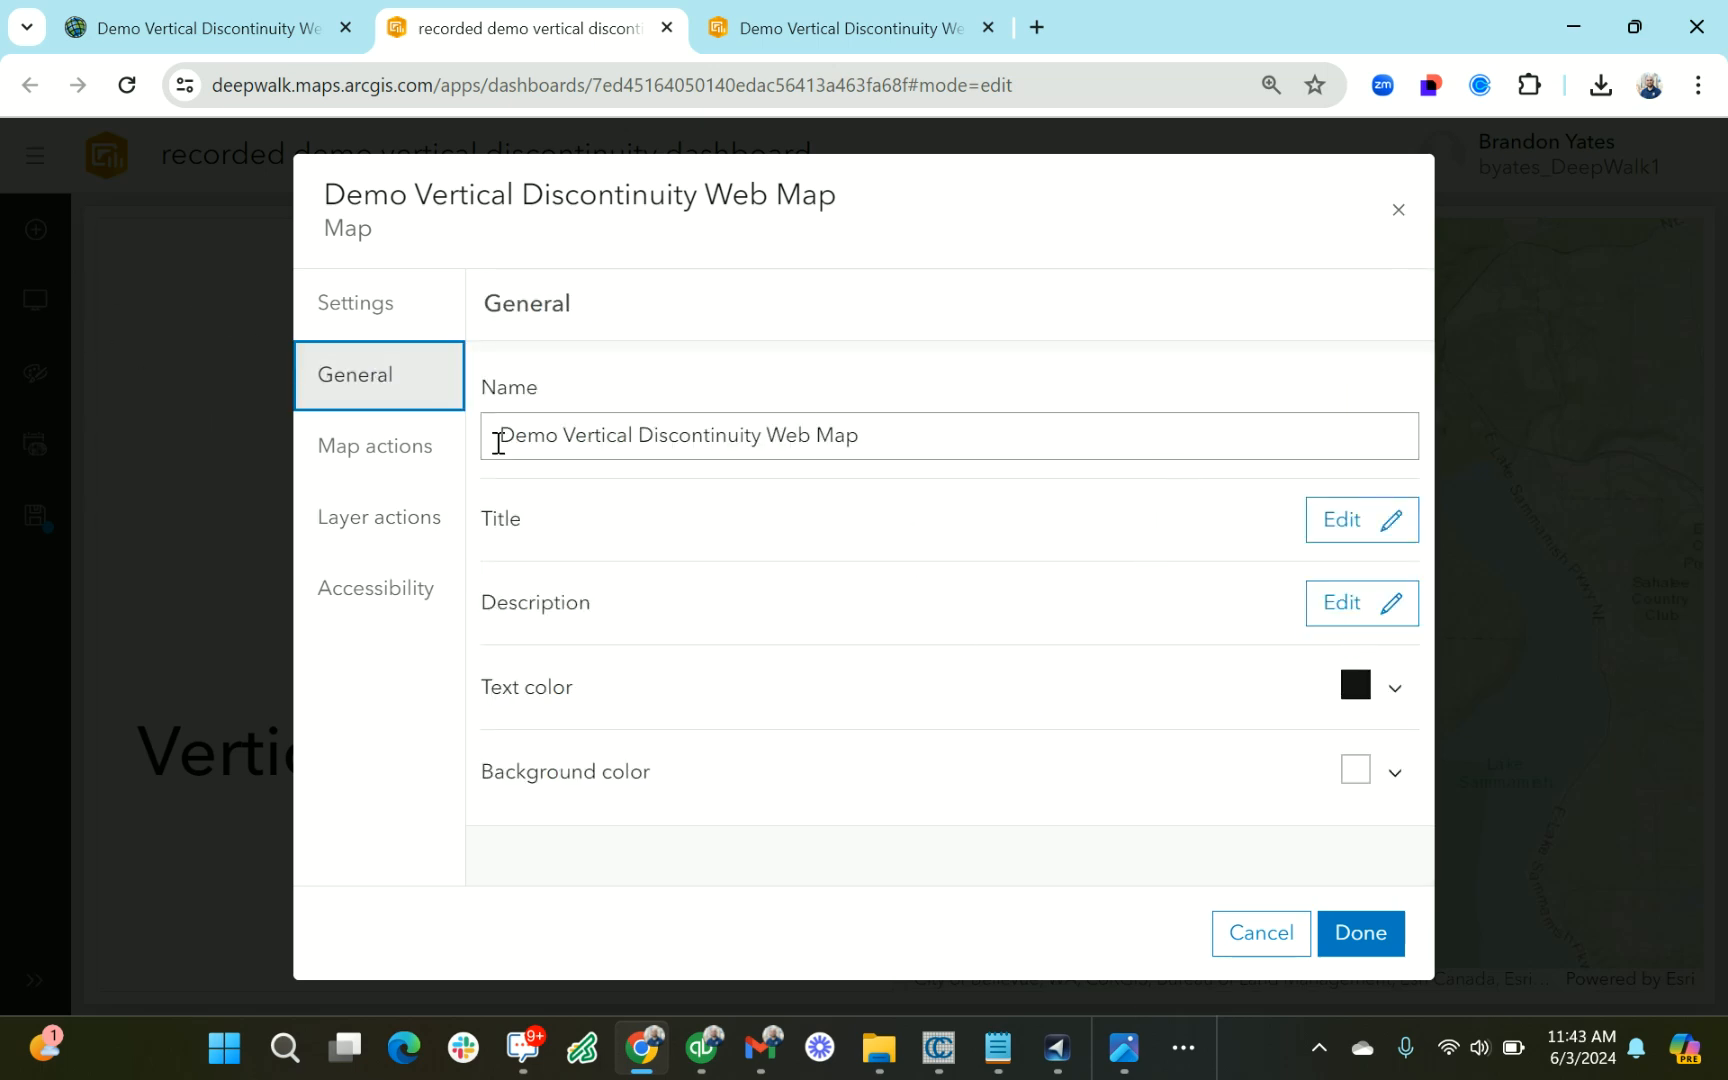
pyautogui.click(383, 300)
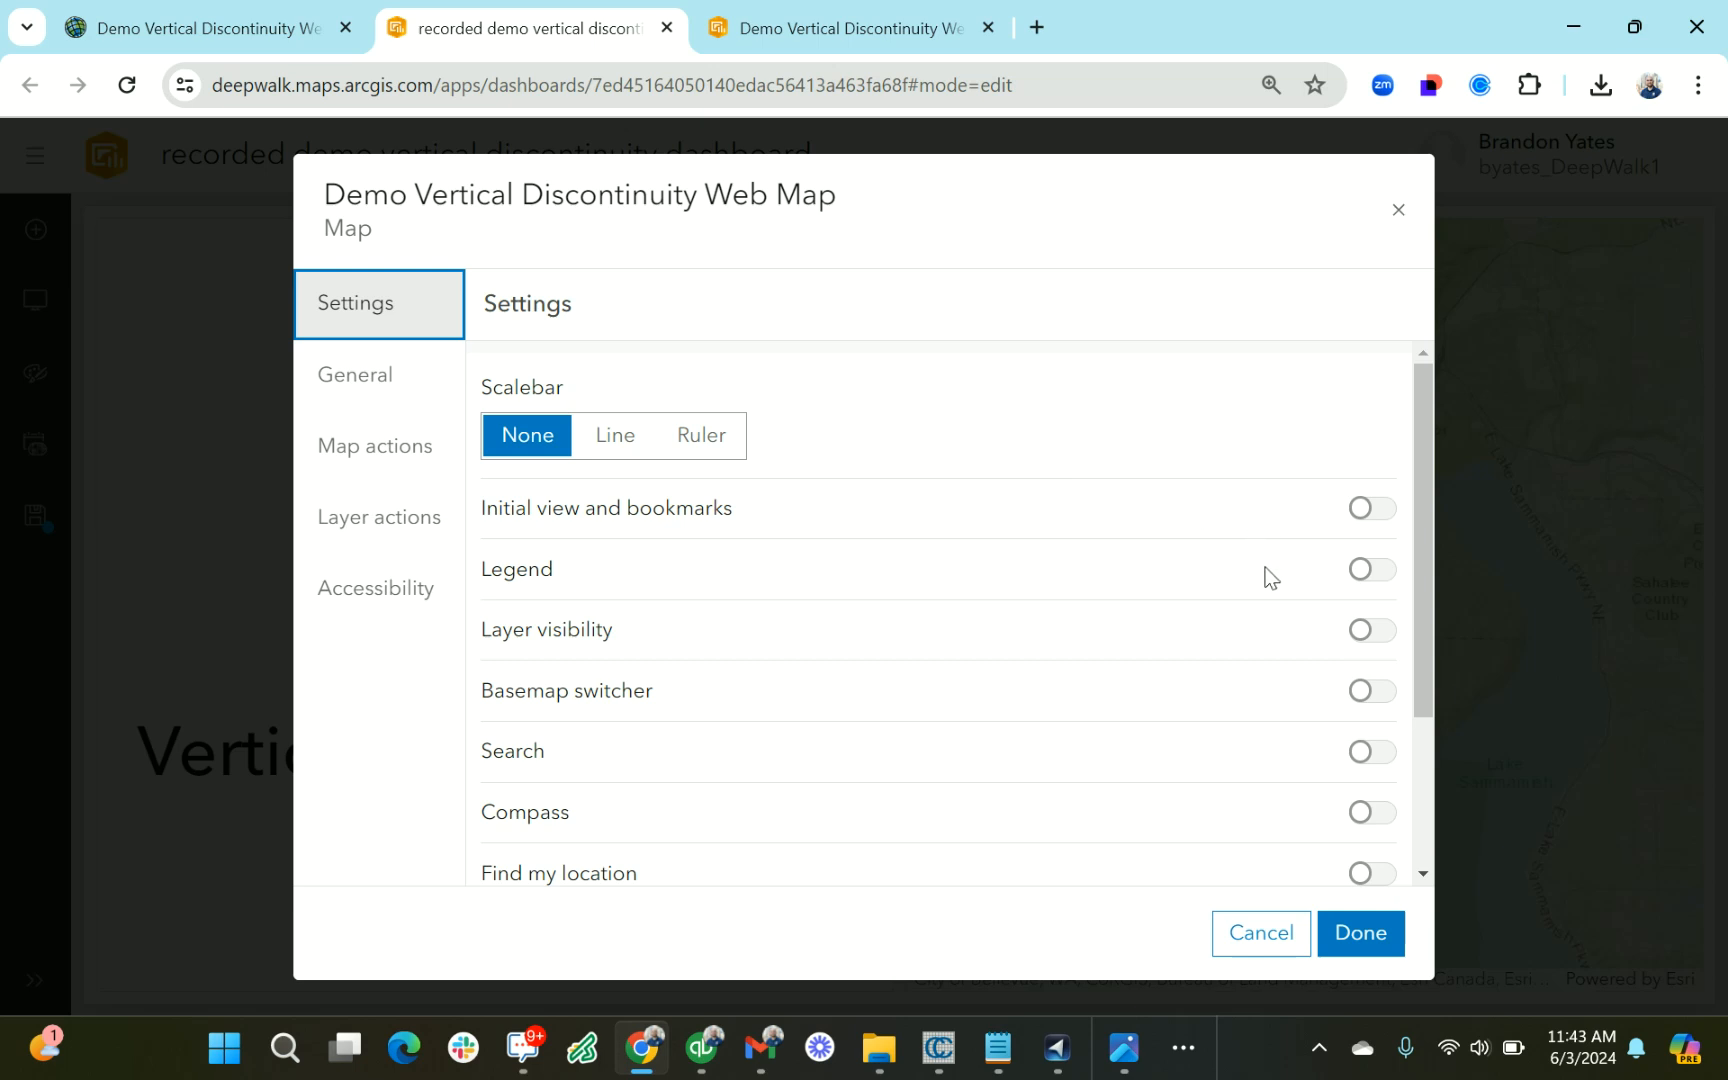
pyautogui.click(1360, 570)
pyautogui.click(1365, 630)
pyautogui.scroll(-2, 1282, 688)
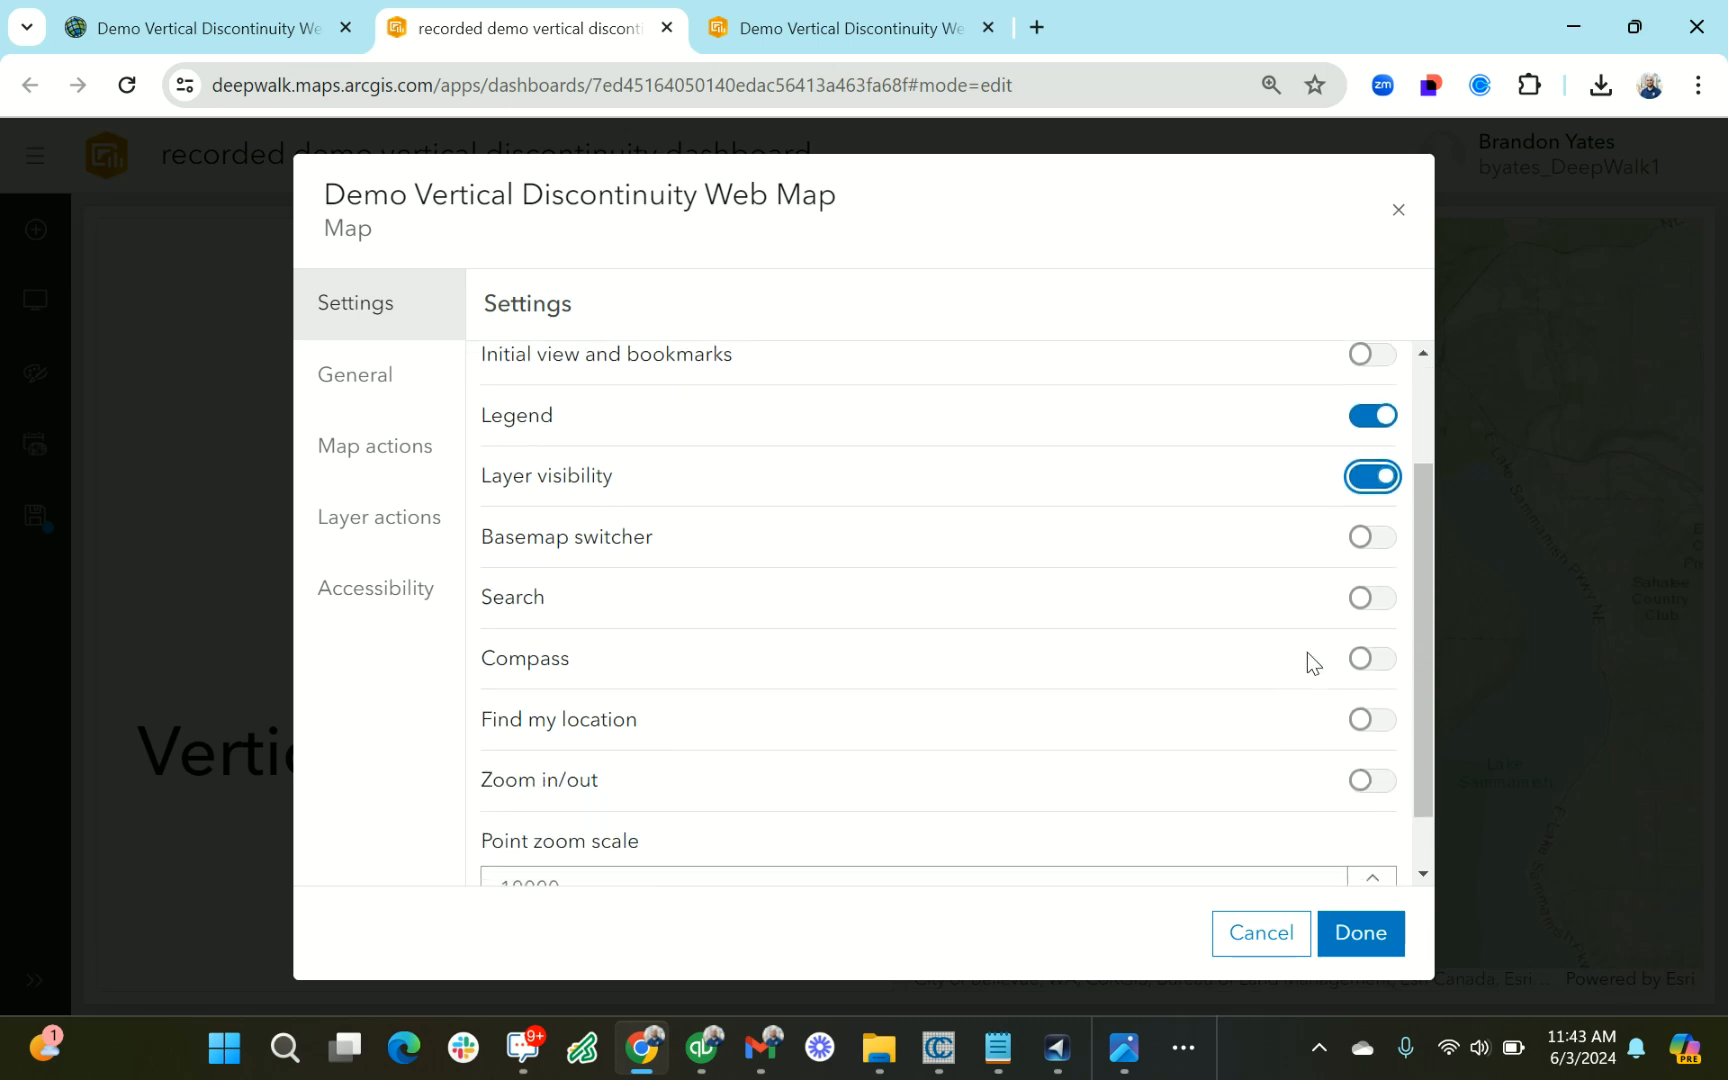
pyautogui.click(1368, 540)
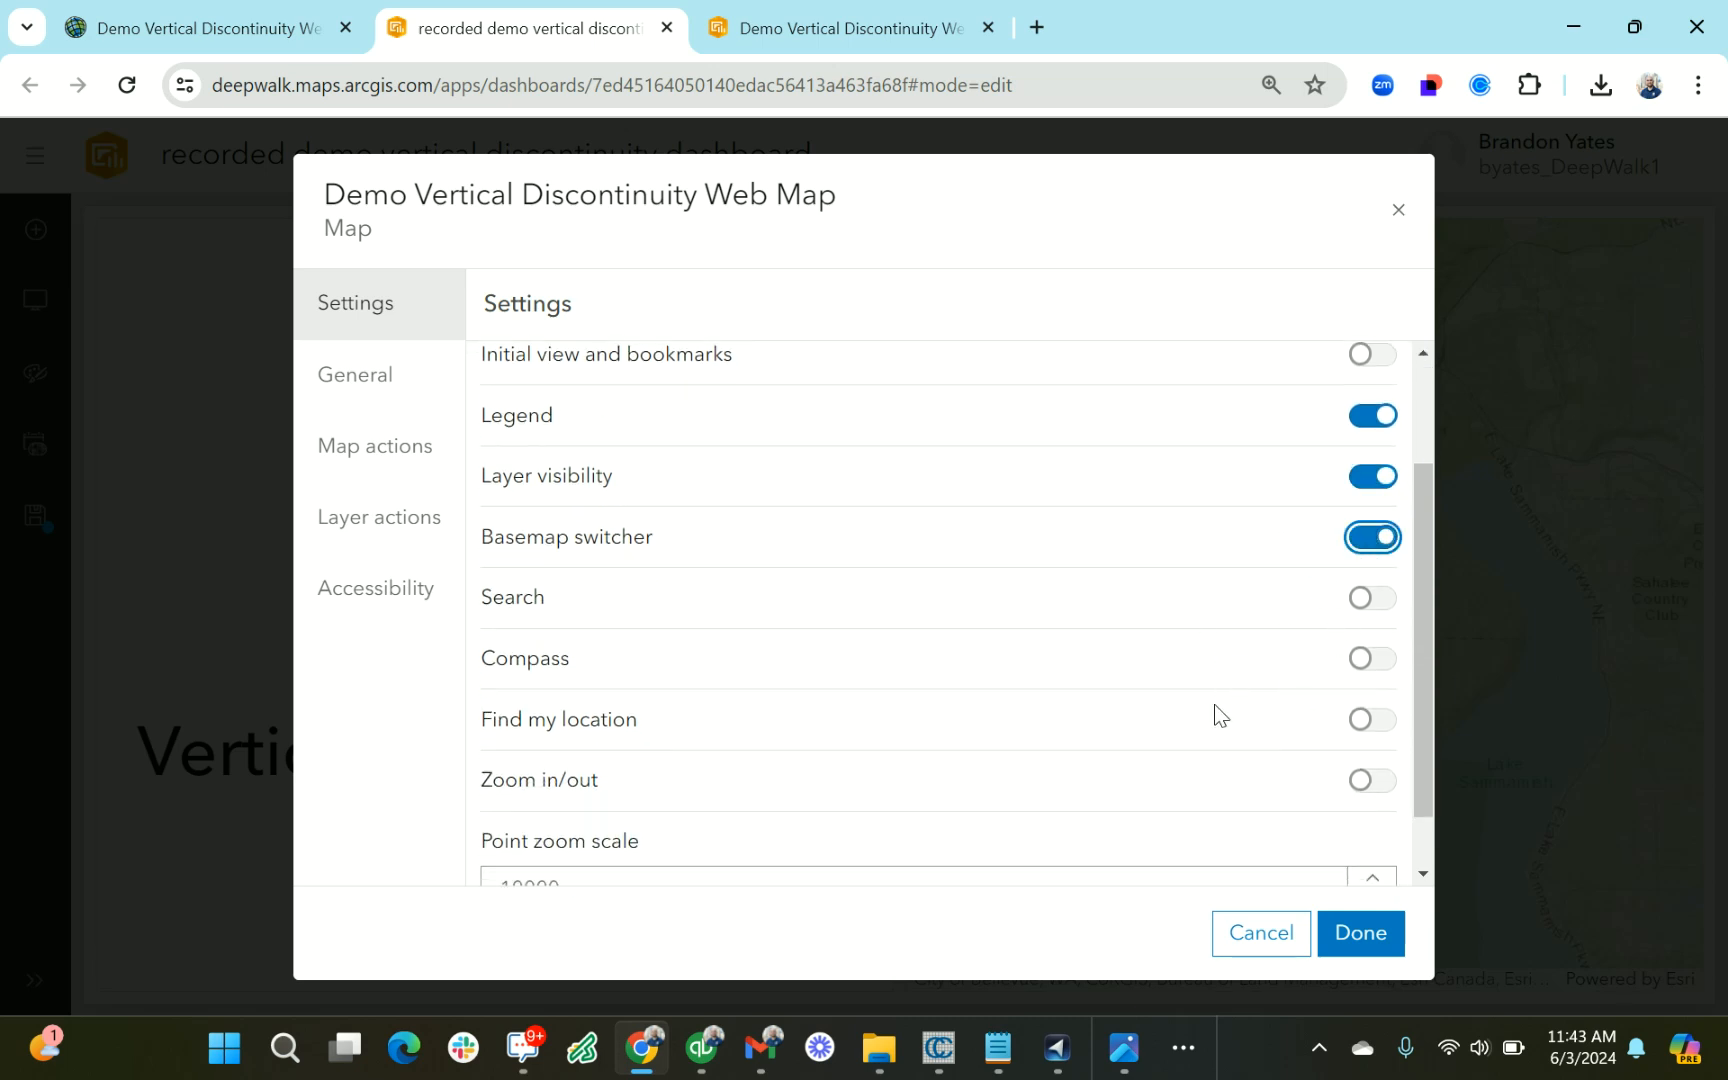
pyautogui.scroll(-1, 1047, 745)
pyautogui.click(1358, 706)
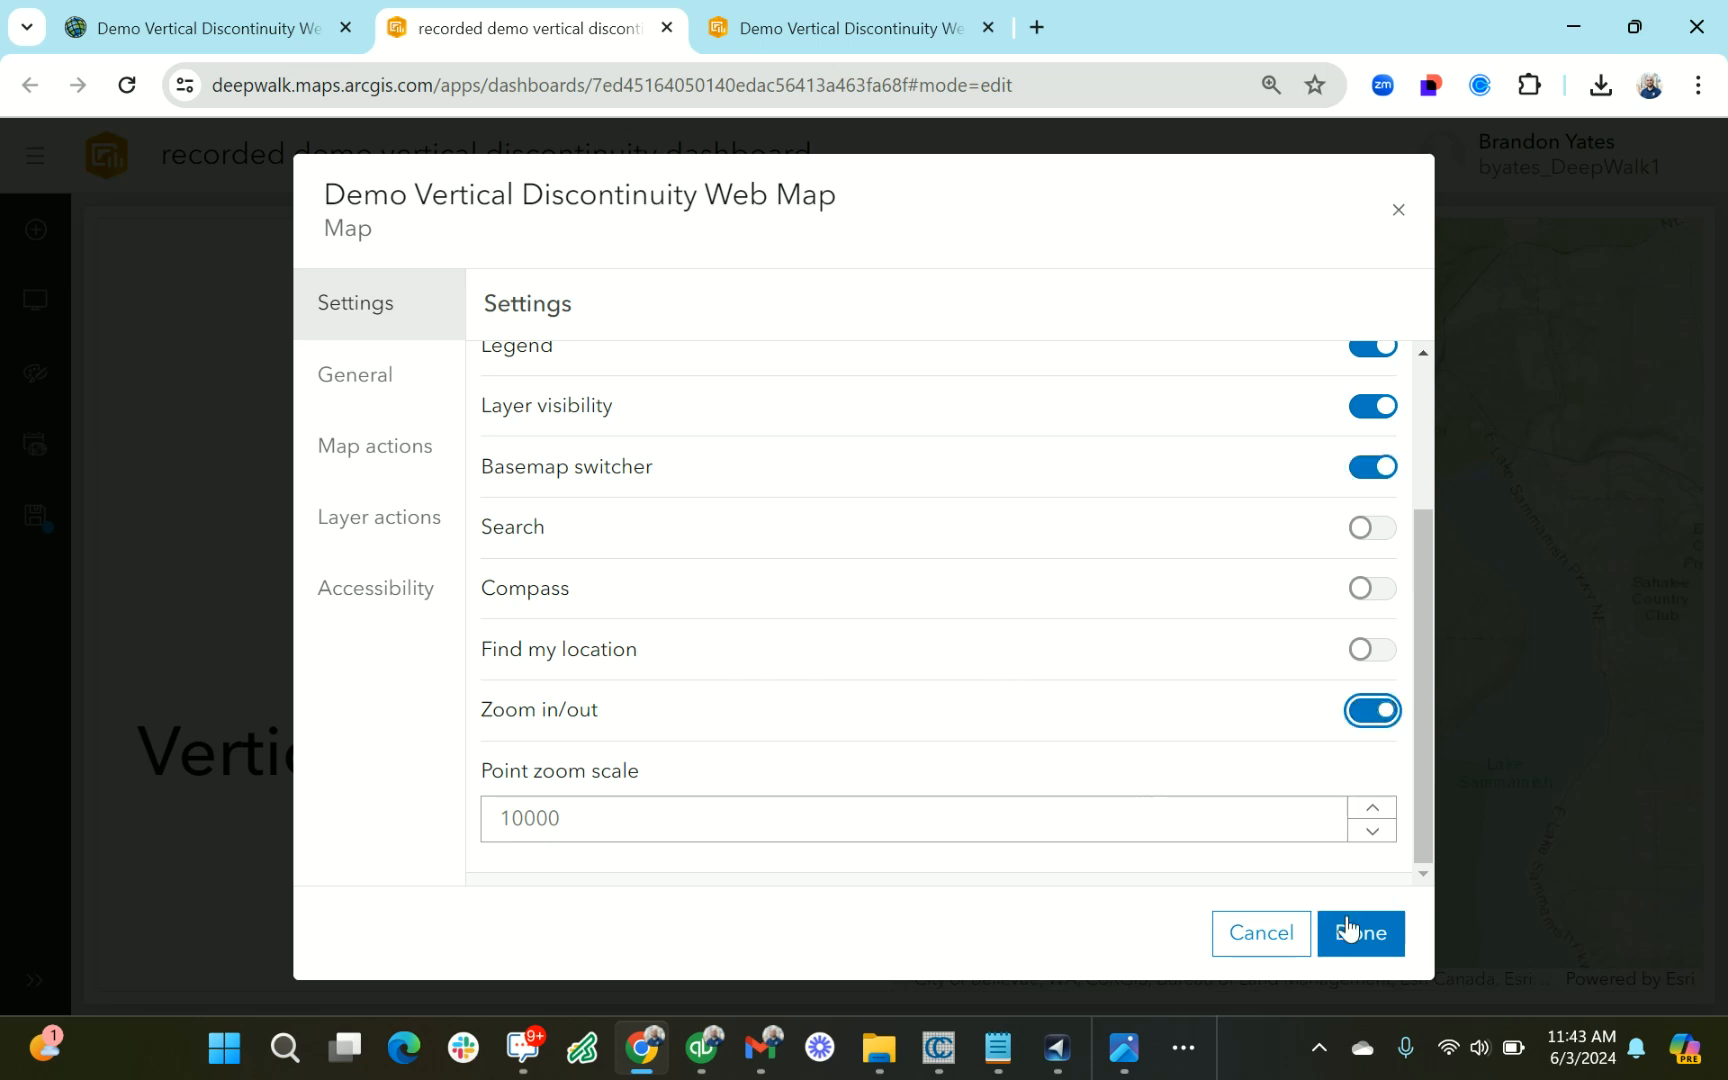
pyautogui.click(1381, 934)
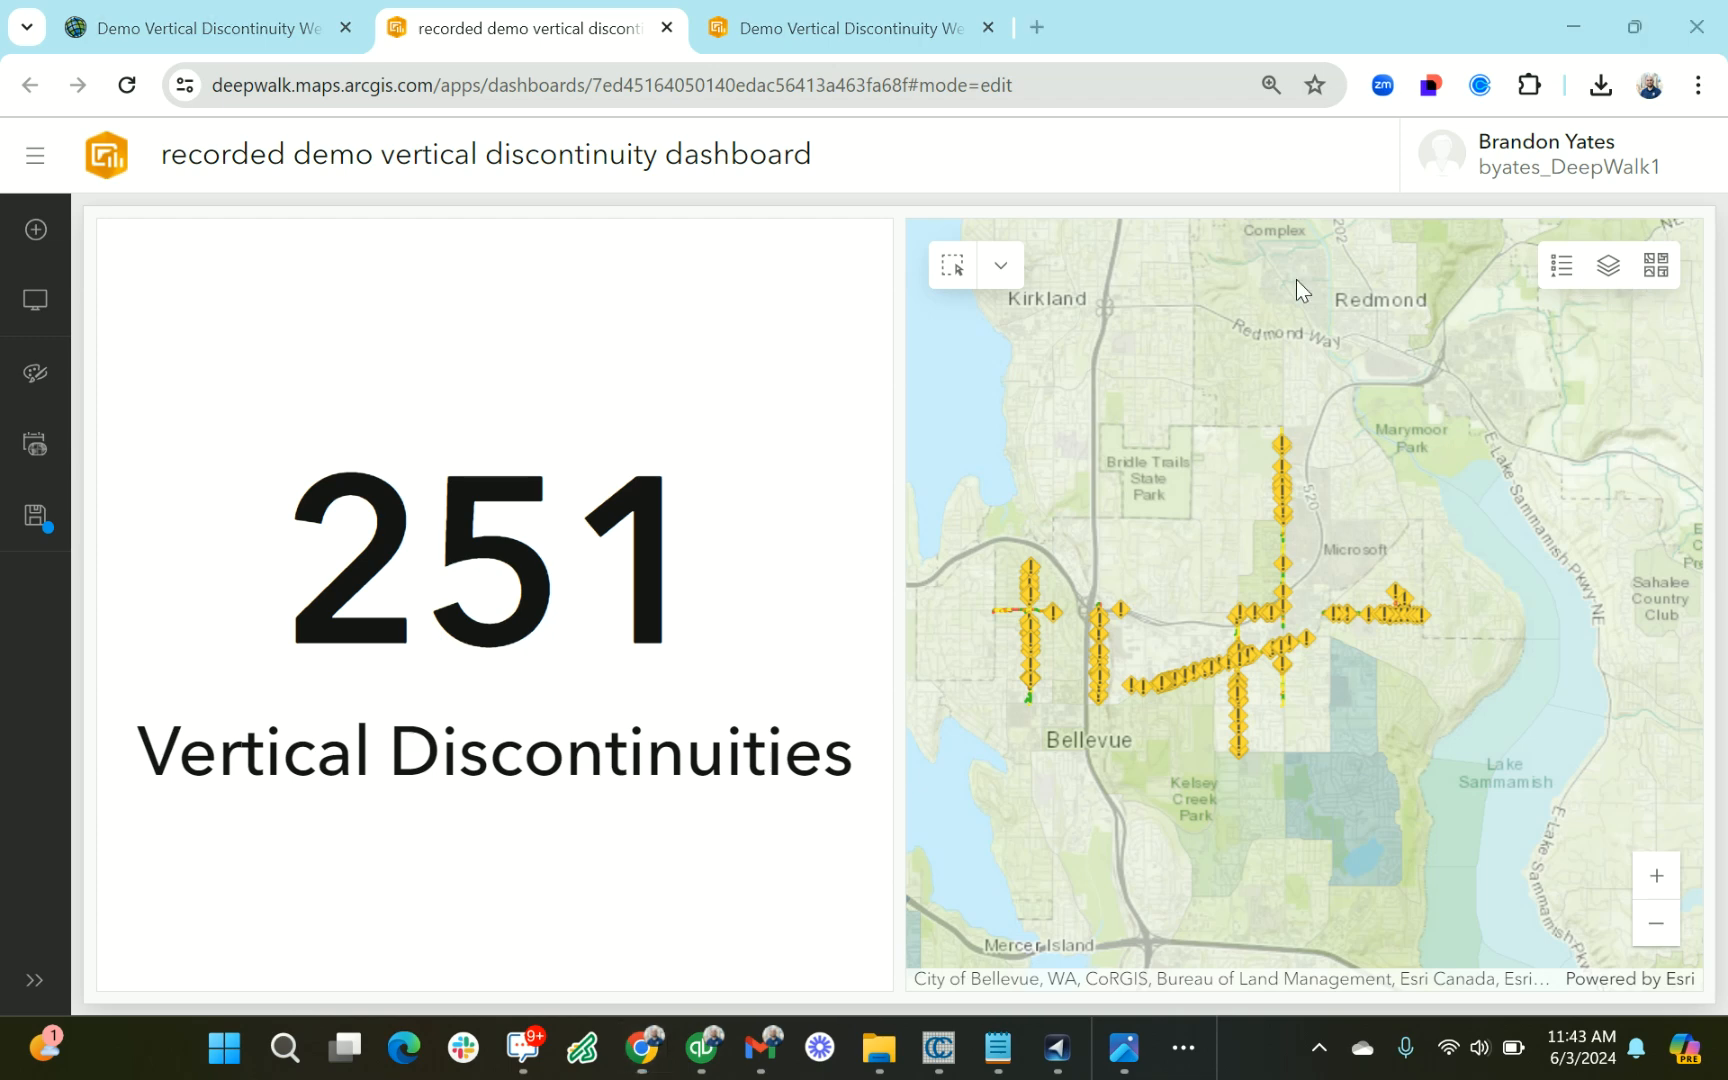
# Test the map's layer visibility control by hiding and reshowing the Vertical Discontinuities layer
pyautogui.click(1606, 268)
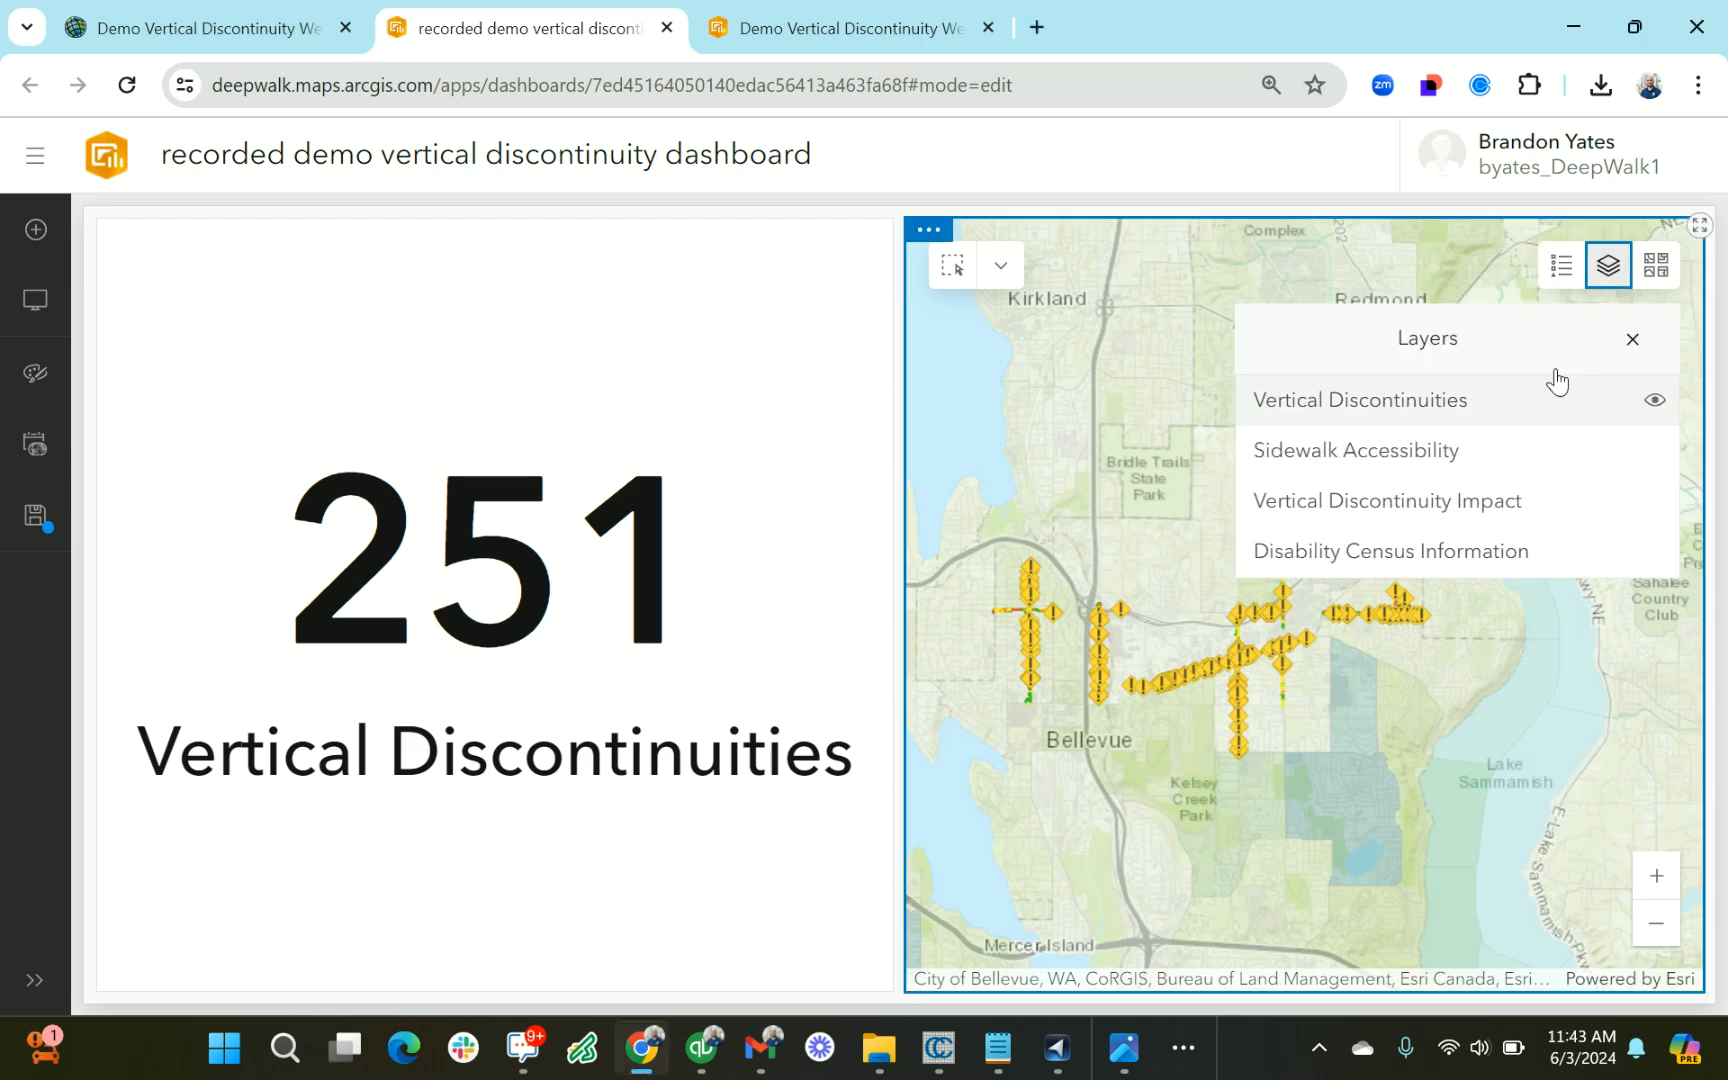
pyautogui.click(1652, 400)
pyautogui.click(1652, 400)
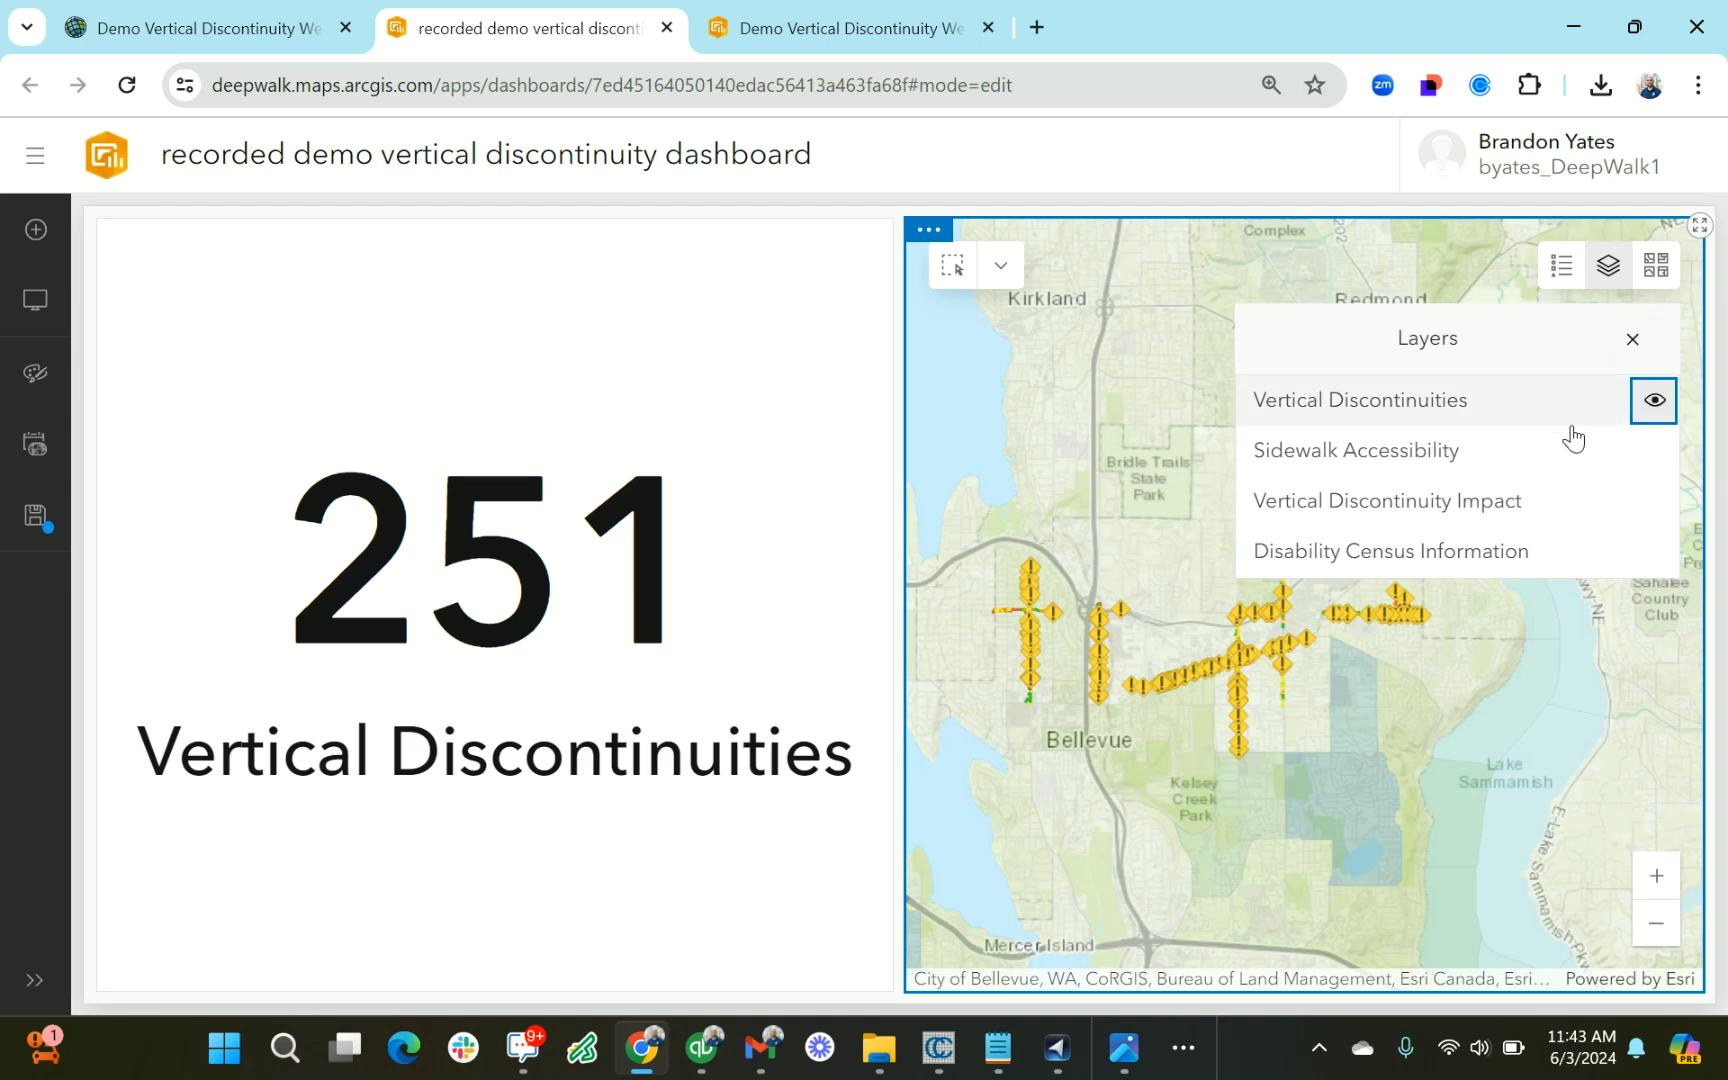
# Test the indicator filter by rectangle-selecting the north-south line of discontinuities east of 112th Ave NE, above NE 8th St
pyautogui.click(954, 267)
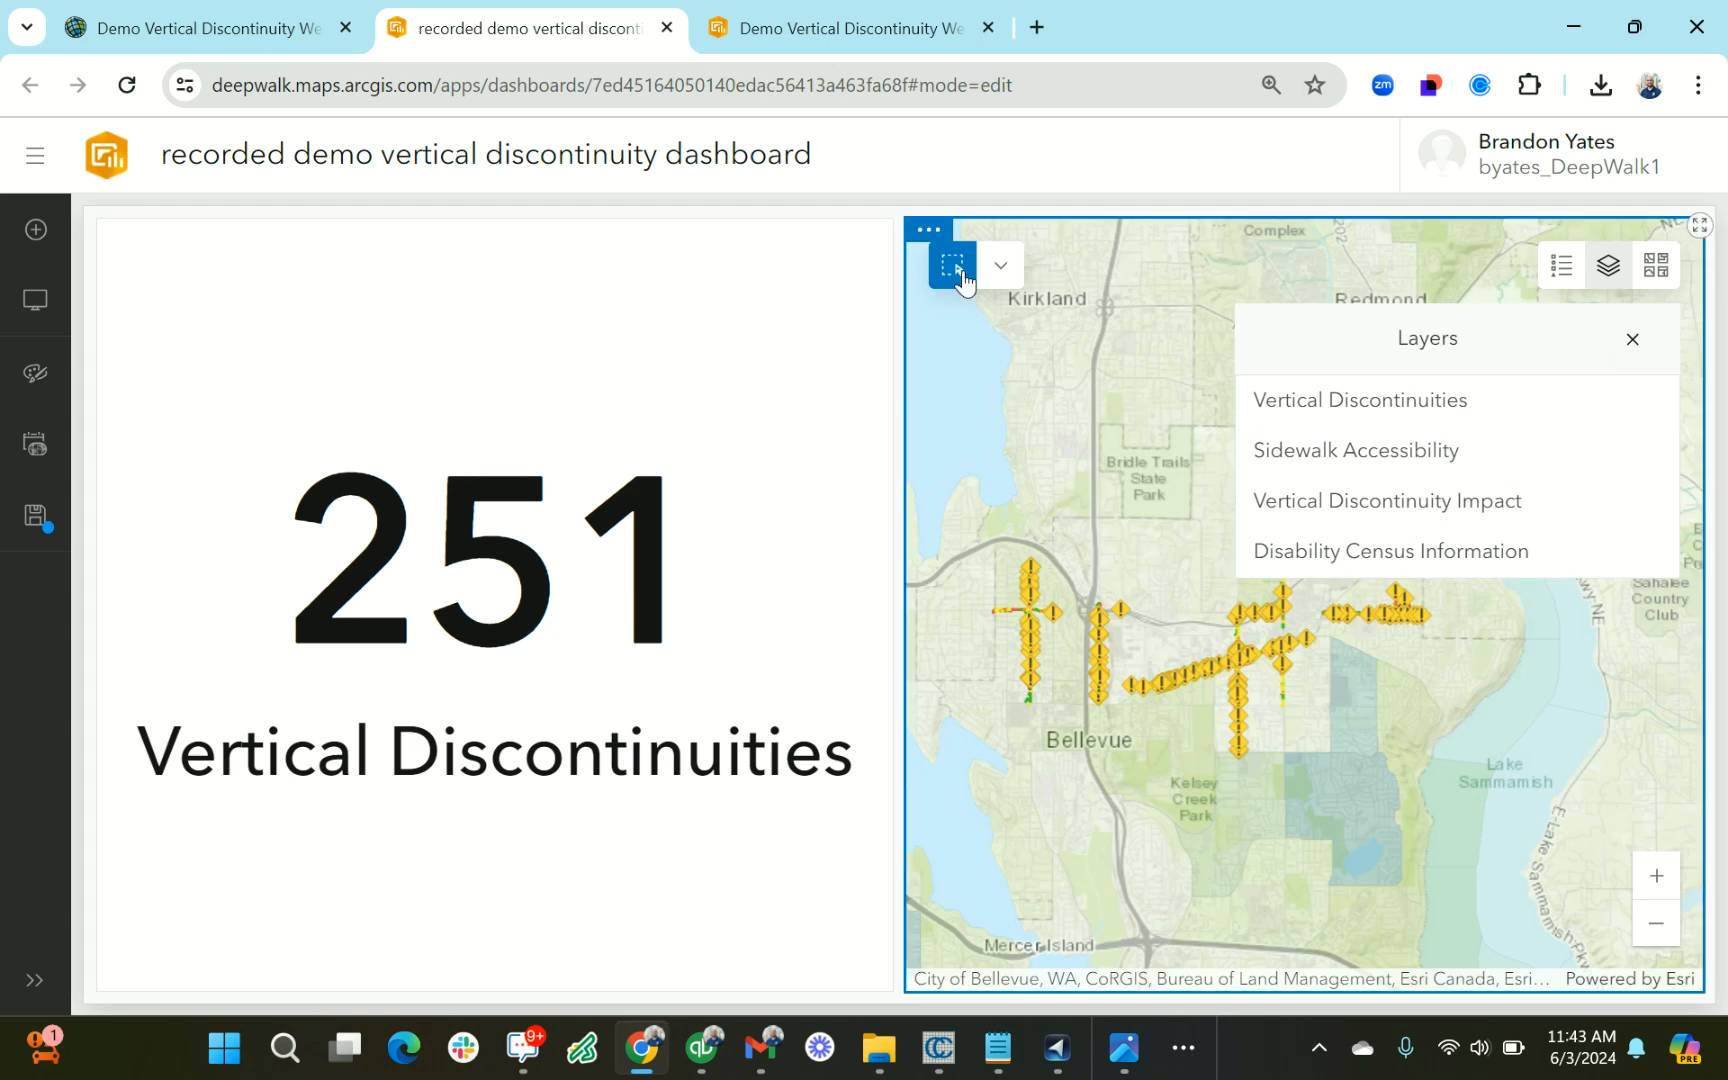
pyautogui.click(1630, 338)
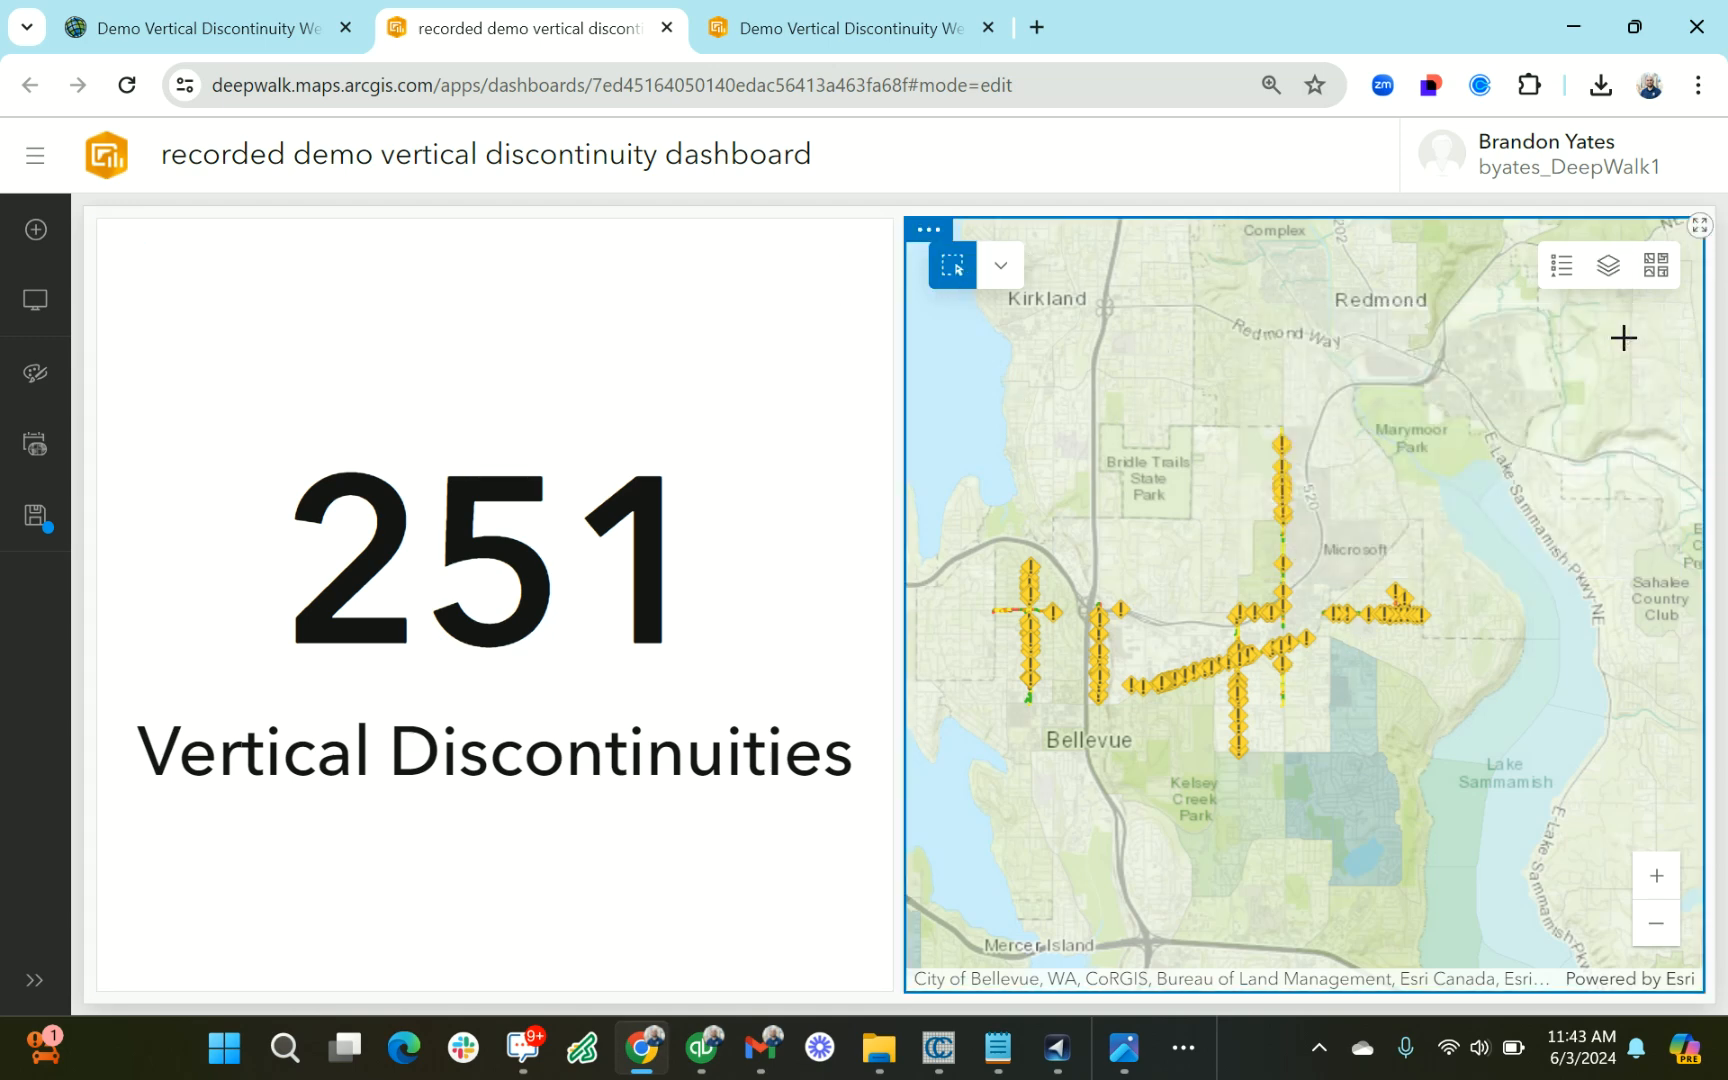
pyautogui.scroll(4, 1111, 644)
pyautogui.scroll(-2, 1112, 641)
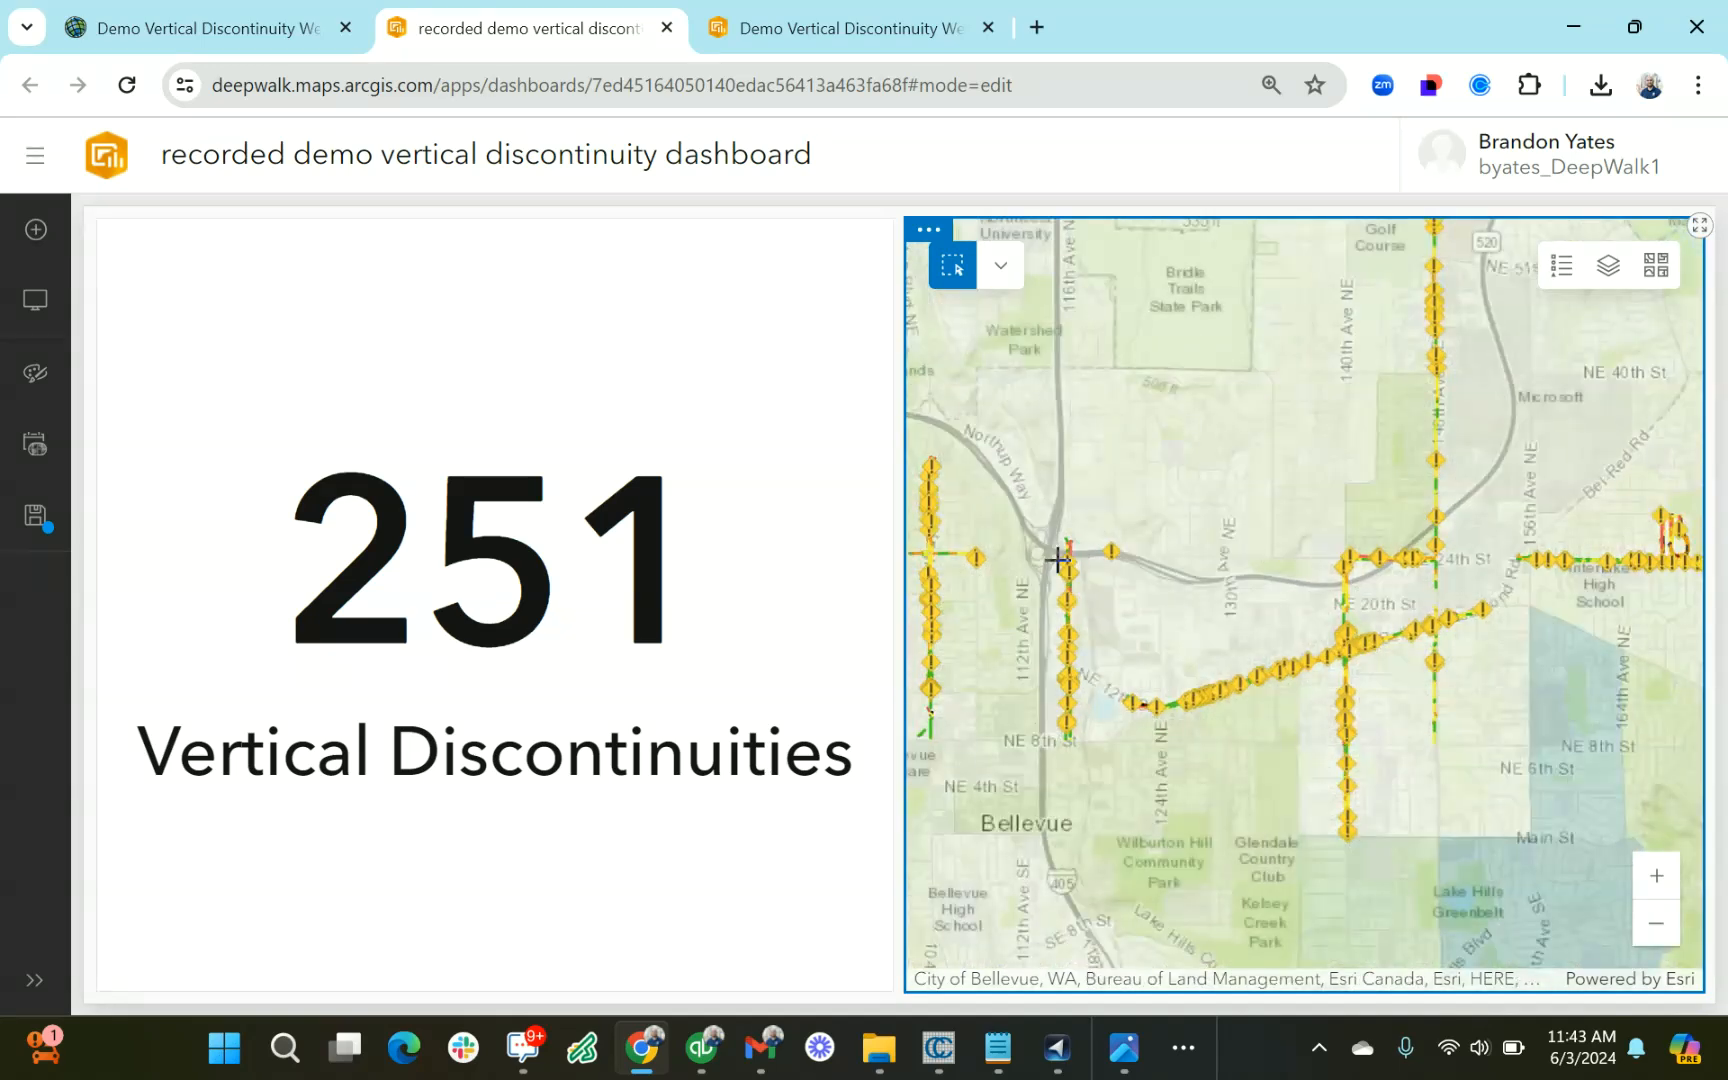
pyautogui.moveTo(1029, 516); pyautogui.dragTo(1099, 776)
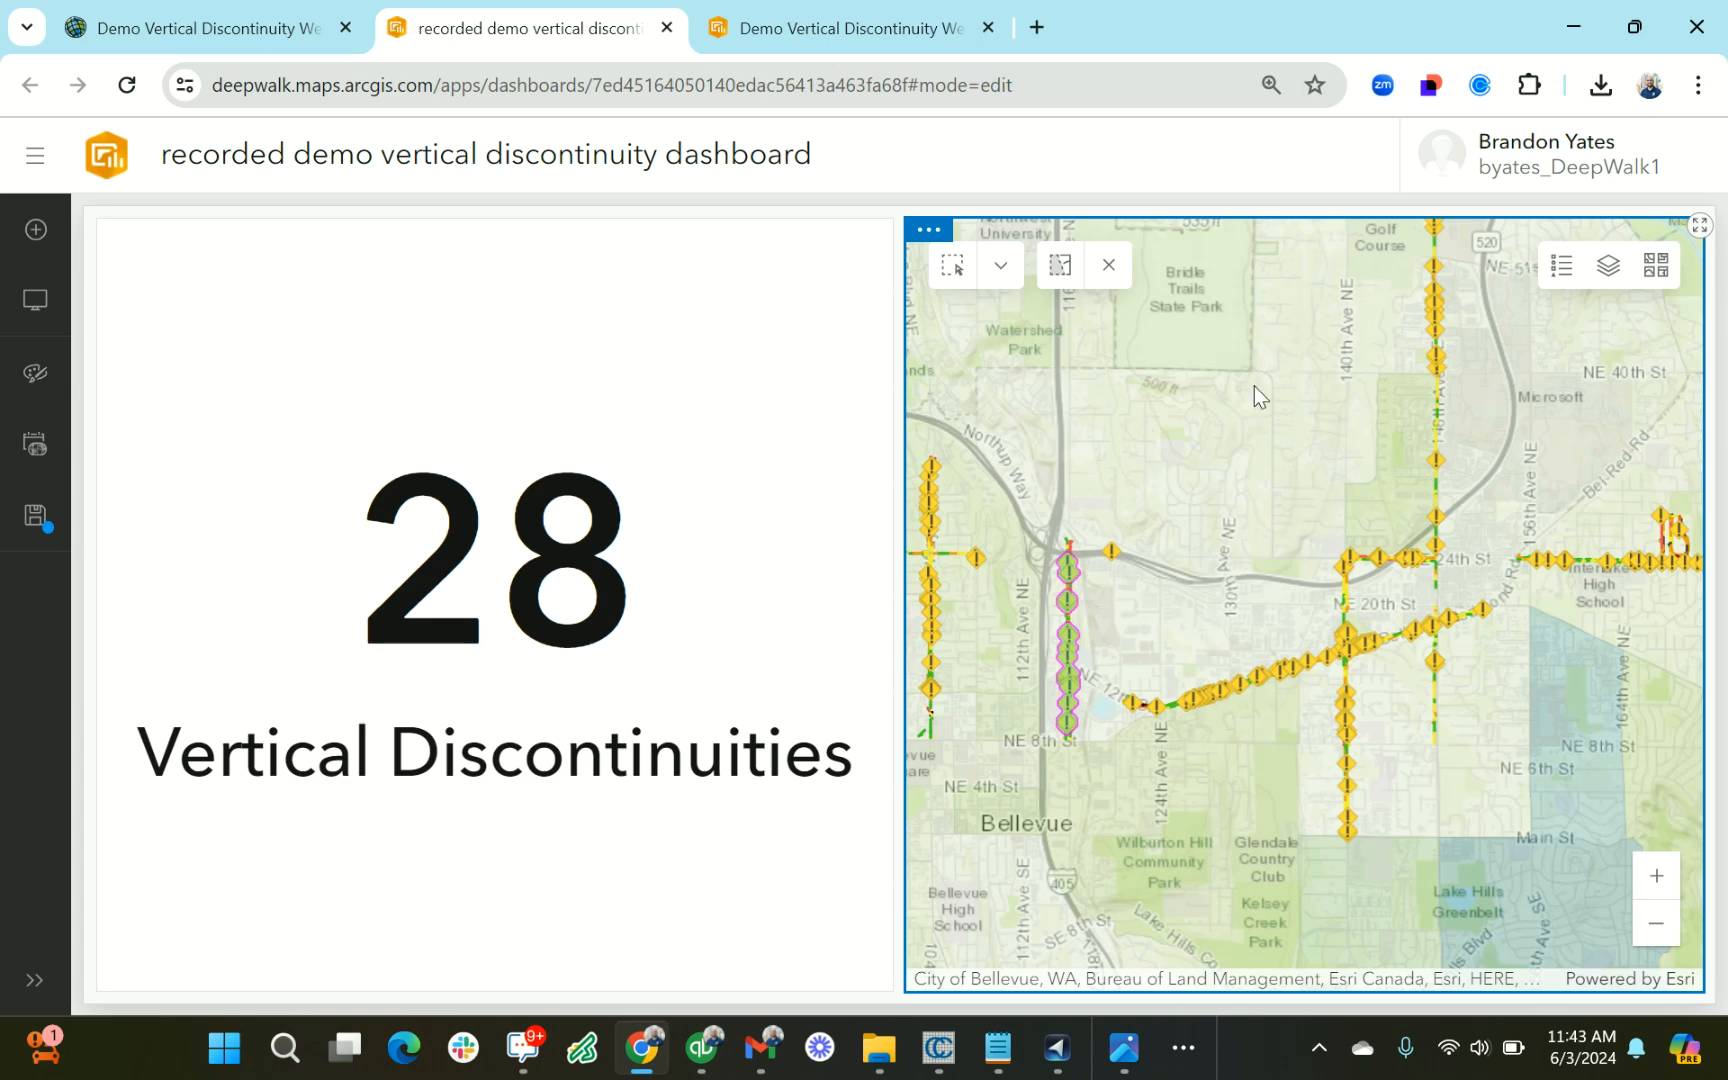
# Lasso-select the same north-south line of discontinuities together with the single point just east of its upper end
pyautogui.click(1000, 265)
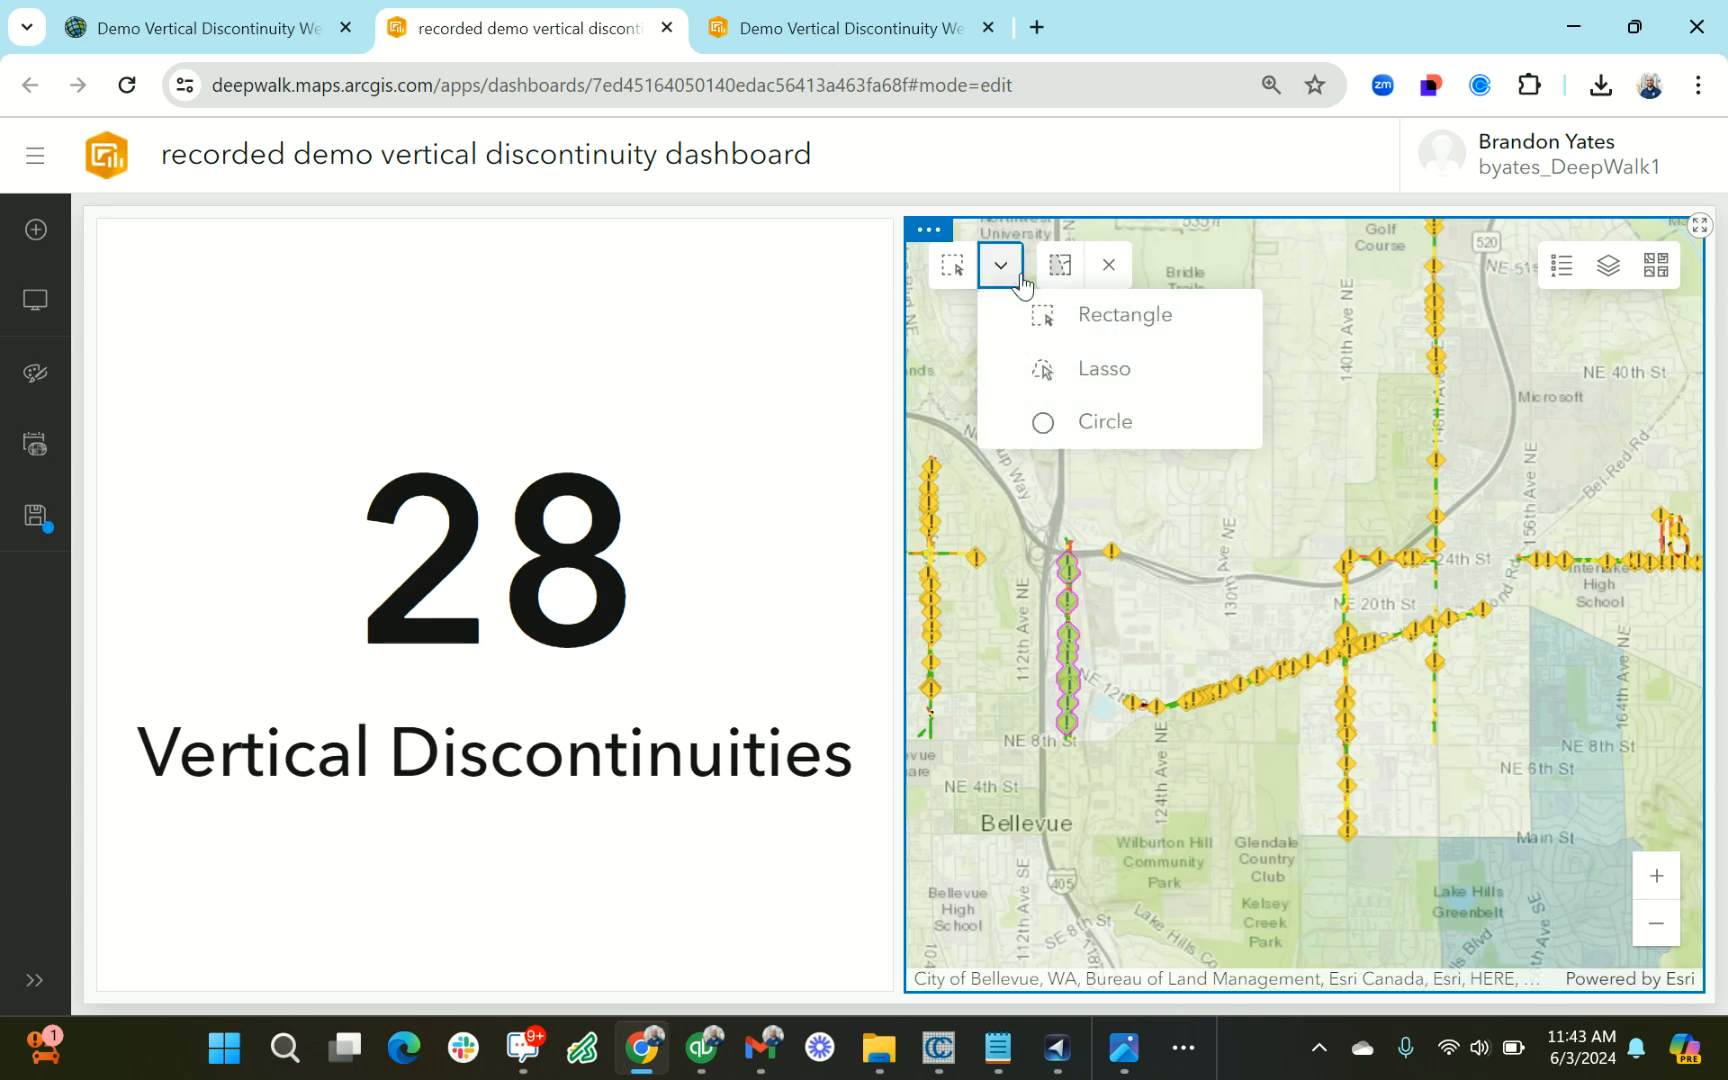
pyautogui.click(1095, 390)
pyautogui.moveTo(1065, 482)
pyautogui.mouseDown()
pyautogui.moveTo(1126, 710)
pyautogui.moveTo(1107, 472)
pyautogui.moveTo(1075, 478)
pyautogui.mouseUp()
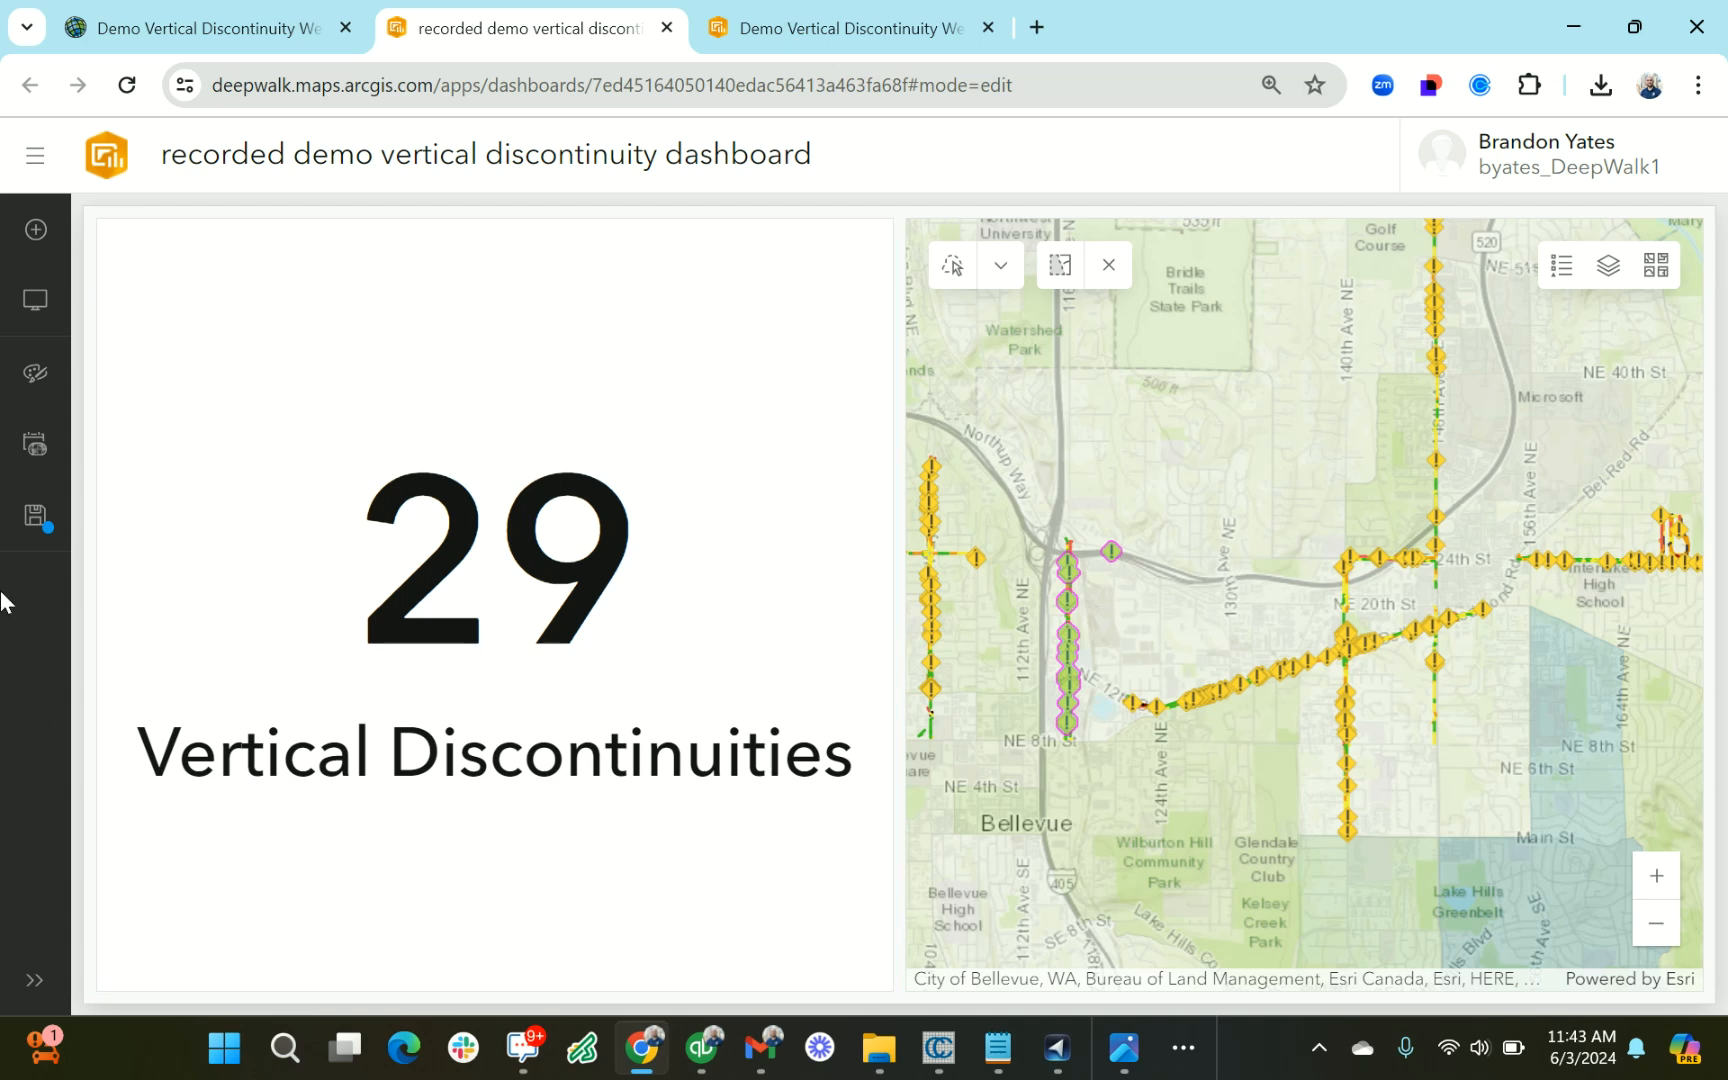
# Add a second indicator between the existing indicator and the map, using the Vertical Discontinuity Impact layer as its data source
pyautogui.click(50, 228)
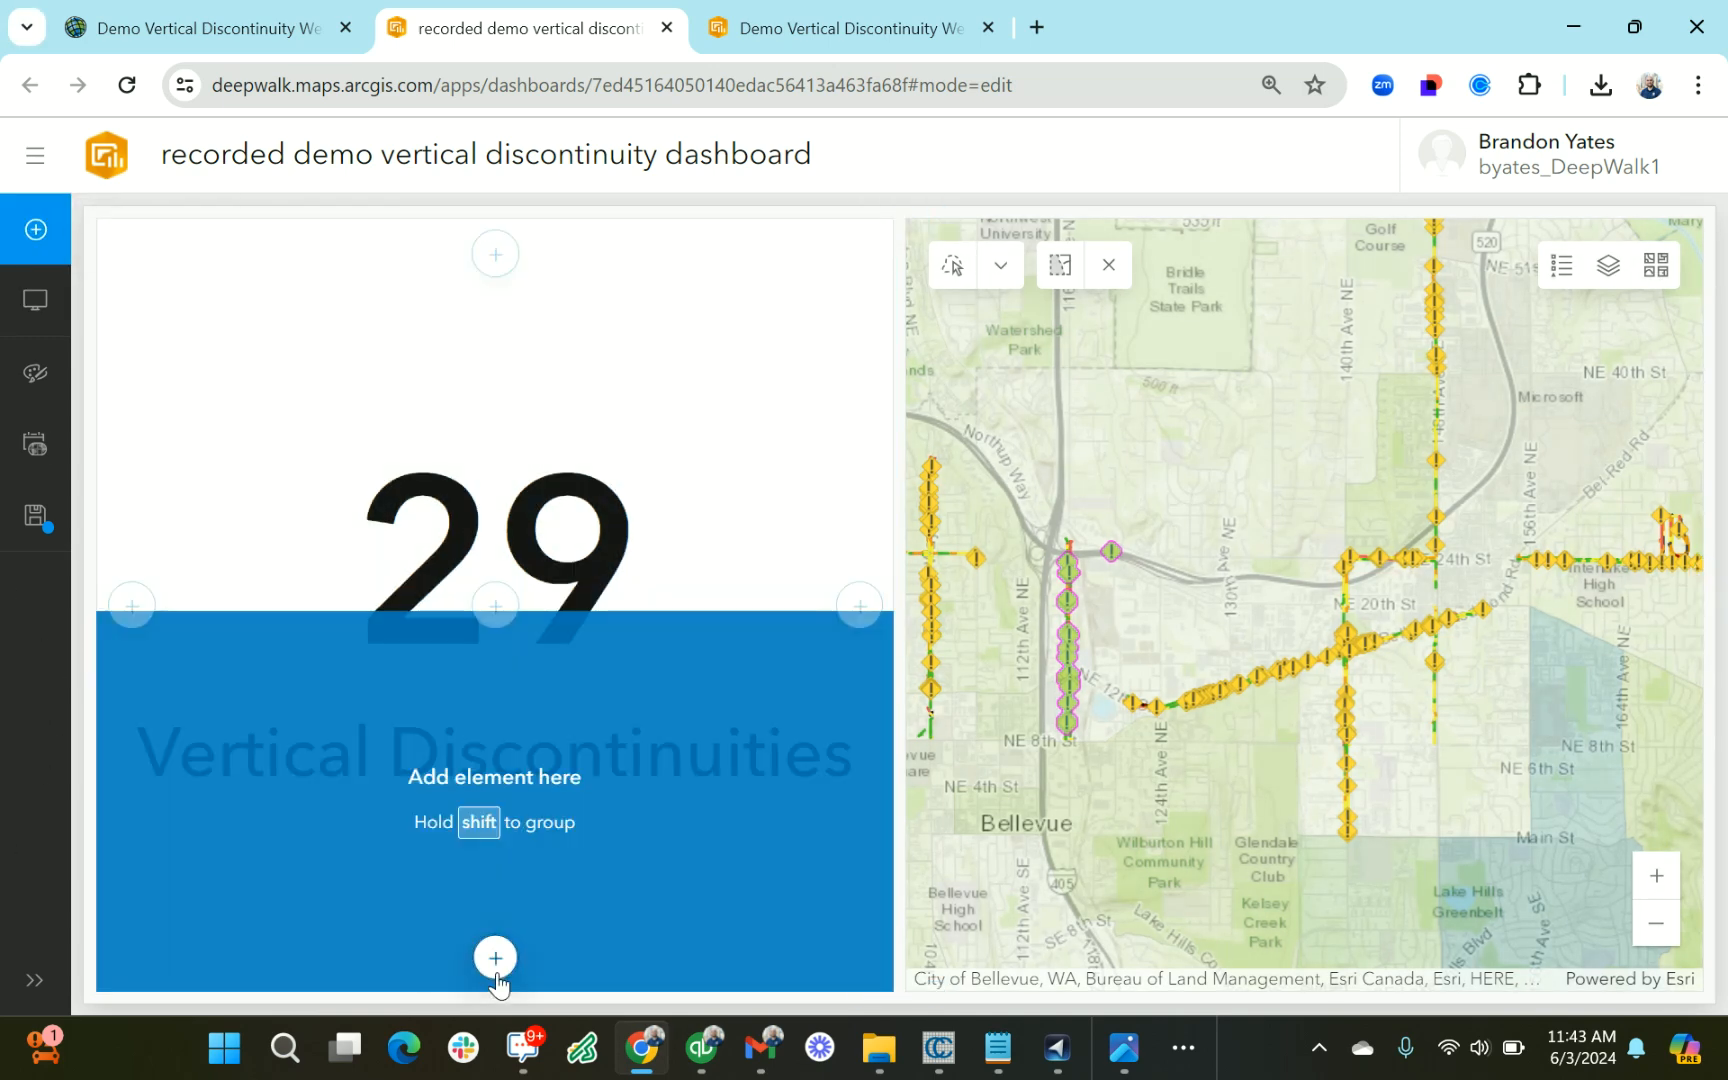
pyautogui.click(496, 960)
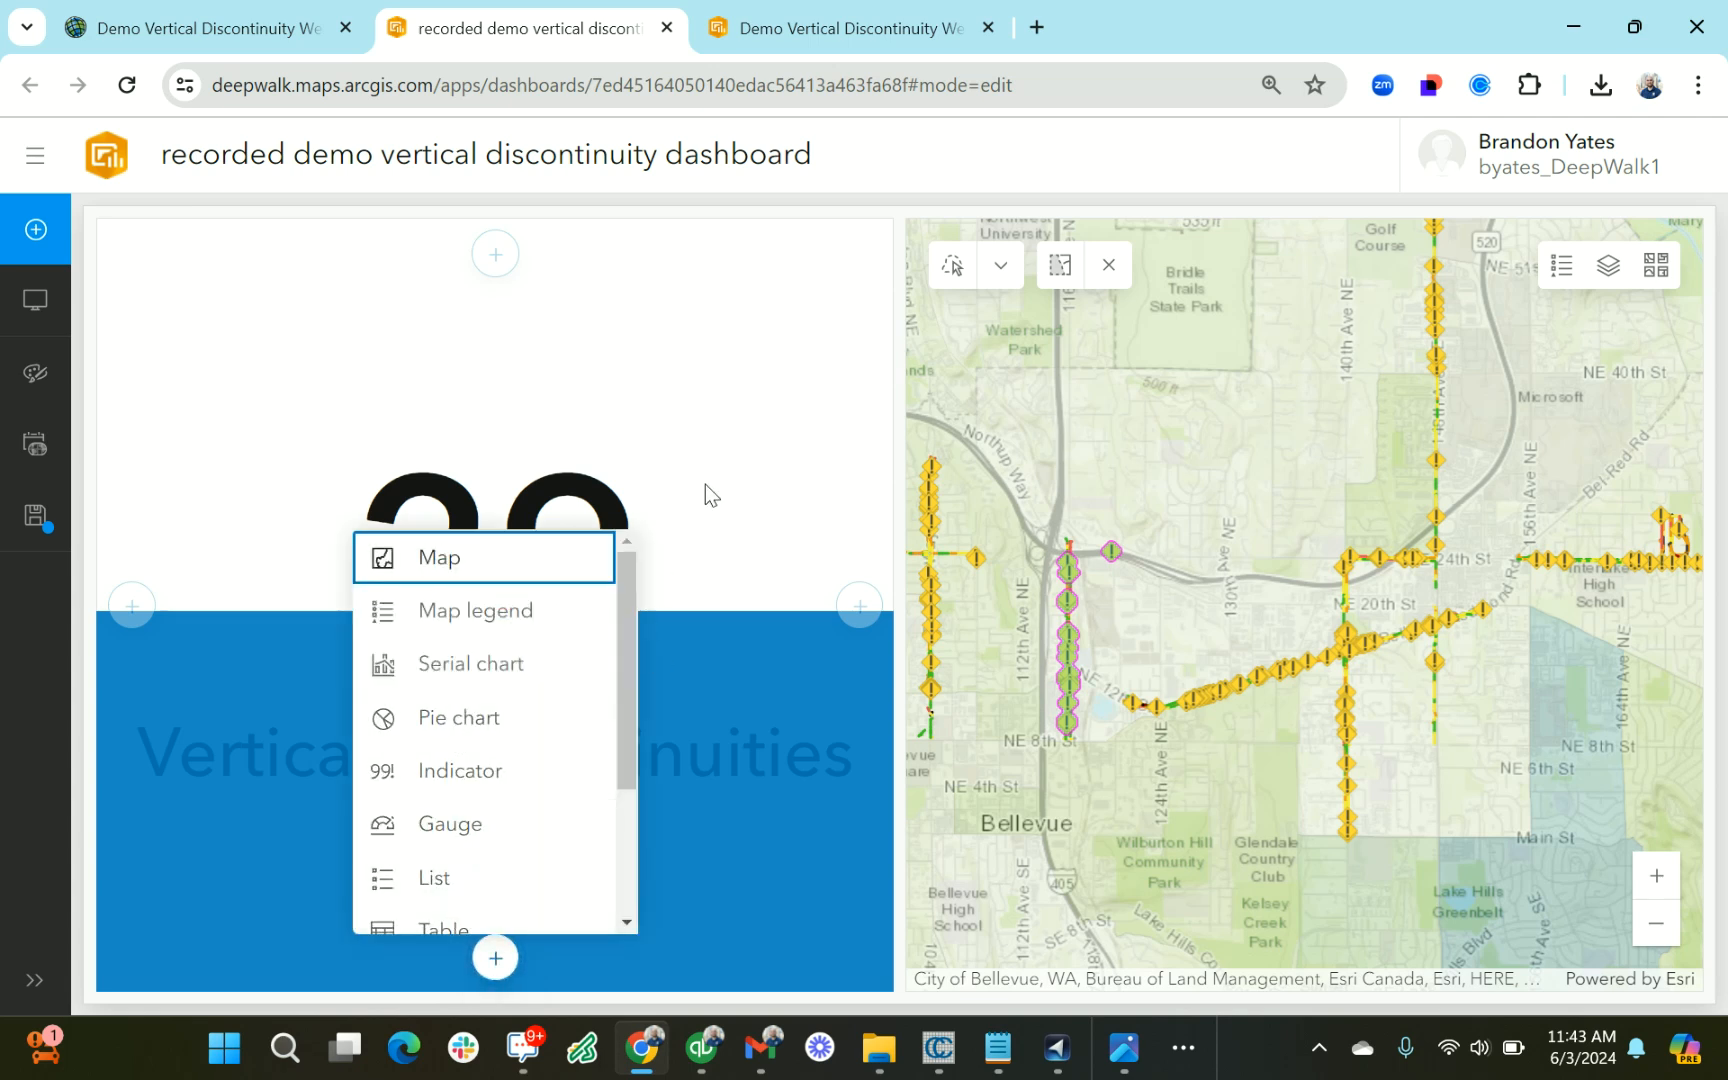
pyautogui.click(860, 605)
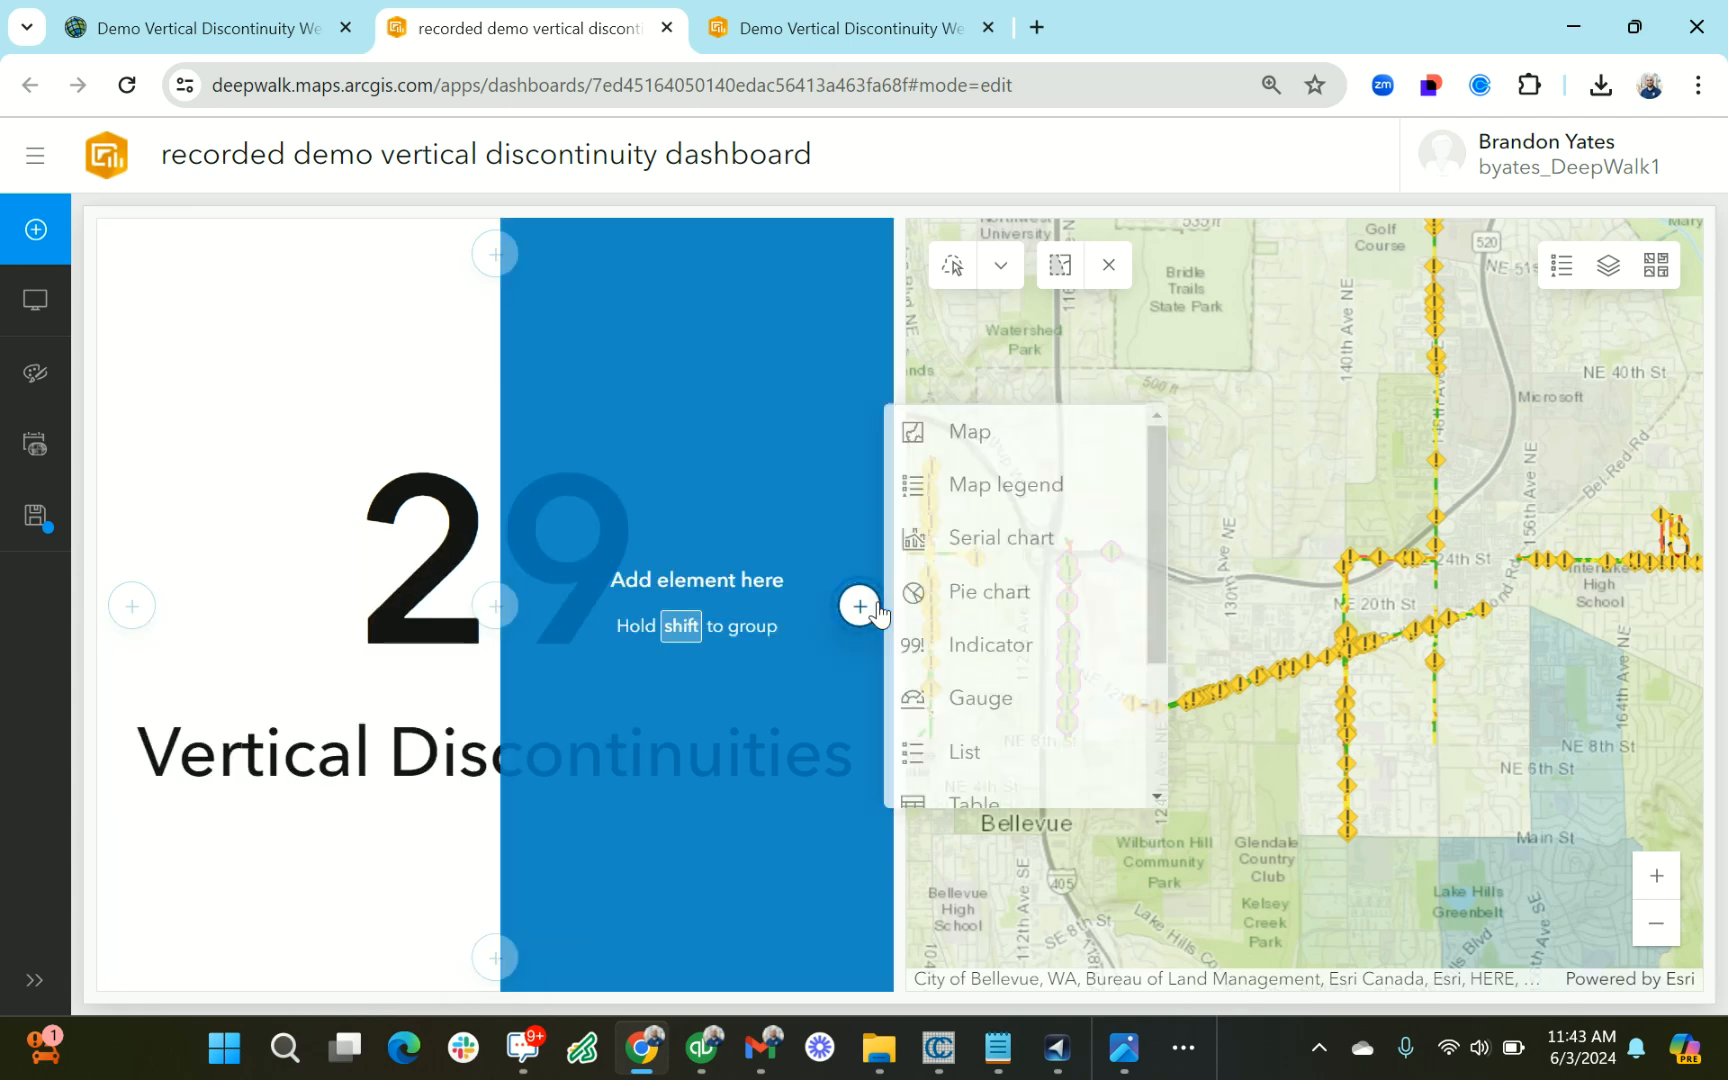
pyautogui.click(1028, 657)
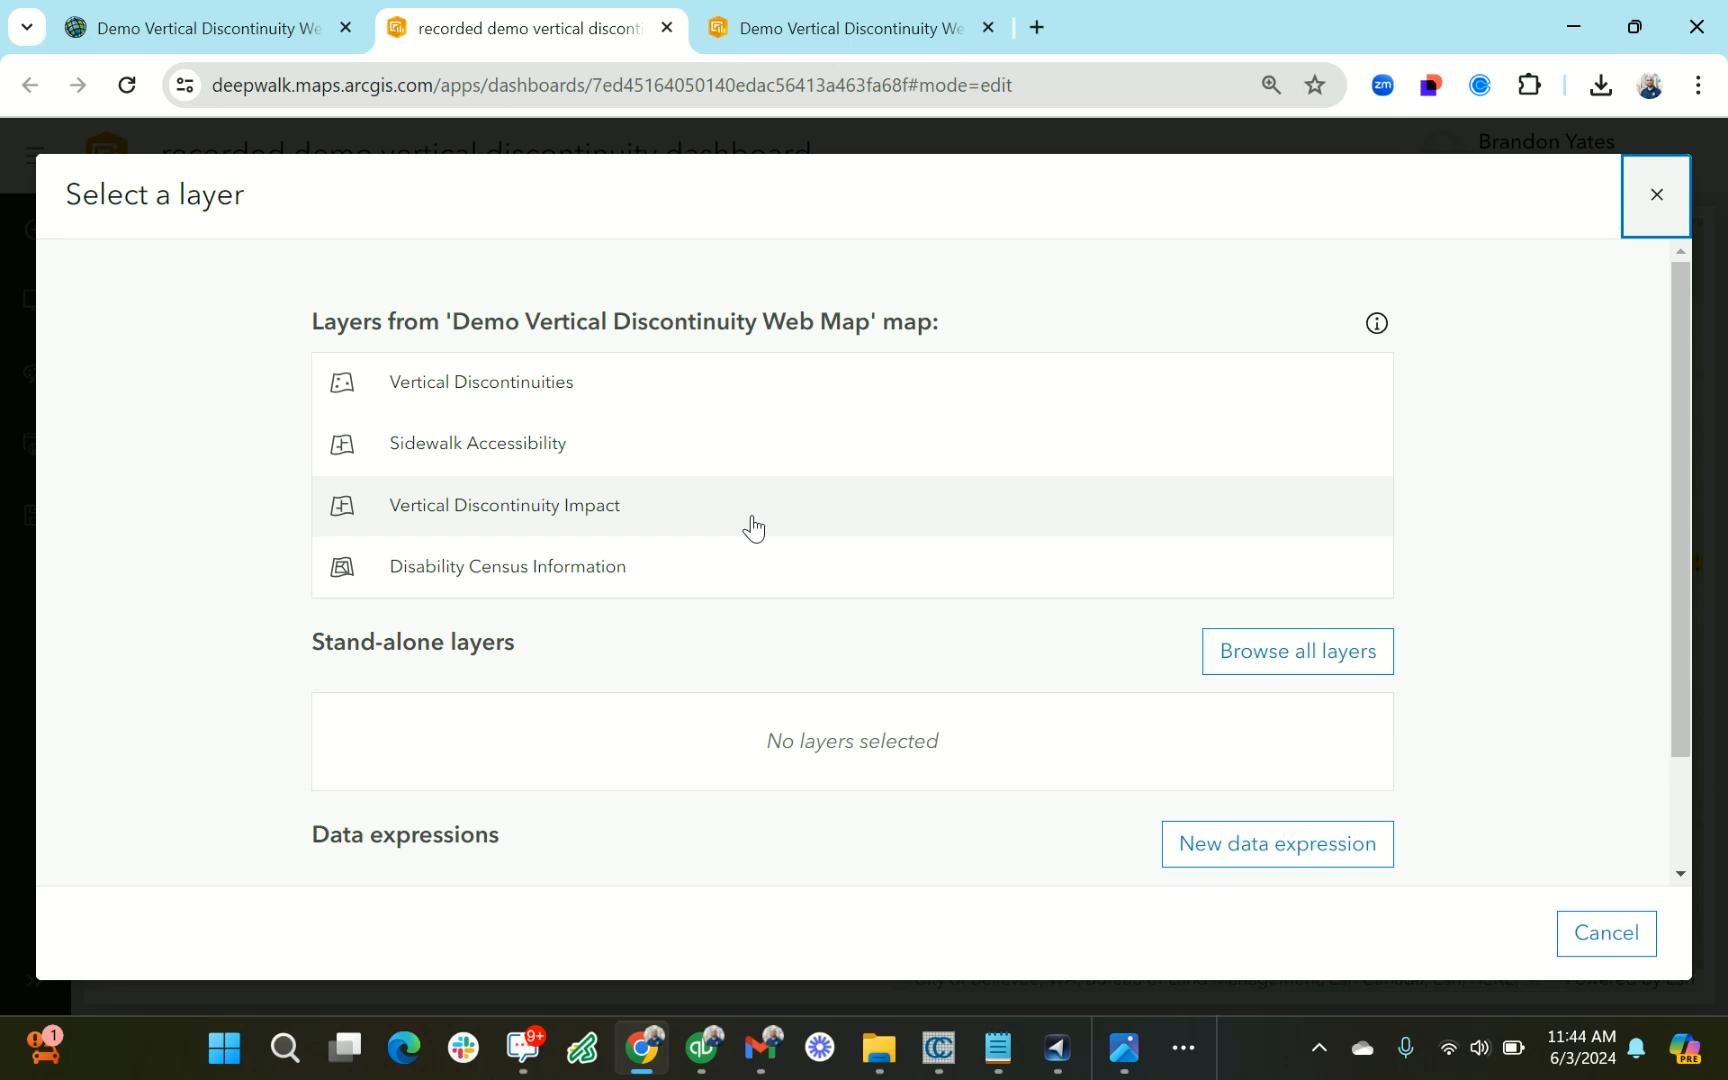
pyautogui.click(753, 528)
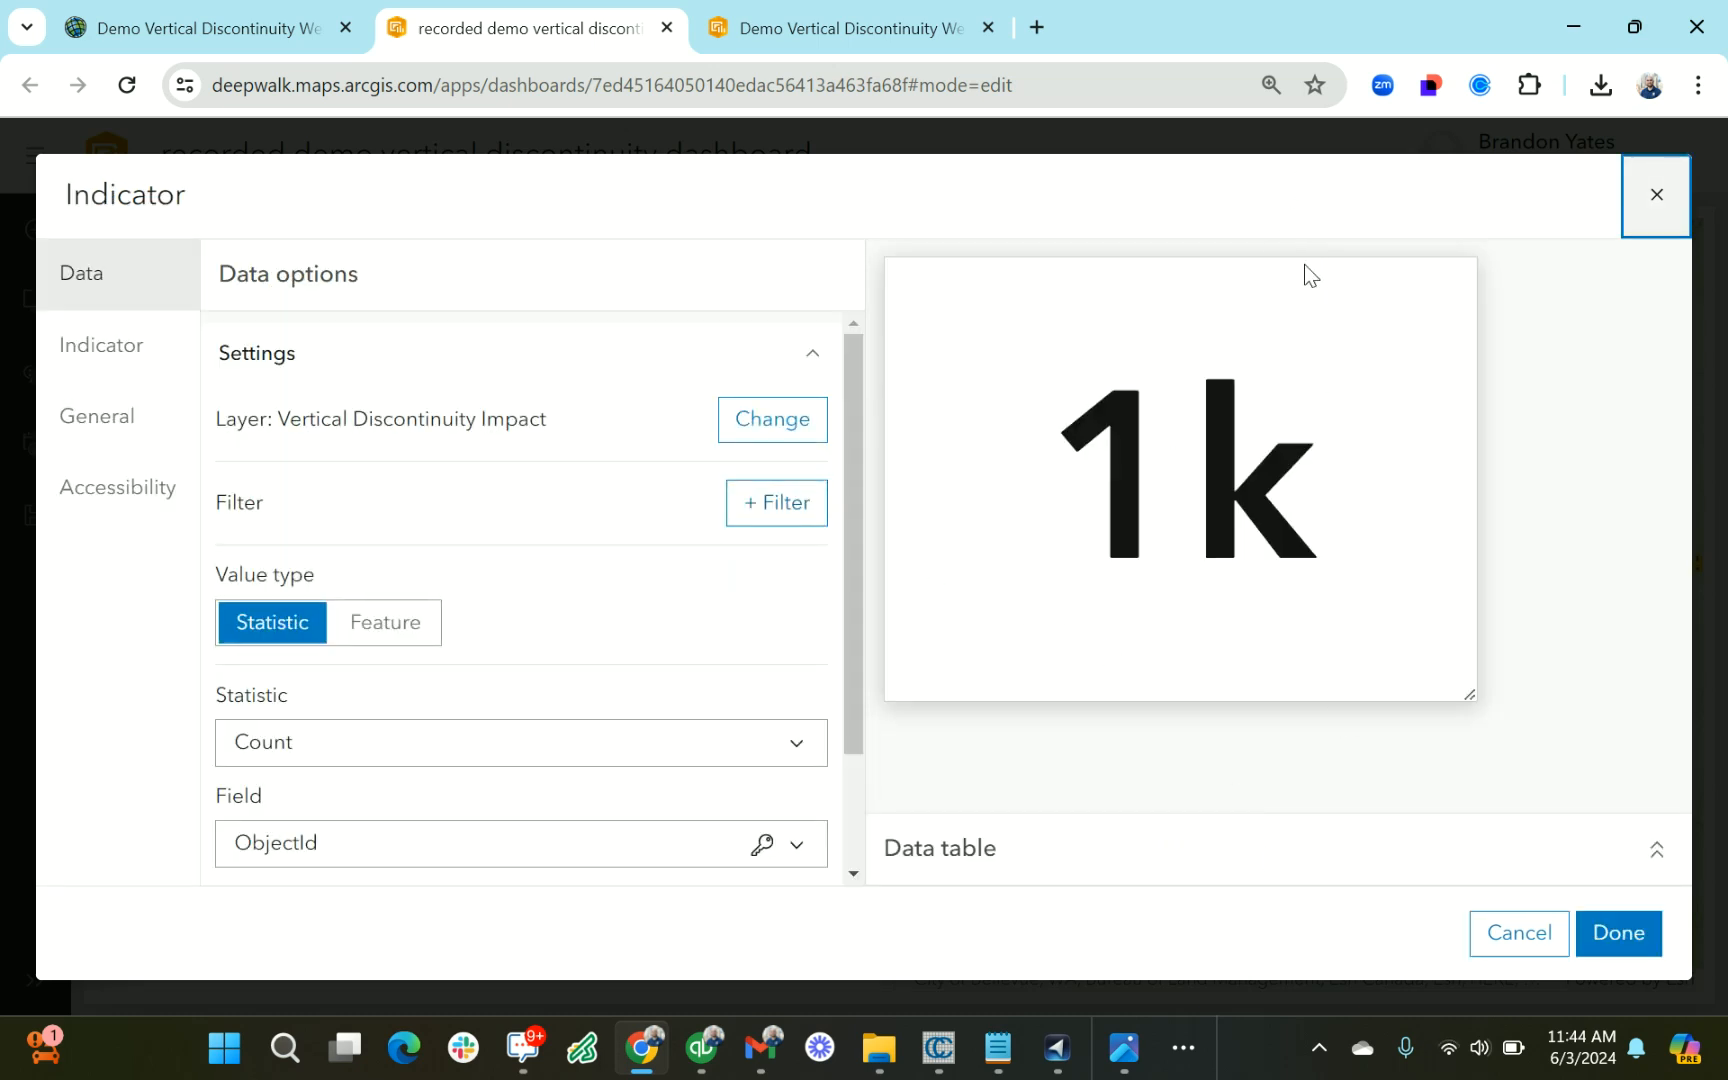
# Set the new indicator's statistic to the Average of the accessibility_grade field
pyautogui.click(561, 742)
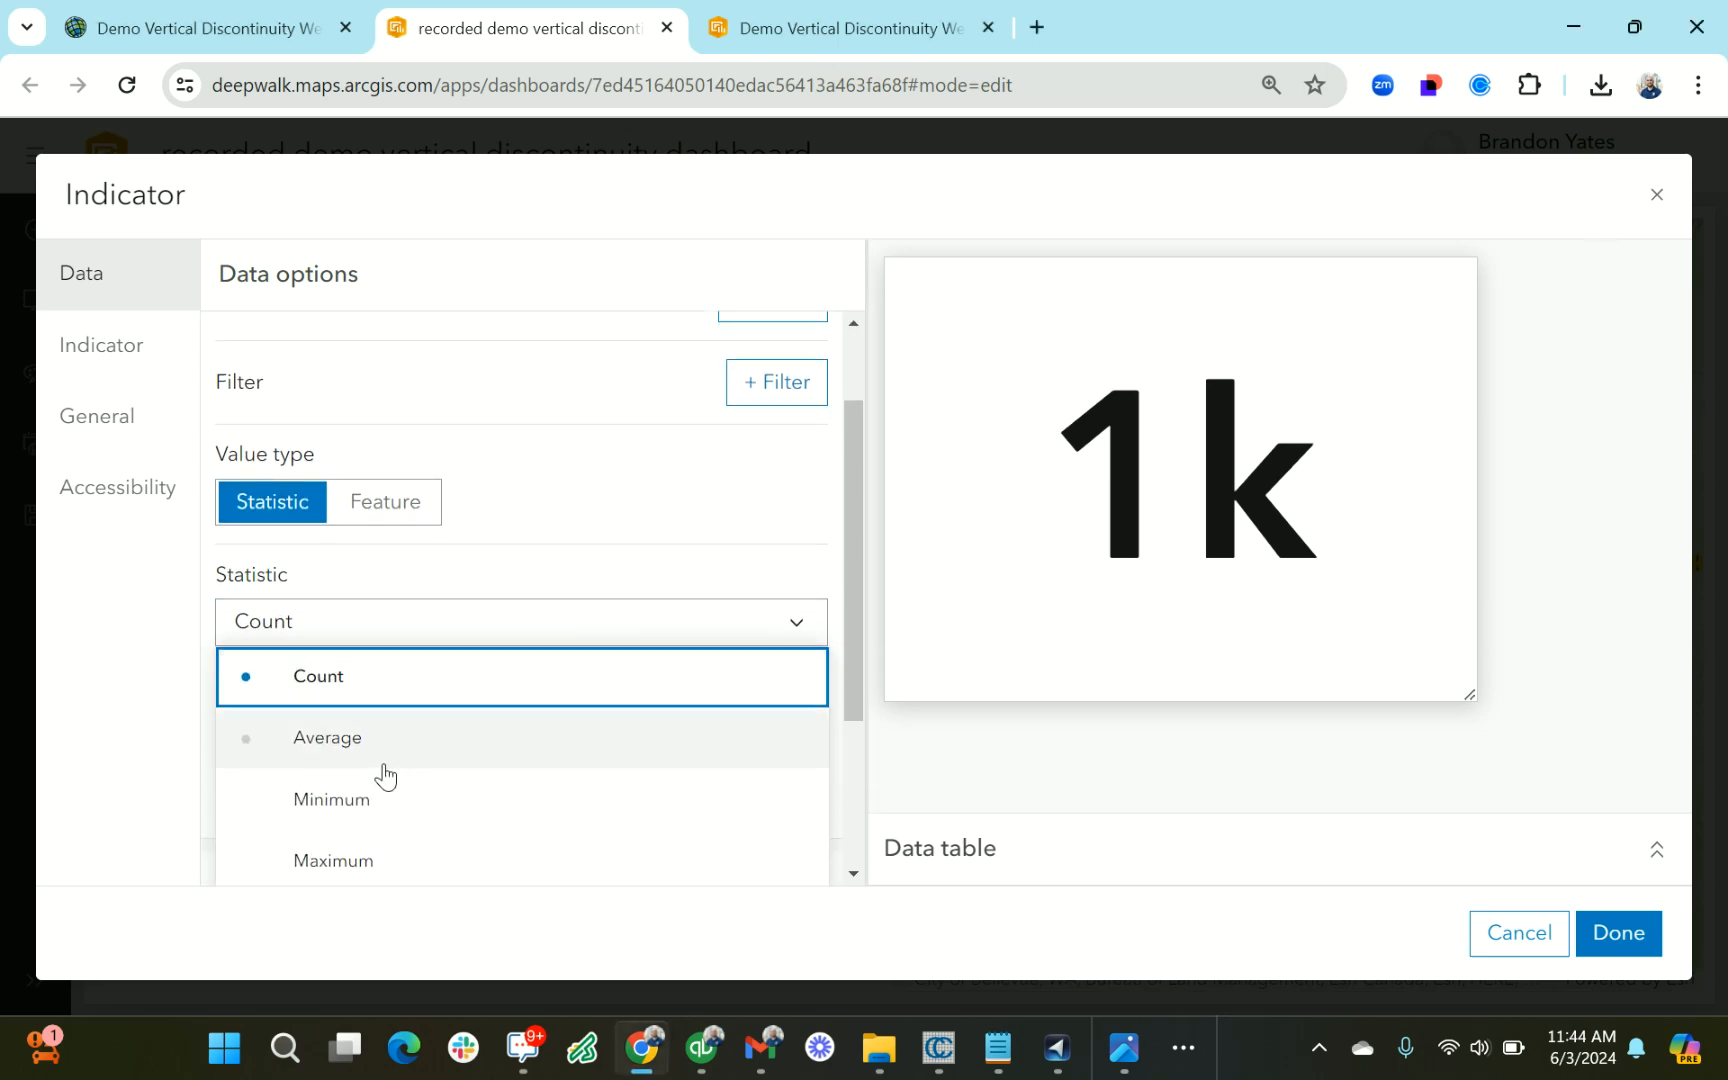
pyautogui.click(388, 754)
pyautogui.click(536, 742)
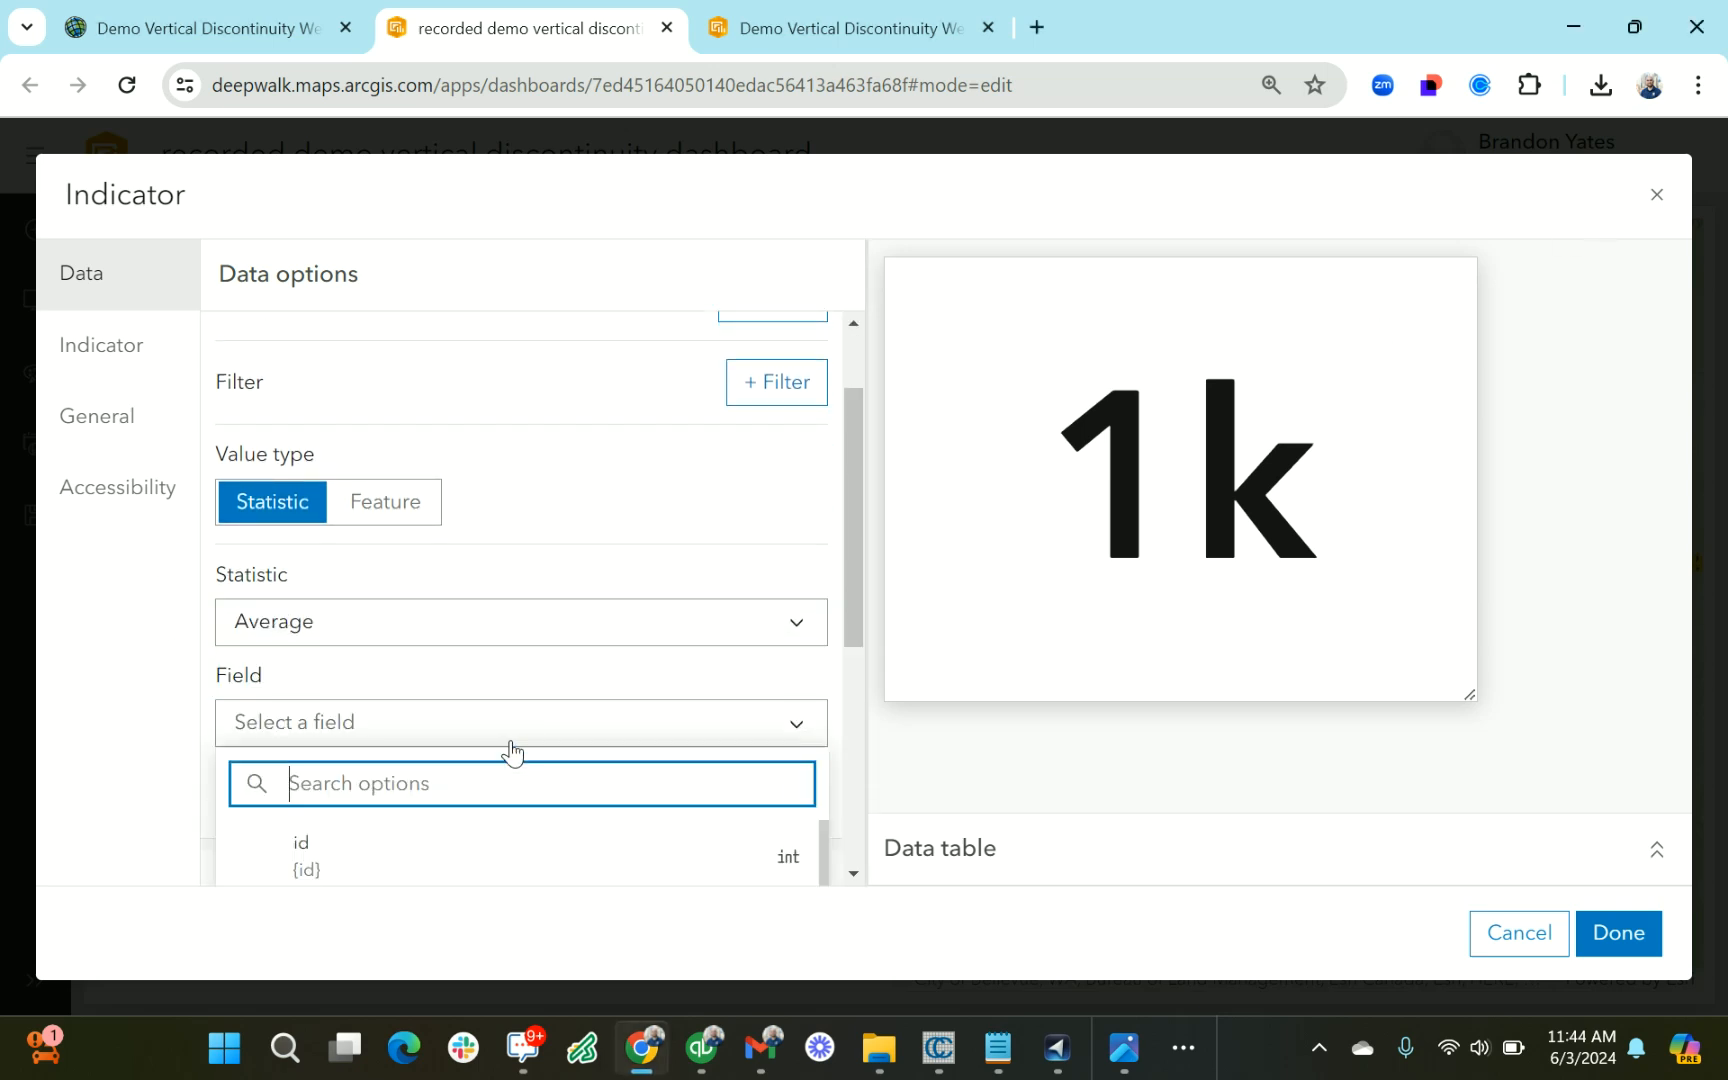
pyautogui.scroll(-2, 567, 710)
pyautogui.click(500, 755)
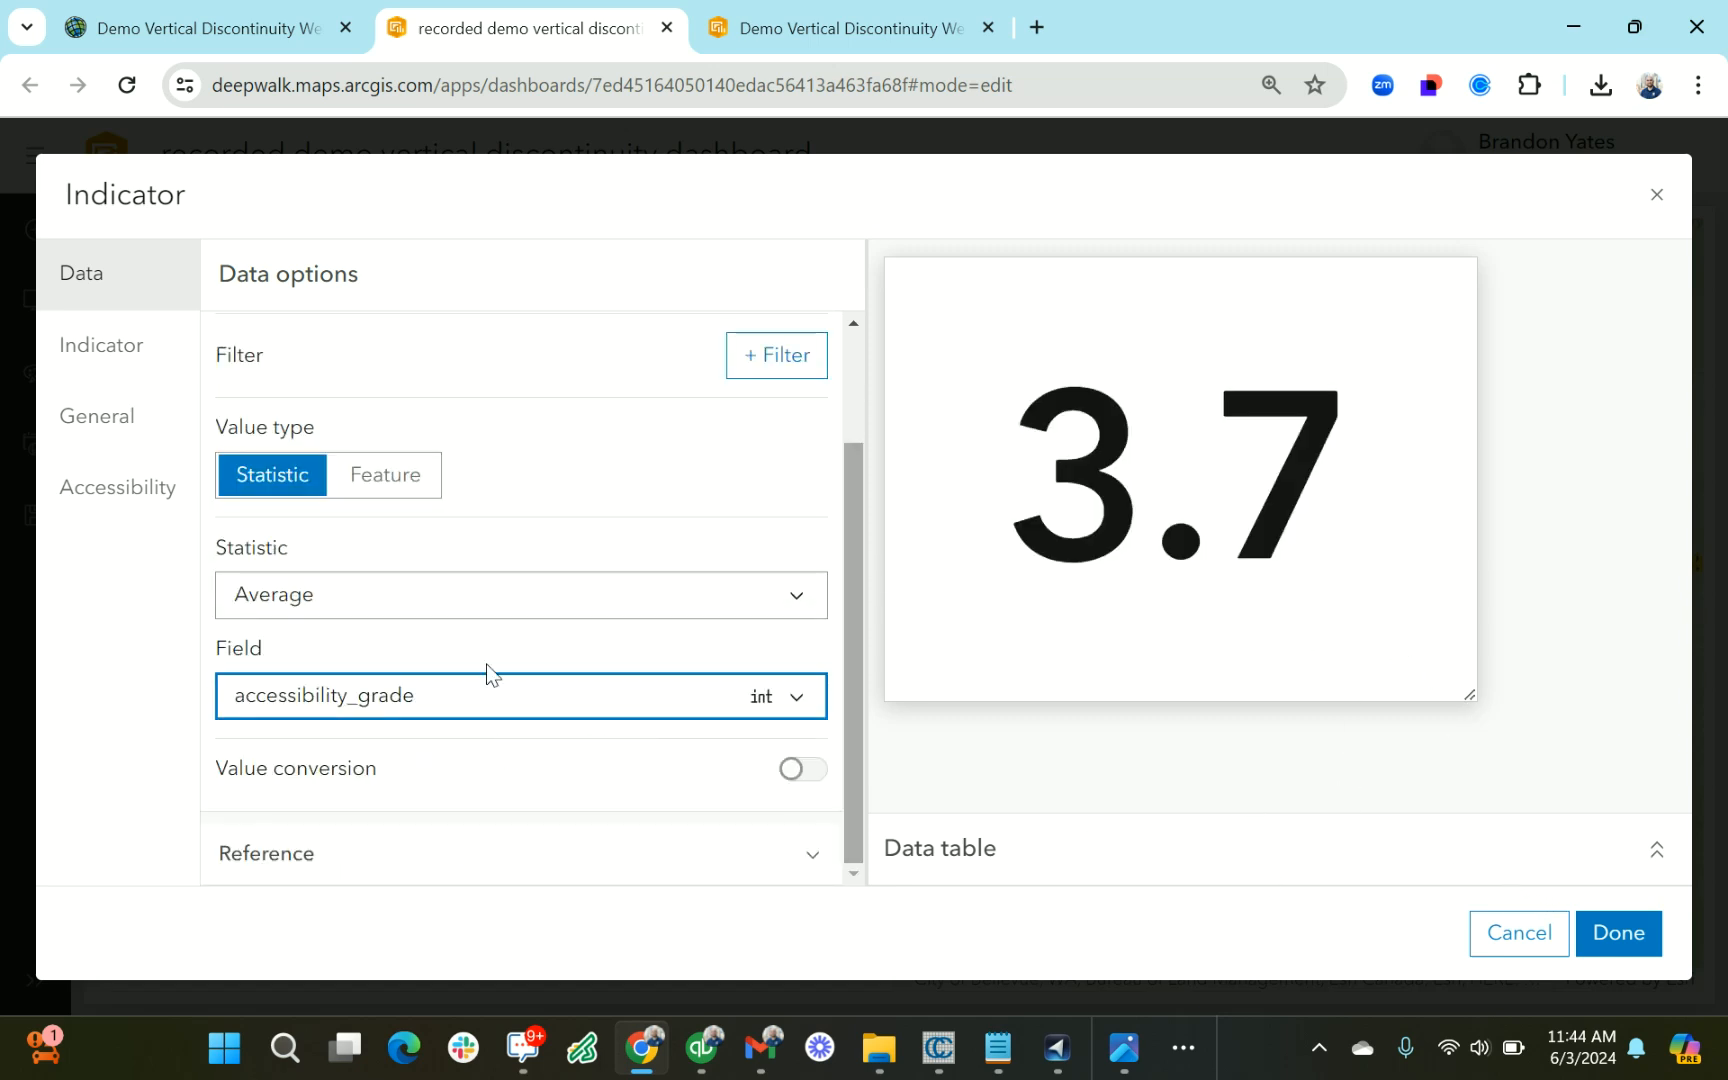
# Give the average grade indicator the bottom text "Access Grade"
pyautogui.click(140, 412)
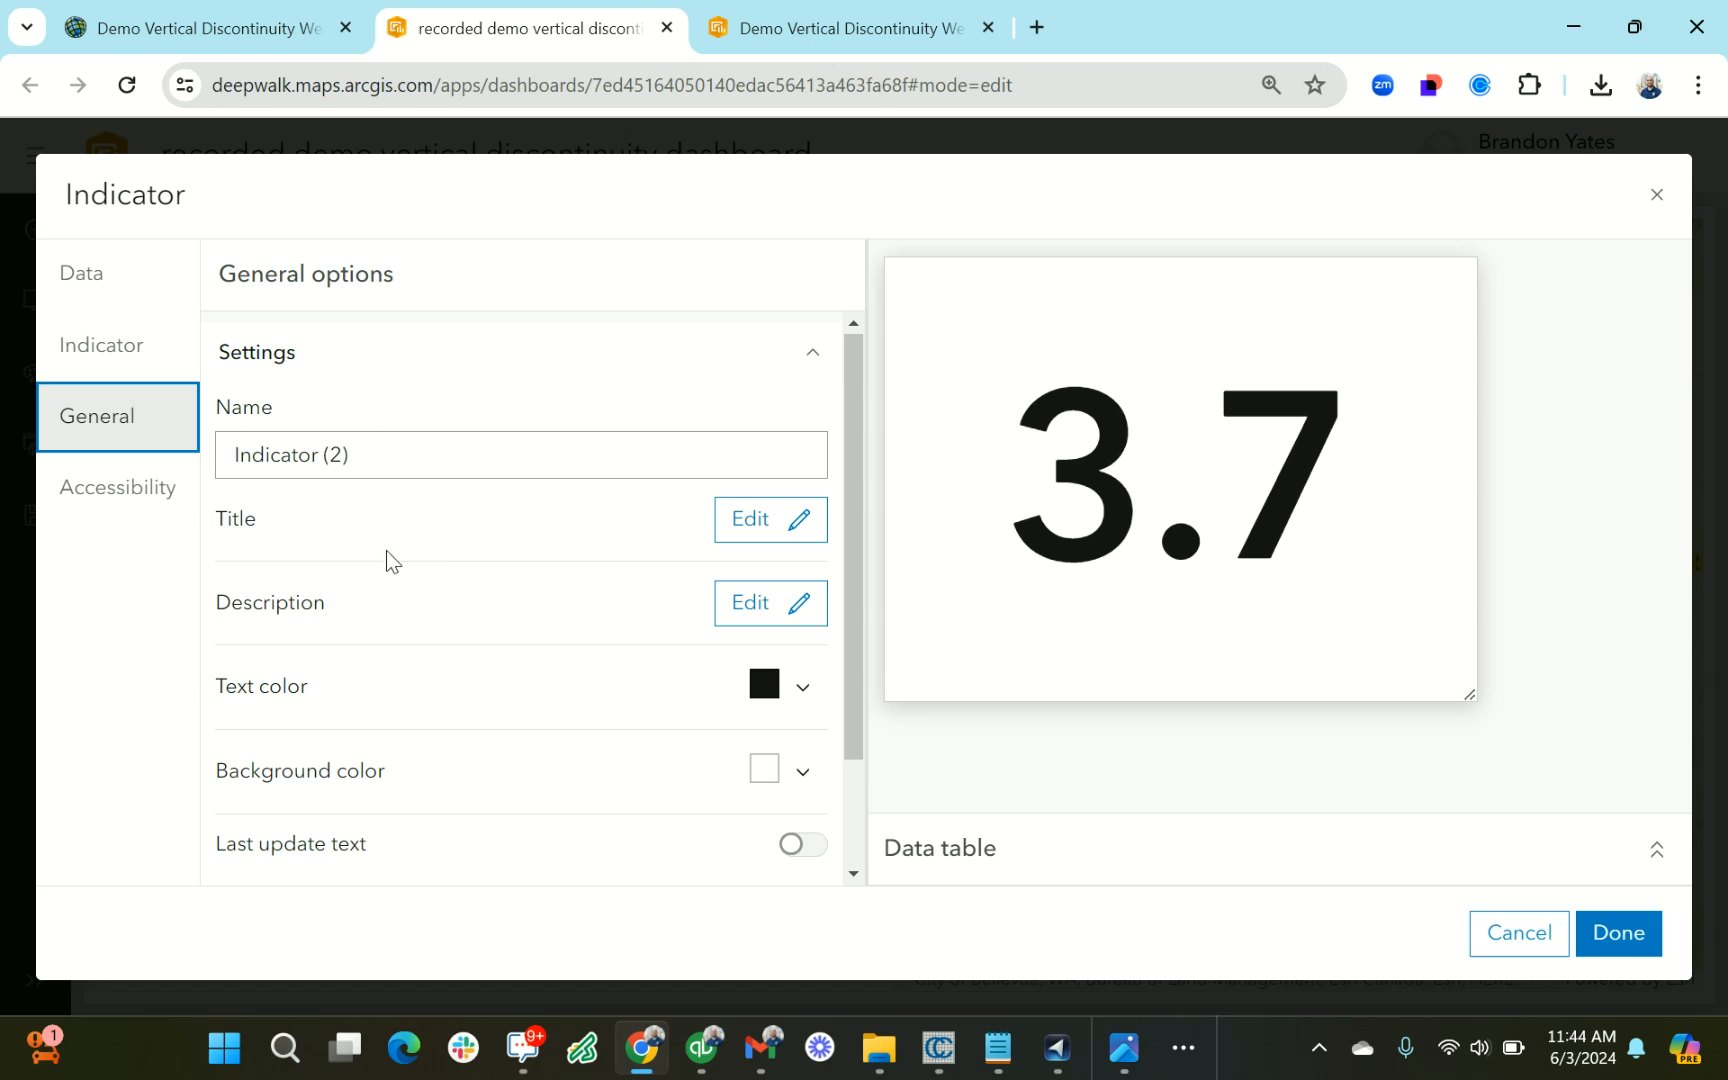
pyautogui.scroll(-1, 402, 578)
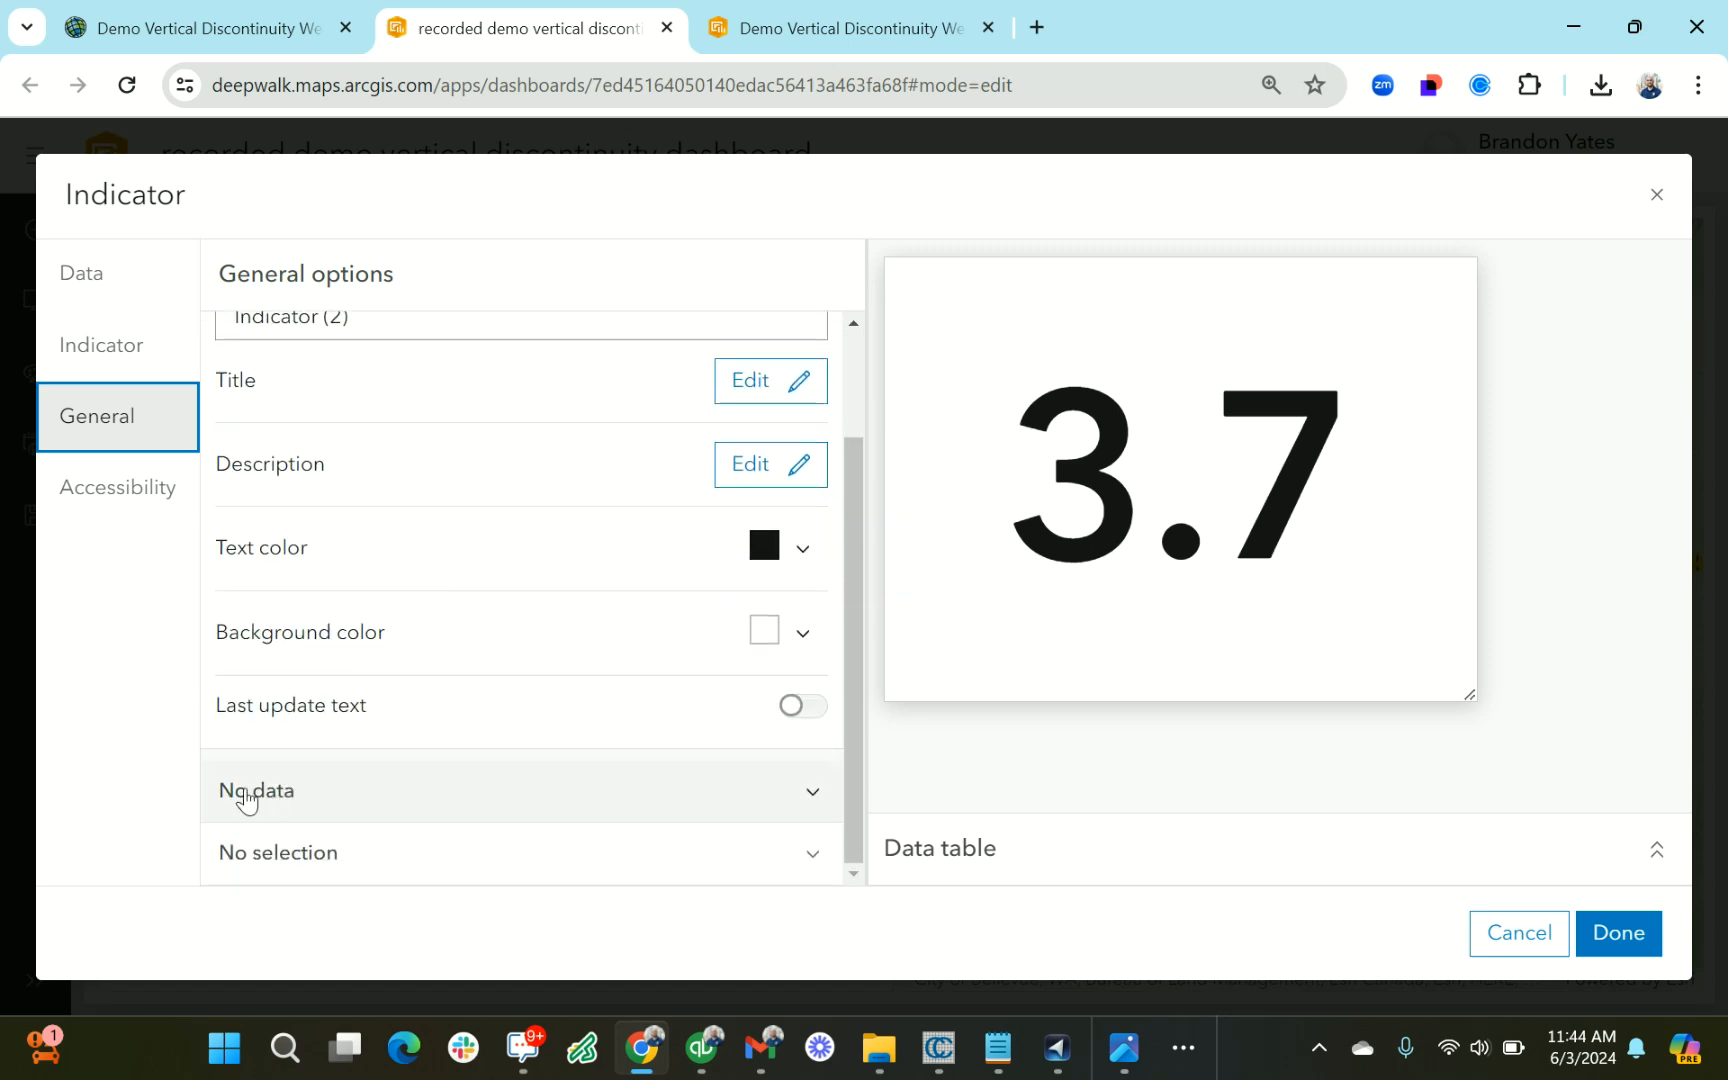
pyautogui.click(247, 795)
pyautogui.click(245, 795)
pyautogui.click(120, 360)
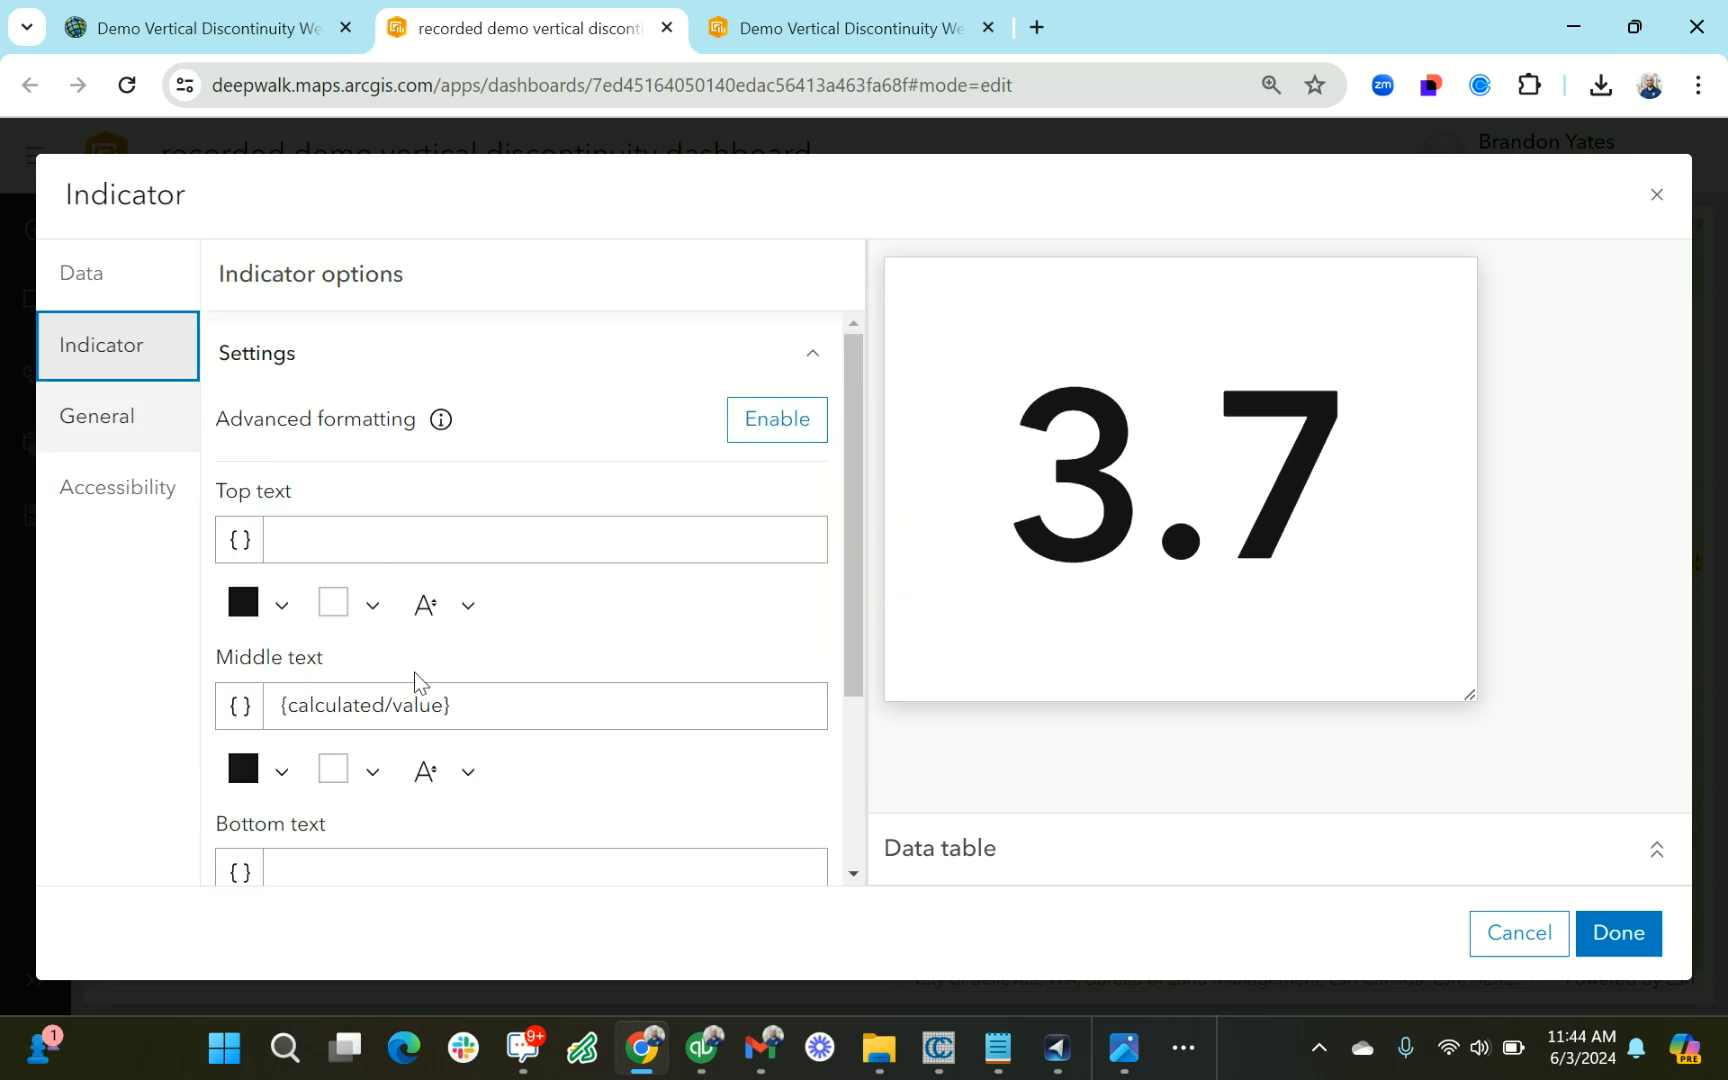
pyautogui.scroll(-2, 460, 670)
pyautogui.click(426, 618)
pyautogui.write('A')
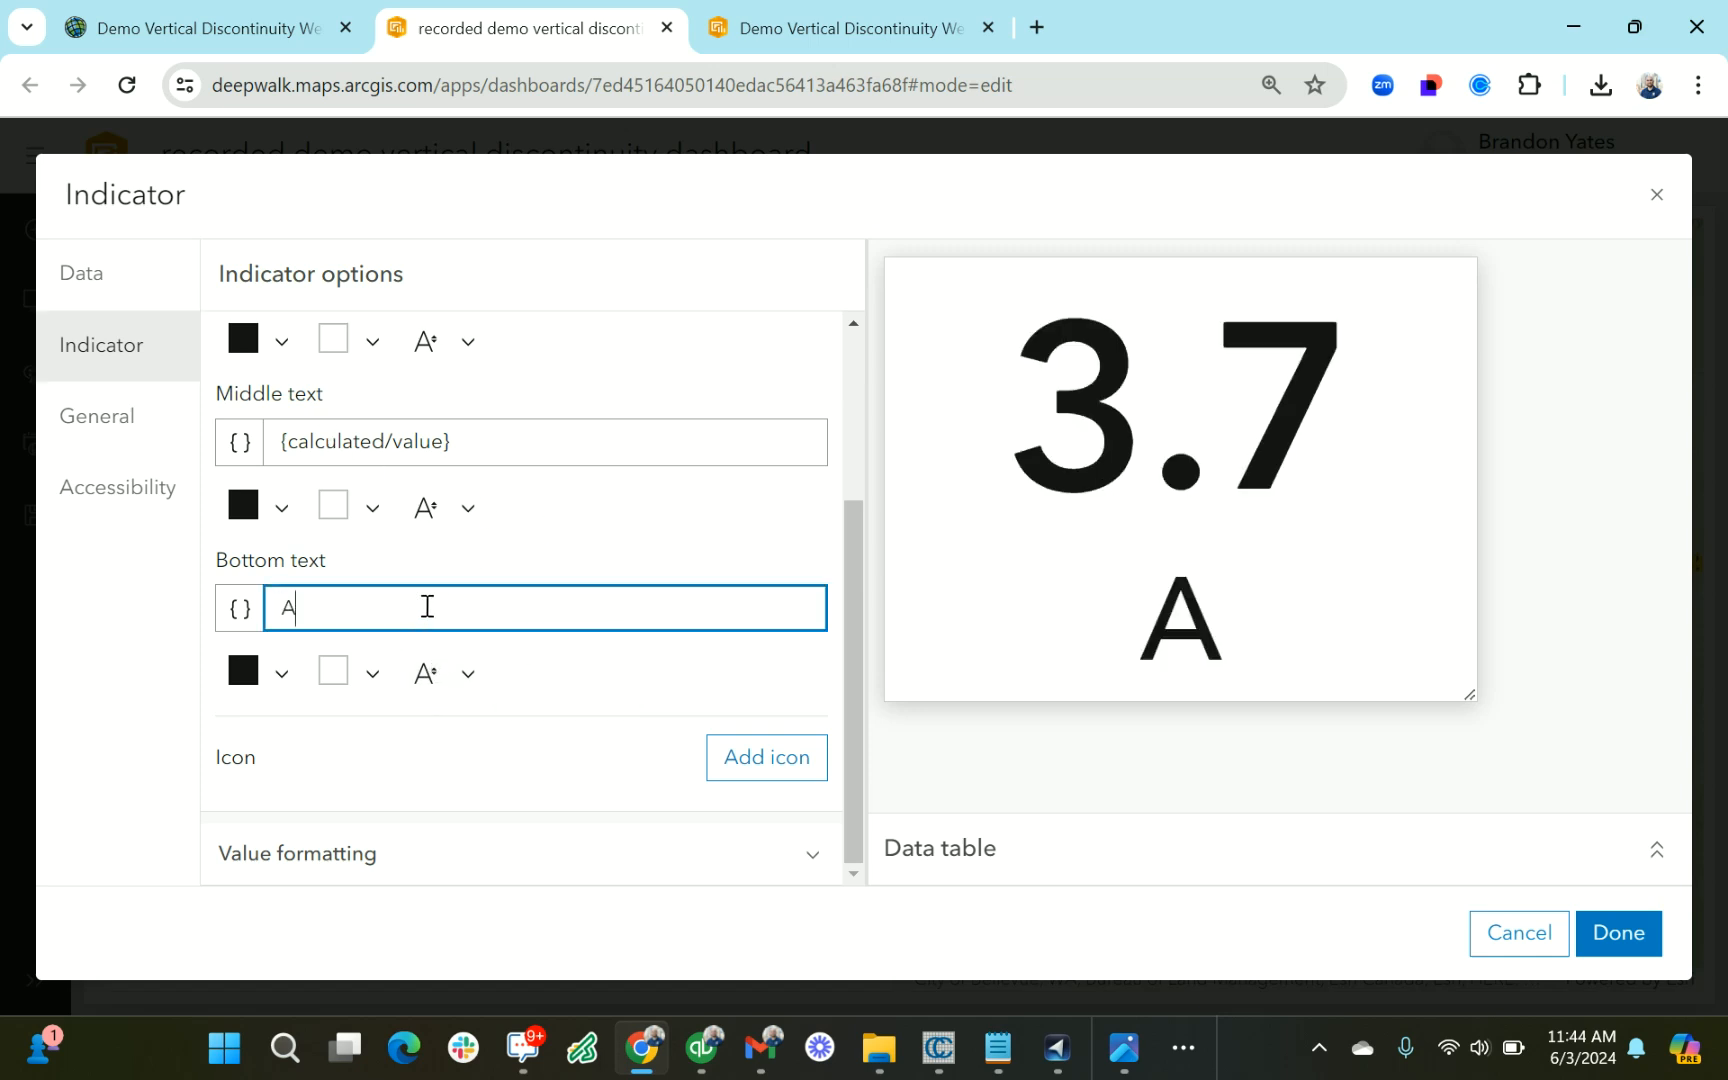
pyautogui.write('ccess ')
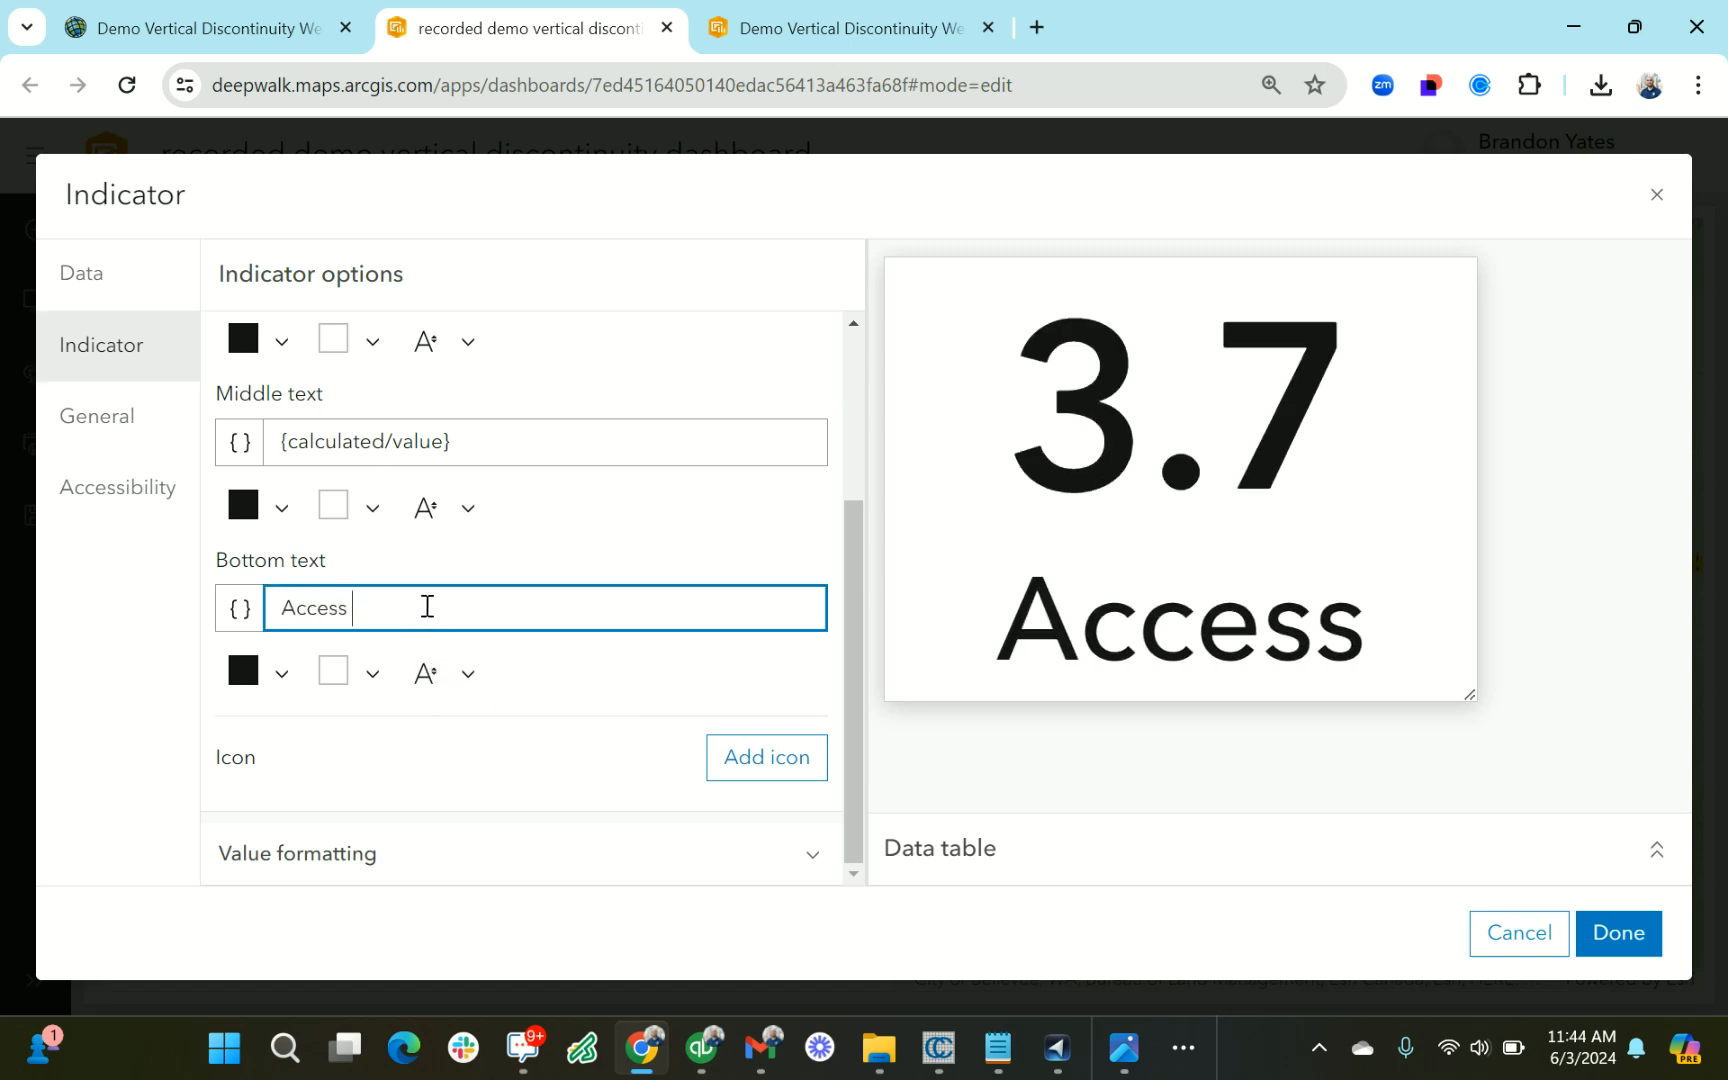
pyautogui.write('Grade')
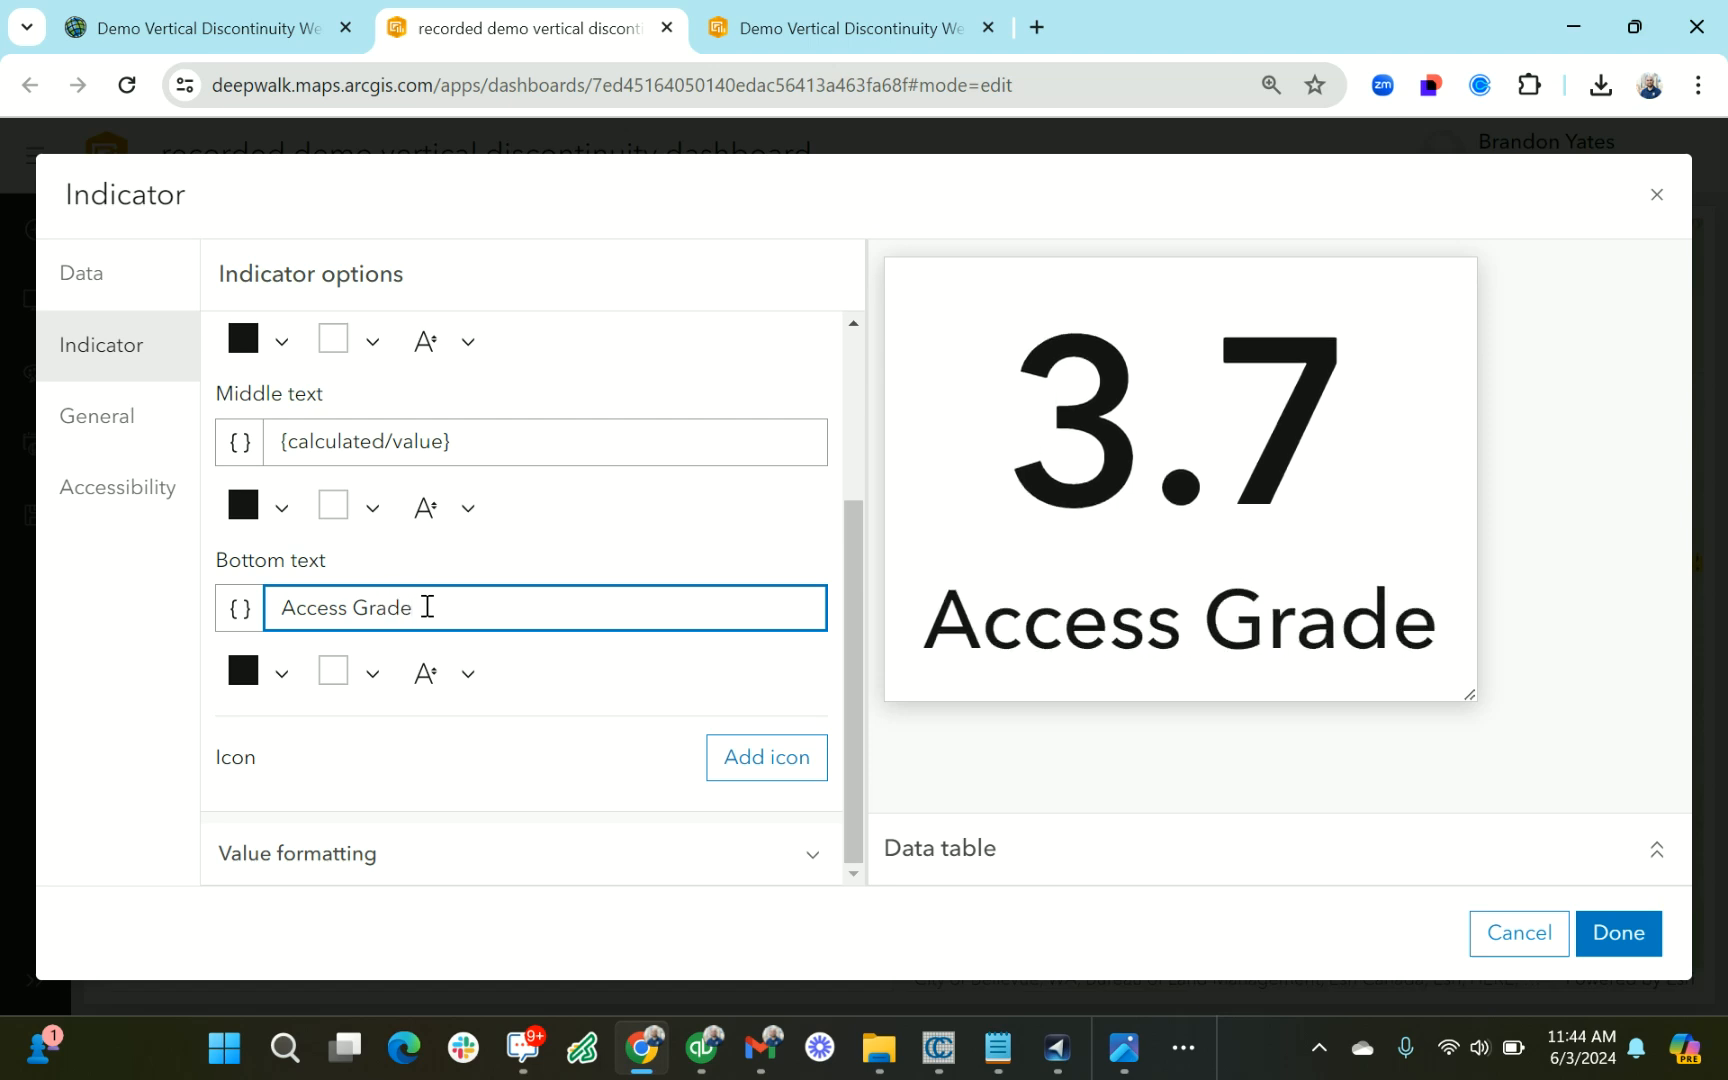
# Append "/5" to the indicator's middle text, set its top text to "Current", and finish configuring it
pyautogui.click(585, 433)
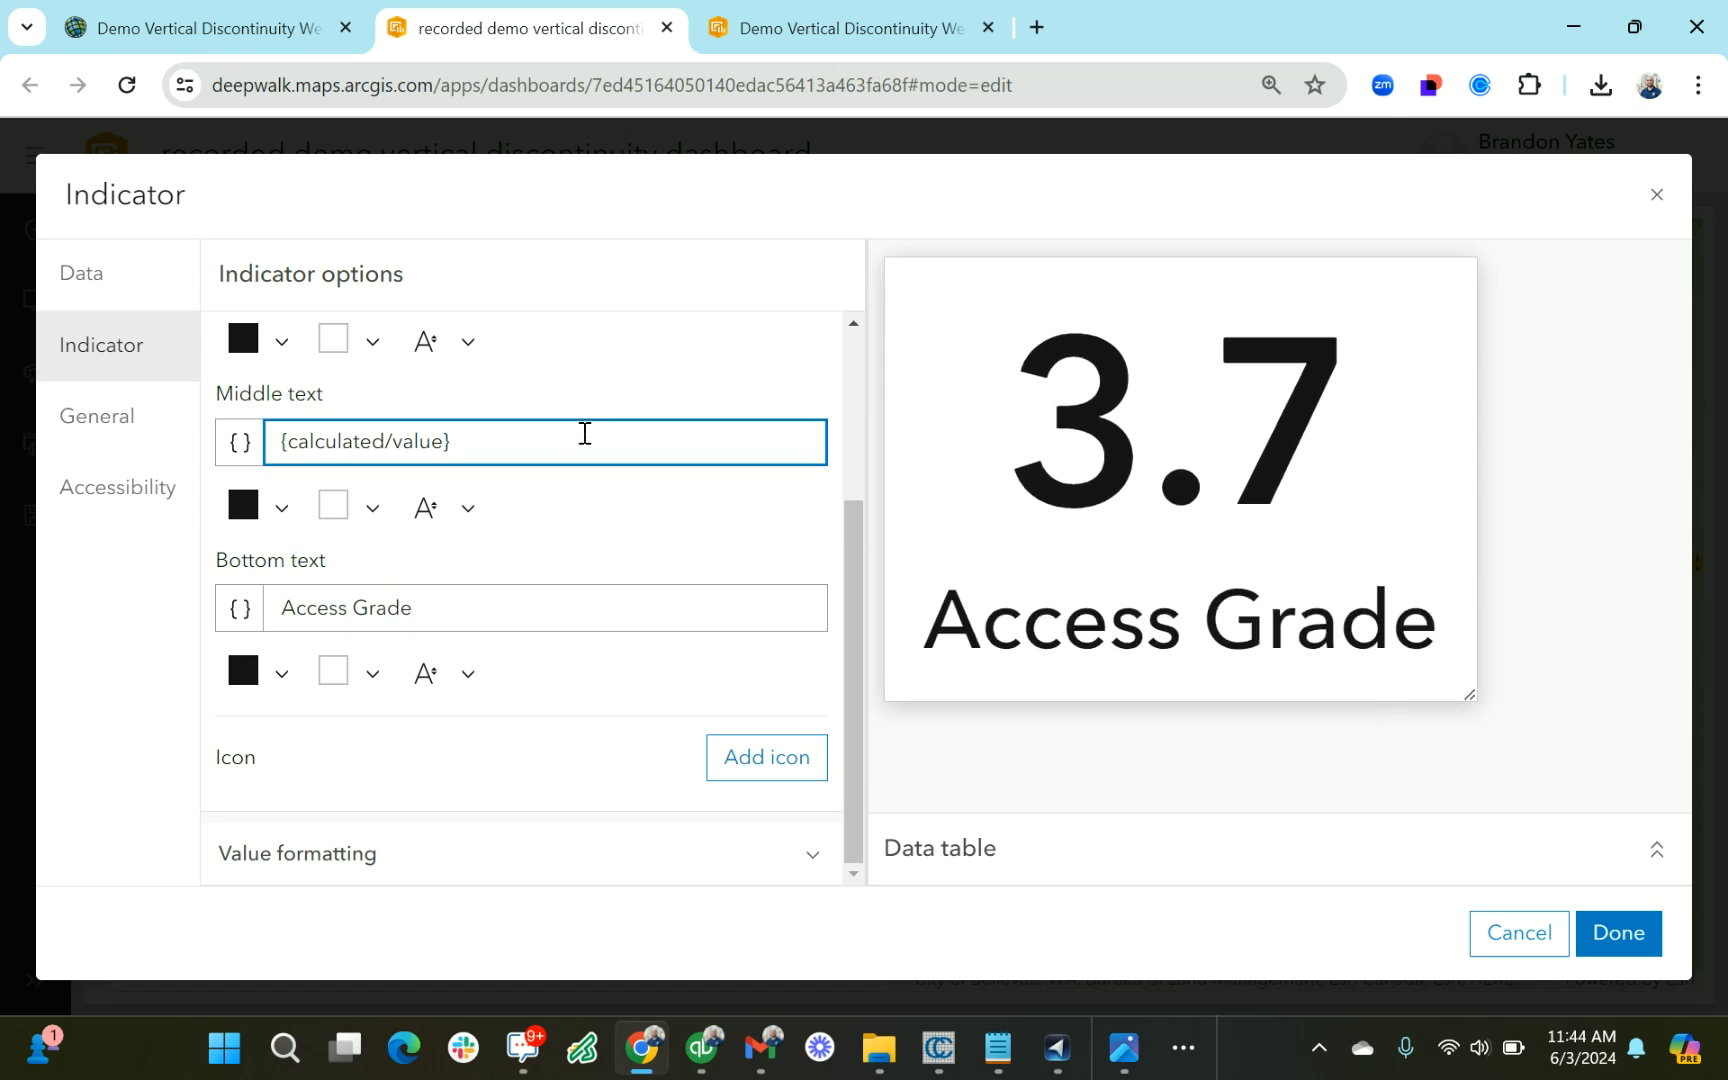
pyautogui.write('/5')
pyautogui.scroll(2, 605, 595)
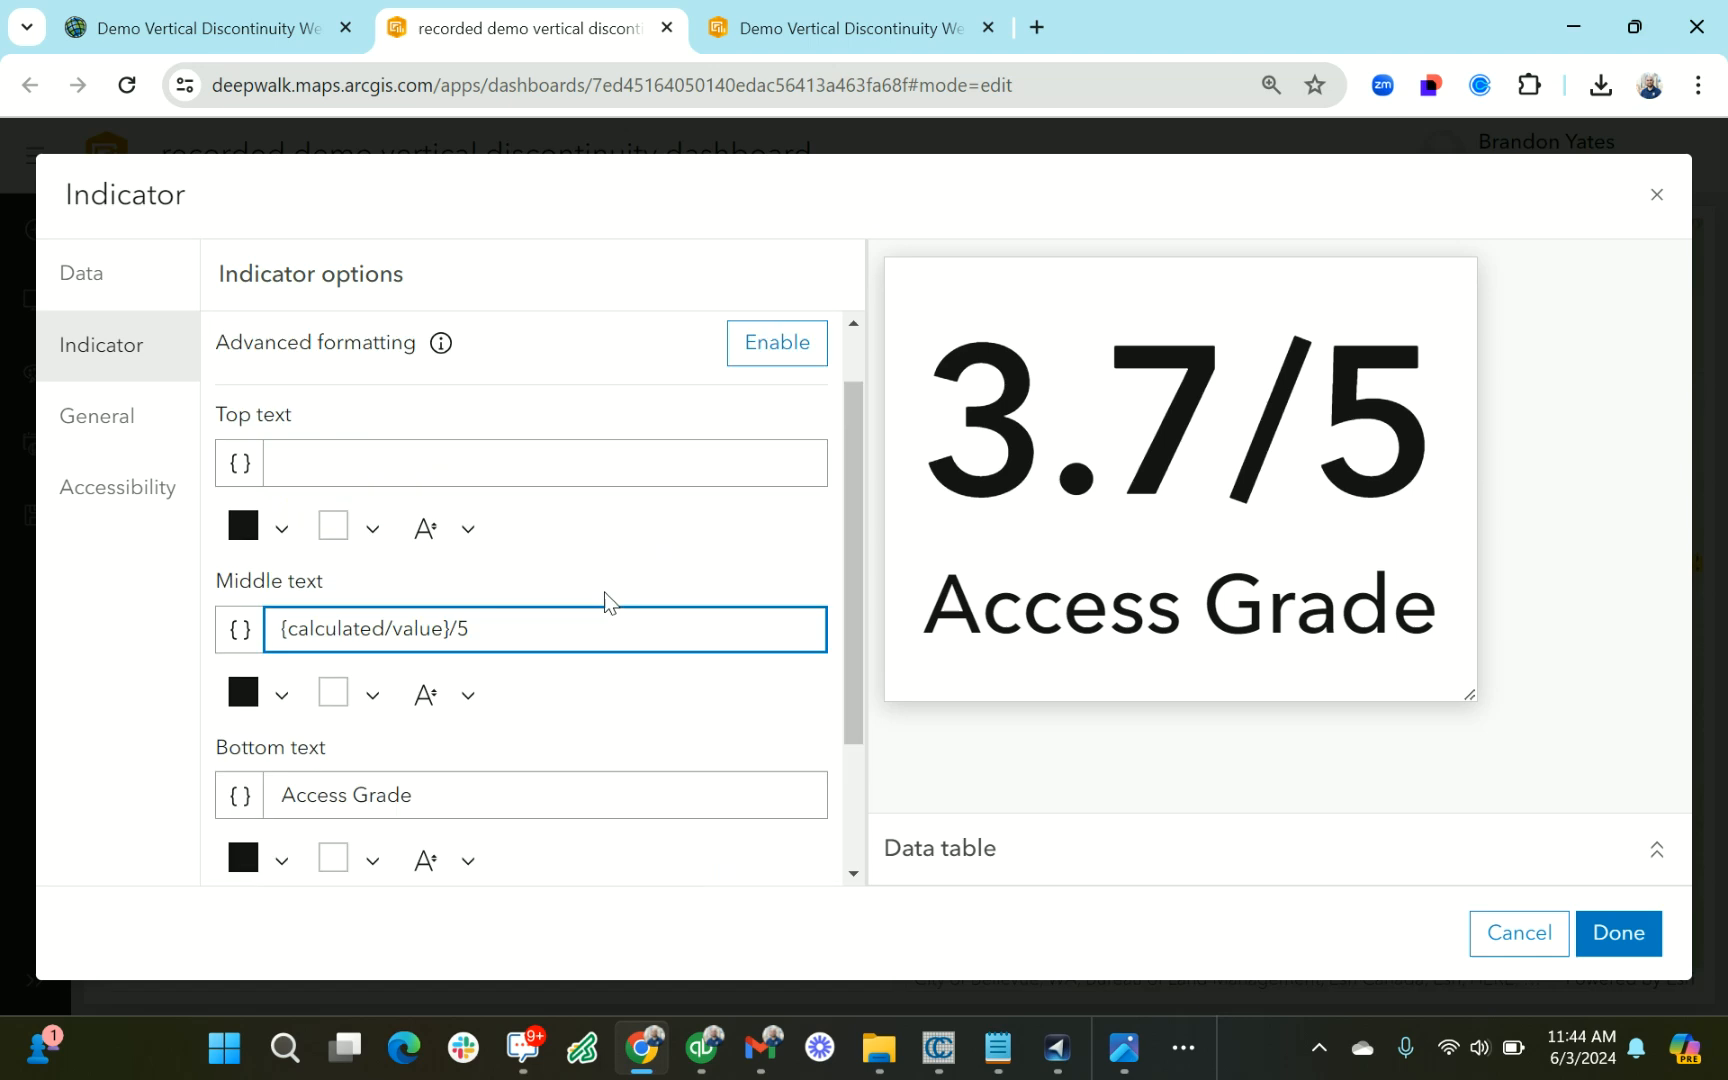
pyautogui.scroll(1, 605, 598)
pyautogui.click(475, 540)
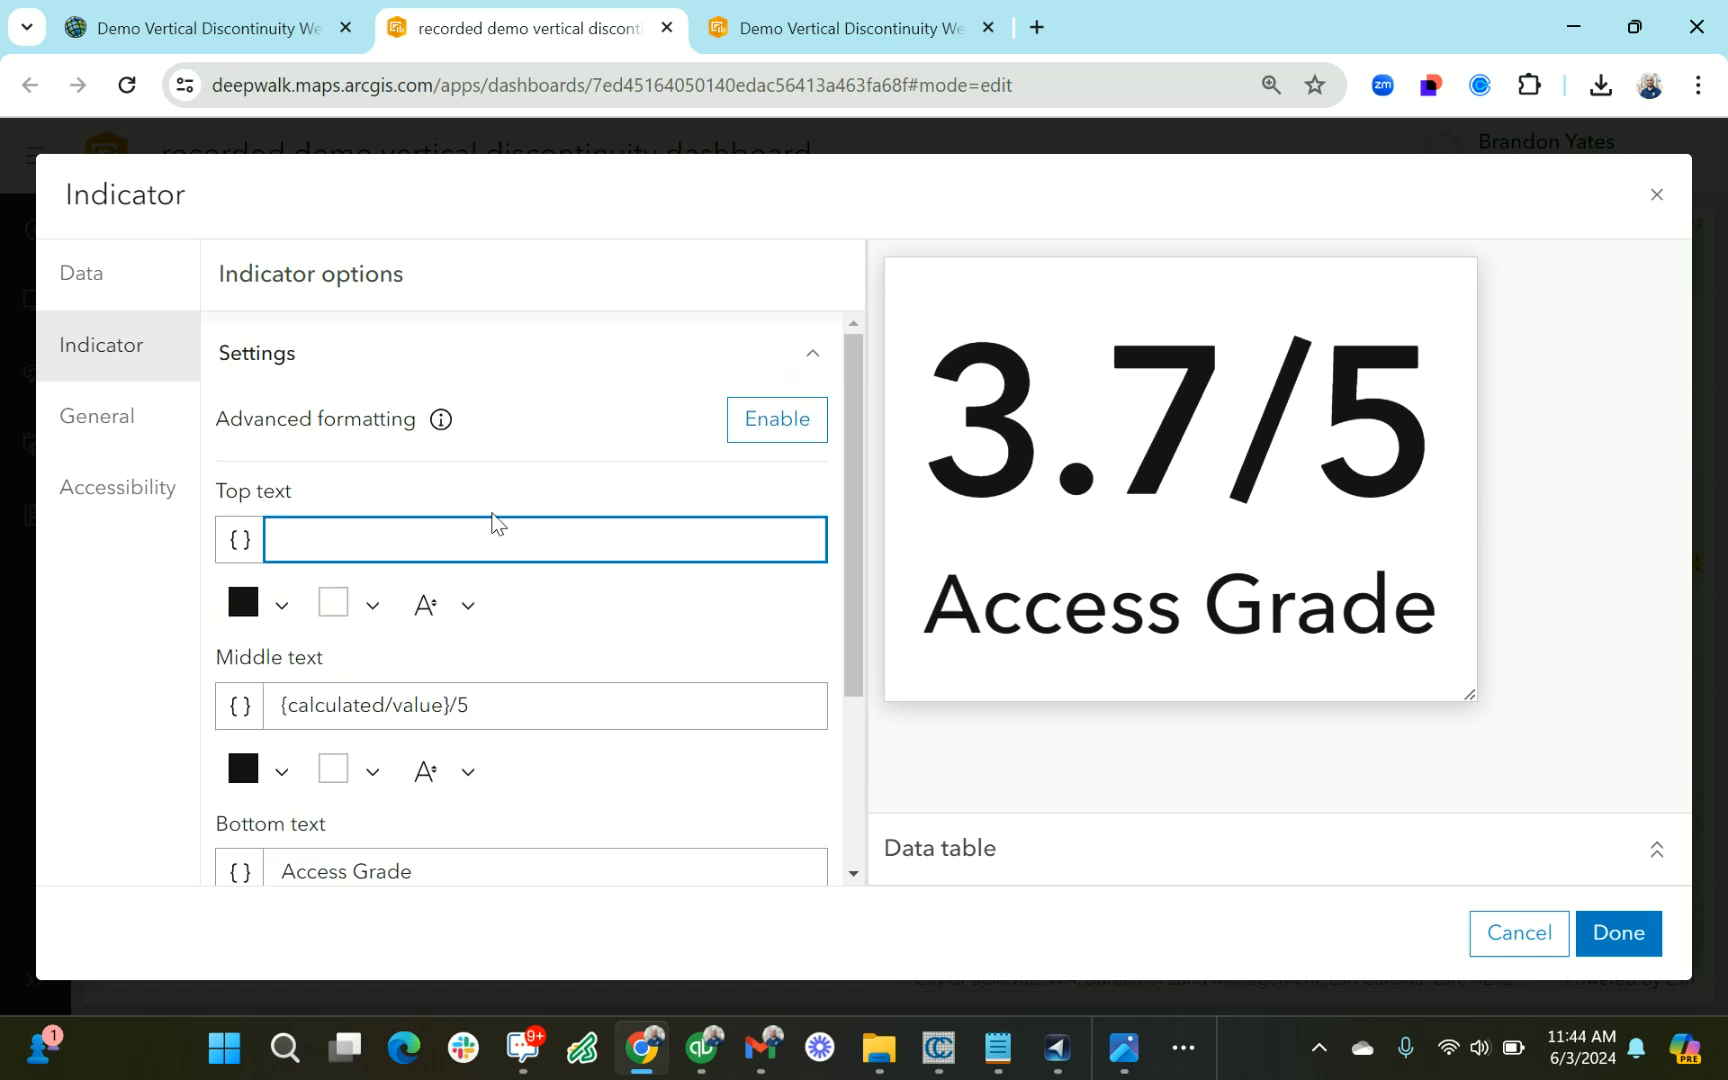
pyautogui.write('Current')
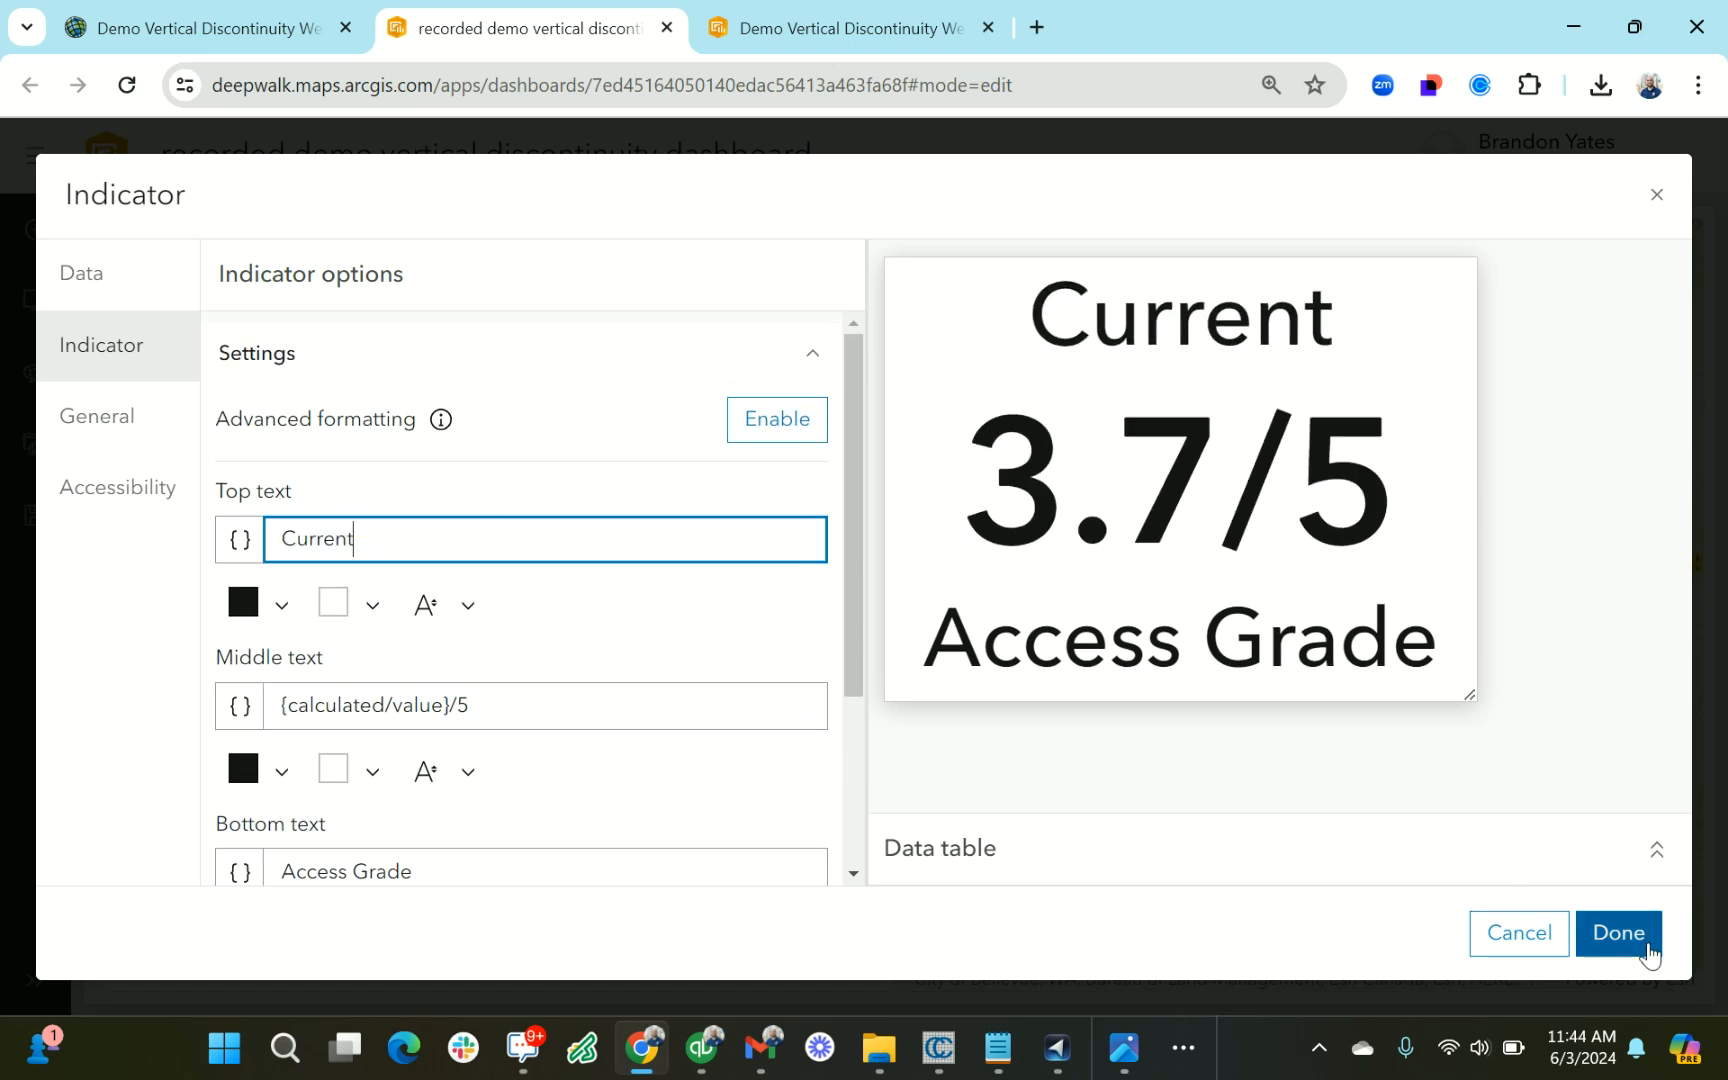
pyautogui.click(1610, 935)
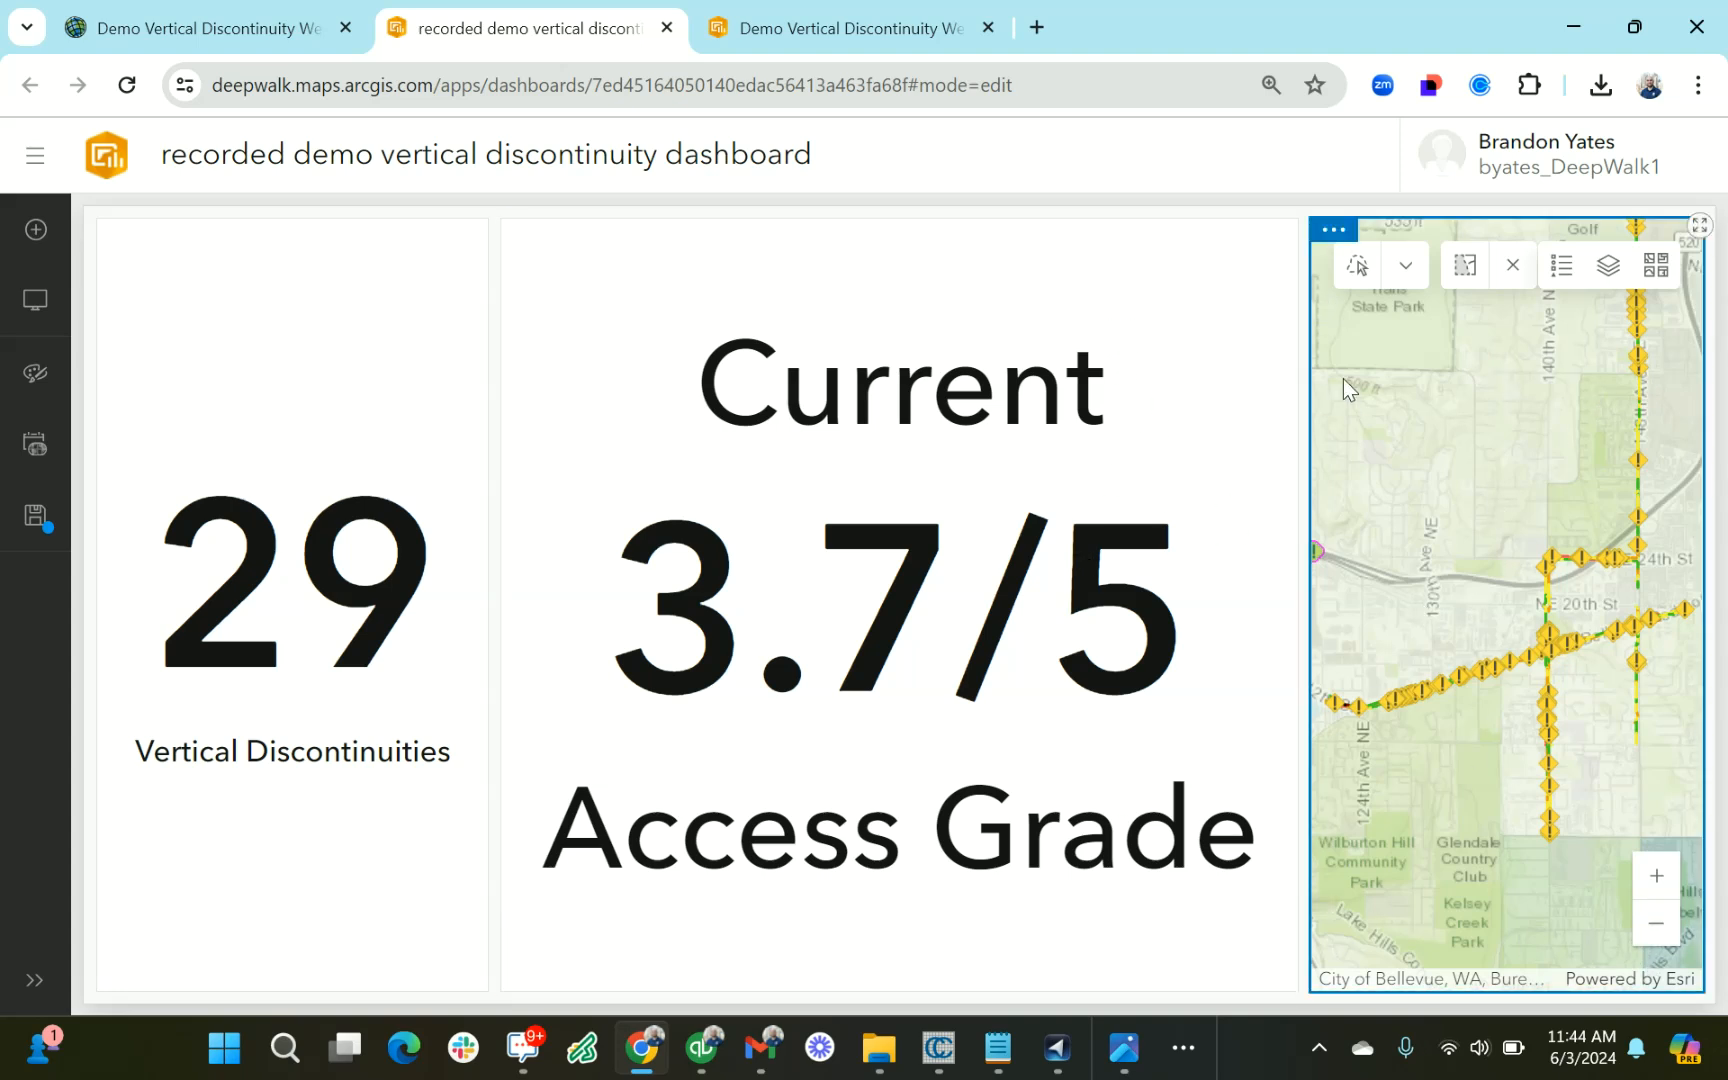
# Narrow the Access Grade indicator so the map fills nearly half of the dashboard's width
pyautogui.click(1304, 607)
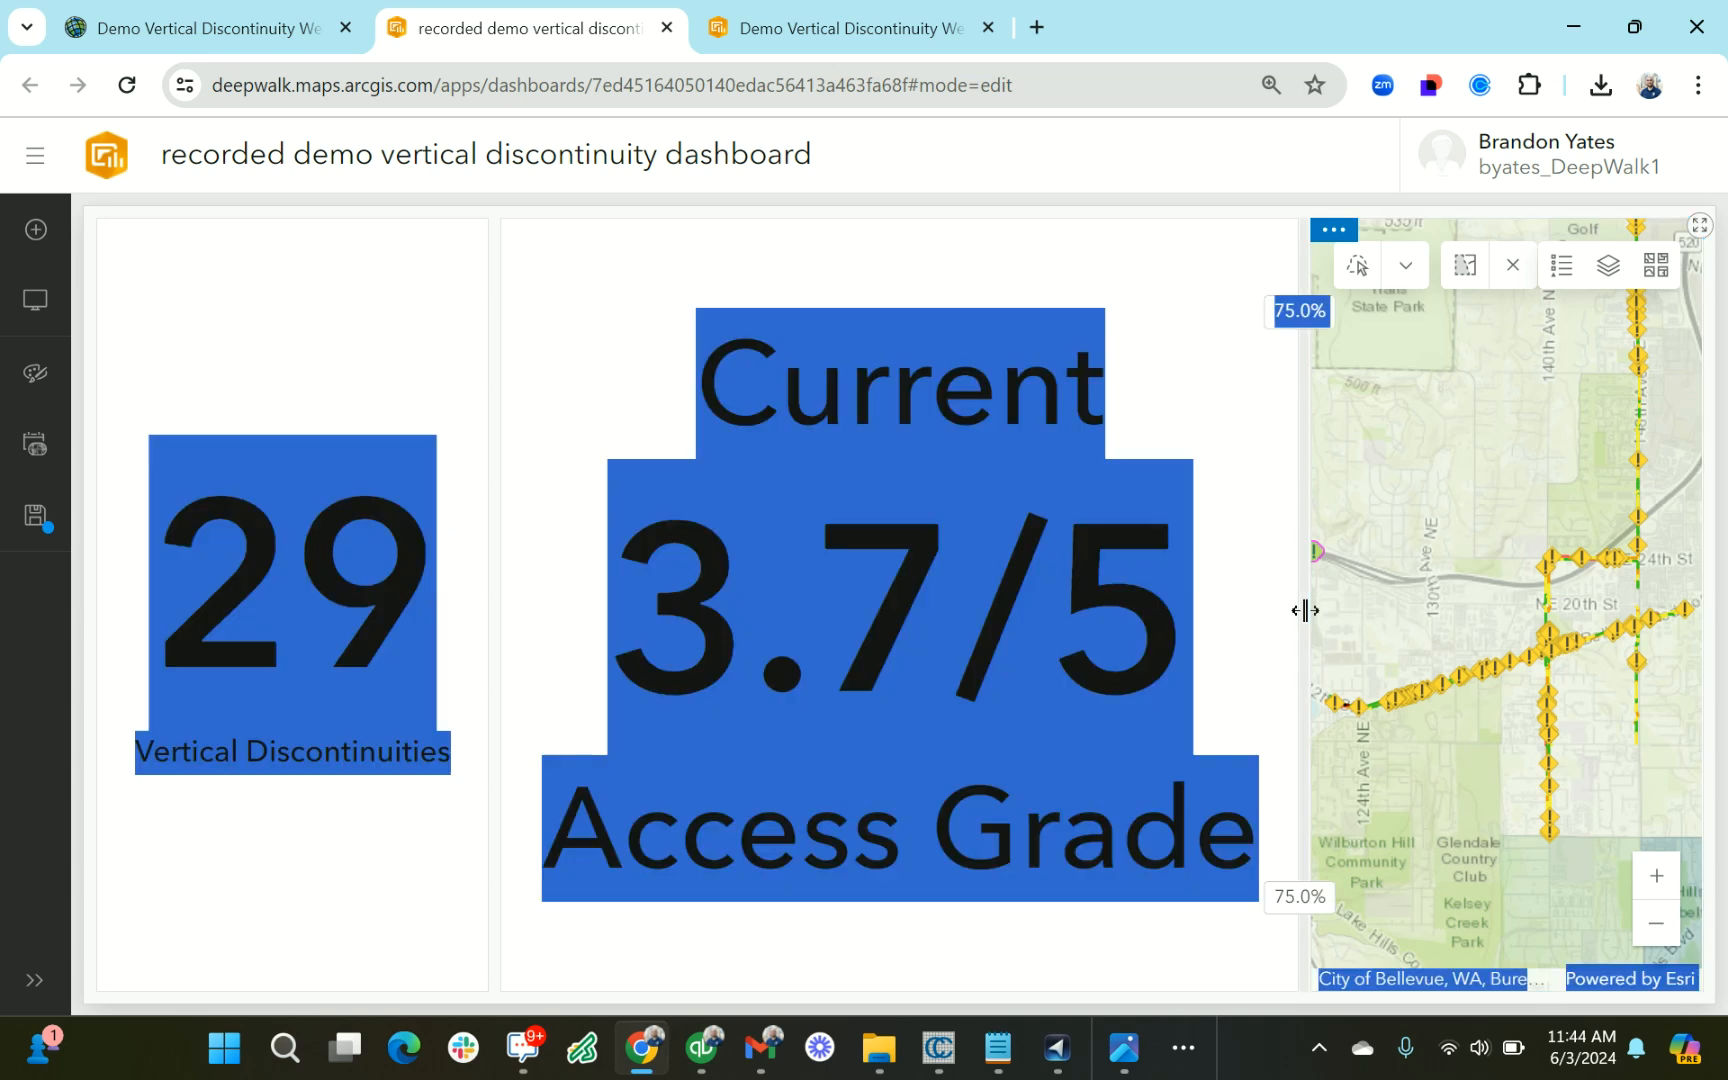
pyautogui.click(1243, 599)
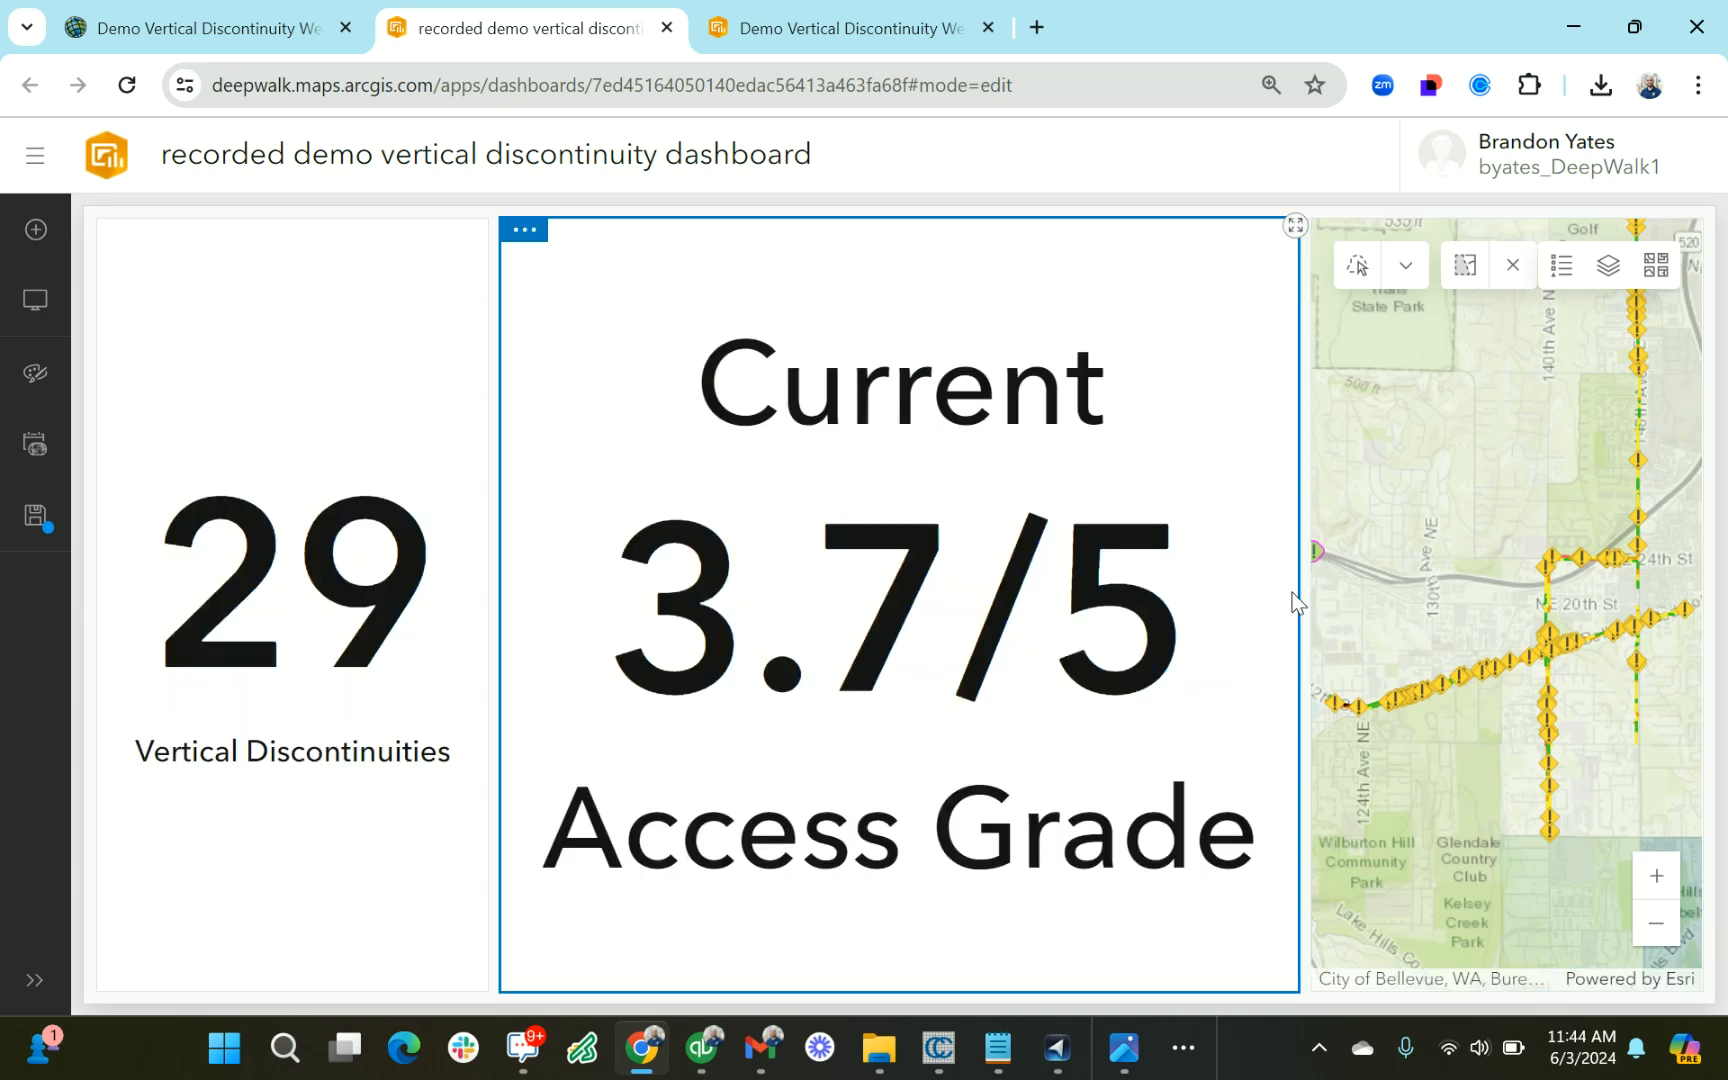
pyautogui.moveTo(1304, 597); pyautogui.dragTo(947, 670)
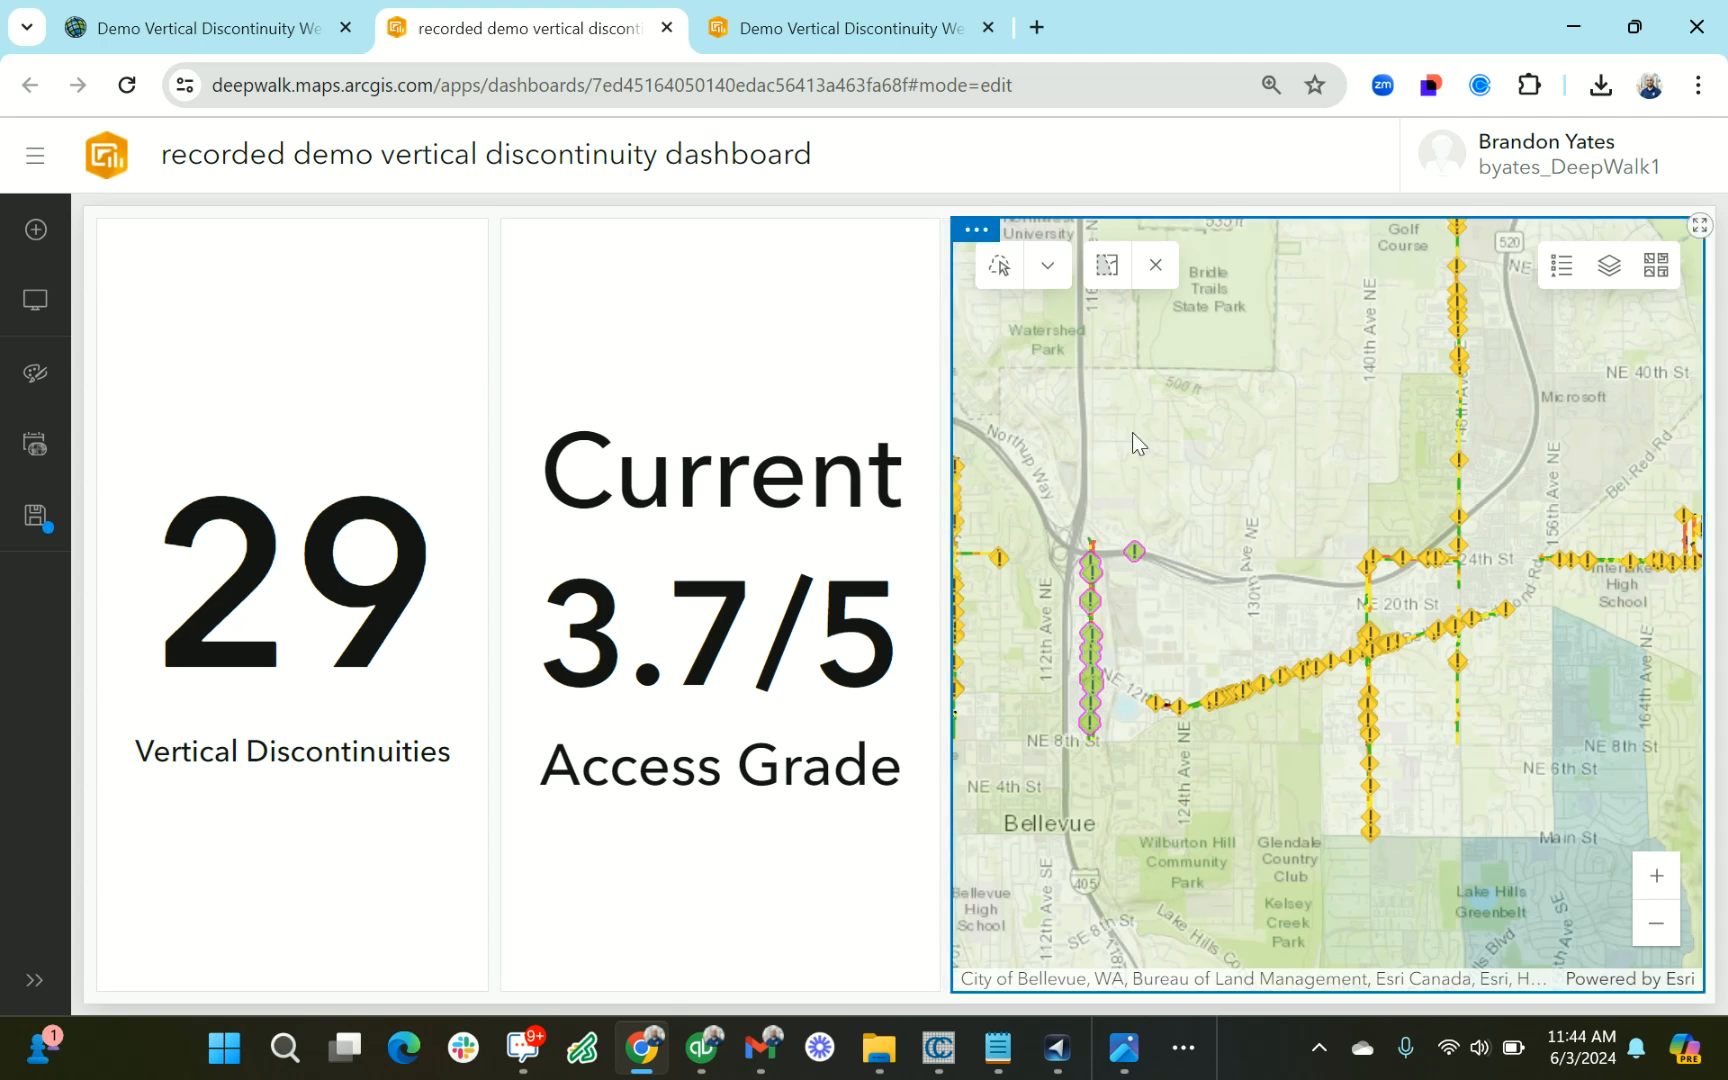
pyautogui.moveTo(1298, 765); pyautogui.dragTo(1338, 759)
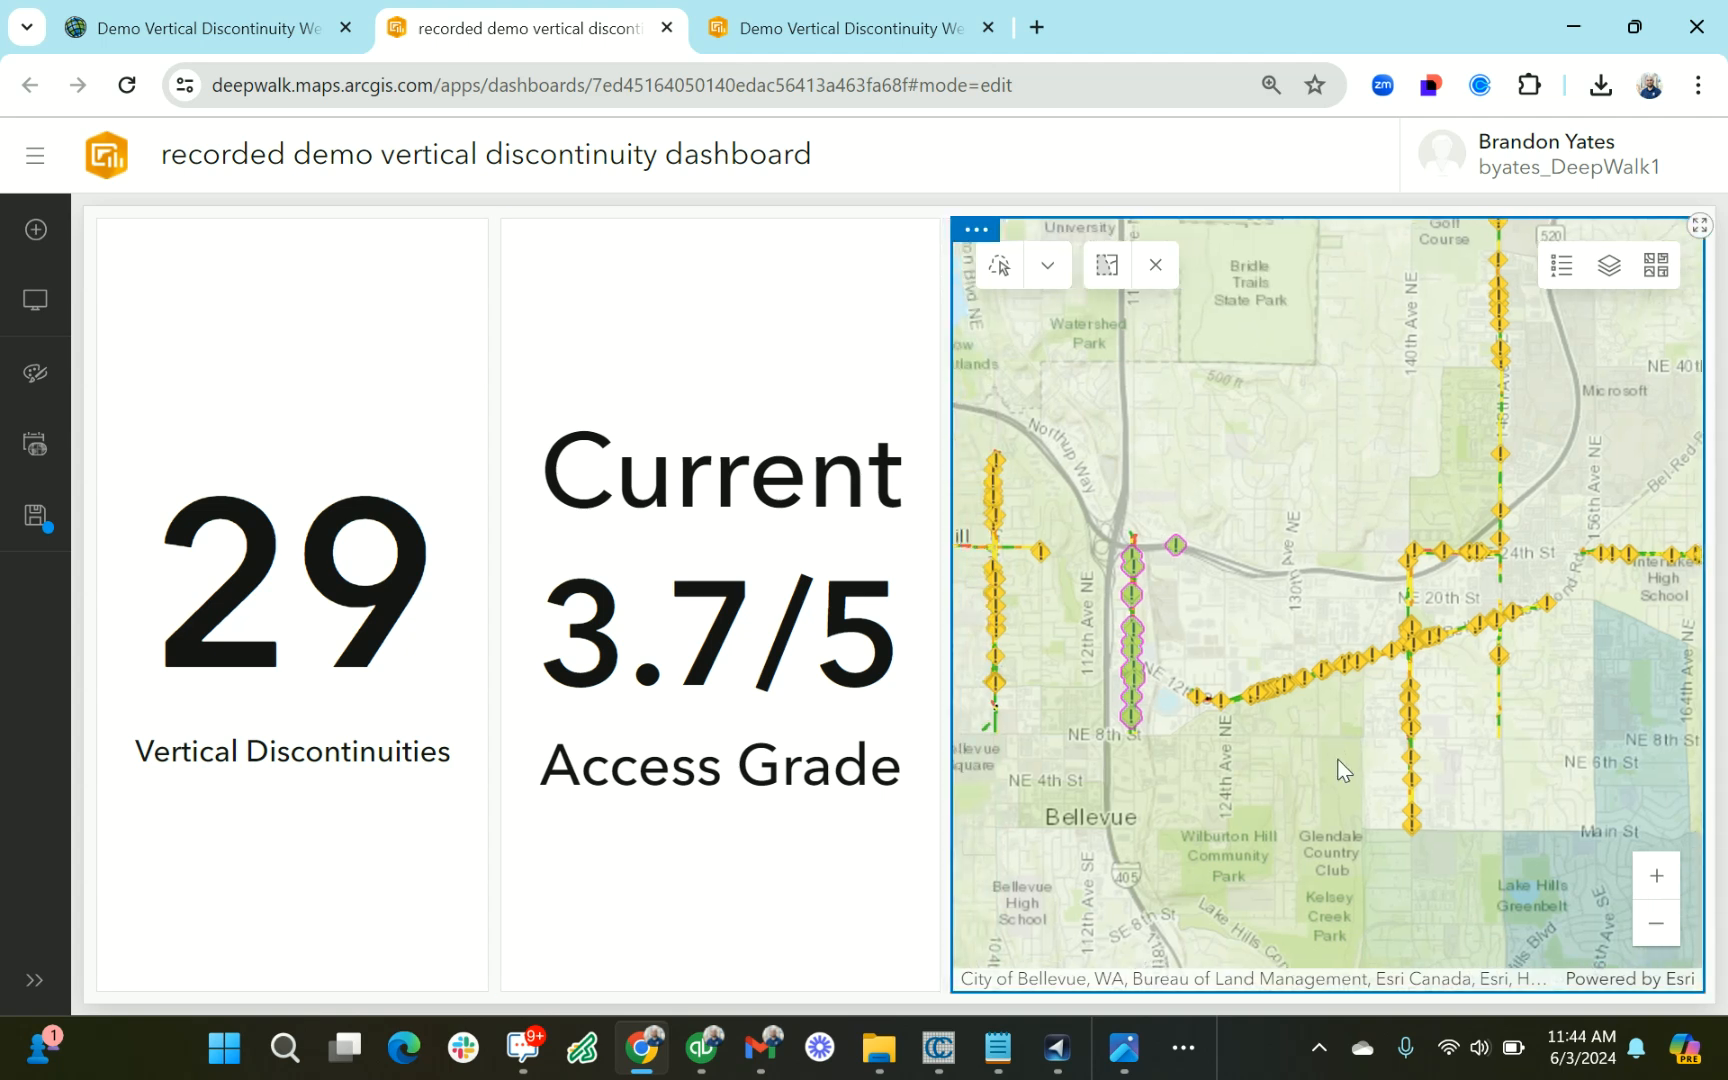
pyautogui.moveTo(1324, 549); pyautogui.dragTo(1309, 597)
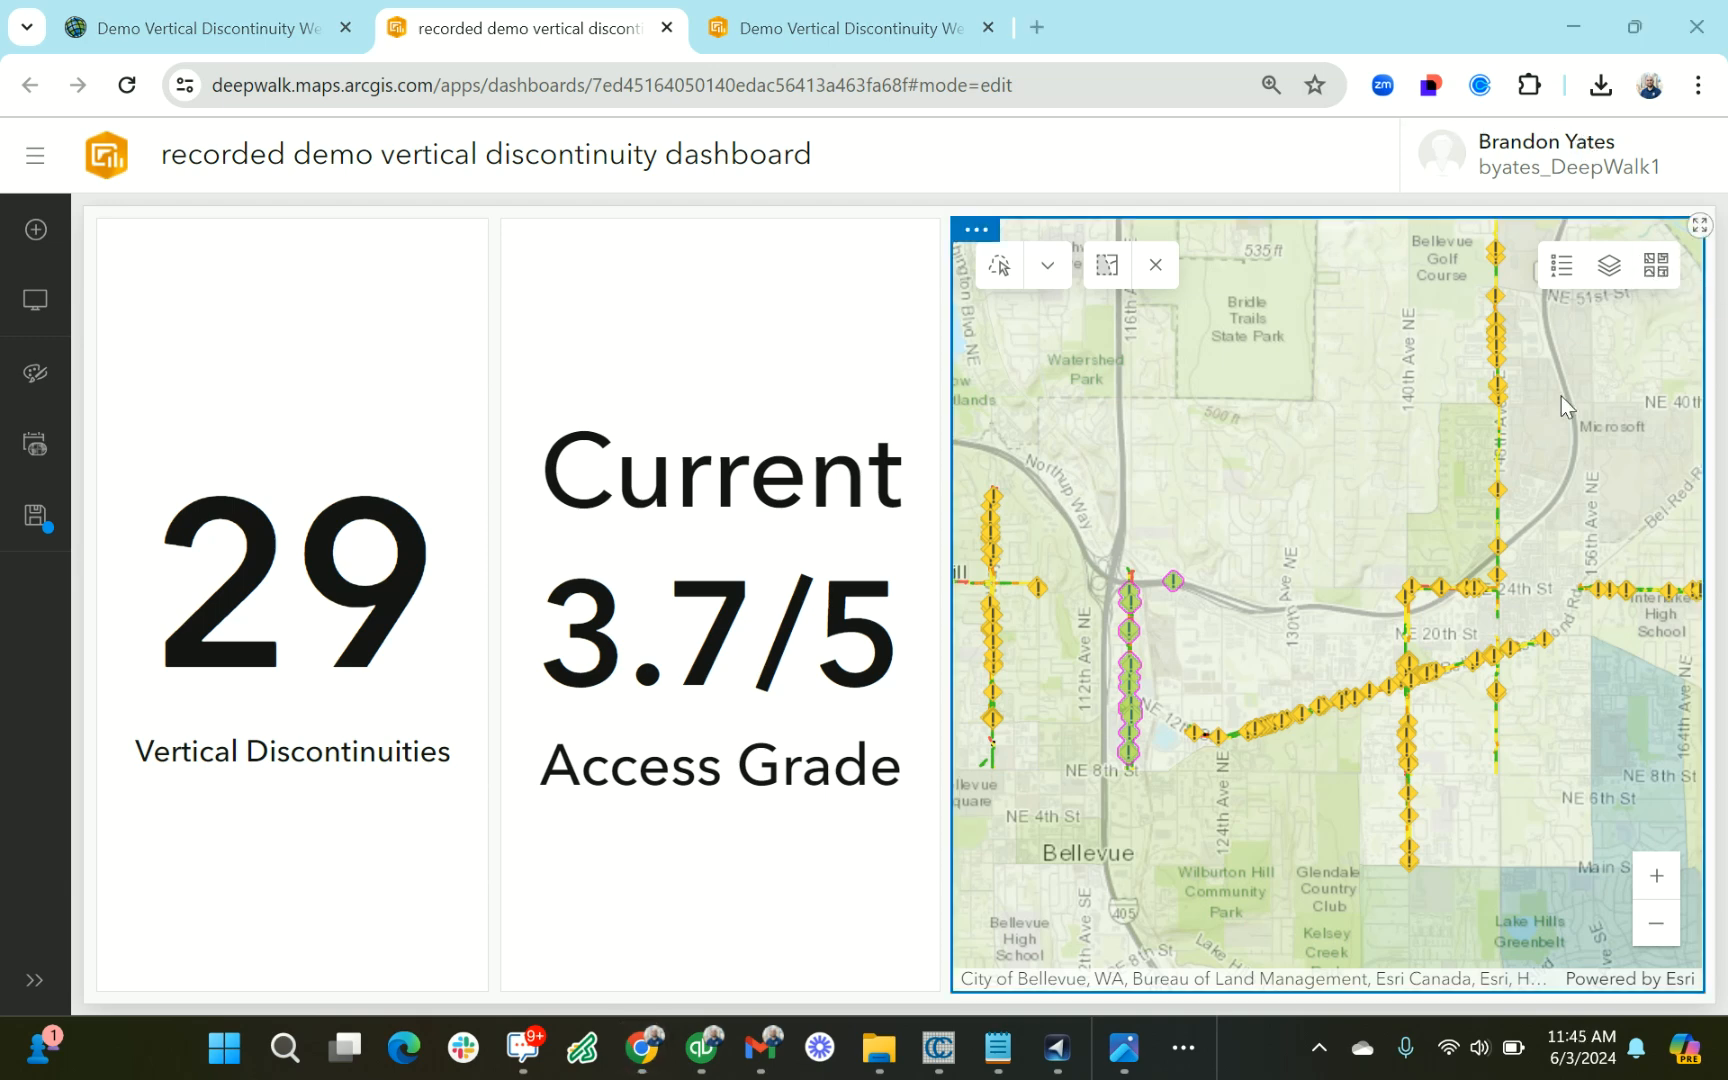
# Add a map layer action so that selection changes in Vertical Discontinuity Impact filter Indicator (2)
pyautogui.moveTo(982, 238)
pyautogui.click(976, 290)
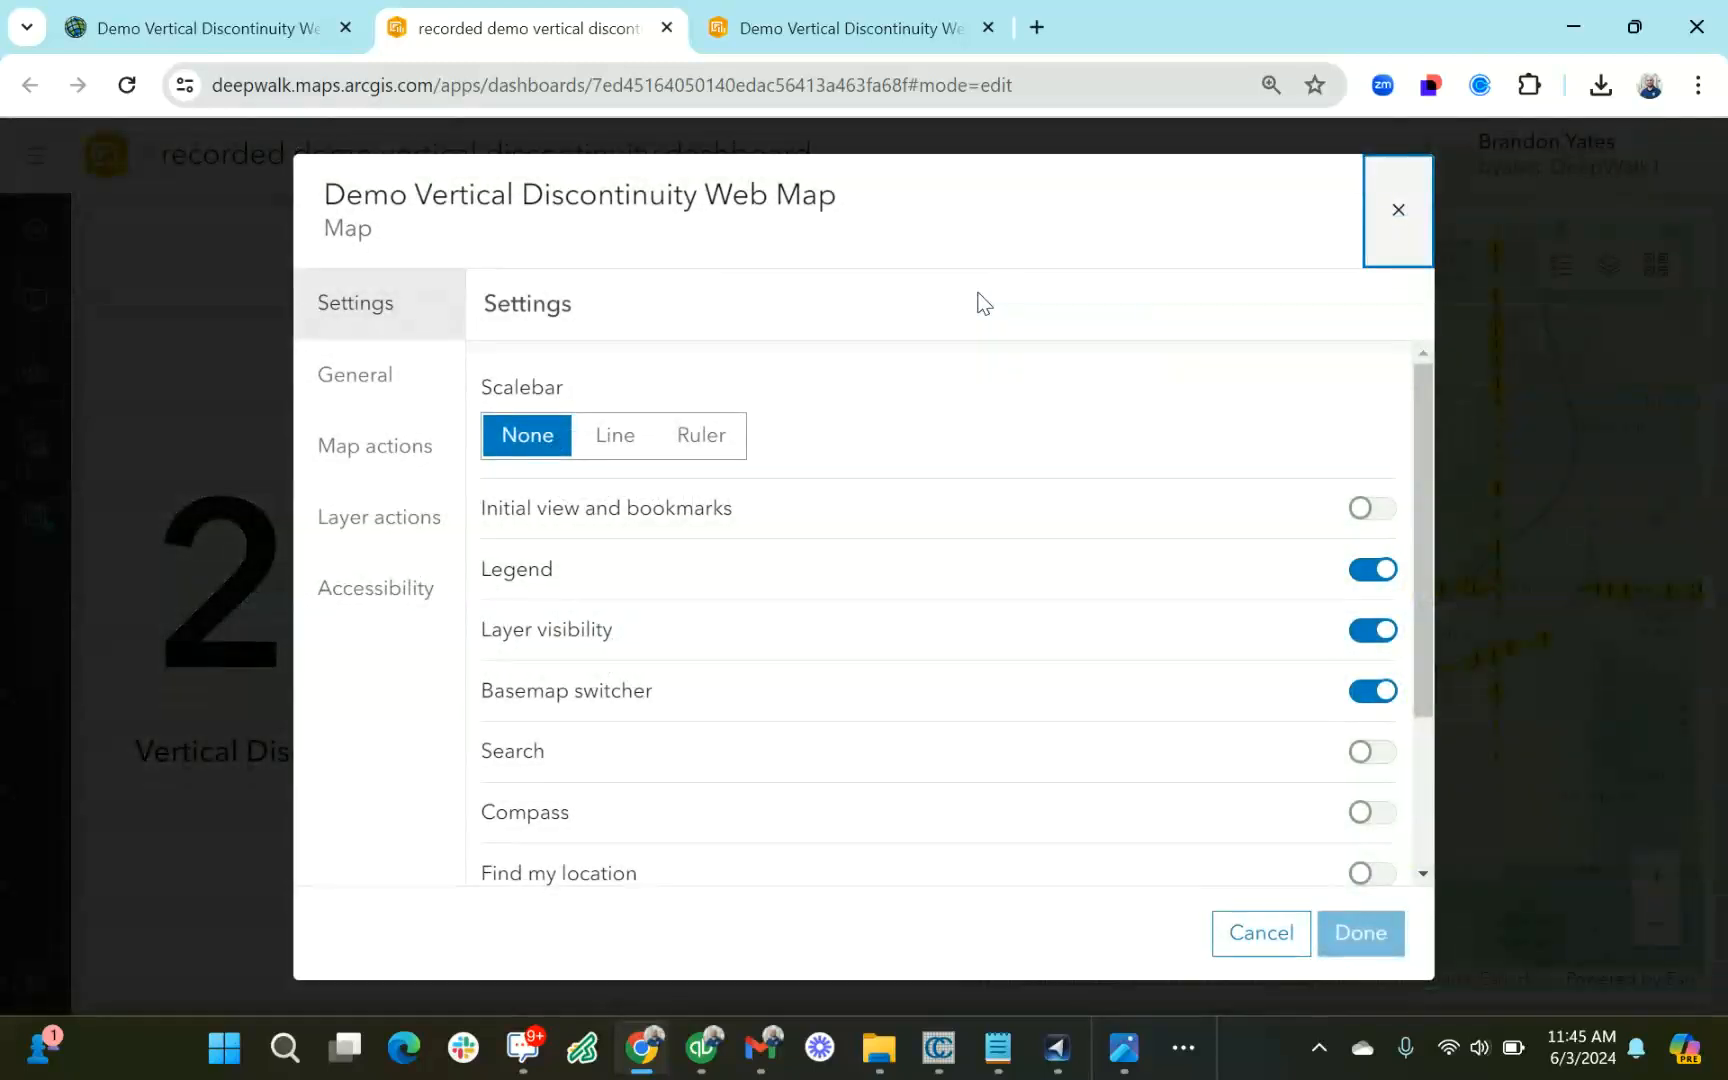
pyautogui.click(345, 530)
pyautogui.click(733, 575)
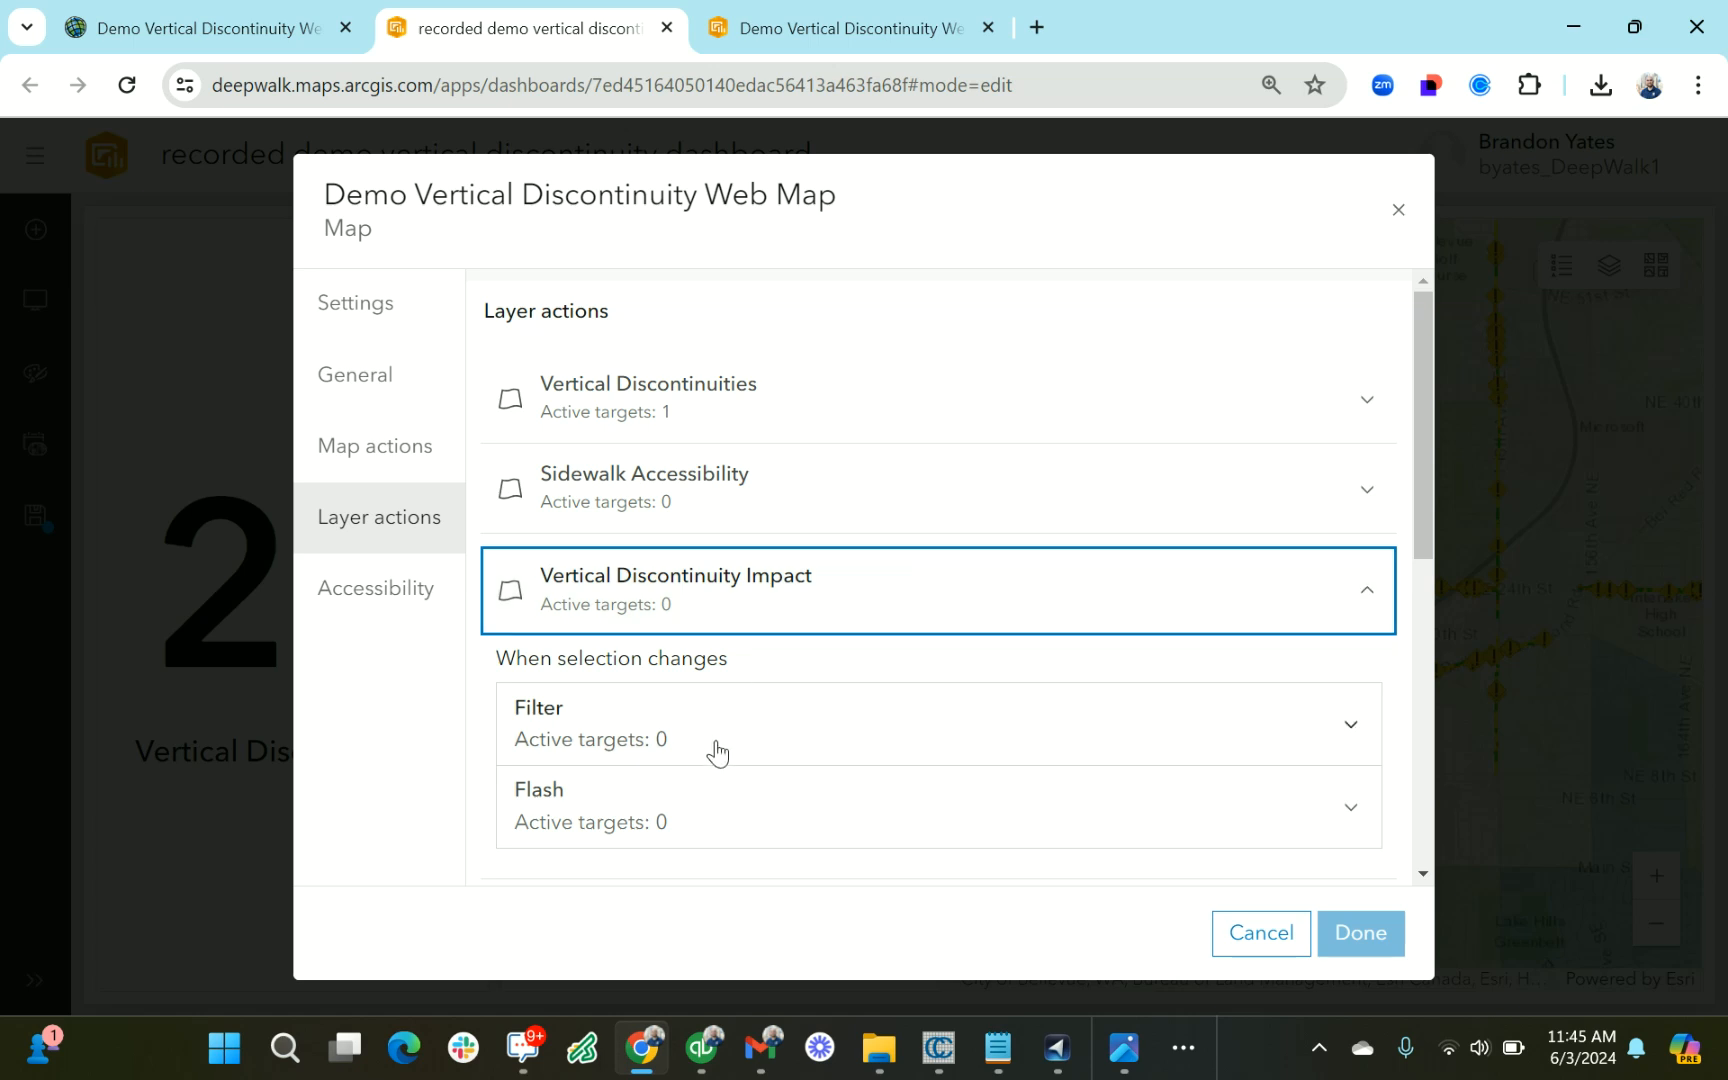
pyautogui.click(716, 752)
pyautogui.scroll(-3, 752, 714)
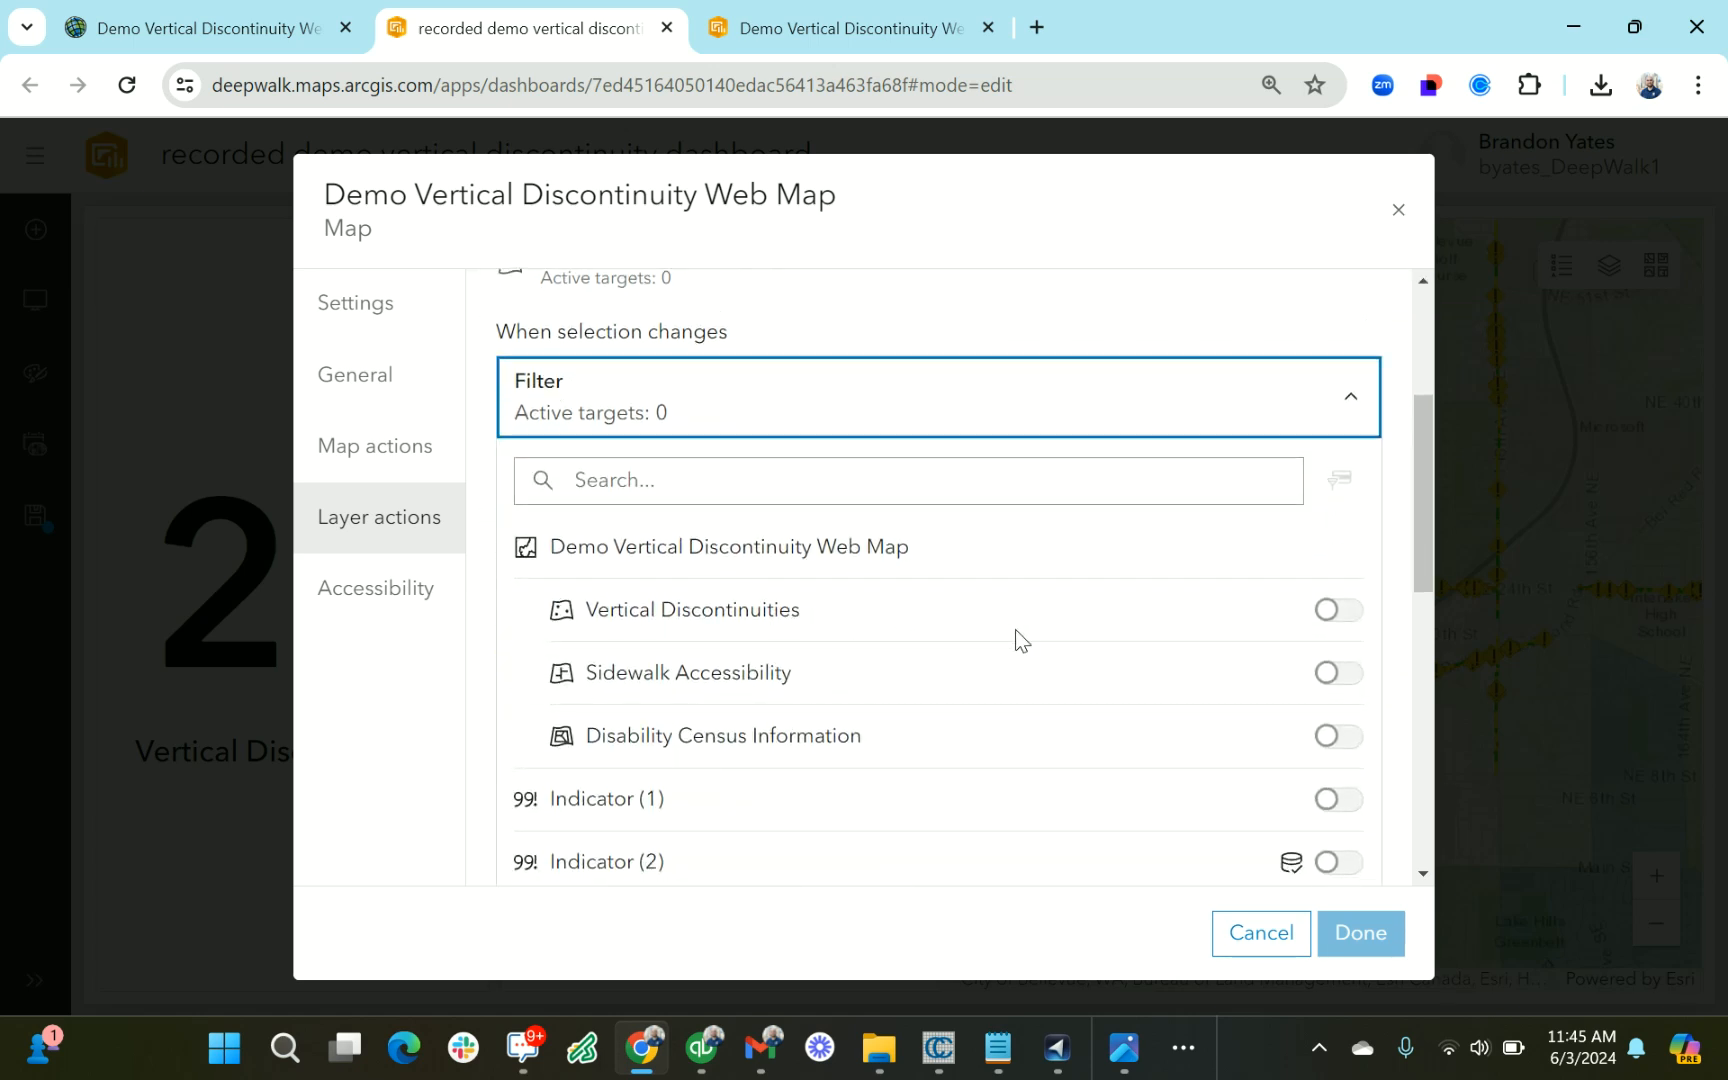
pyautogui.scroll(-1, 1015, 629)
pyautogui.click(1340, 800)
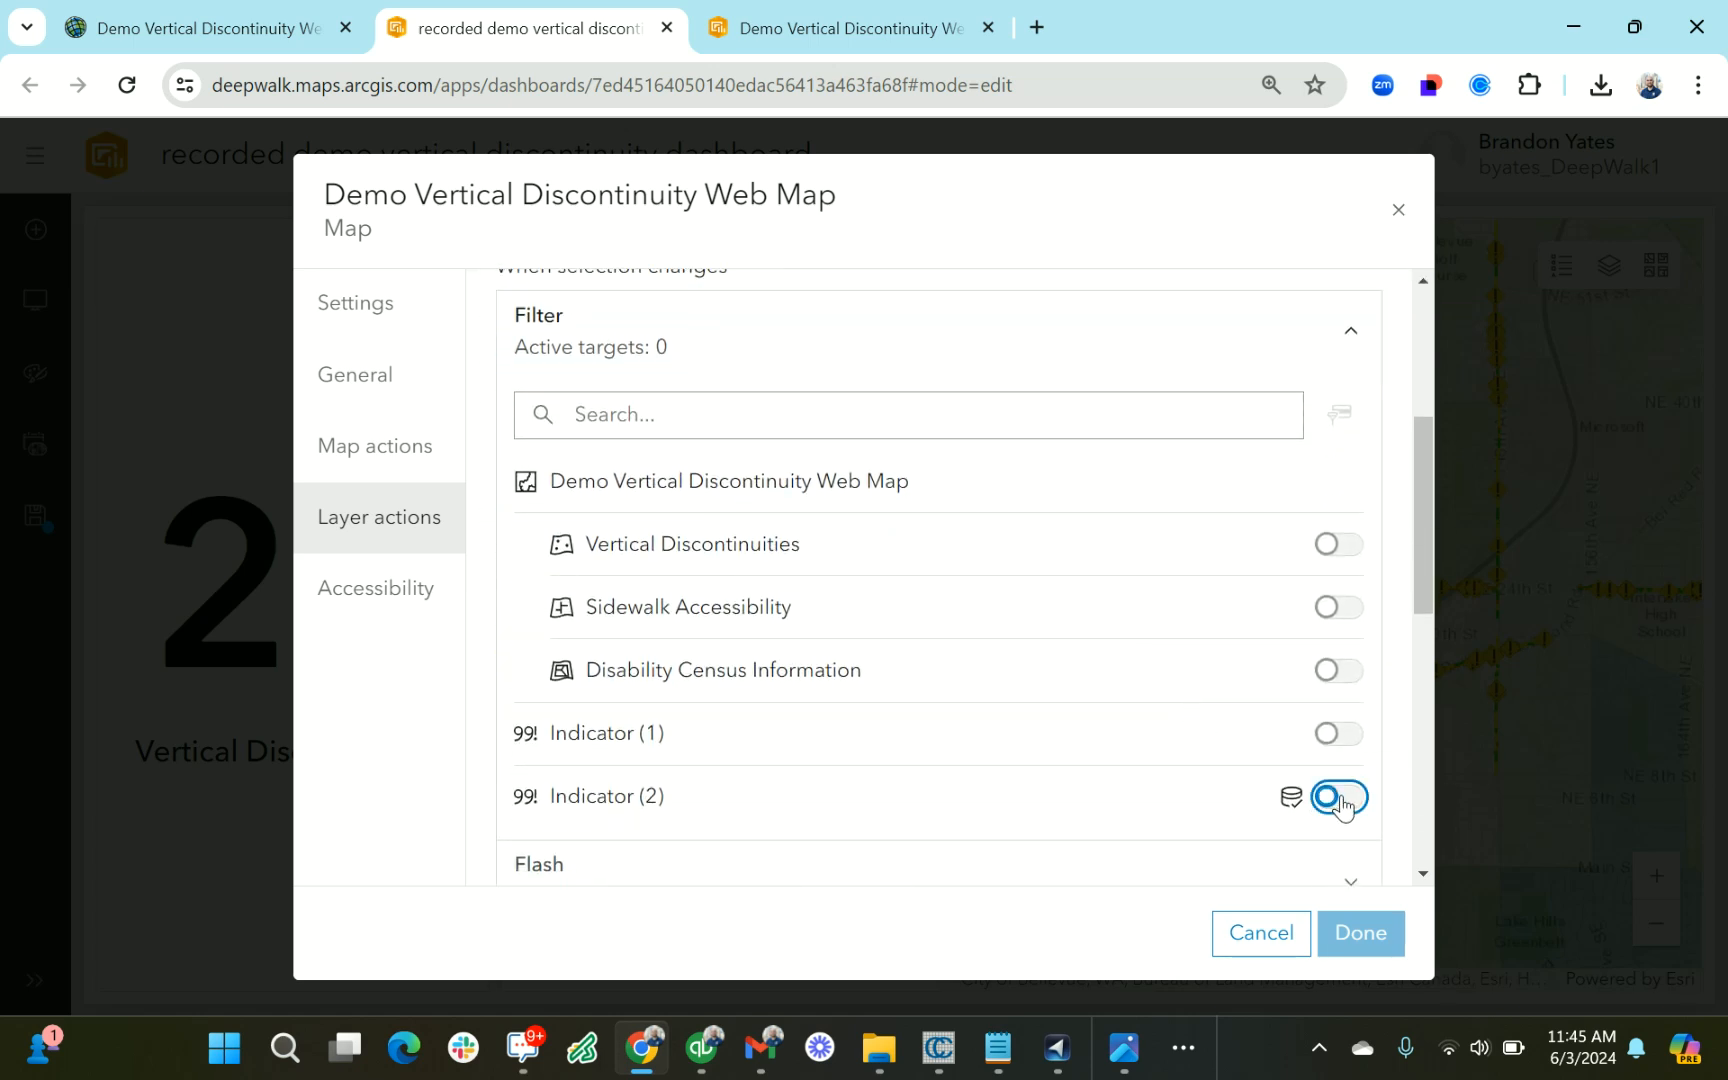
pyautogui.click(1376, 950)
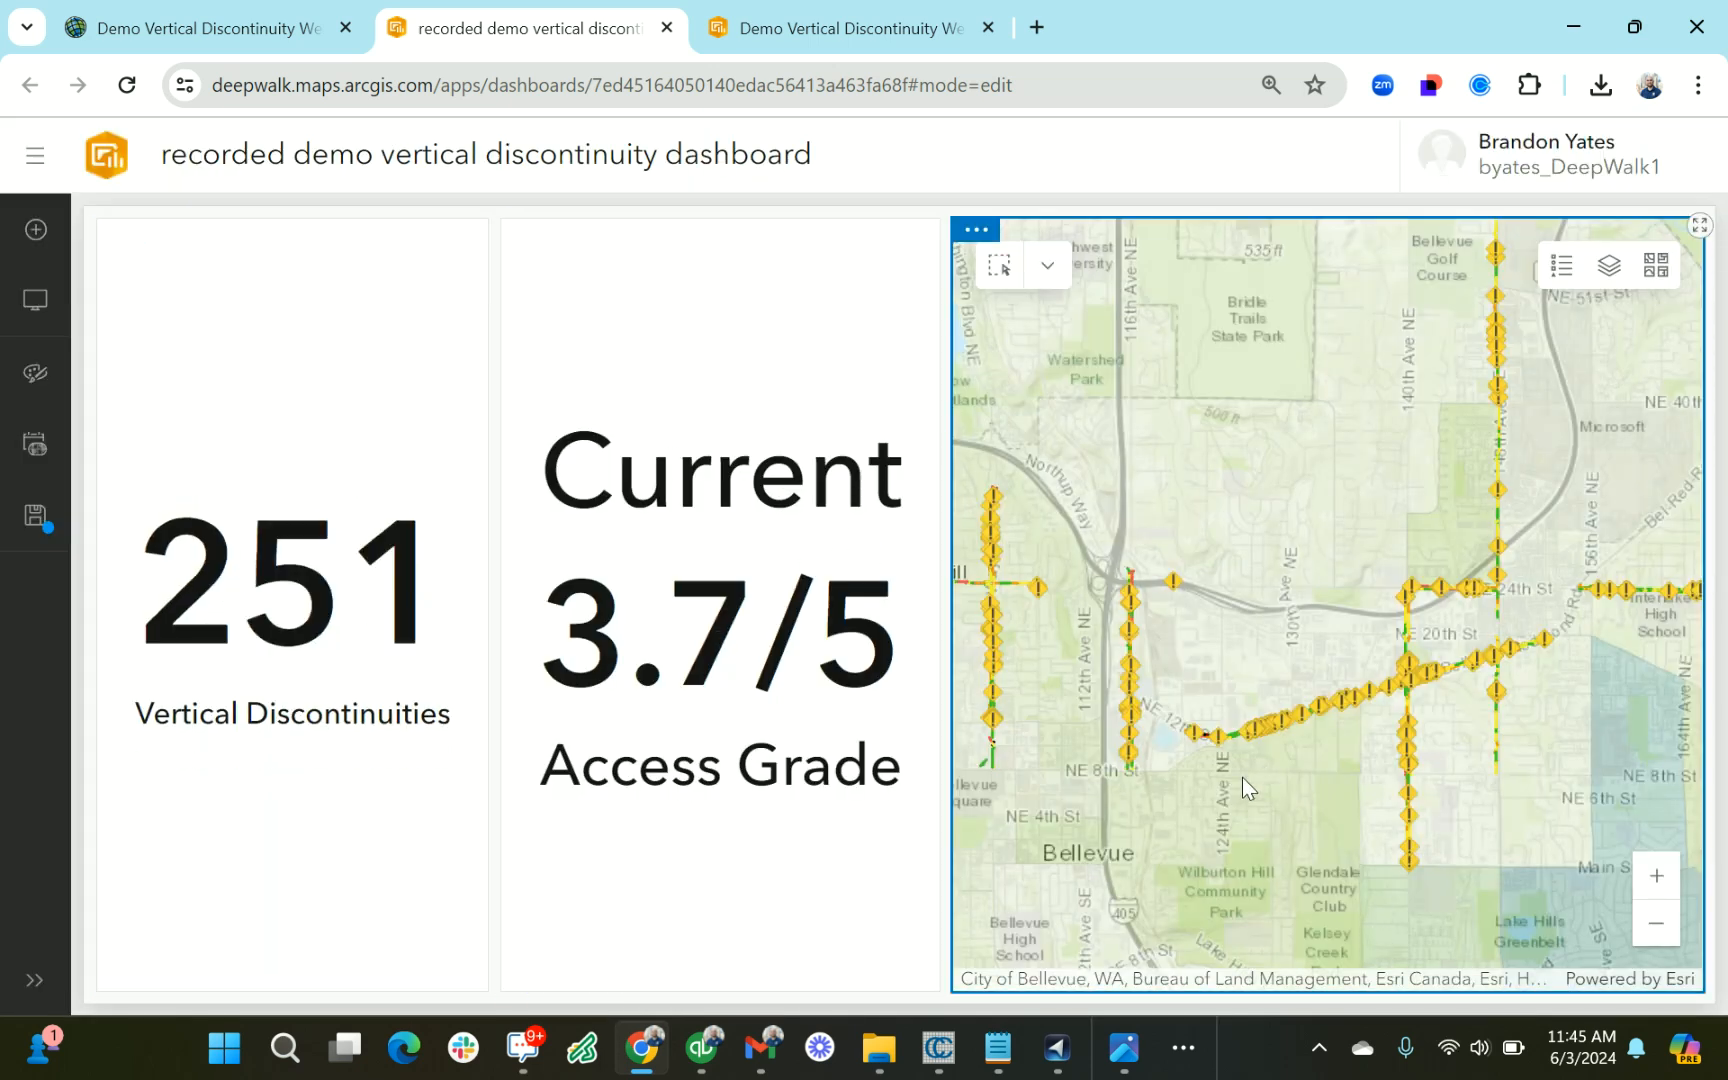
# Hide the Vertical Discontinuities, Sidewalk Accessibility and Disability Census Information layers, leaving only Vertical Discontinuity Impact on the map
pyautogui.scroll(2, 1242, 778)
pyautogui.click(1607, 268)
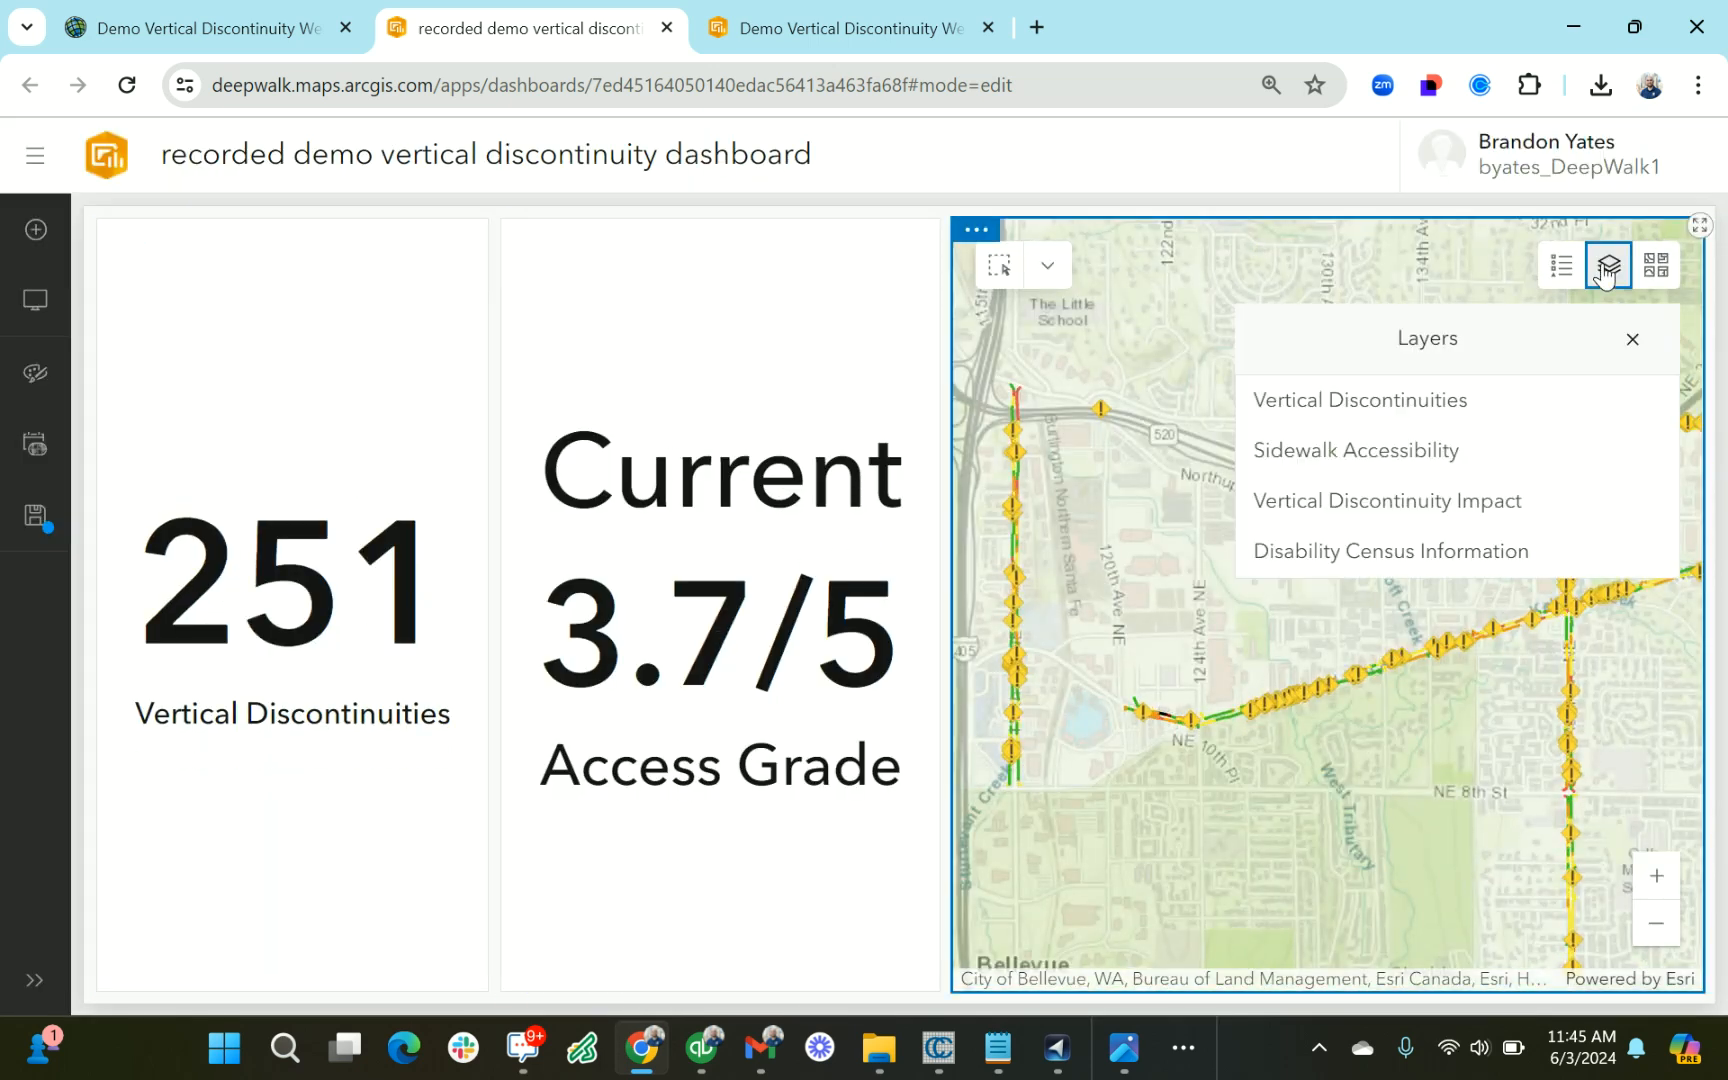
pyautogui.click(1654, 400)
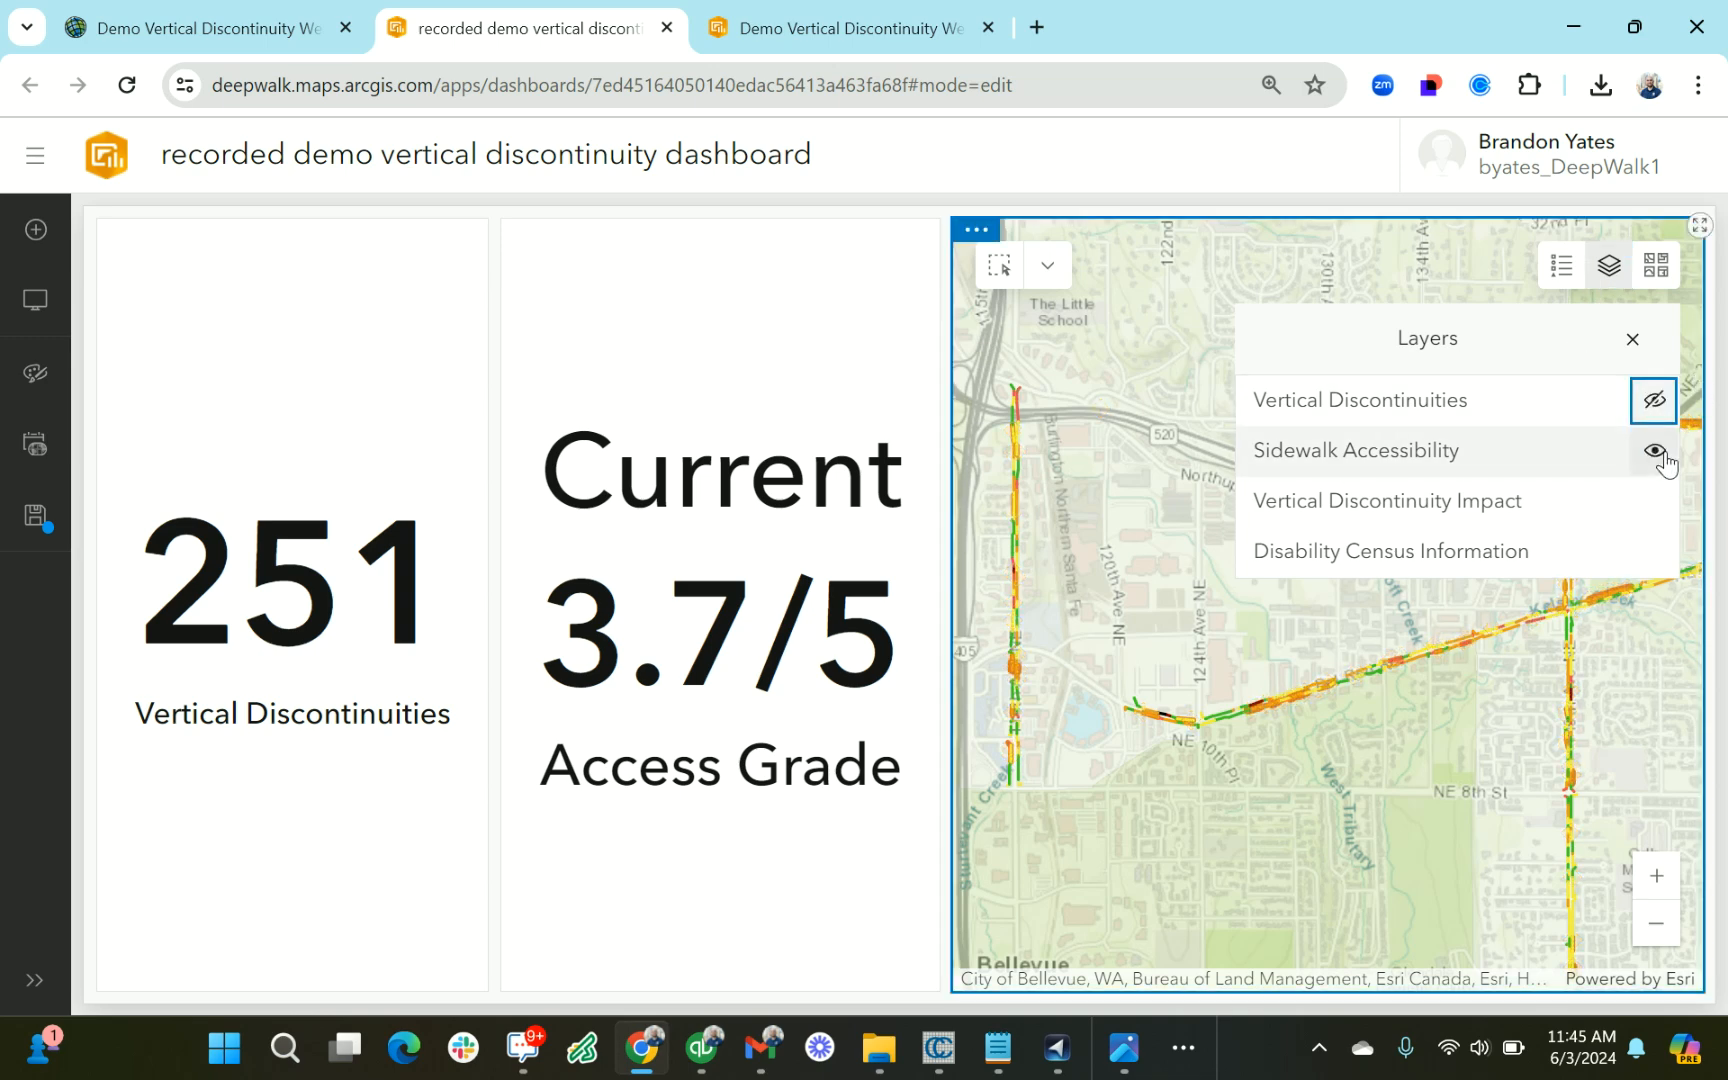
pyautogui.click(1655, 452)
pyautogui.click(1652, 553)
pyautogui.moveTo(1445, 738); pyautogui.dragTo(1369, 727)
# Test the Access Grade filter by rectangle-selecting impact segments along the diagonal road between 124th Ave NE and 132nd Ave NE
pyautogui.click(999, 265)
pyautogui.moveTo(1165, 670); pyautogui.dragTo(1269, 787)
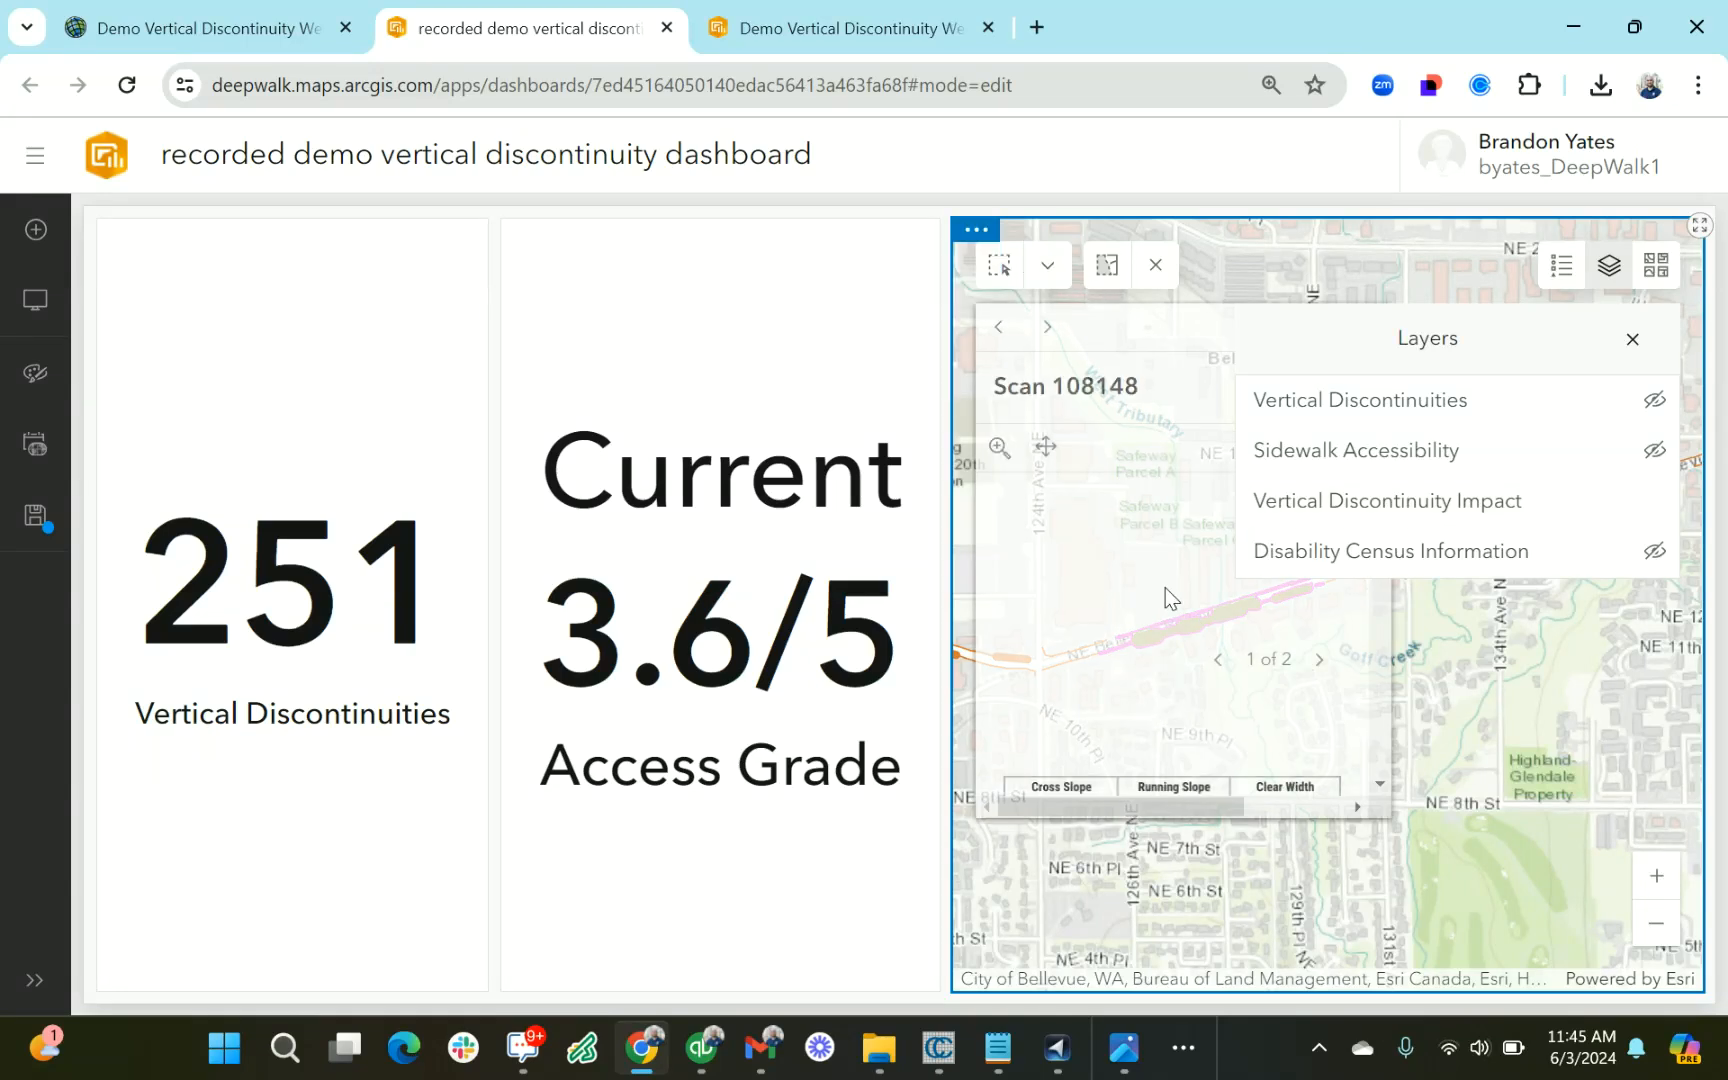
pyautogui.scroll(-1, 1280, 730)
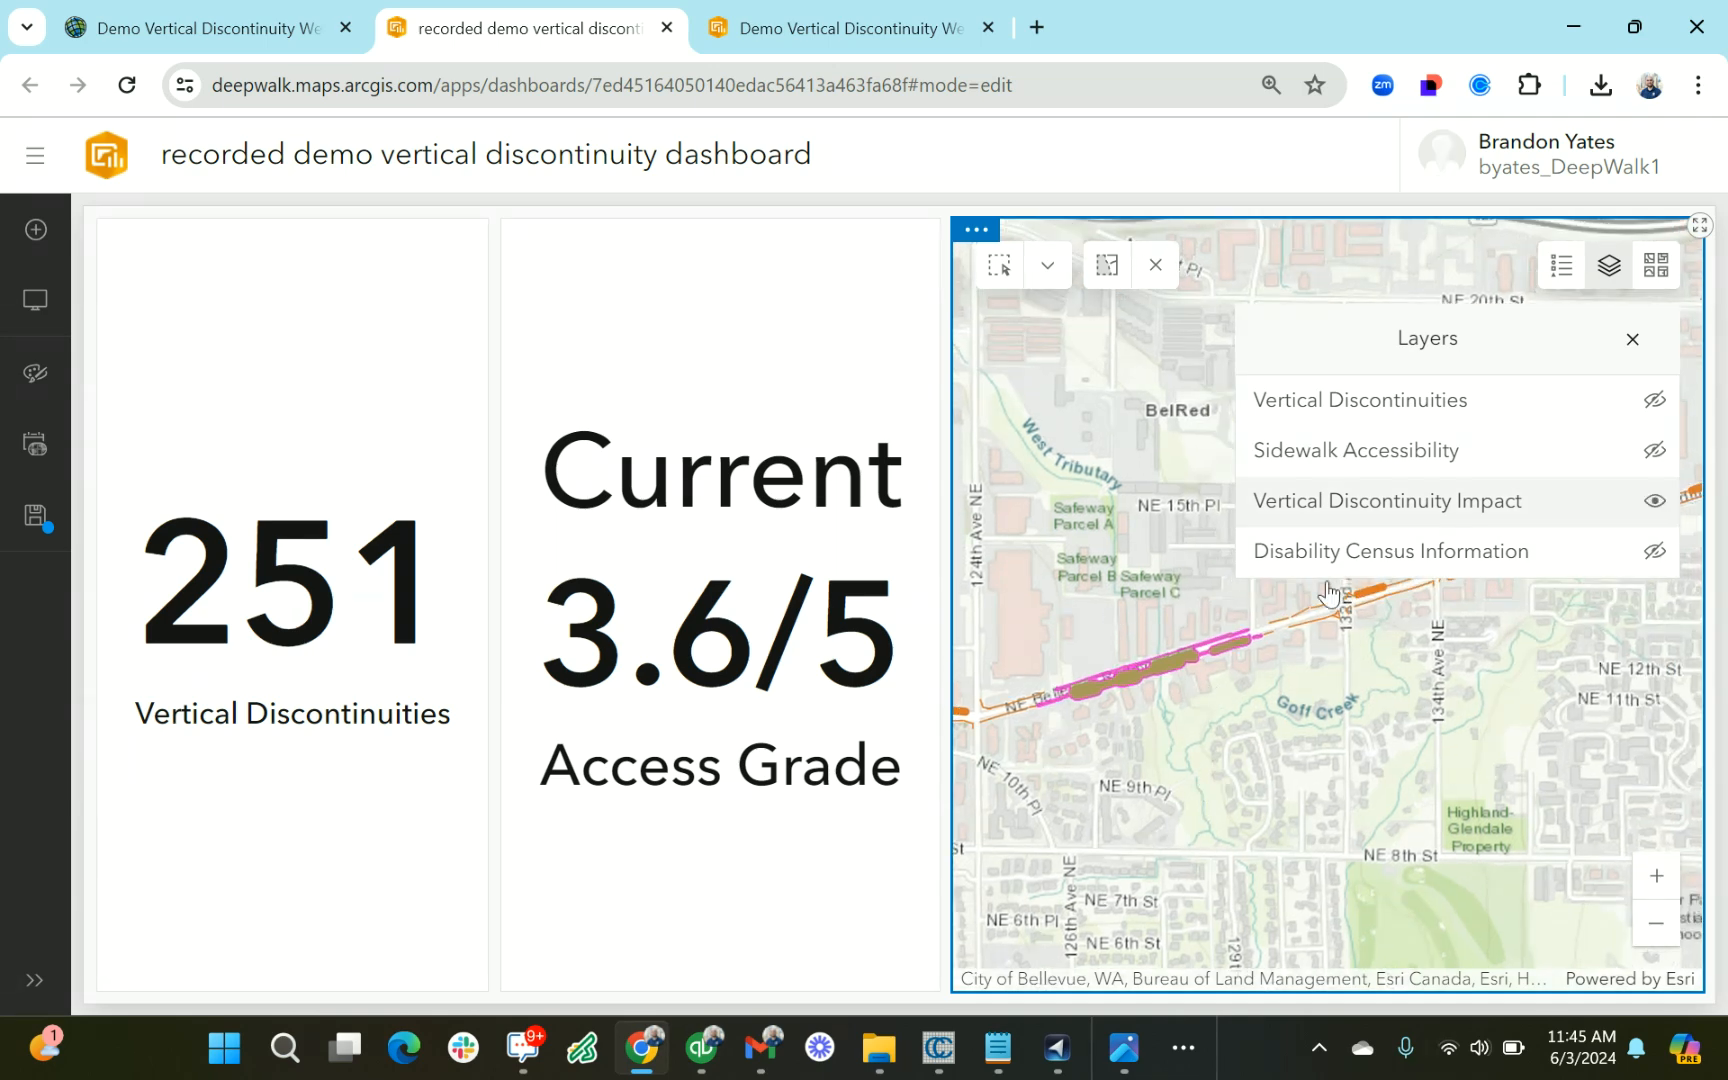
# Rectangle-select all impact segments along the Bellevue Way NE corridor, including the cross street through Clyde Hill
pyautogui.scroll(-1, 1289, 663)
pyautogui.moveTo(1031, 394); pyautogui.dragTo(1258, 536)
pyautogui.click(999, 265)
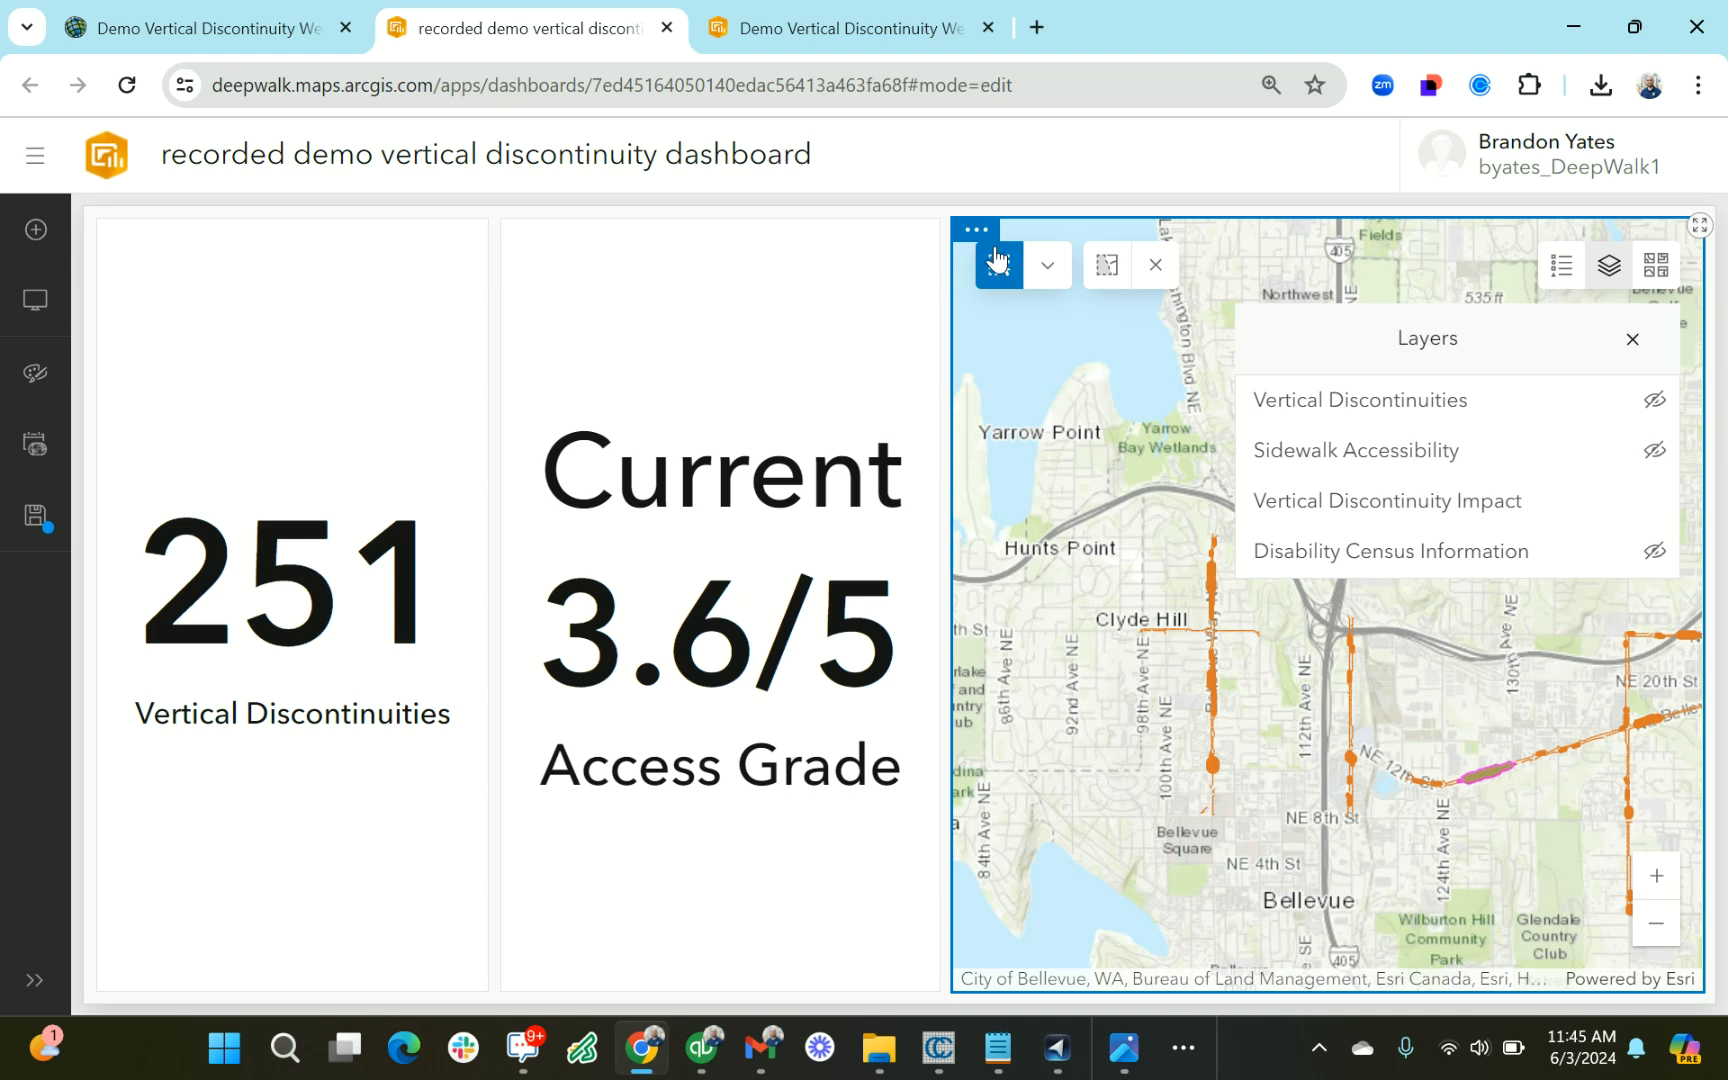
pyautogui.moveTo(1140, 490); pyautogui.dragTo(1261, 862)
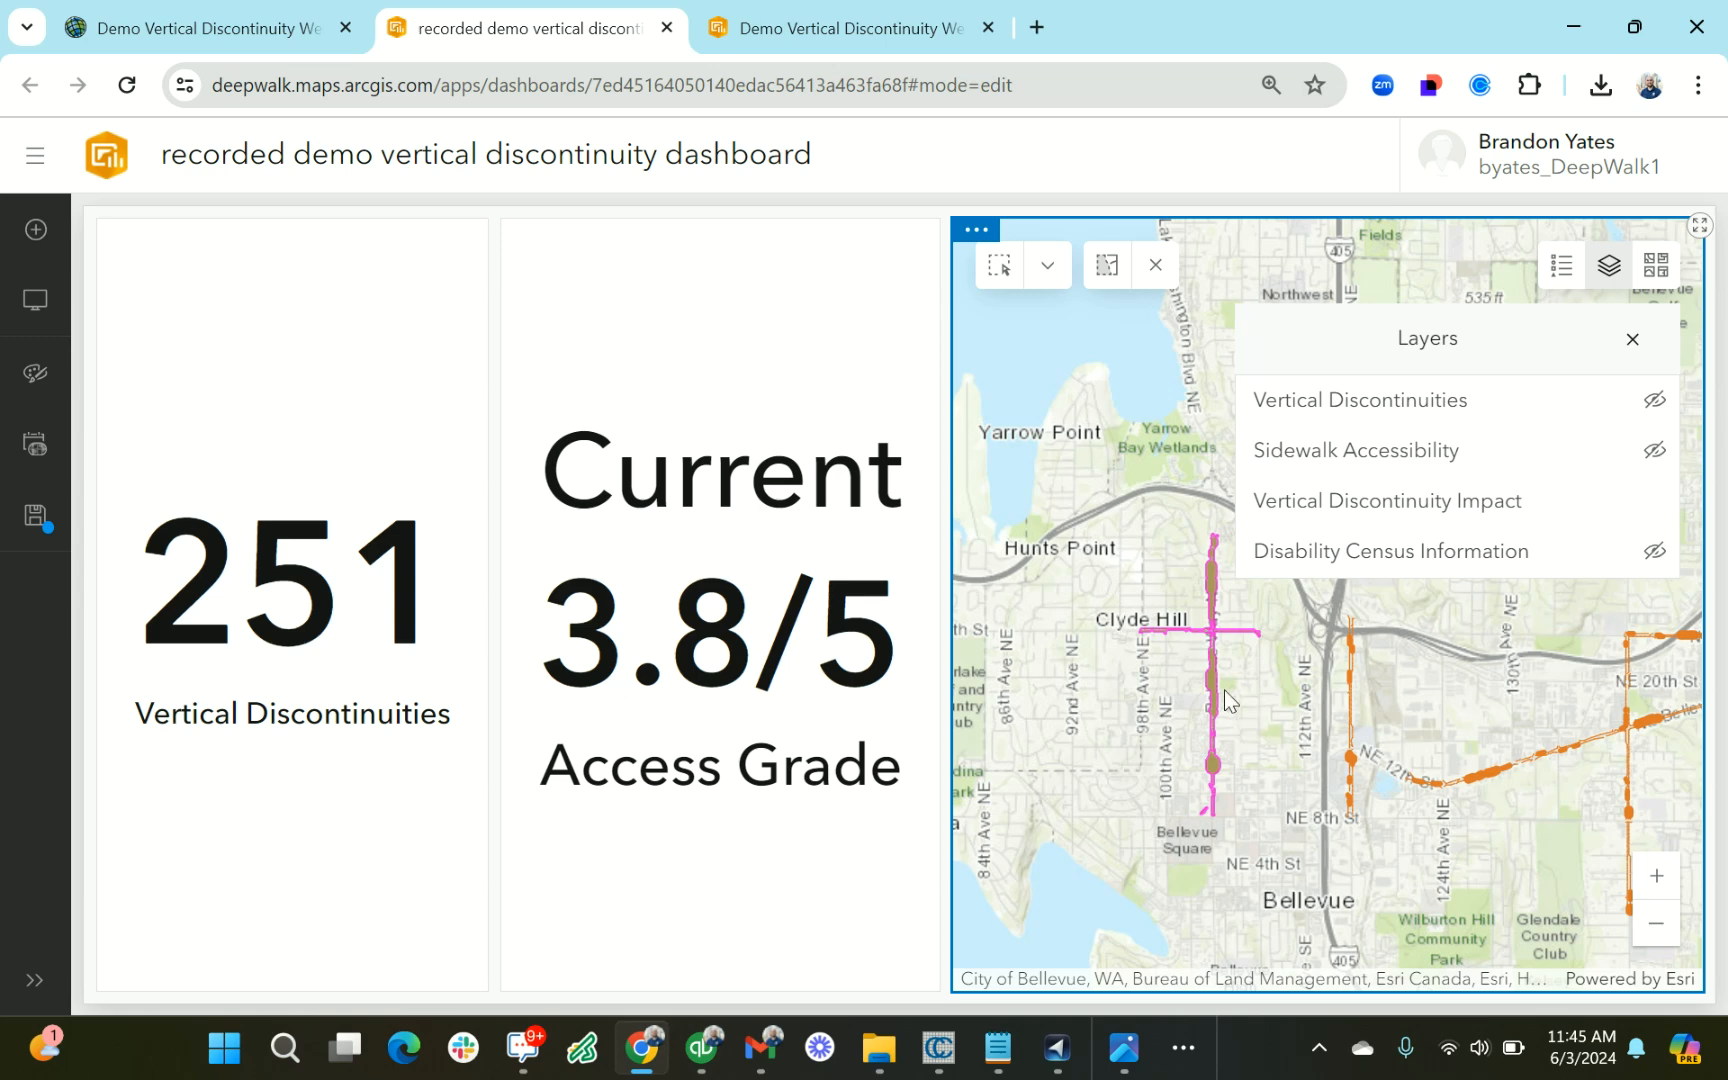
# Show the Vertical Discontinuities layer again and examine its points against the impact segments along Bellevue Way NE
pyautogui.scroll(5, 1215, 665)
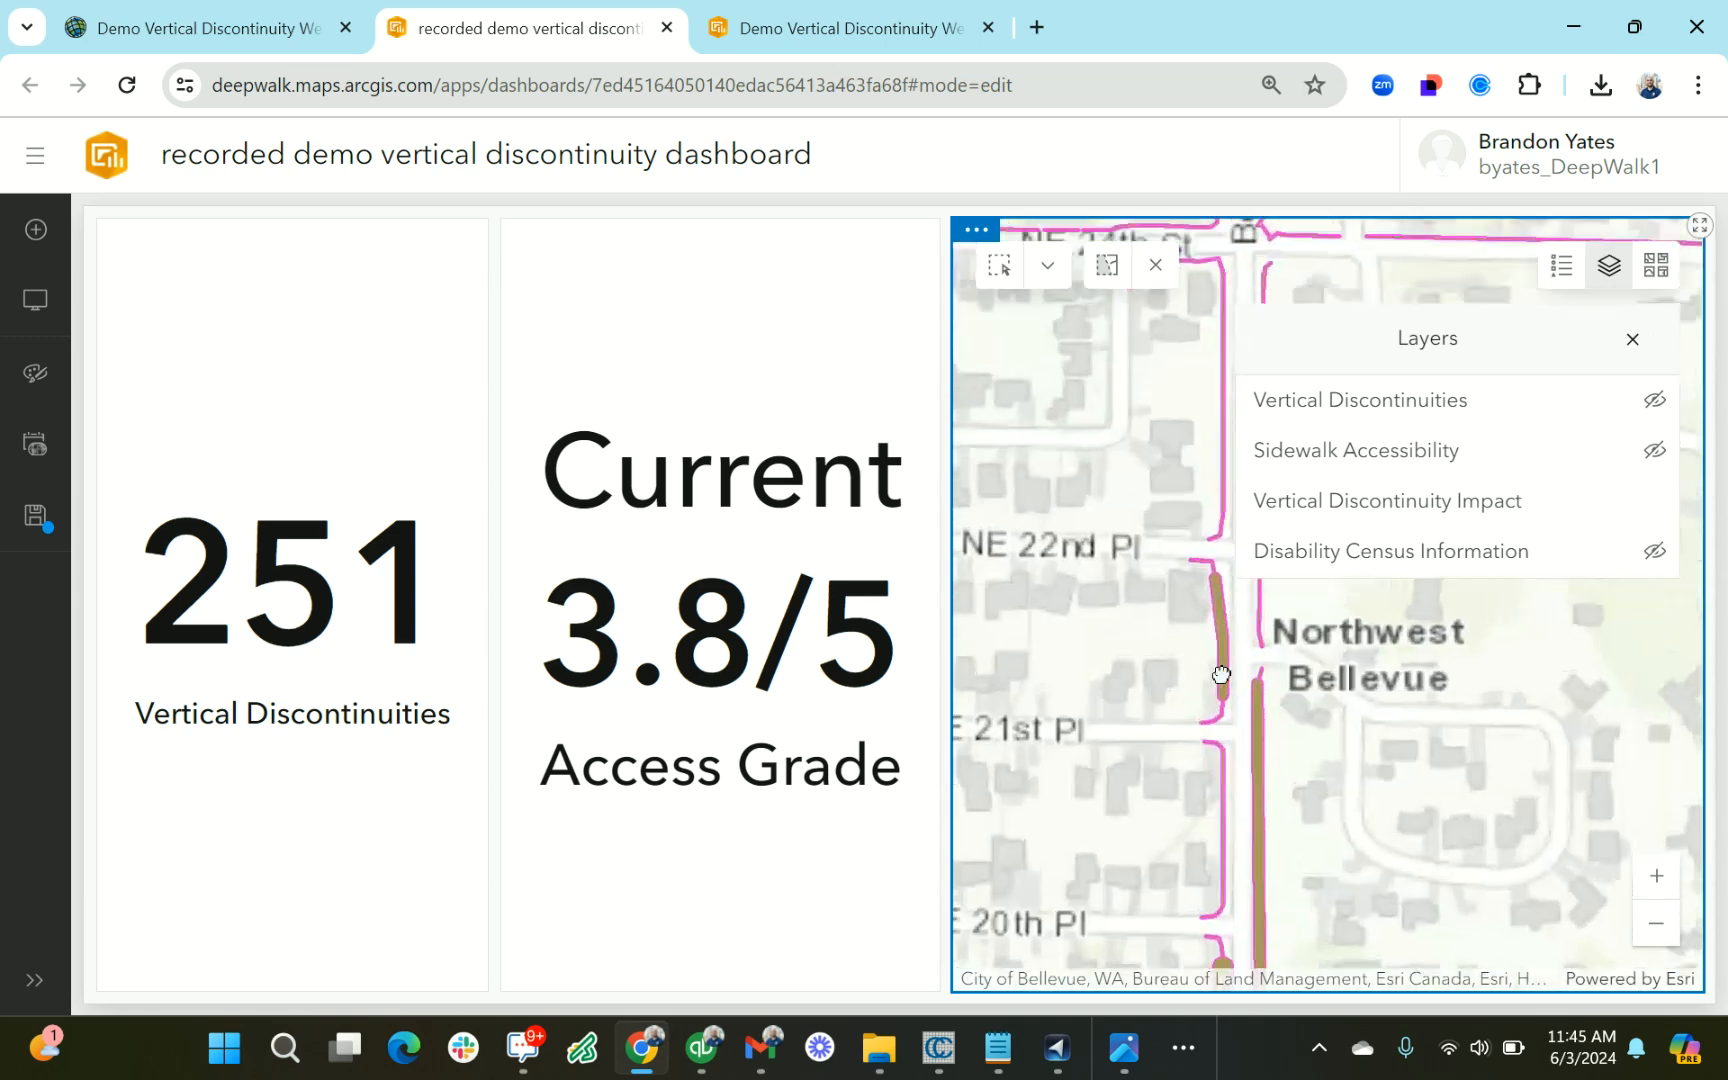
pyautogui.scroll(-2, 1221, 675)
pyautogui.click(1650, 402)
pyautogui.moveTo(1578, 752); pyautogui.dragTo(1273, 598)
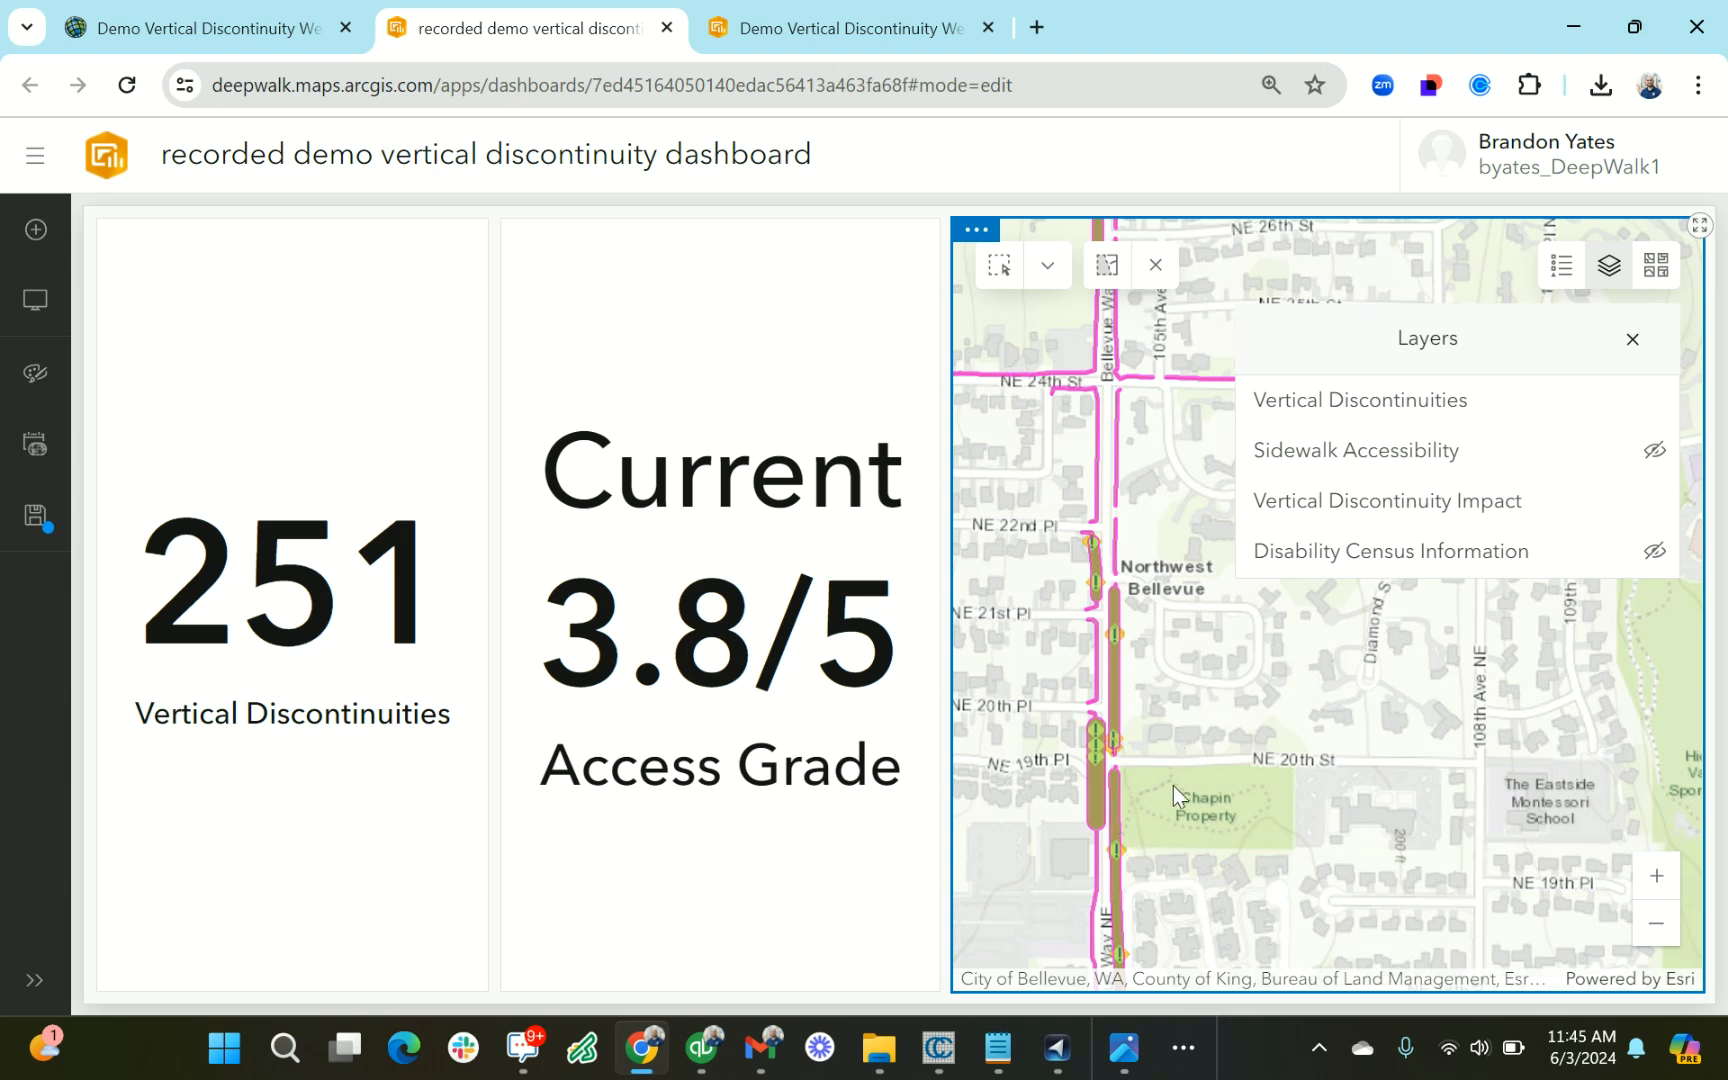
pyautogui.moveTo(1173, 784); pyautogui.dragTo(1190, 733)
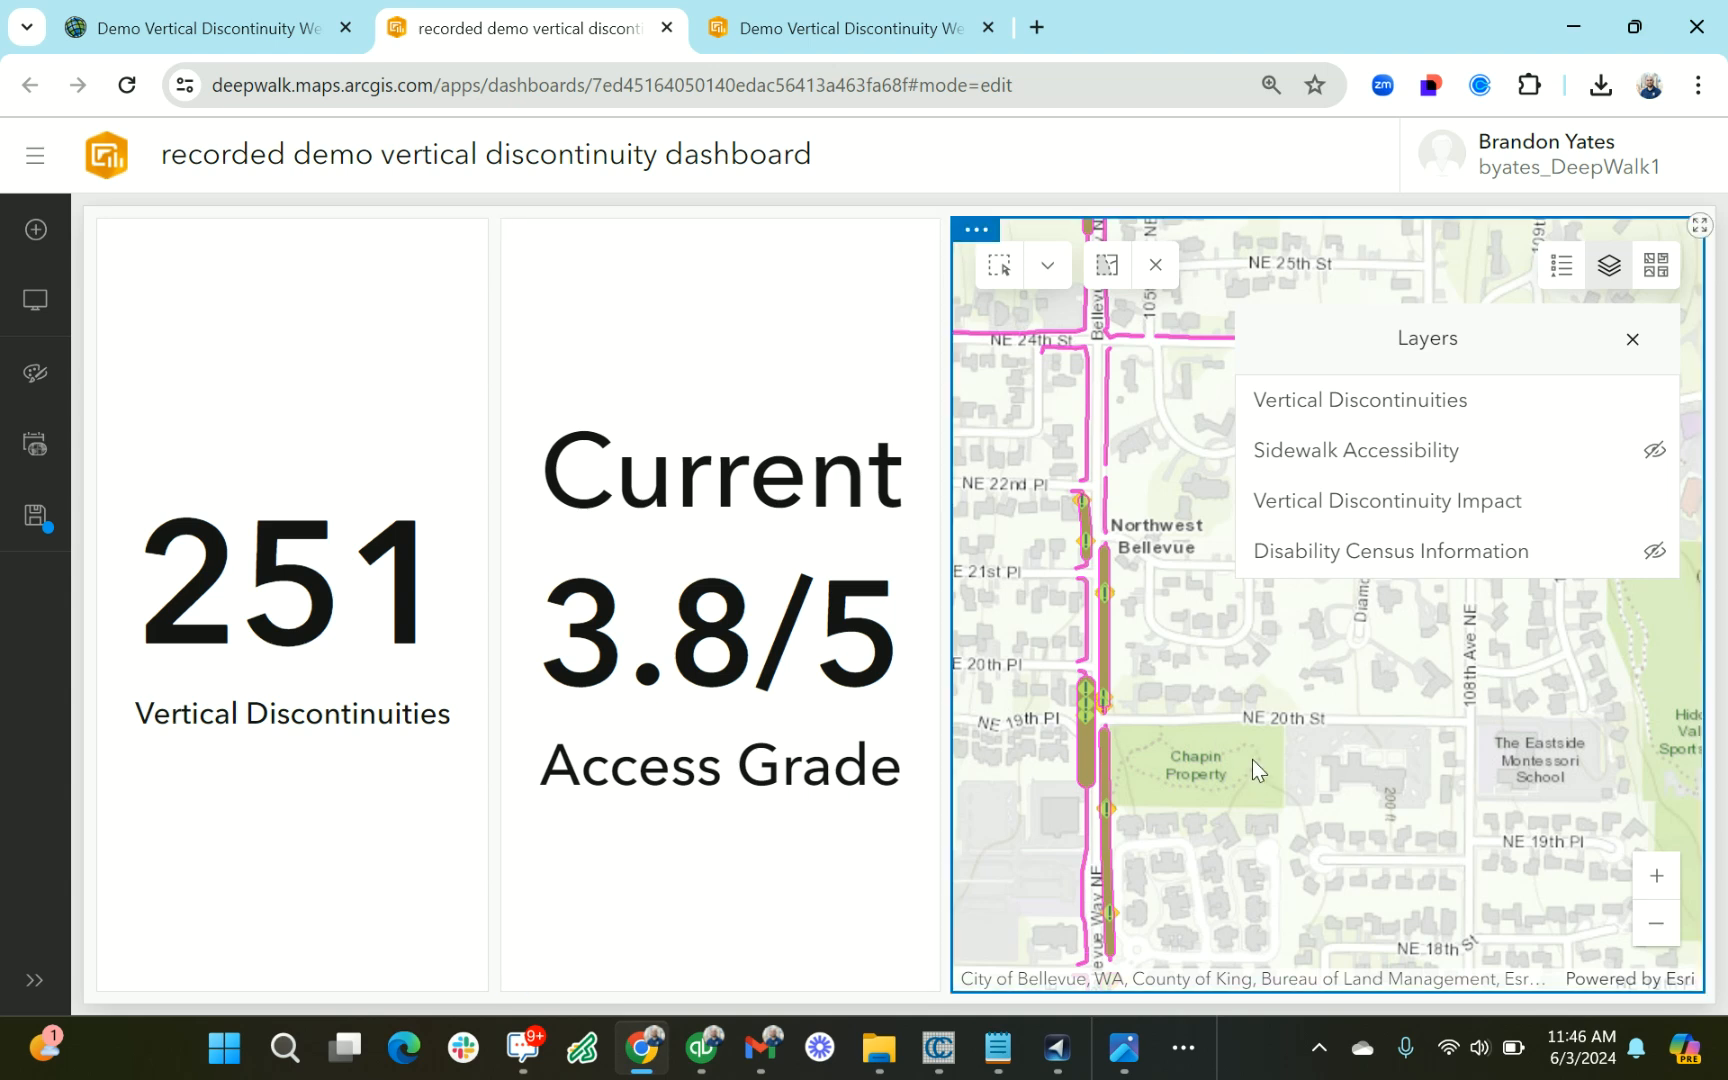
pyautogui.moveTo(1252, 773); pyautogui.dragTo(1277, 706)
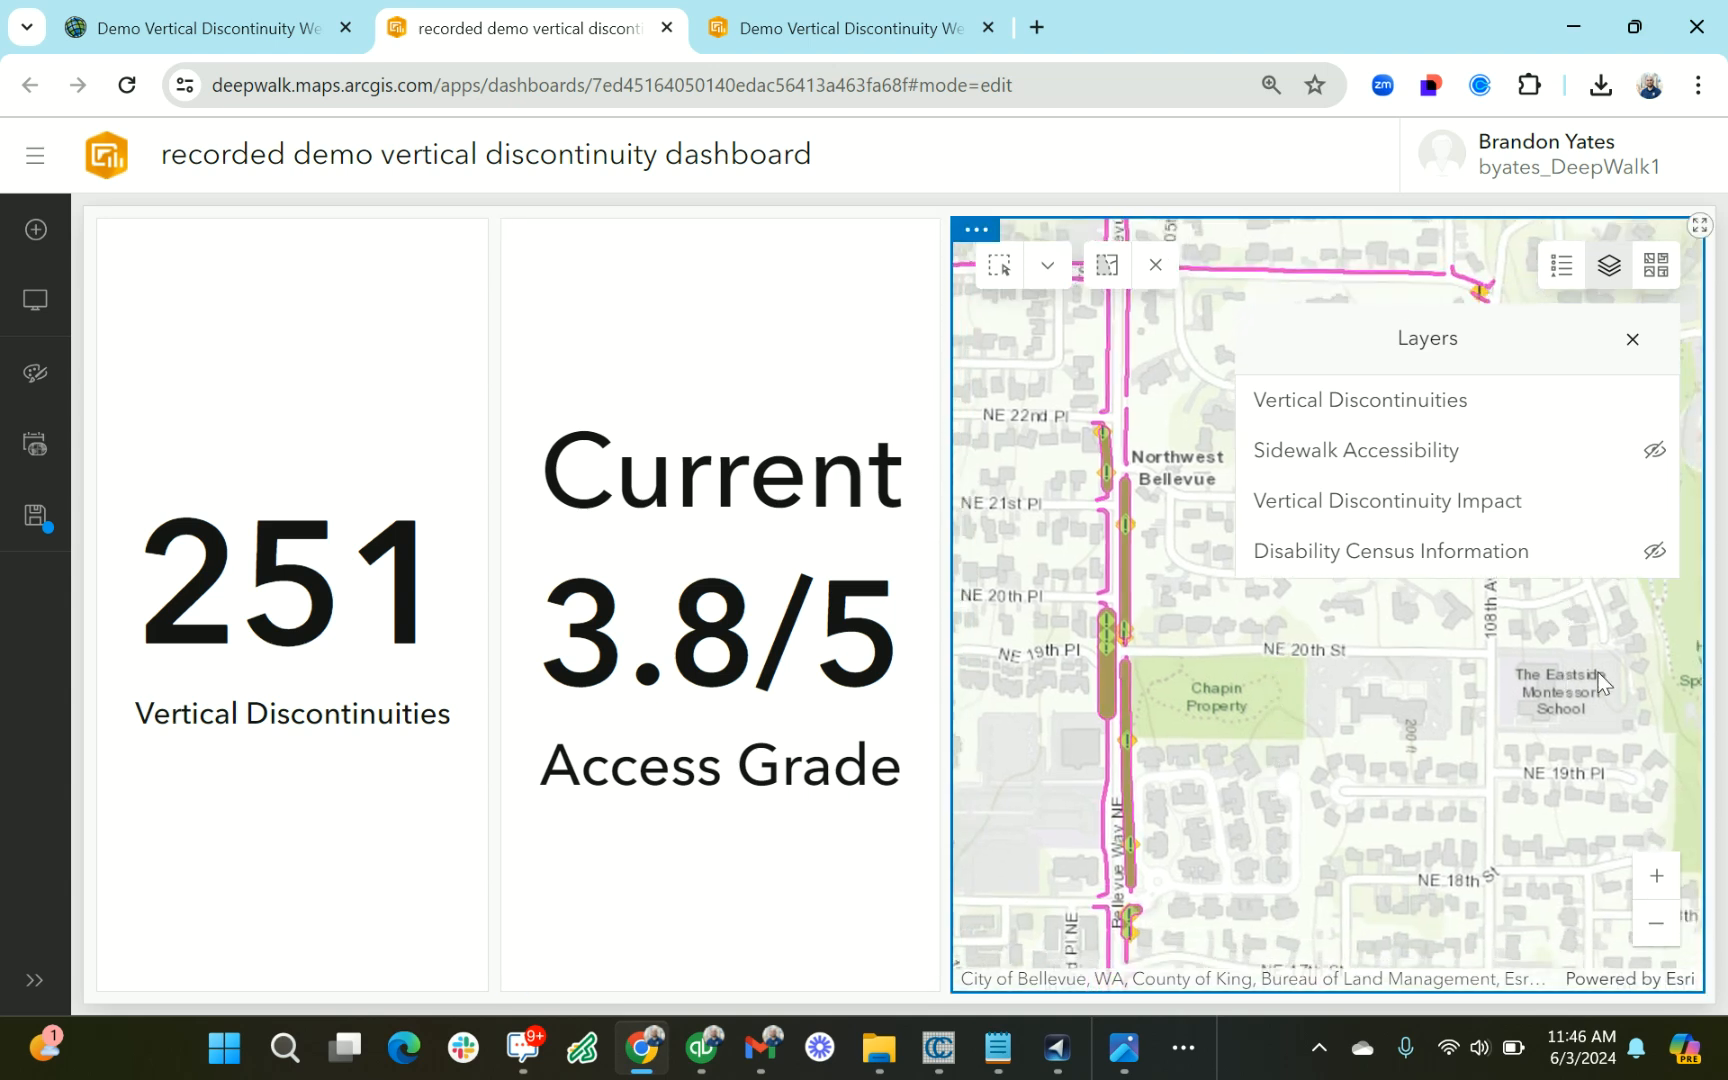
# Turn the Sidewalk Accessibility and Disability Census Information layers back on, dismiss the census tract pop-up, and reopen the layer list
pyautogui.click(1659, 450)
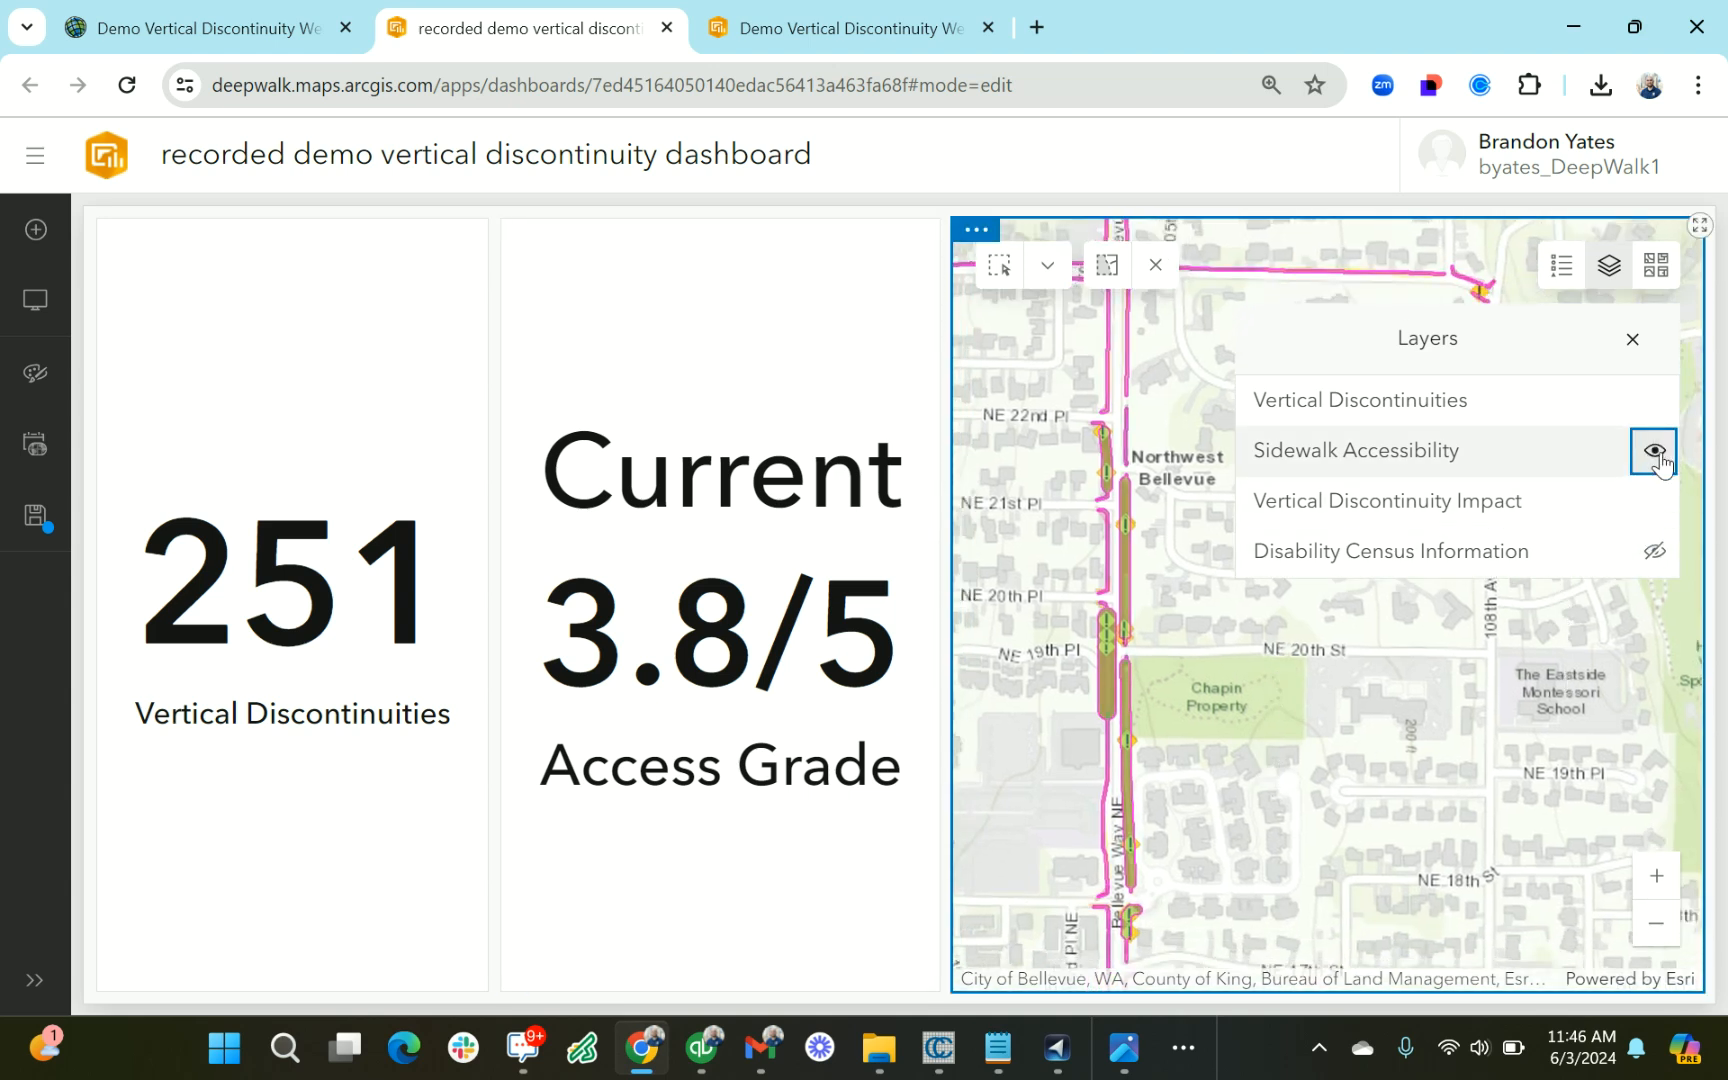
pyautogui.click(1655, 551)
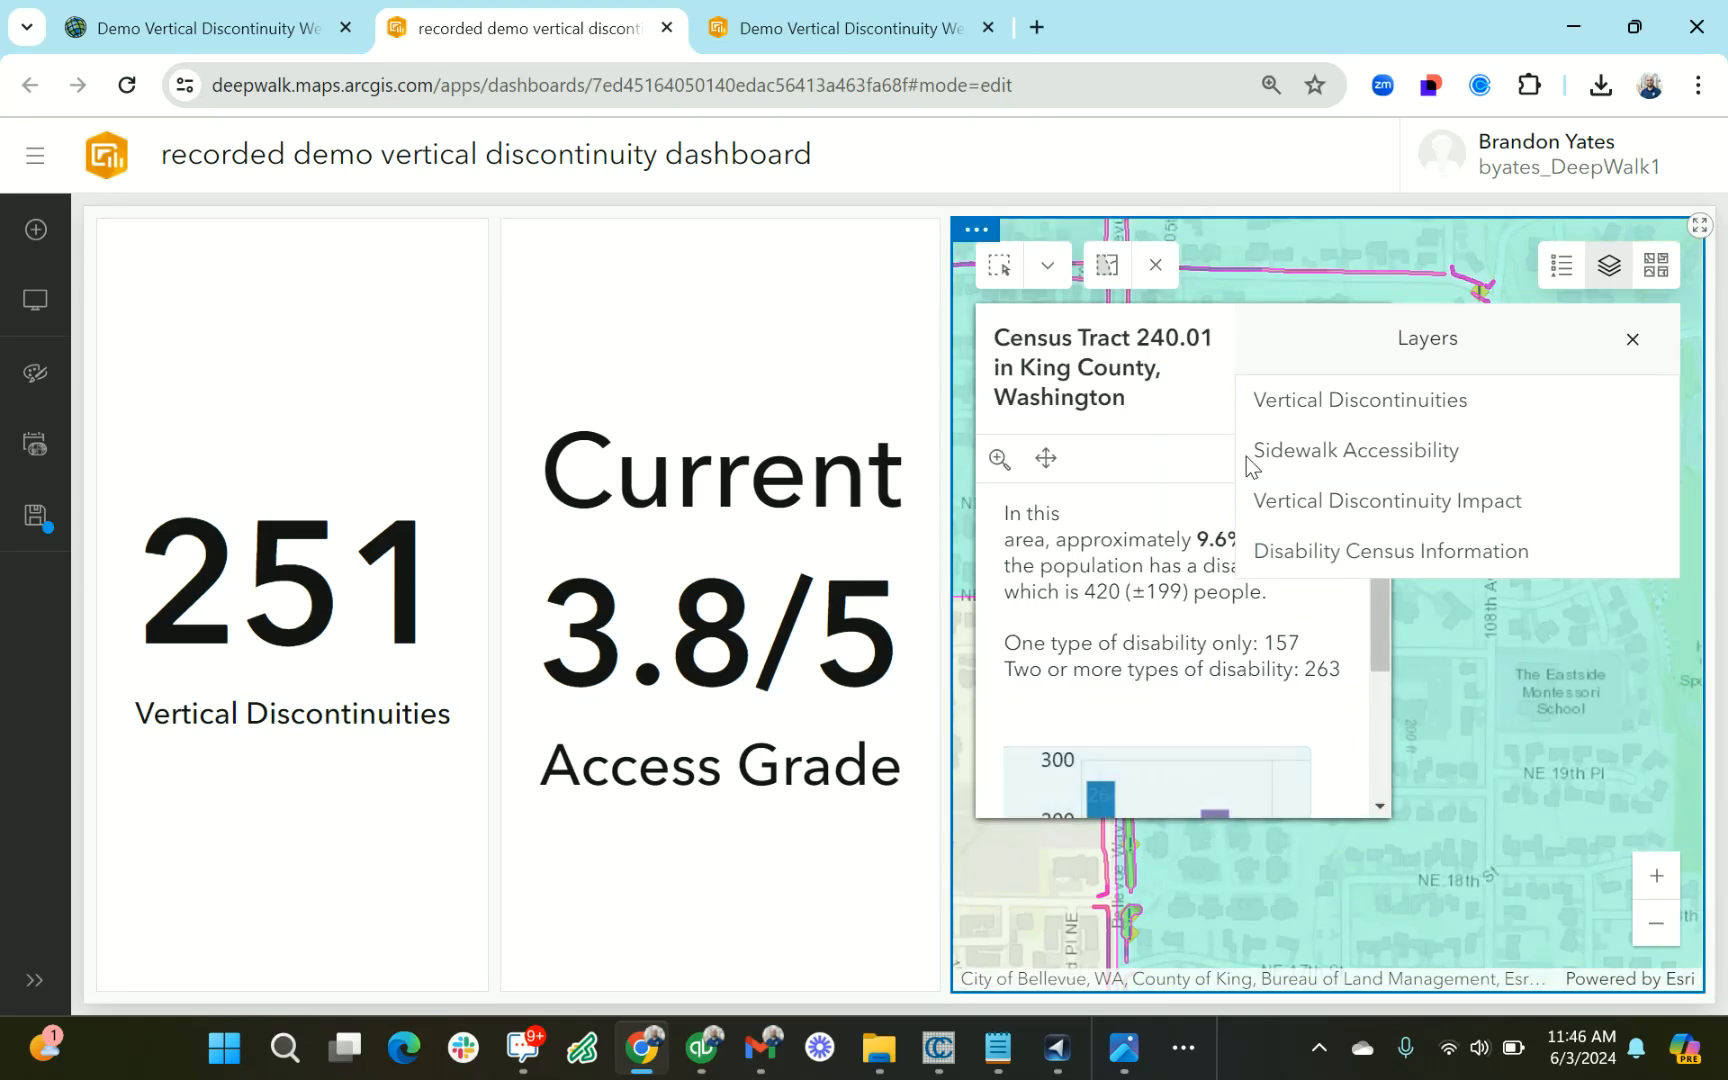
pyautogui.click(1634, 341)
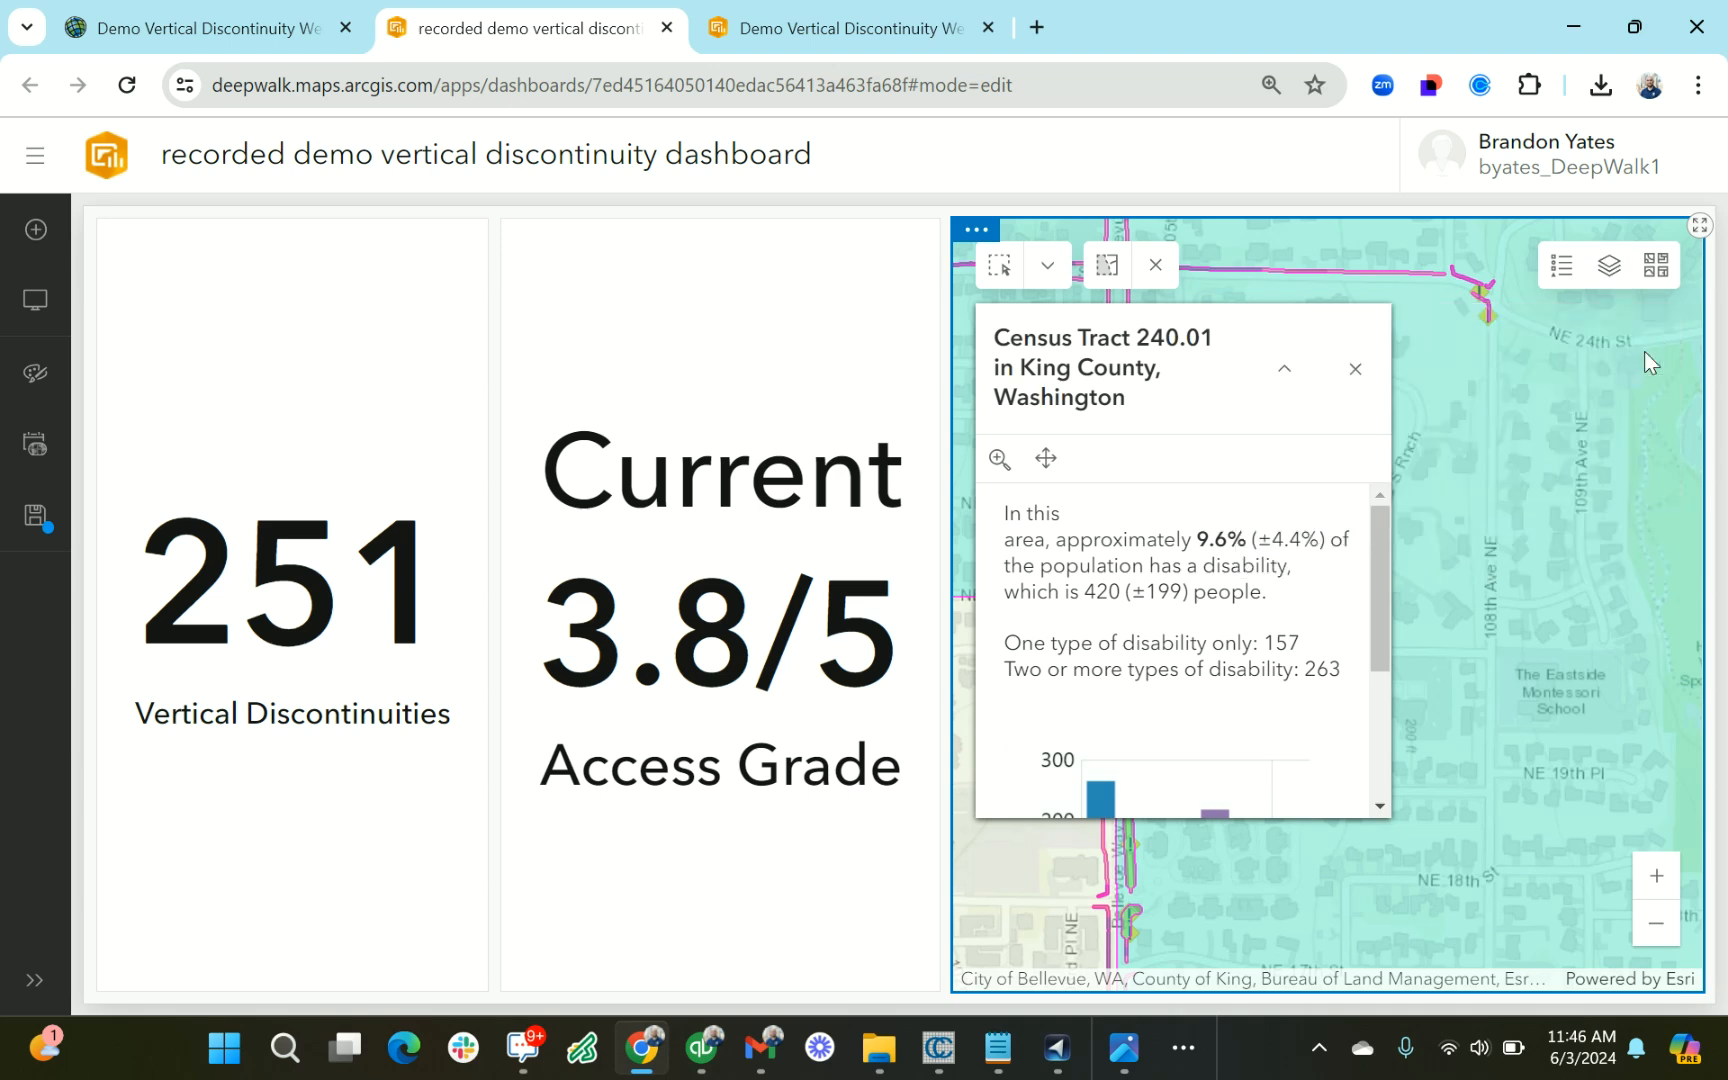
pyautogui.click(1360, 369)
pyautogui.click(1608, 265)
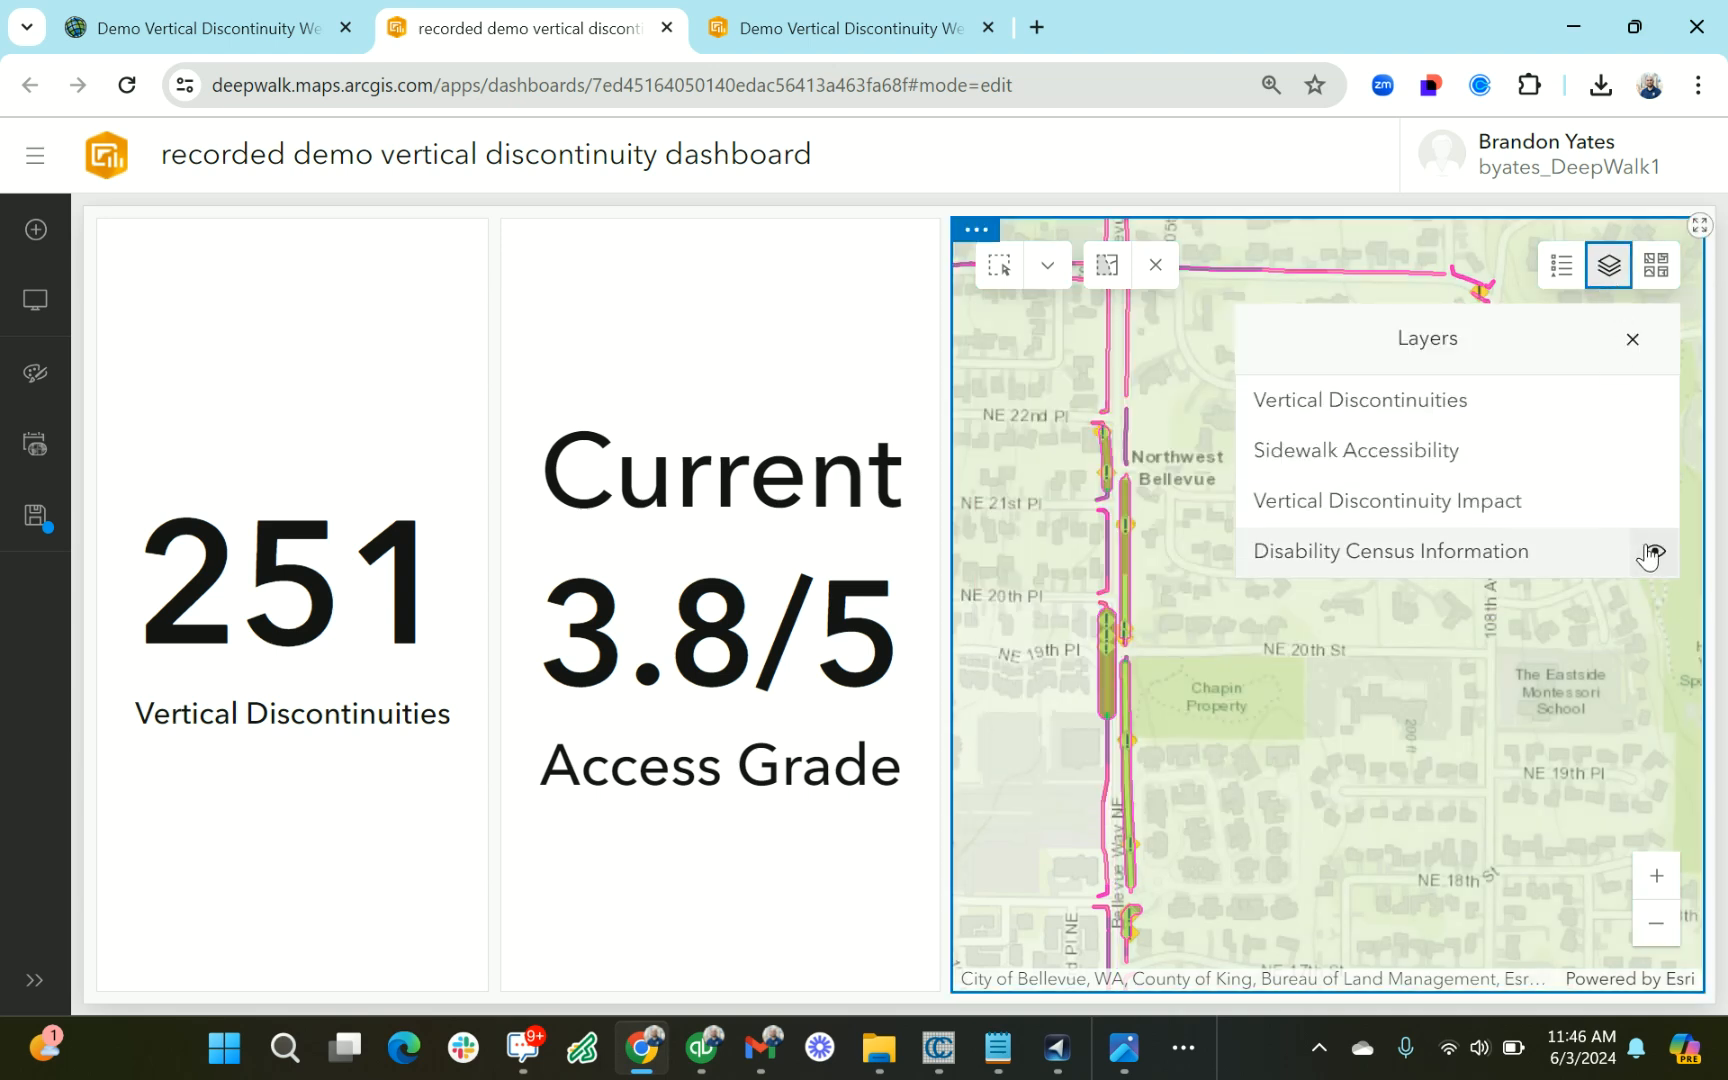
# Hide the Disability Census Information layer on the map and close the layer list
pyautogui.click(1655, 551)
pyautogui.click(1610, 266)
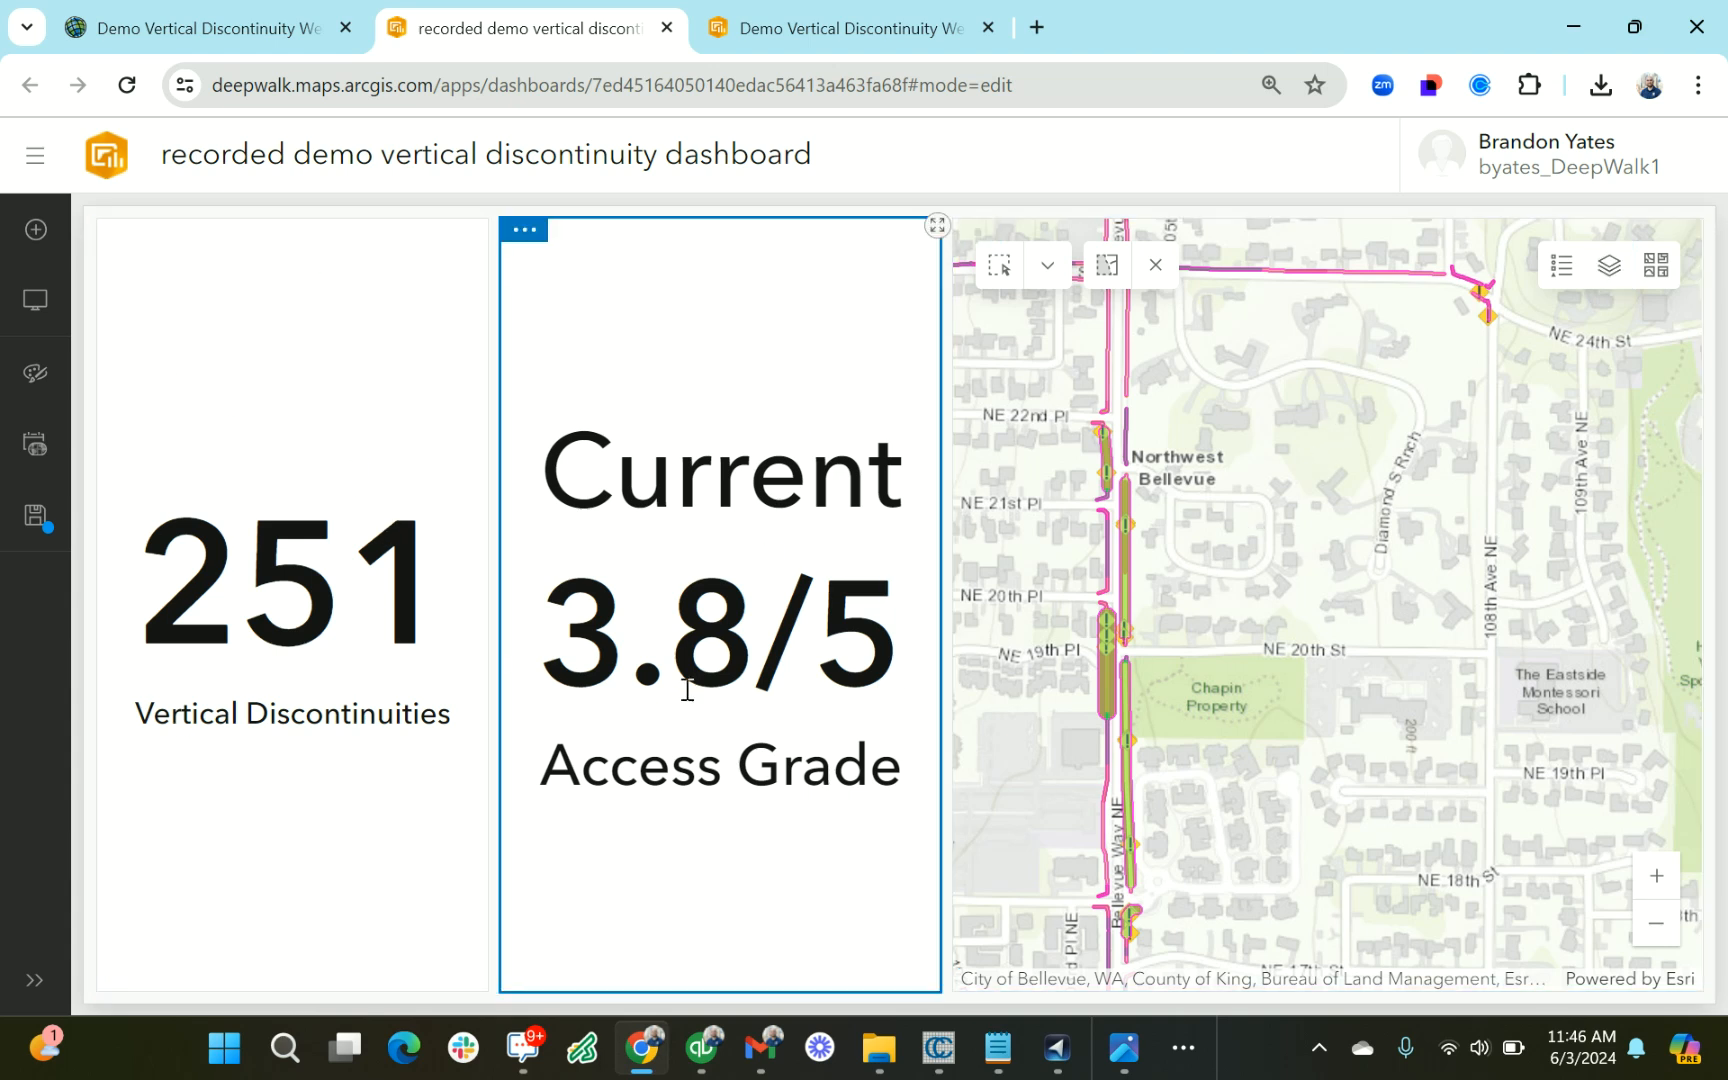
# Add an indicator between the Current Access Grade indicator and the map, based on the Vertical Discontinuity Impact layer
pyautogui.click(35, 230)
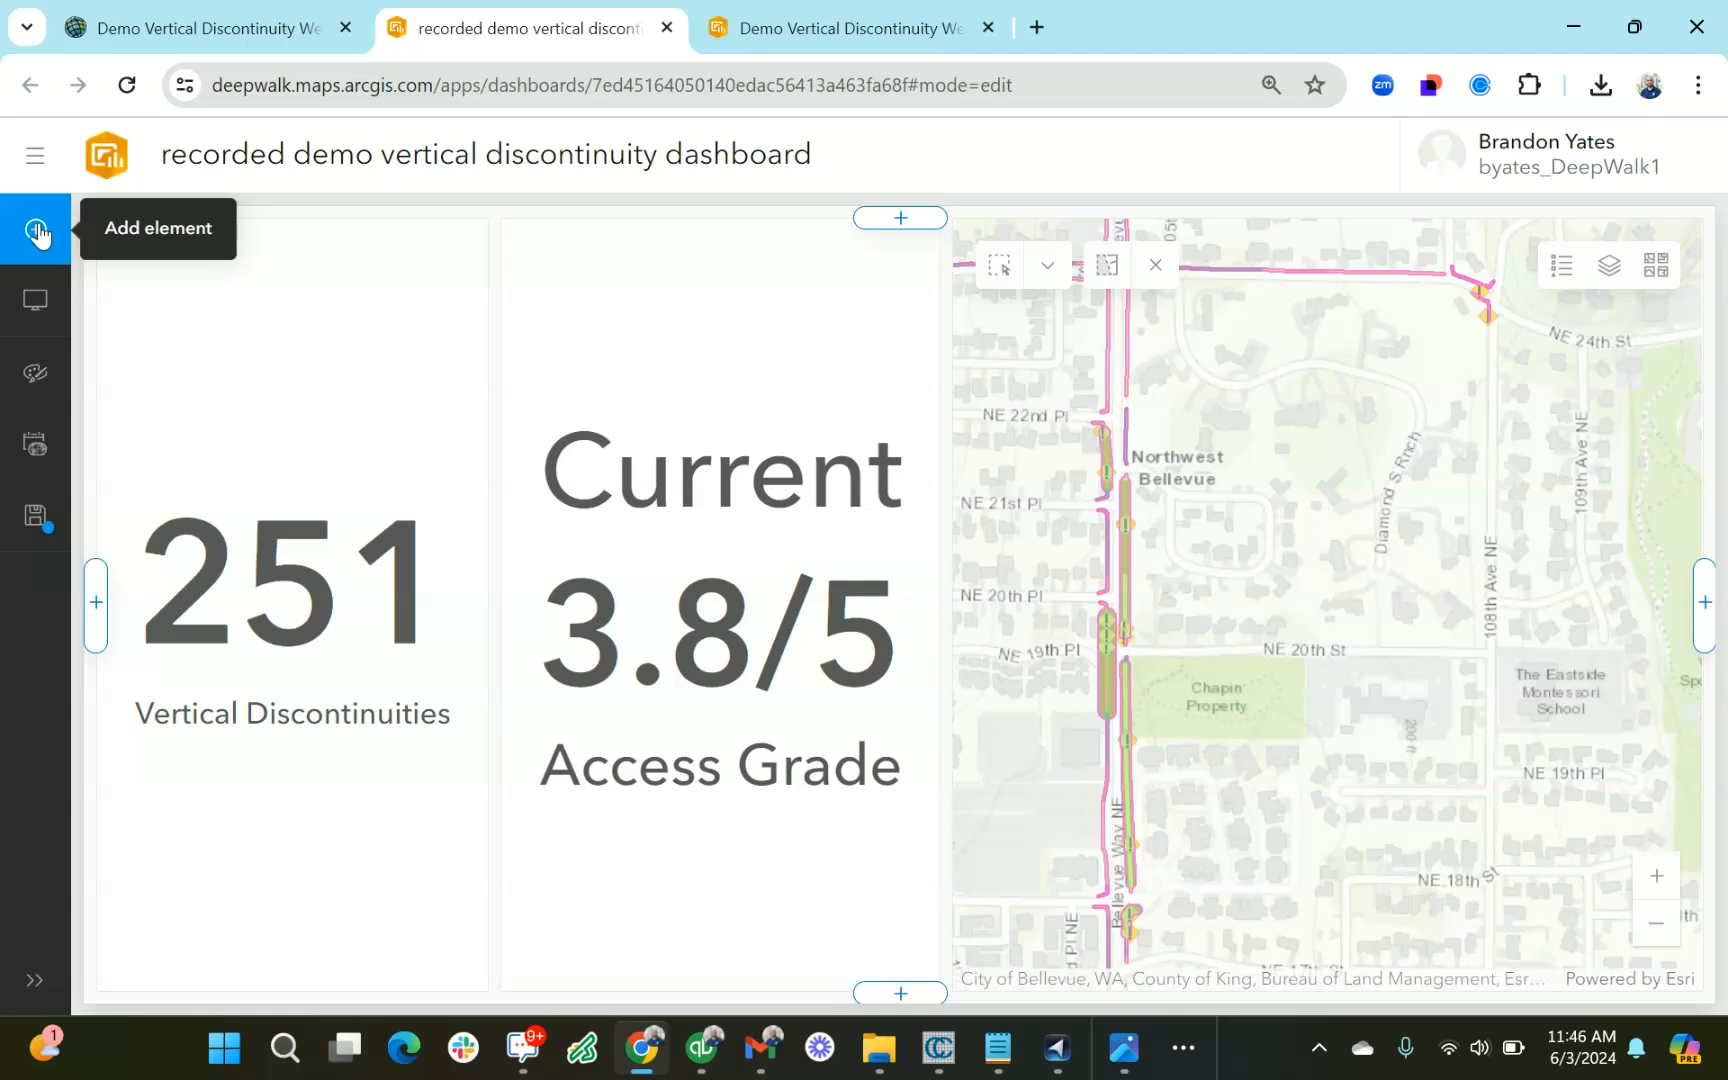
pyautogui.click(907, 606)
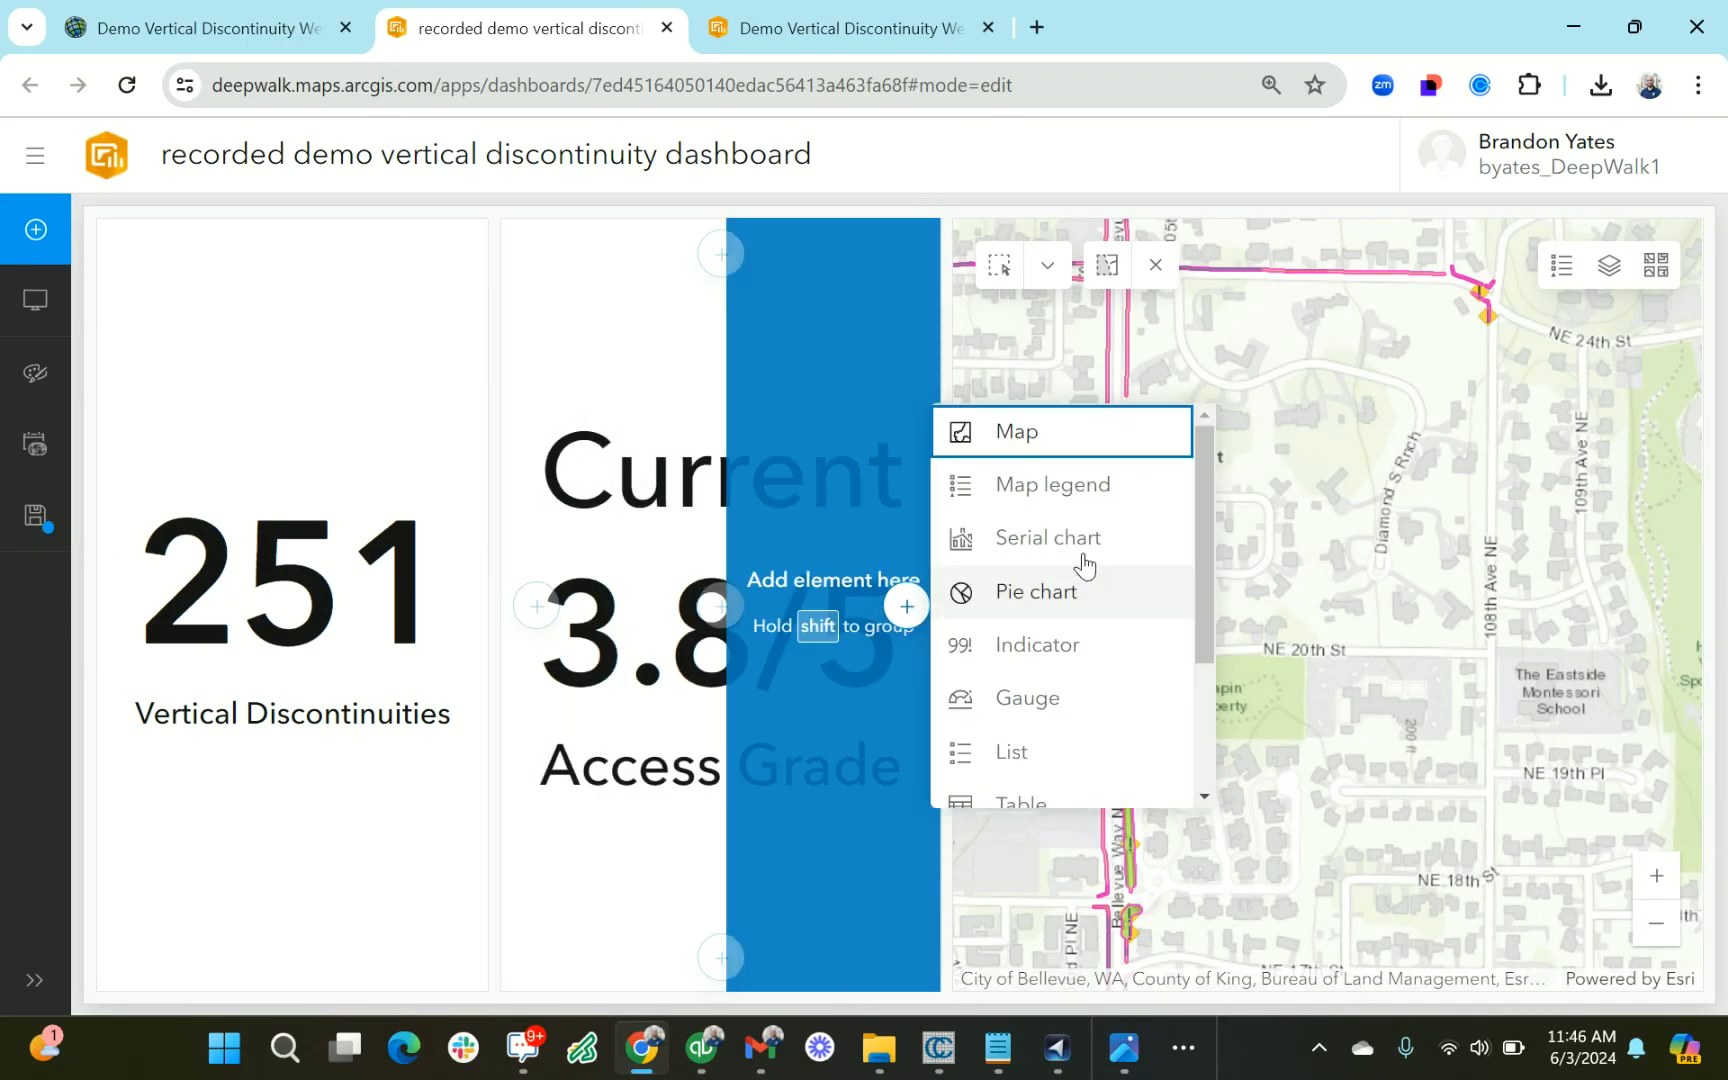
pyautogui.click(1033, 648)
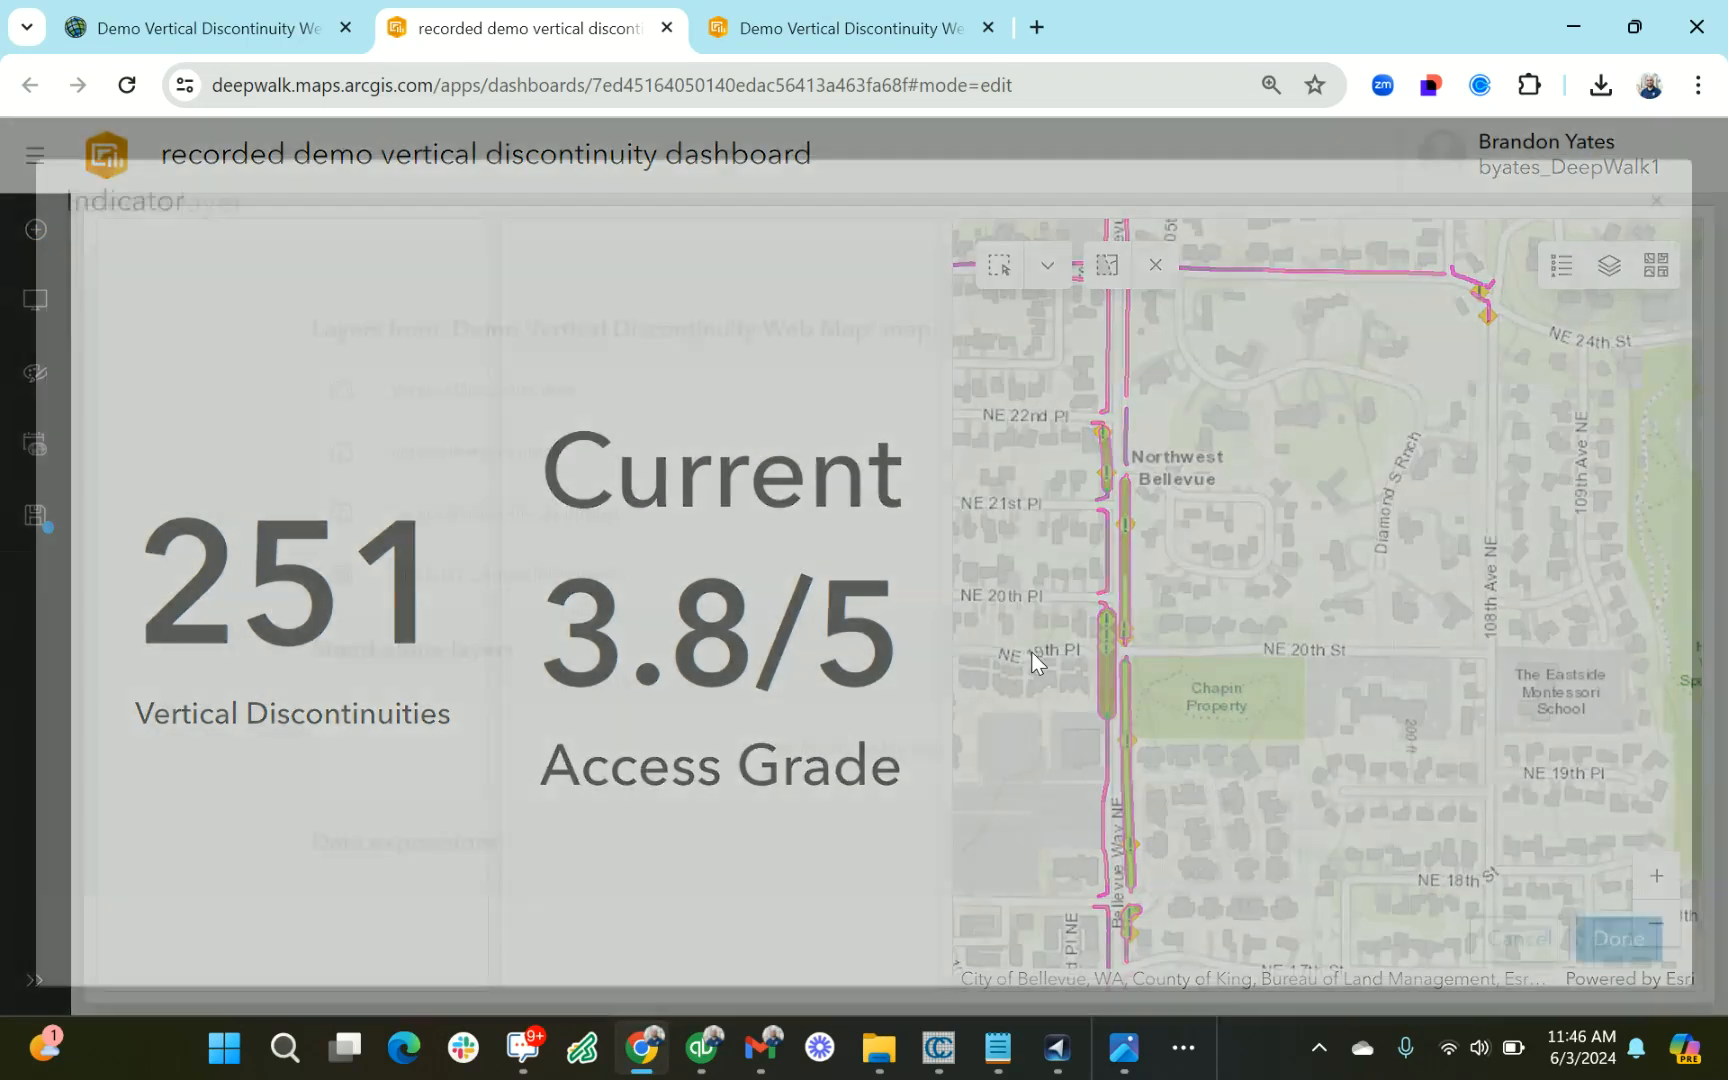
pyautogui.click(648, 519)
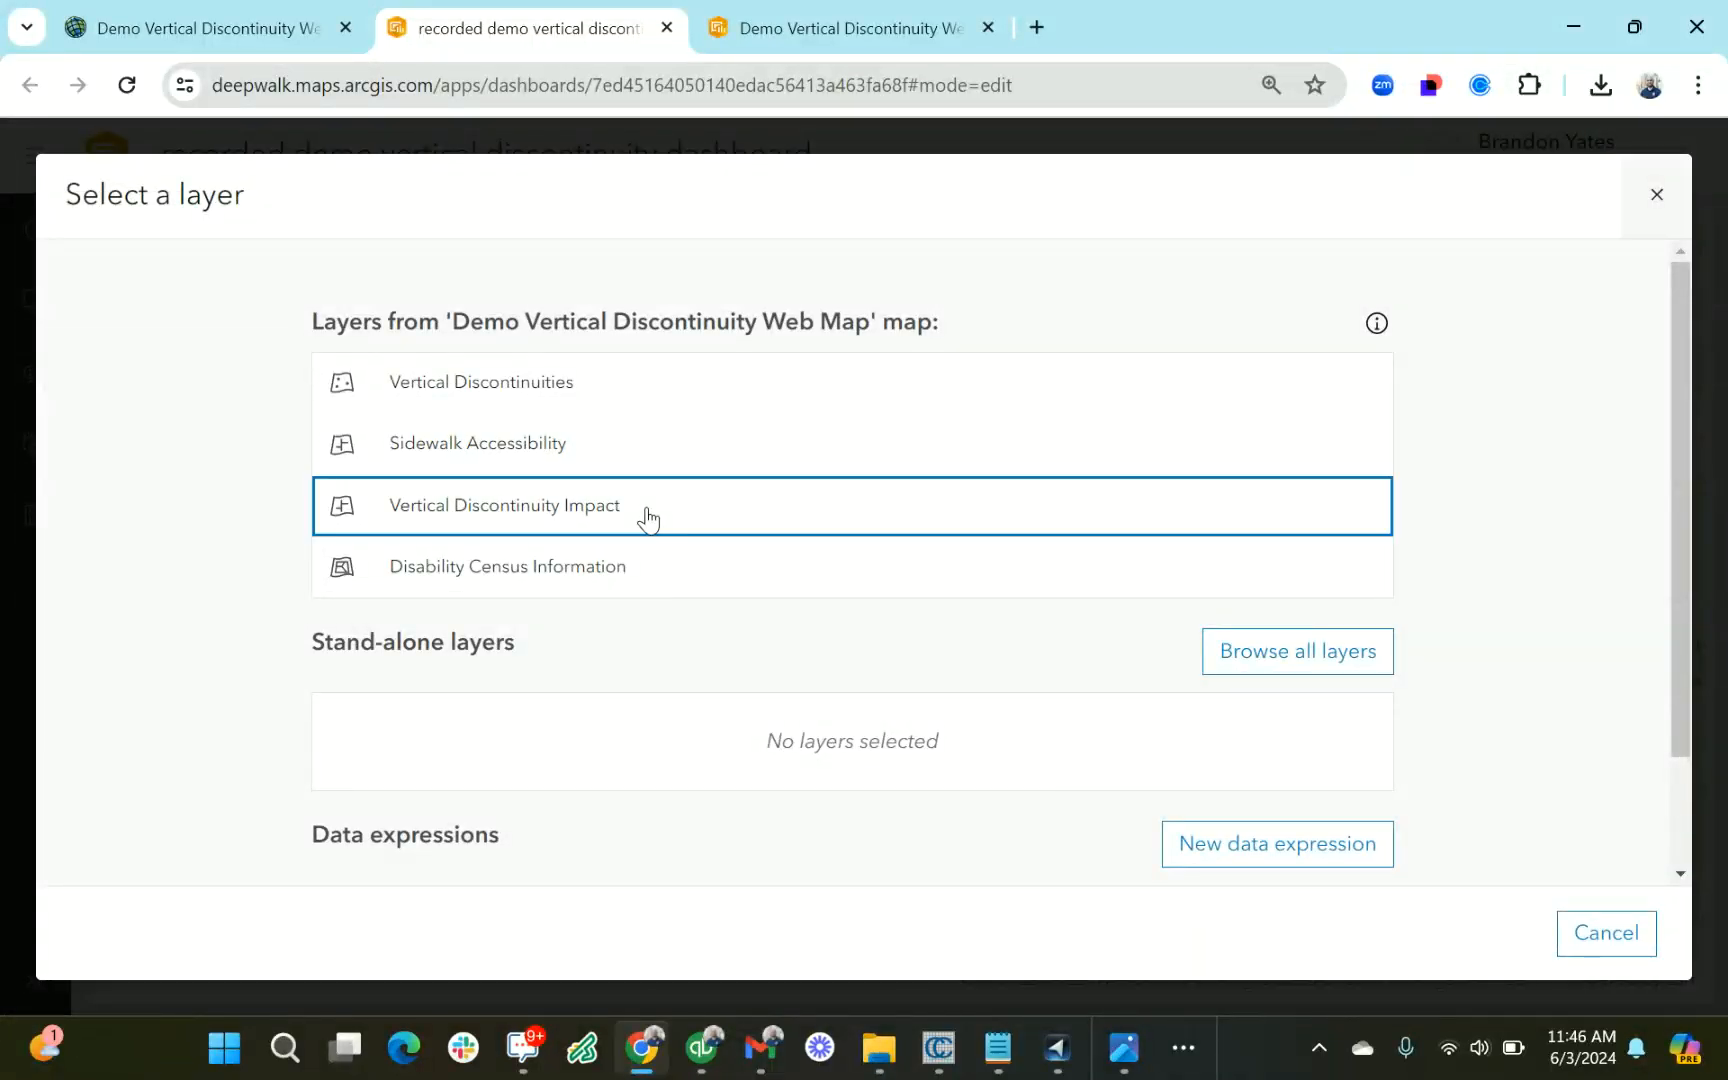
# Set the new indicator's statistic to Average of the vd_fix field
pyautogui.click(484, 750)
pyautogui.click(330, 866)
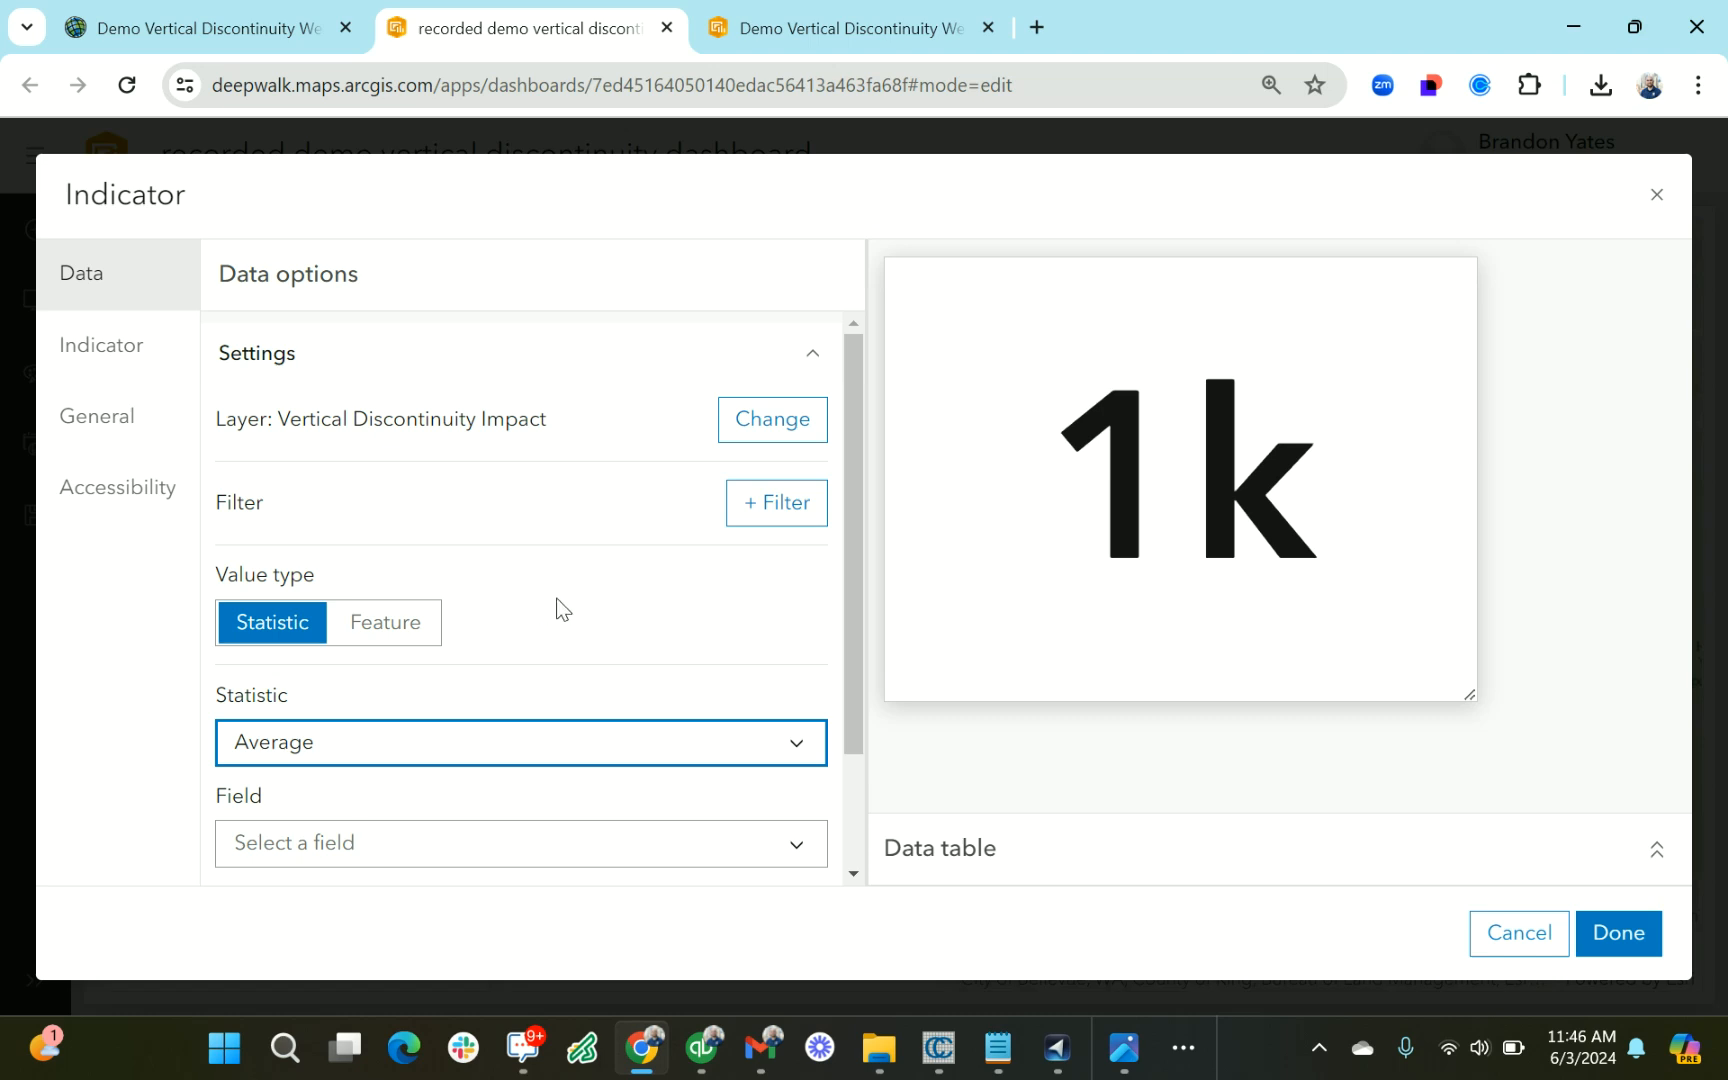
pyautogui.scroll(-1, 448, 678)
pyautogui.click(404, 762)
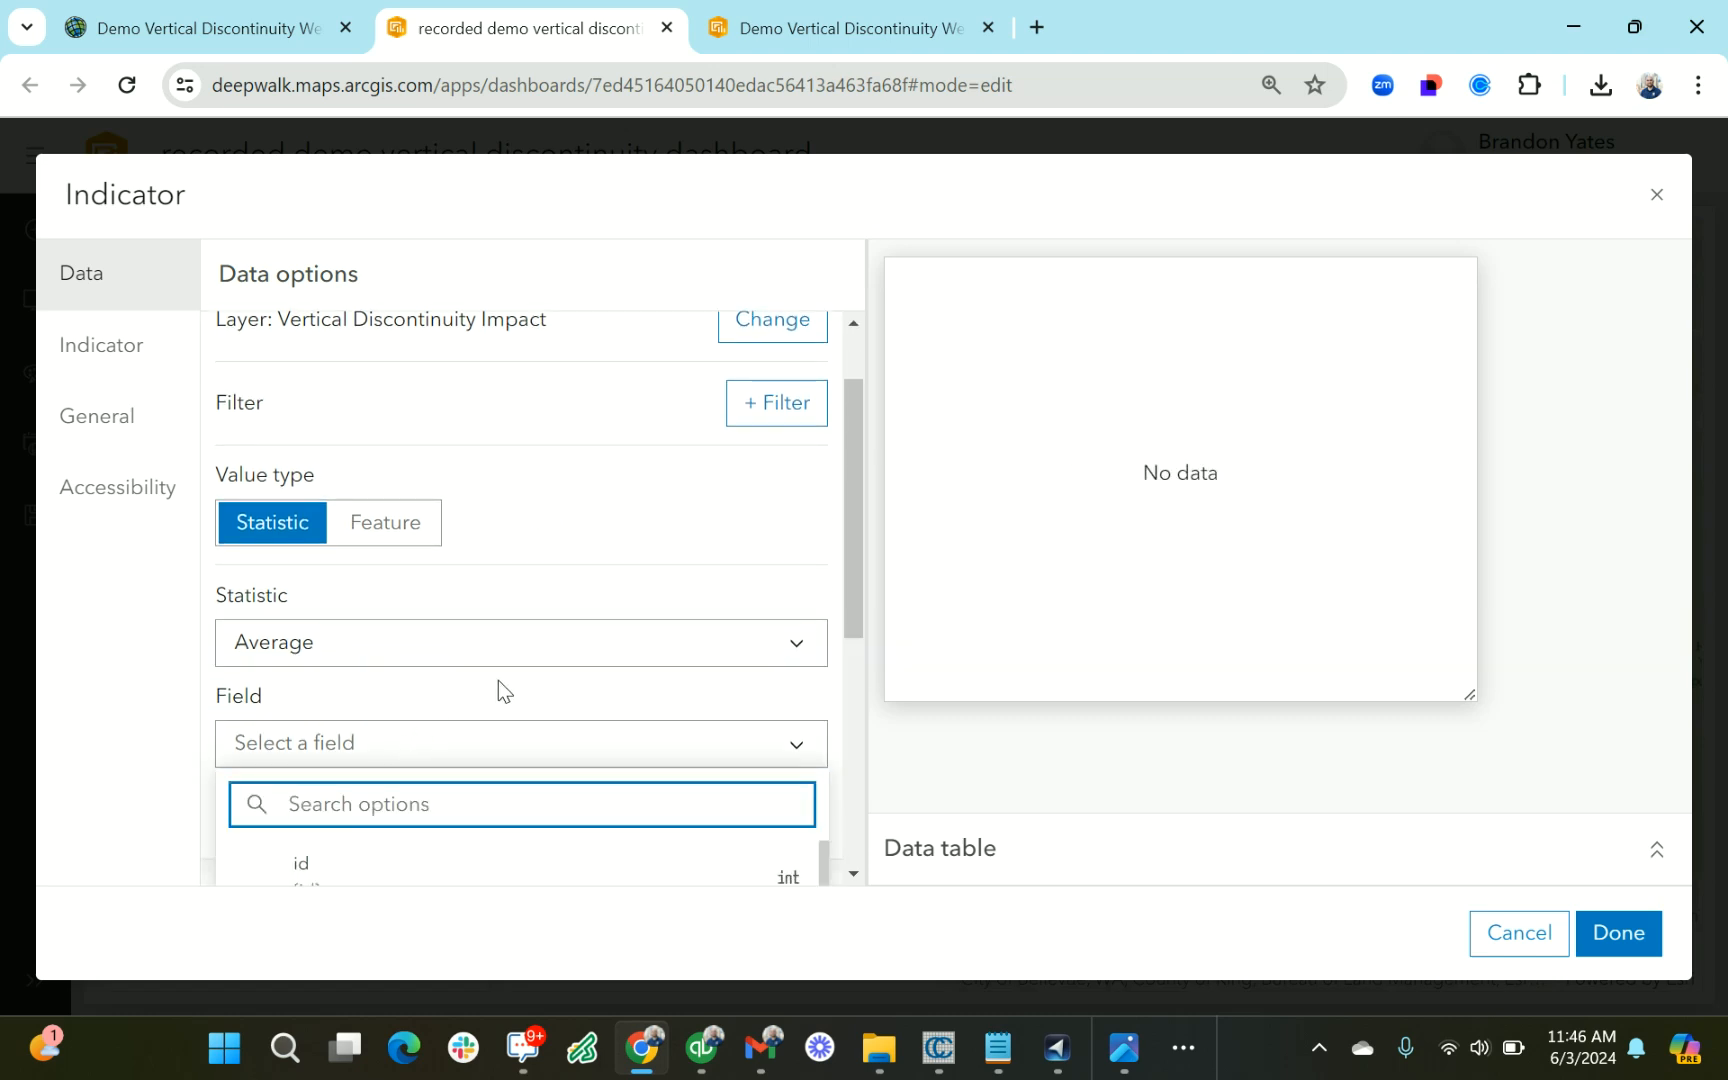
pyautogui.scroll(-2, 498, 690)
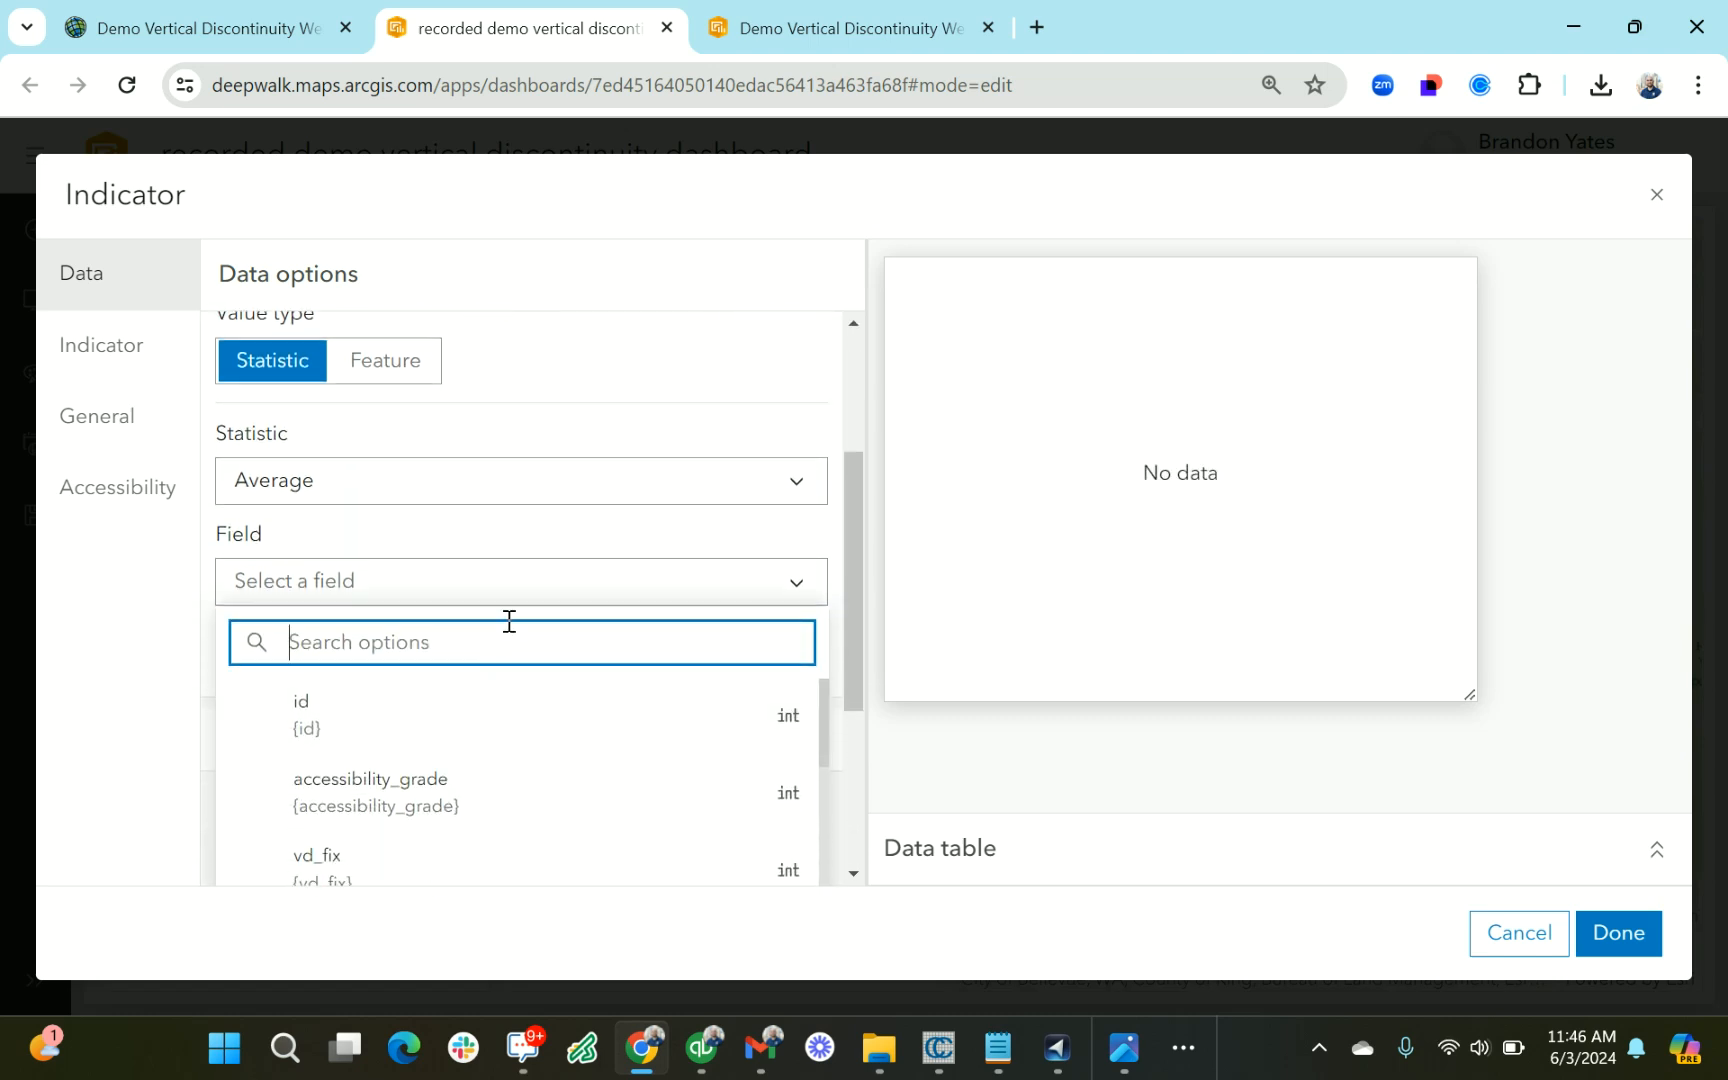
pyautogui.write('vd')
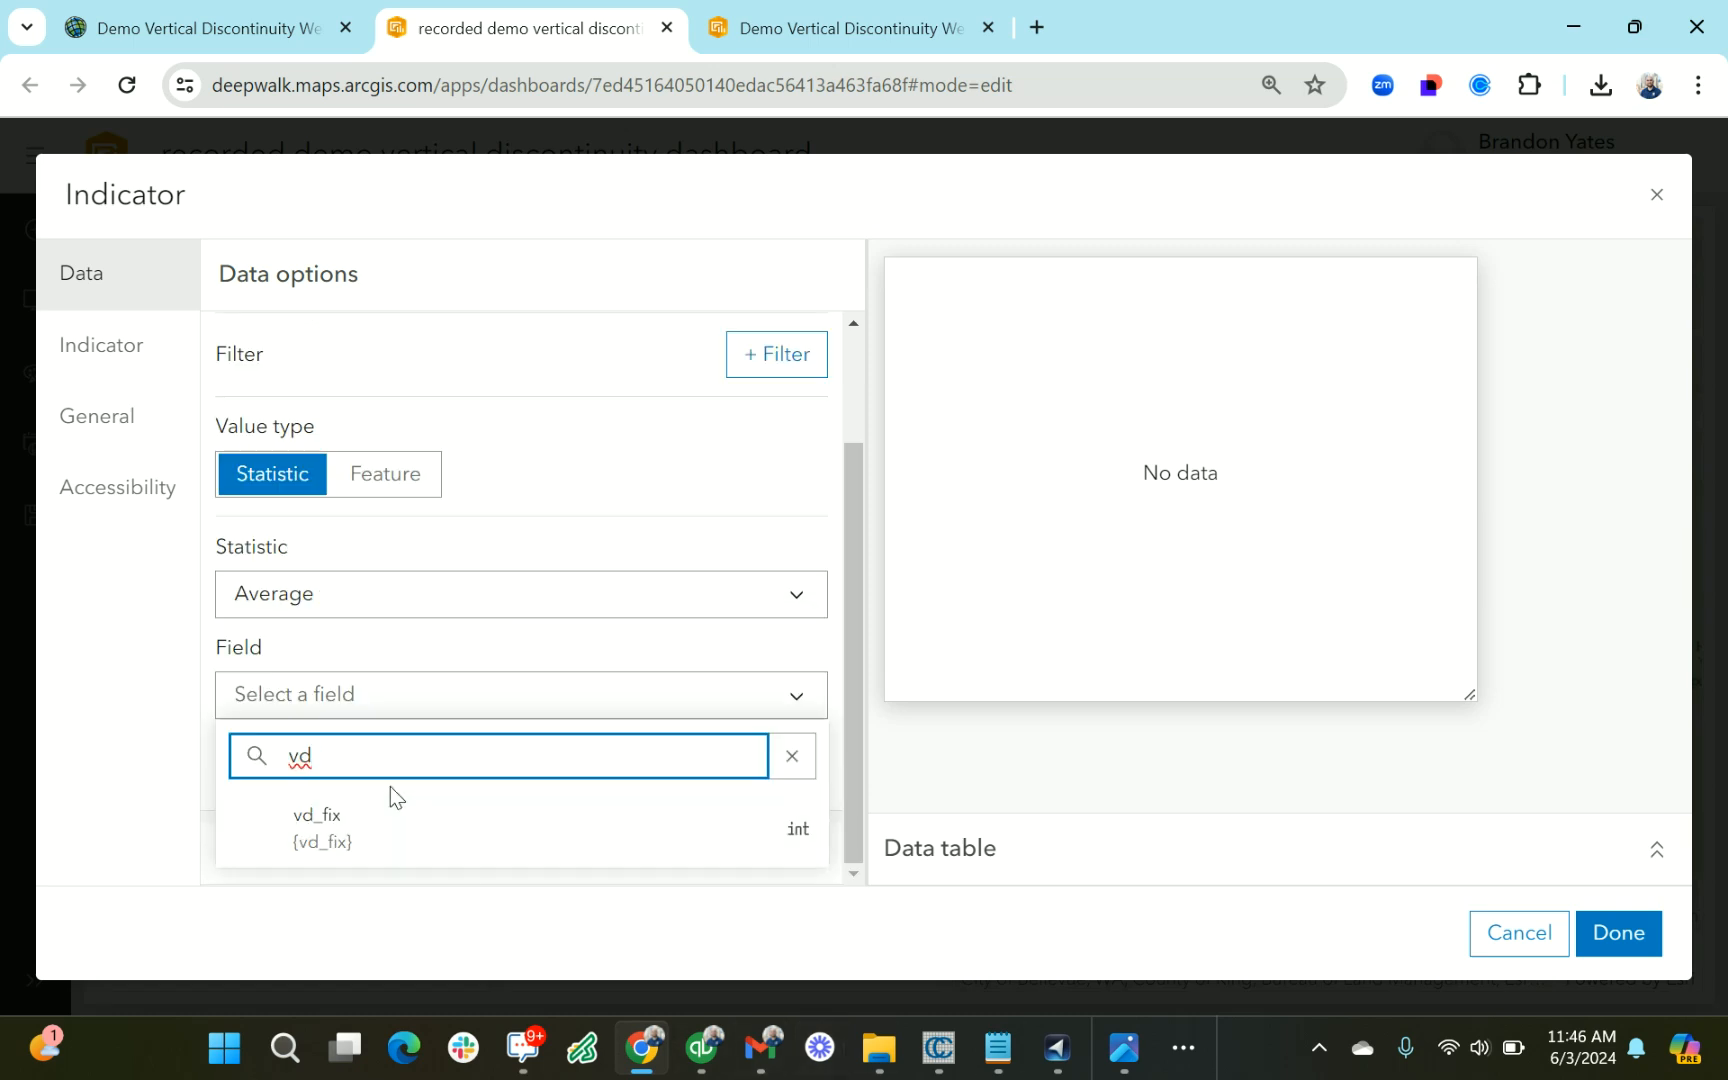
pyautogui.click(418, 838)
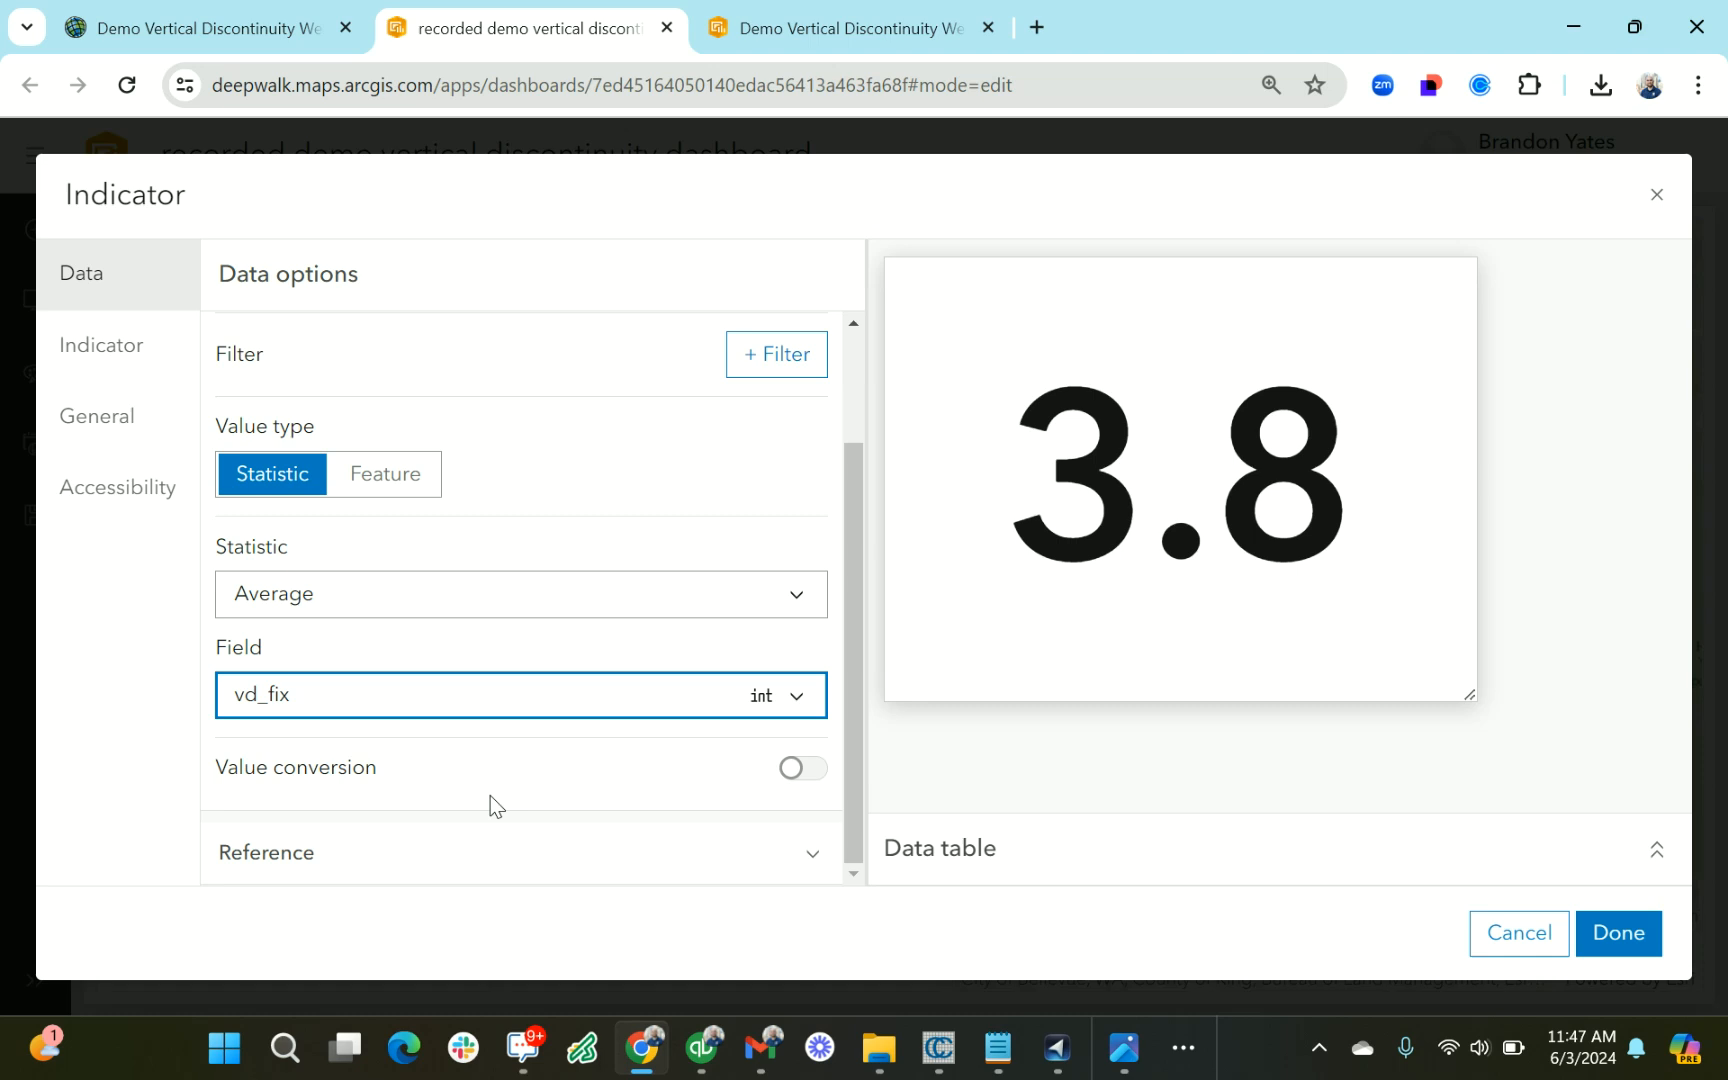
# Set the new indicator's top text to "After Removal"
pyautogui.click(82, 412)
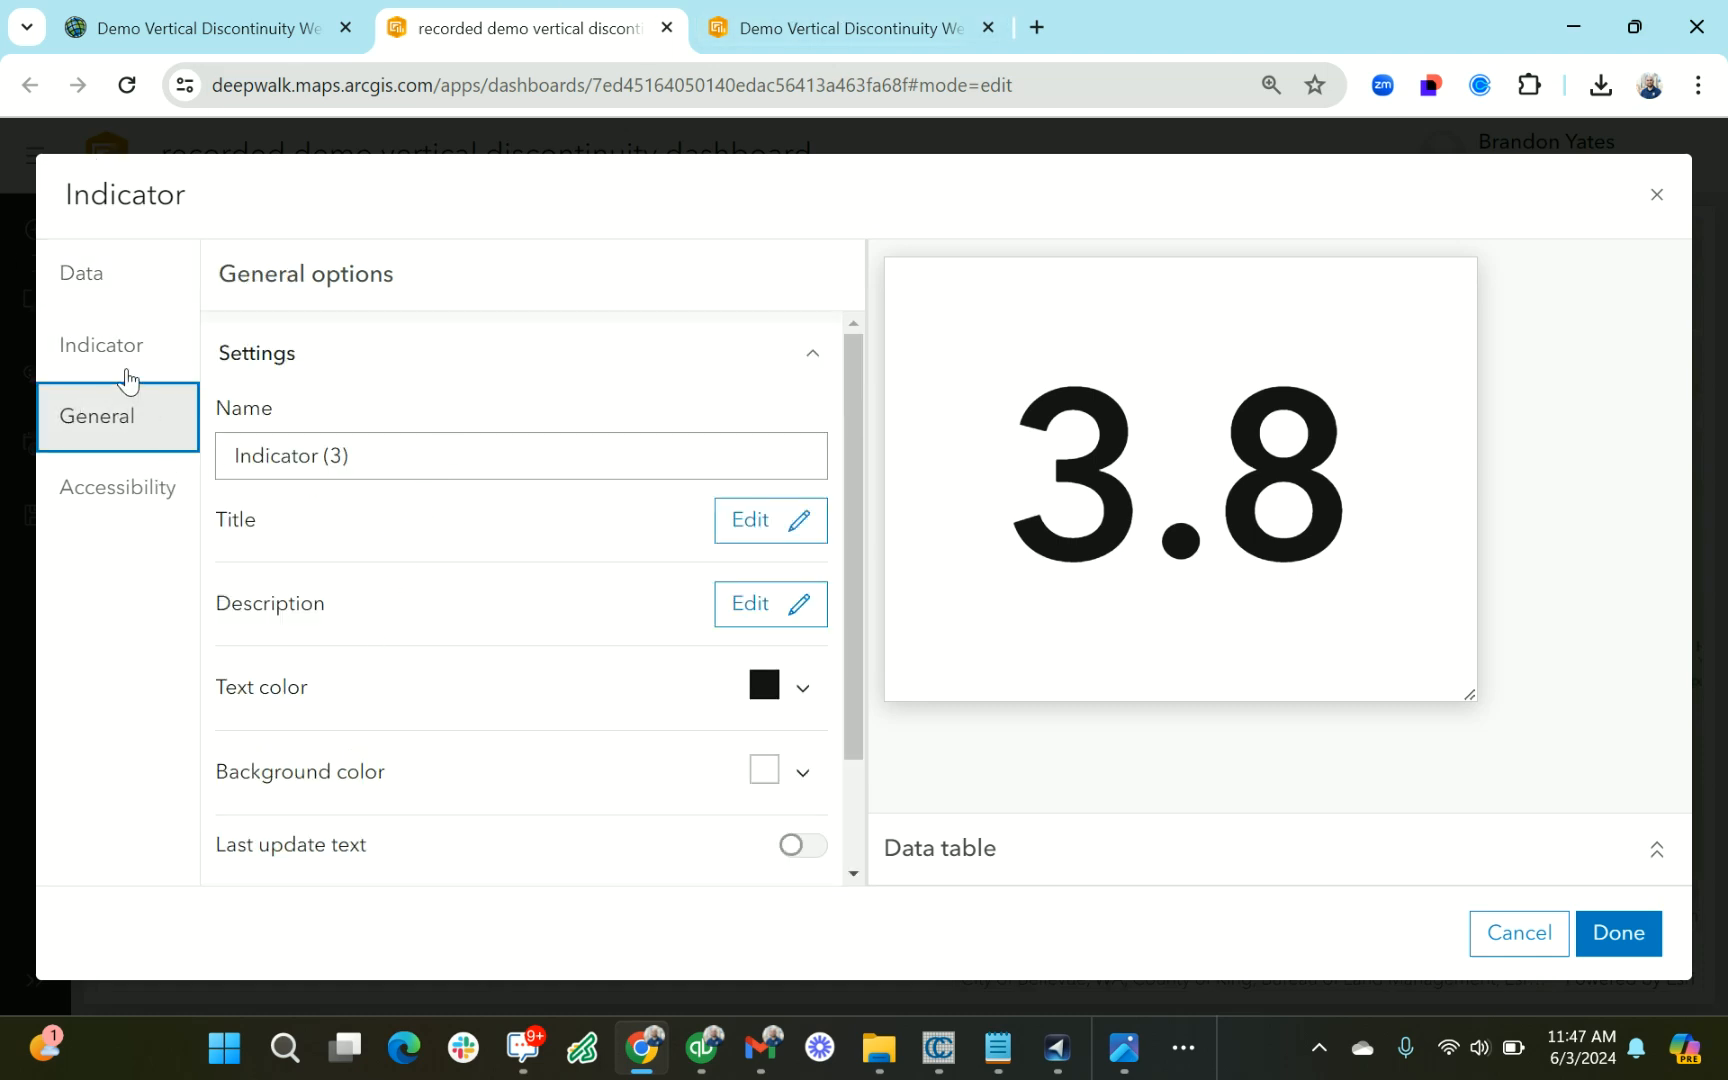
pyautogui.click(125, 378)
pyautogui.click(402, 527)
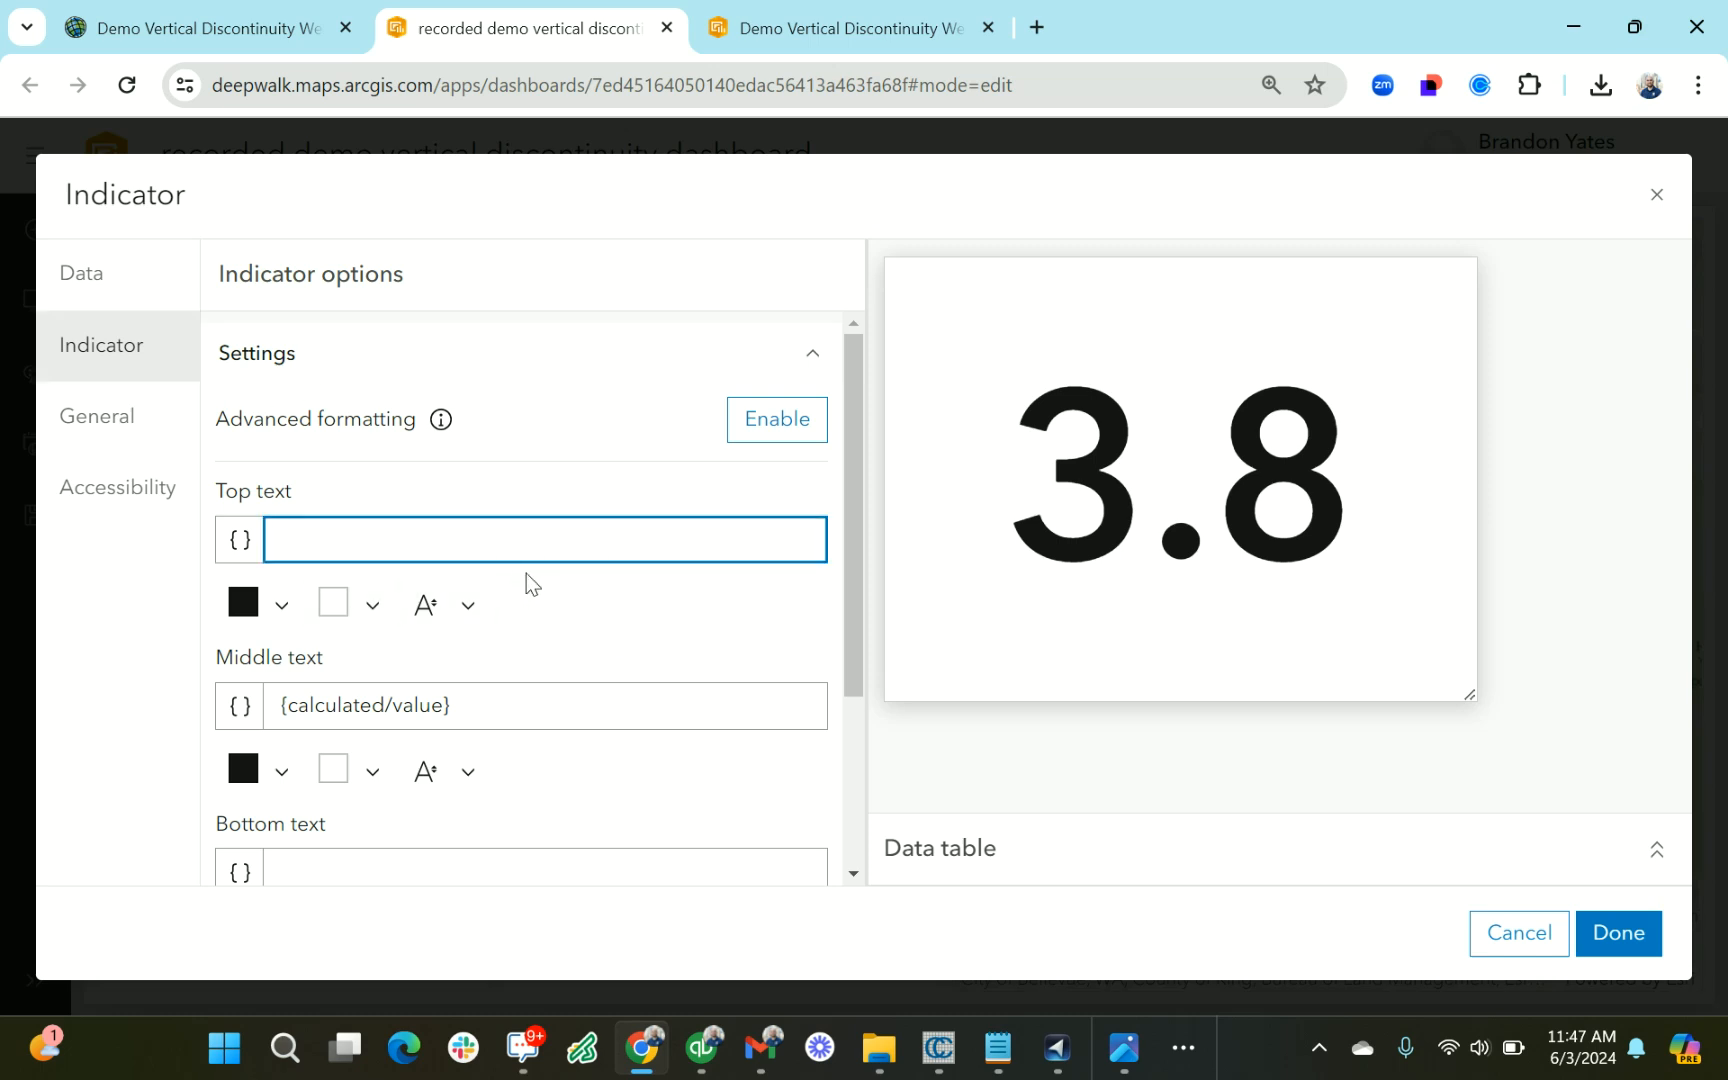
pyautogui.write('After')
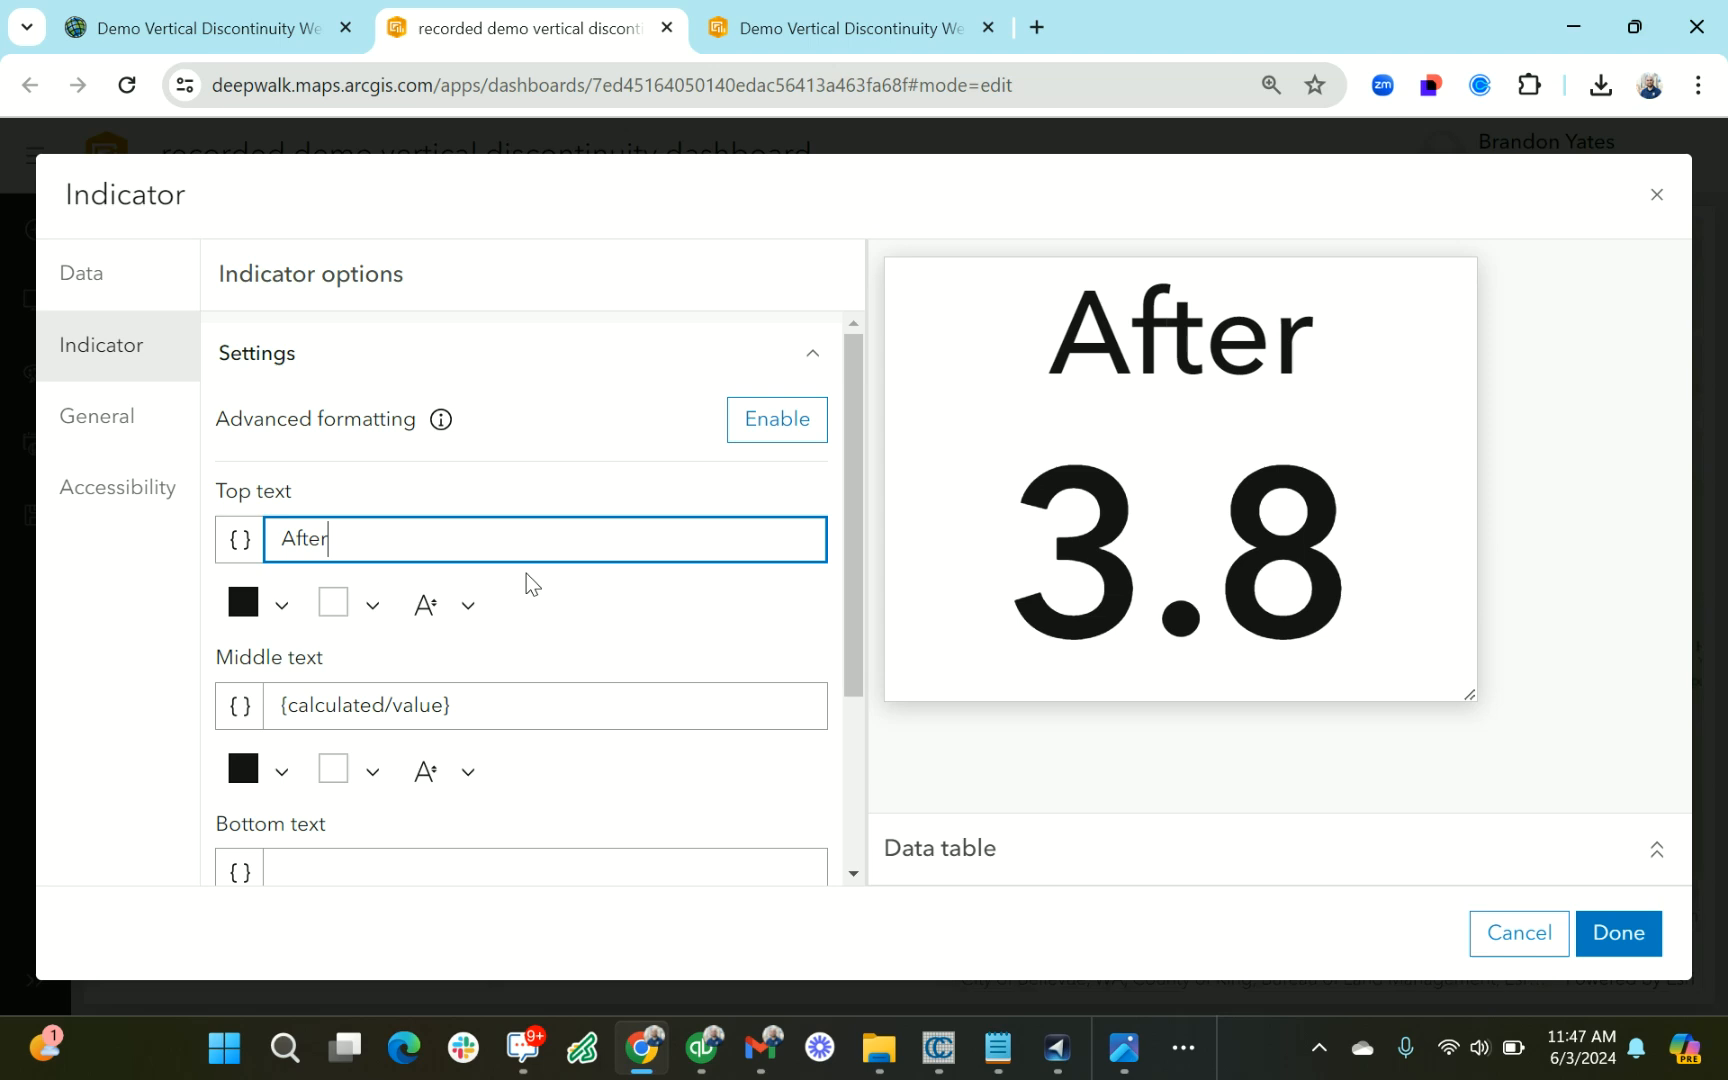
pyautogui.write(' Removal')
# Set the indicator's middle text to {calculated/value}/5 and its bottom text to "Access Grade", and finish its configuration
pyautogui.scroll(-1, 369, 800)
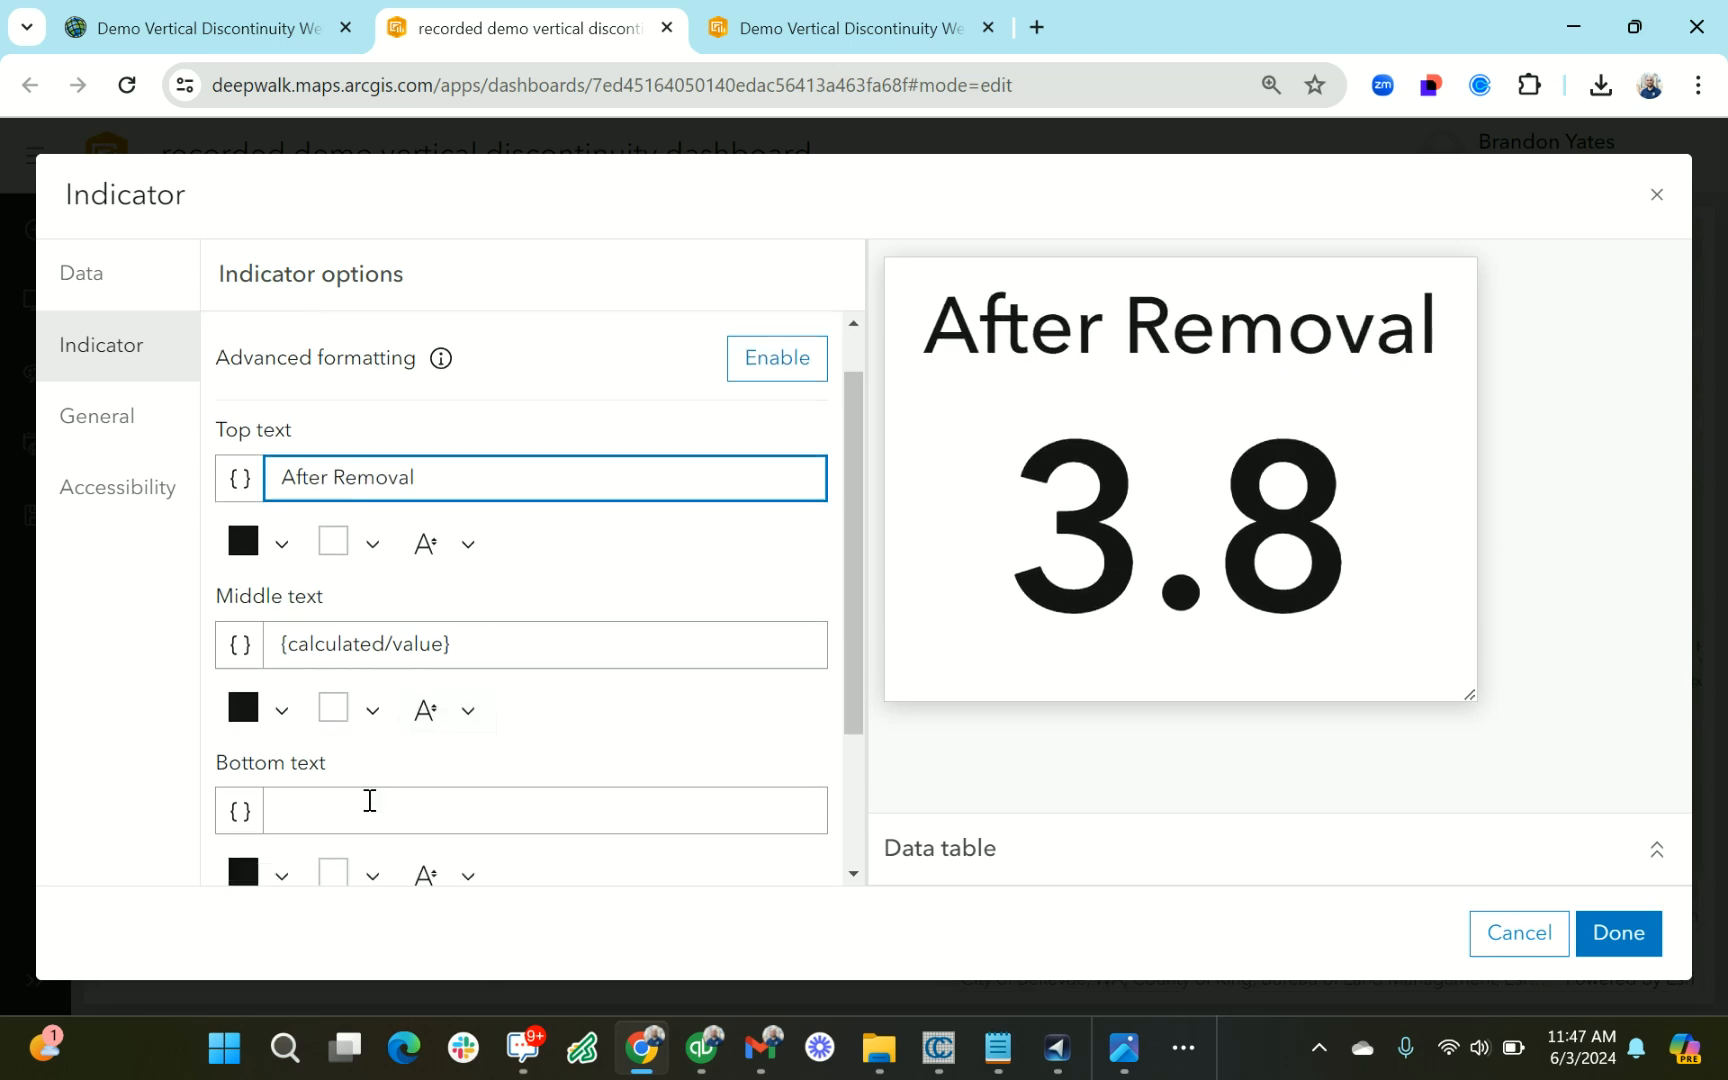
pyautogui.click(498, 603)
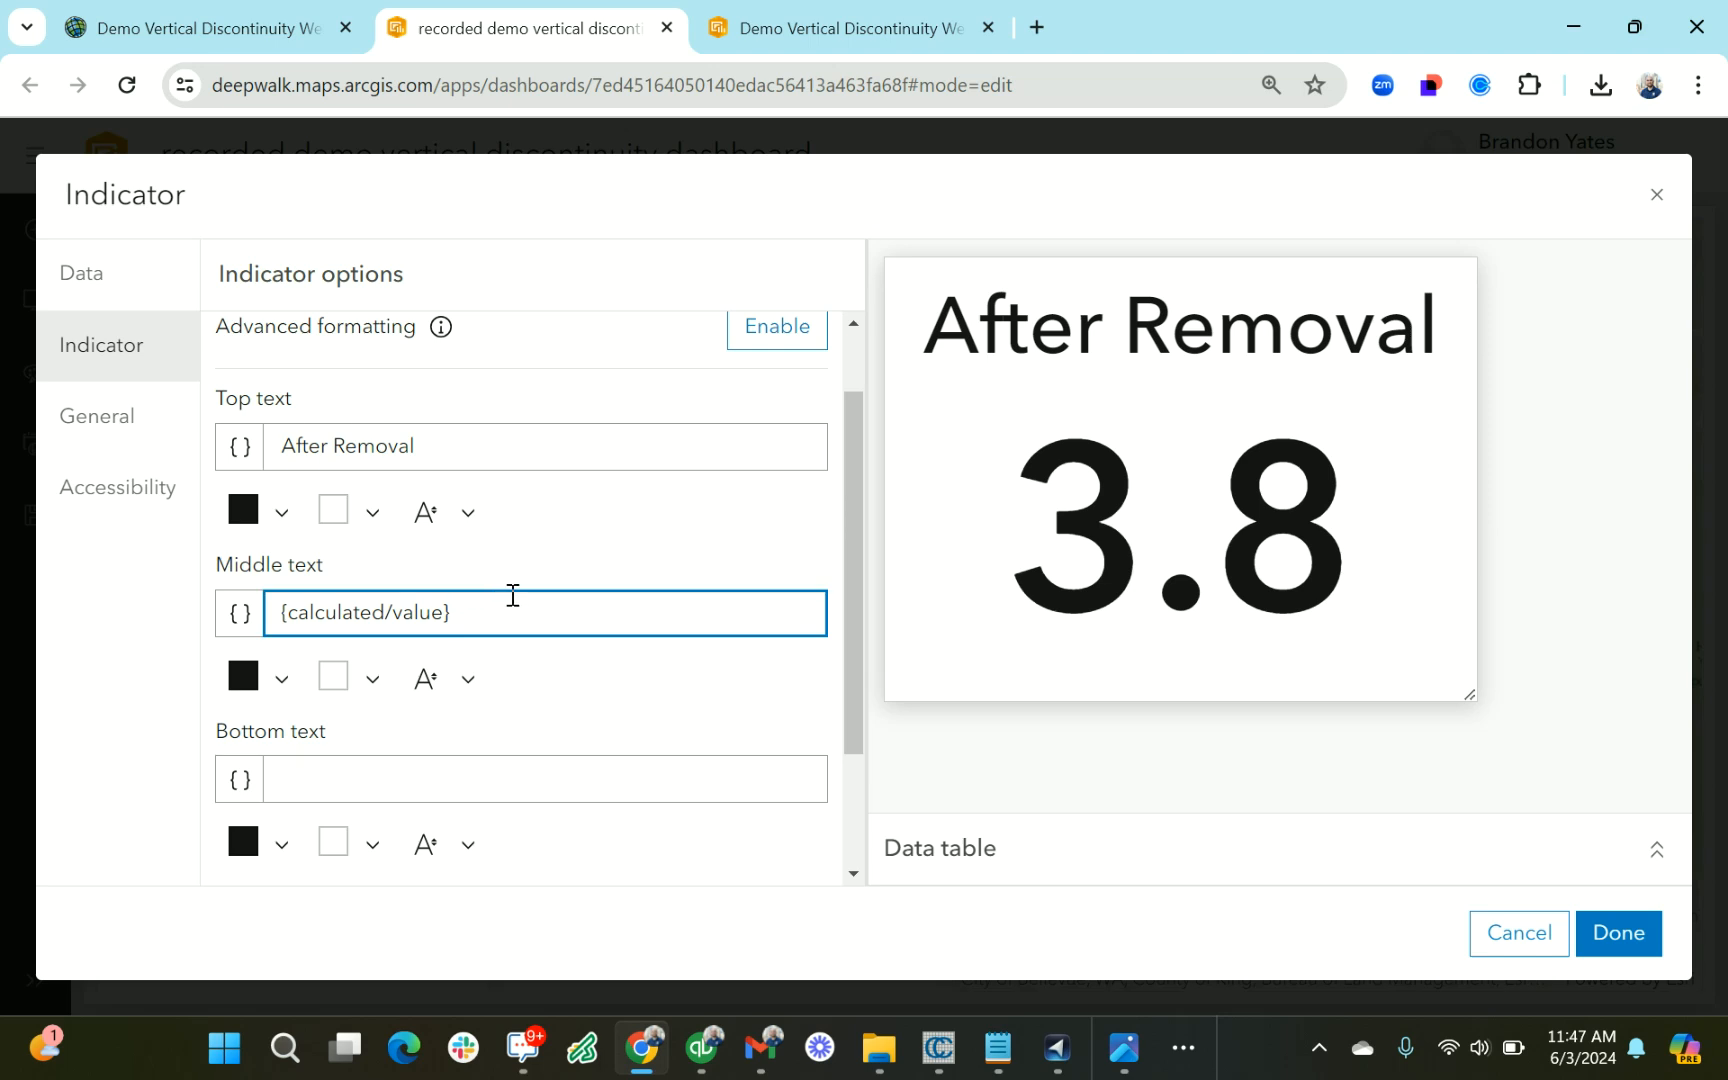
pyautogui.write('/5')
pyautogui.click(507, 789)
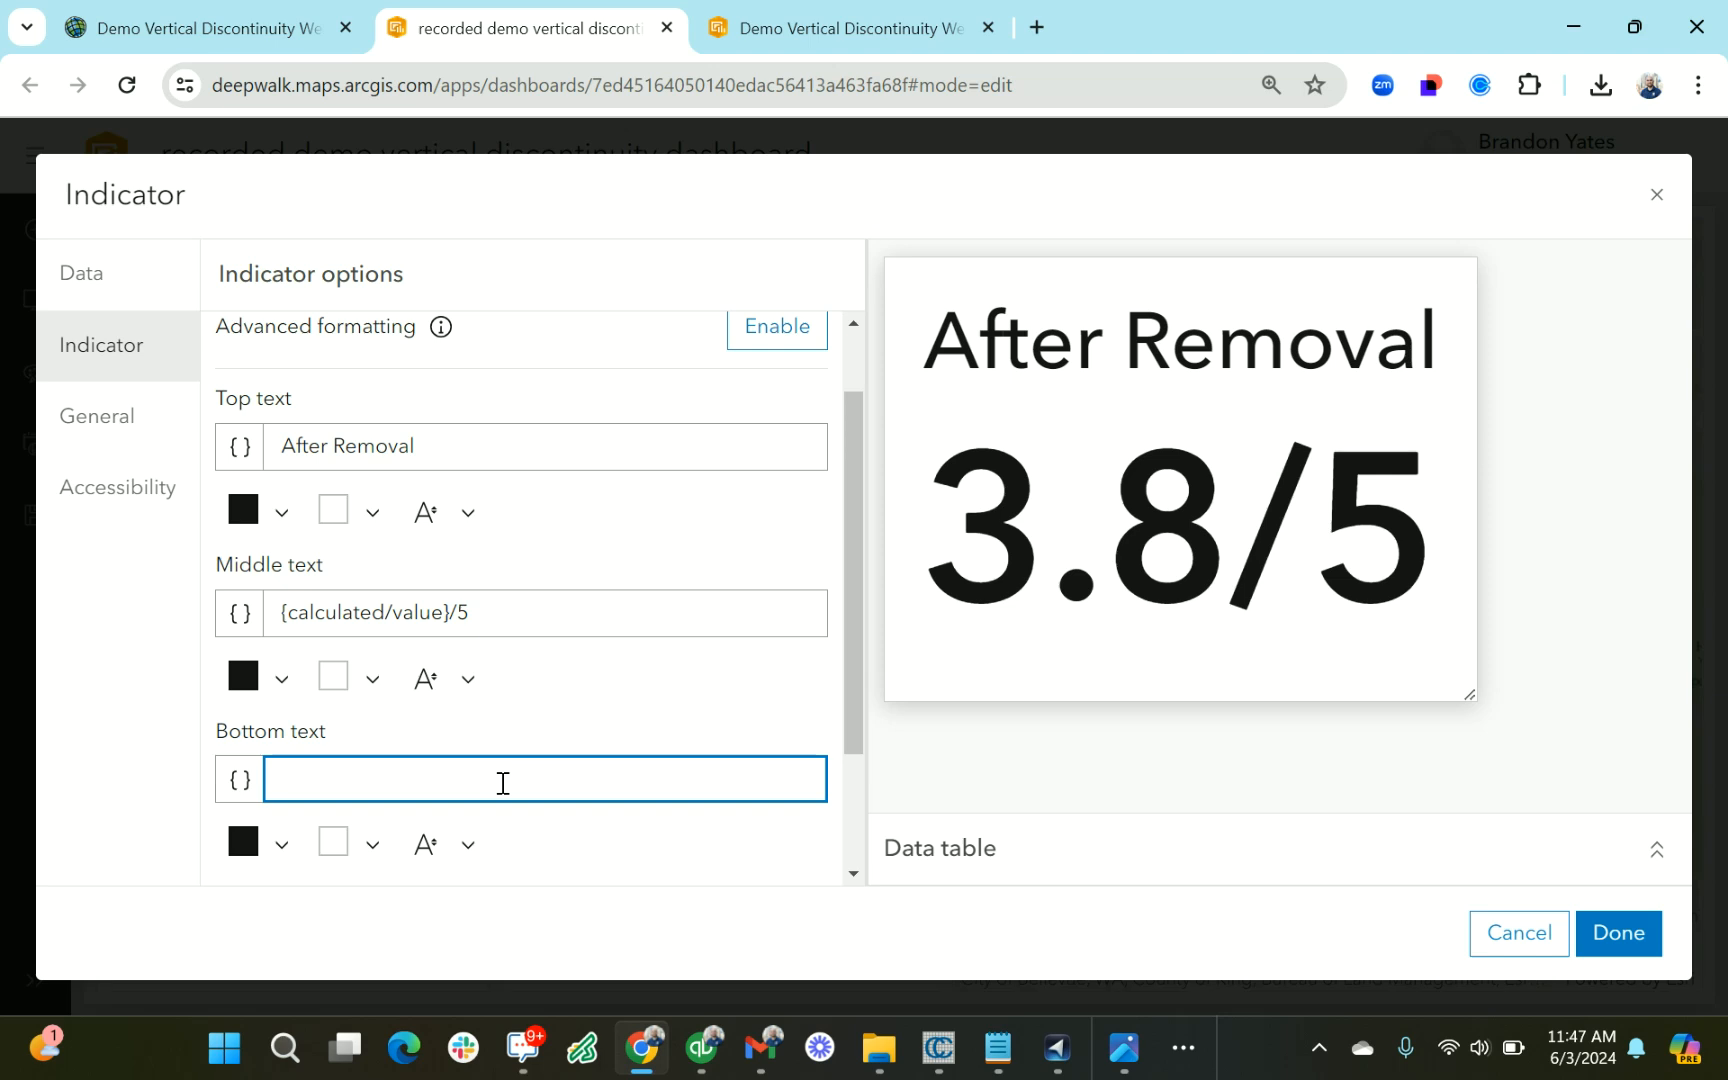
pyautogui.write('Access')
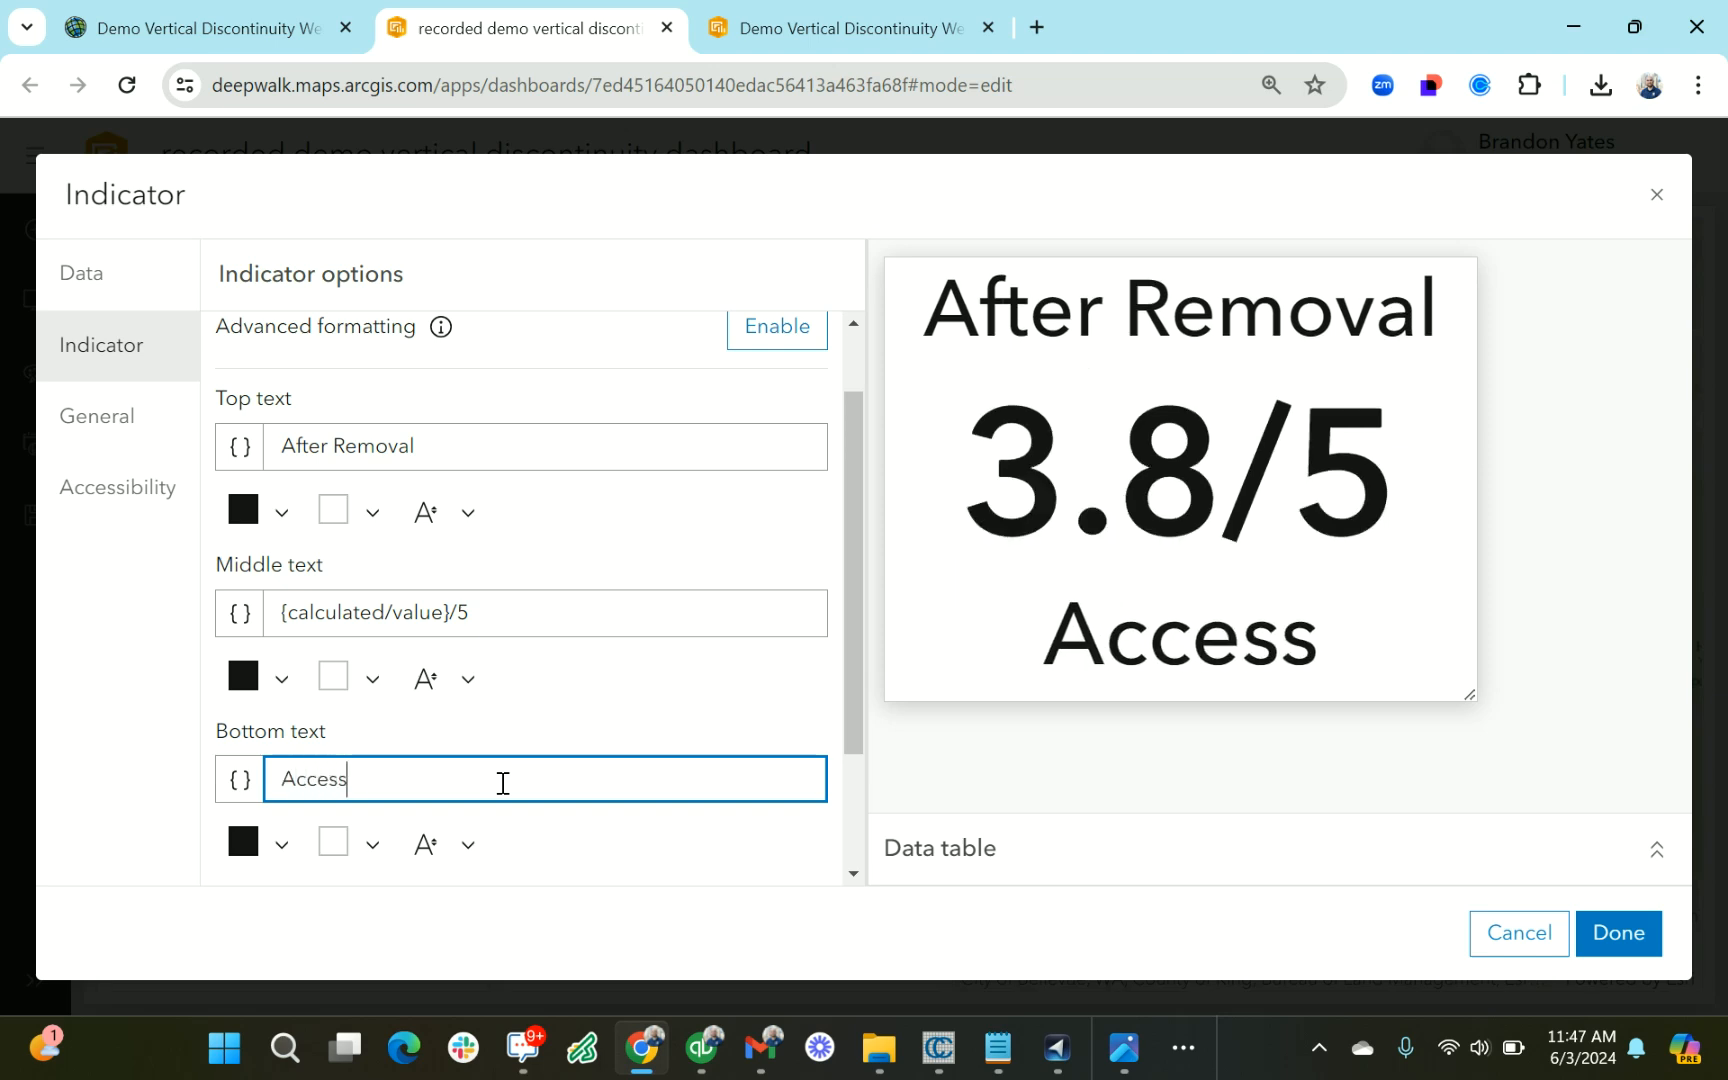
pyautogui.write(' Grade')
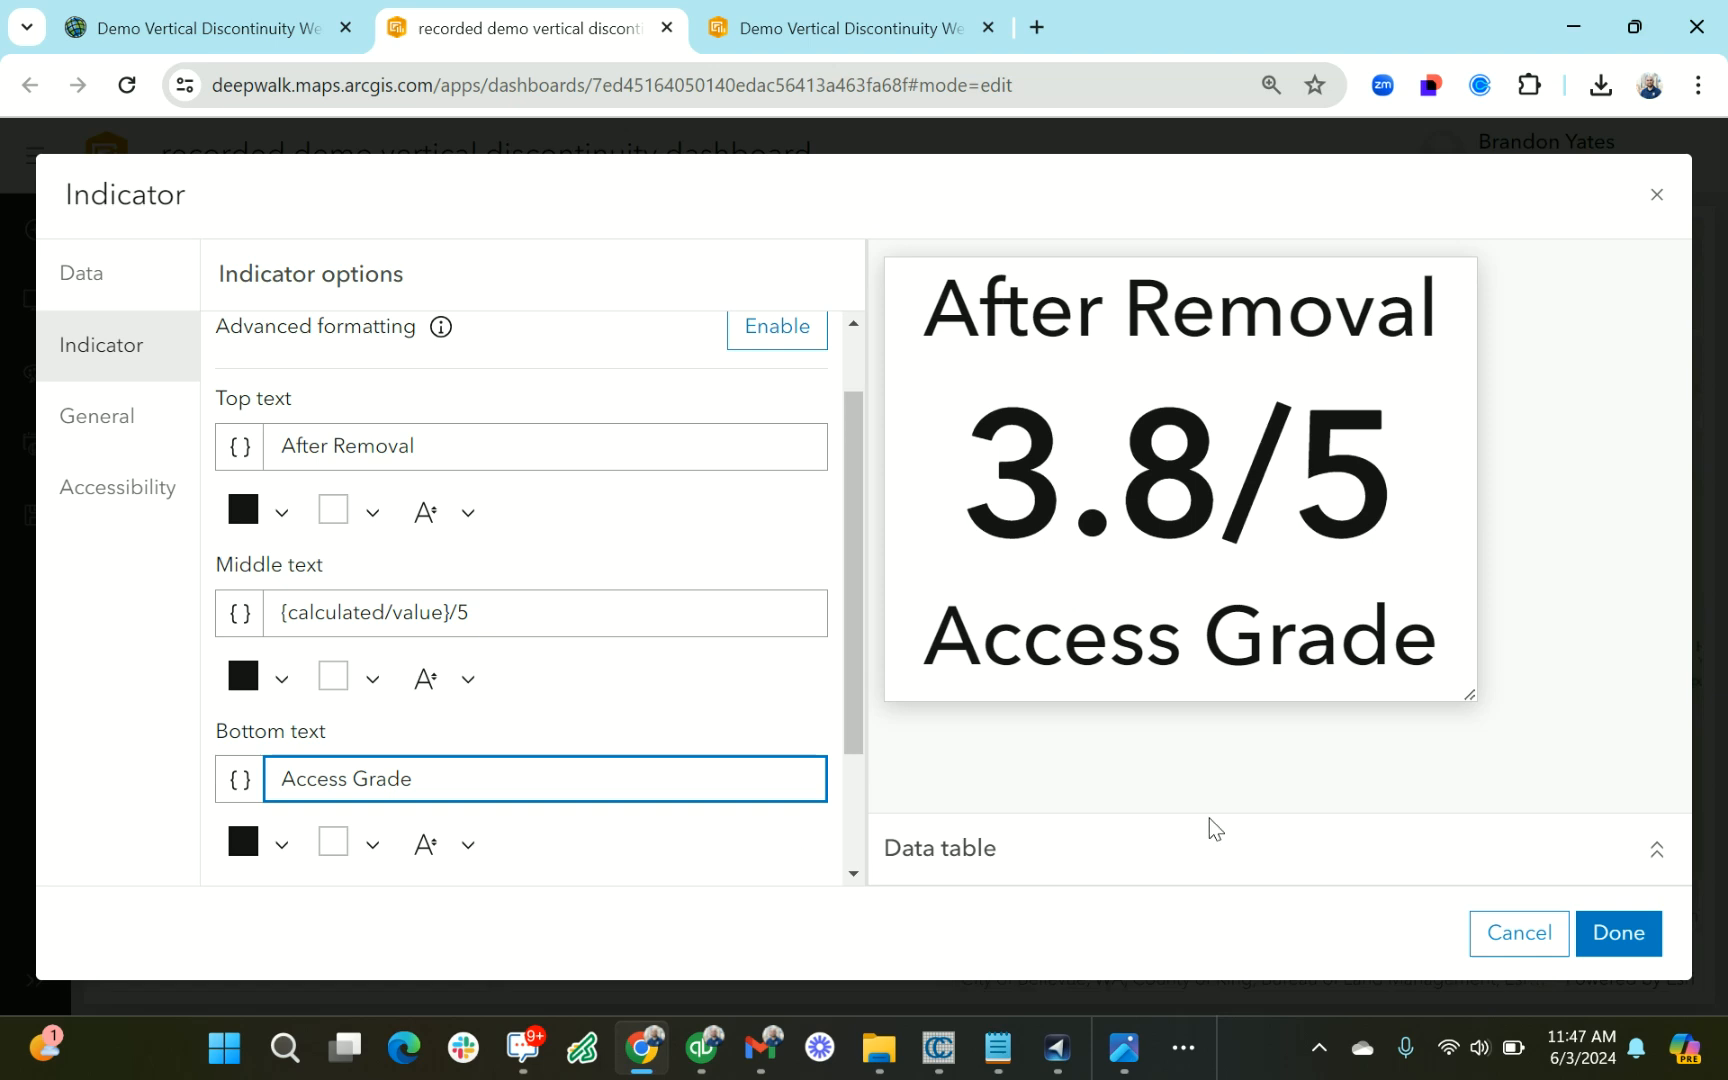
pyautogui.click(1648, 942)
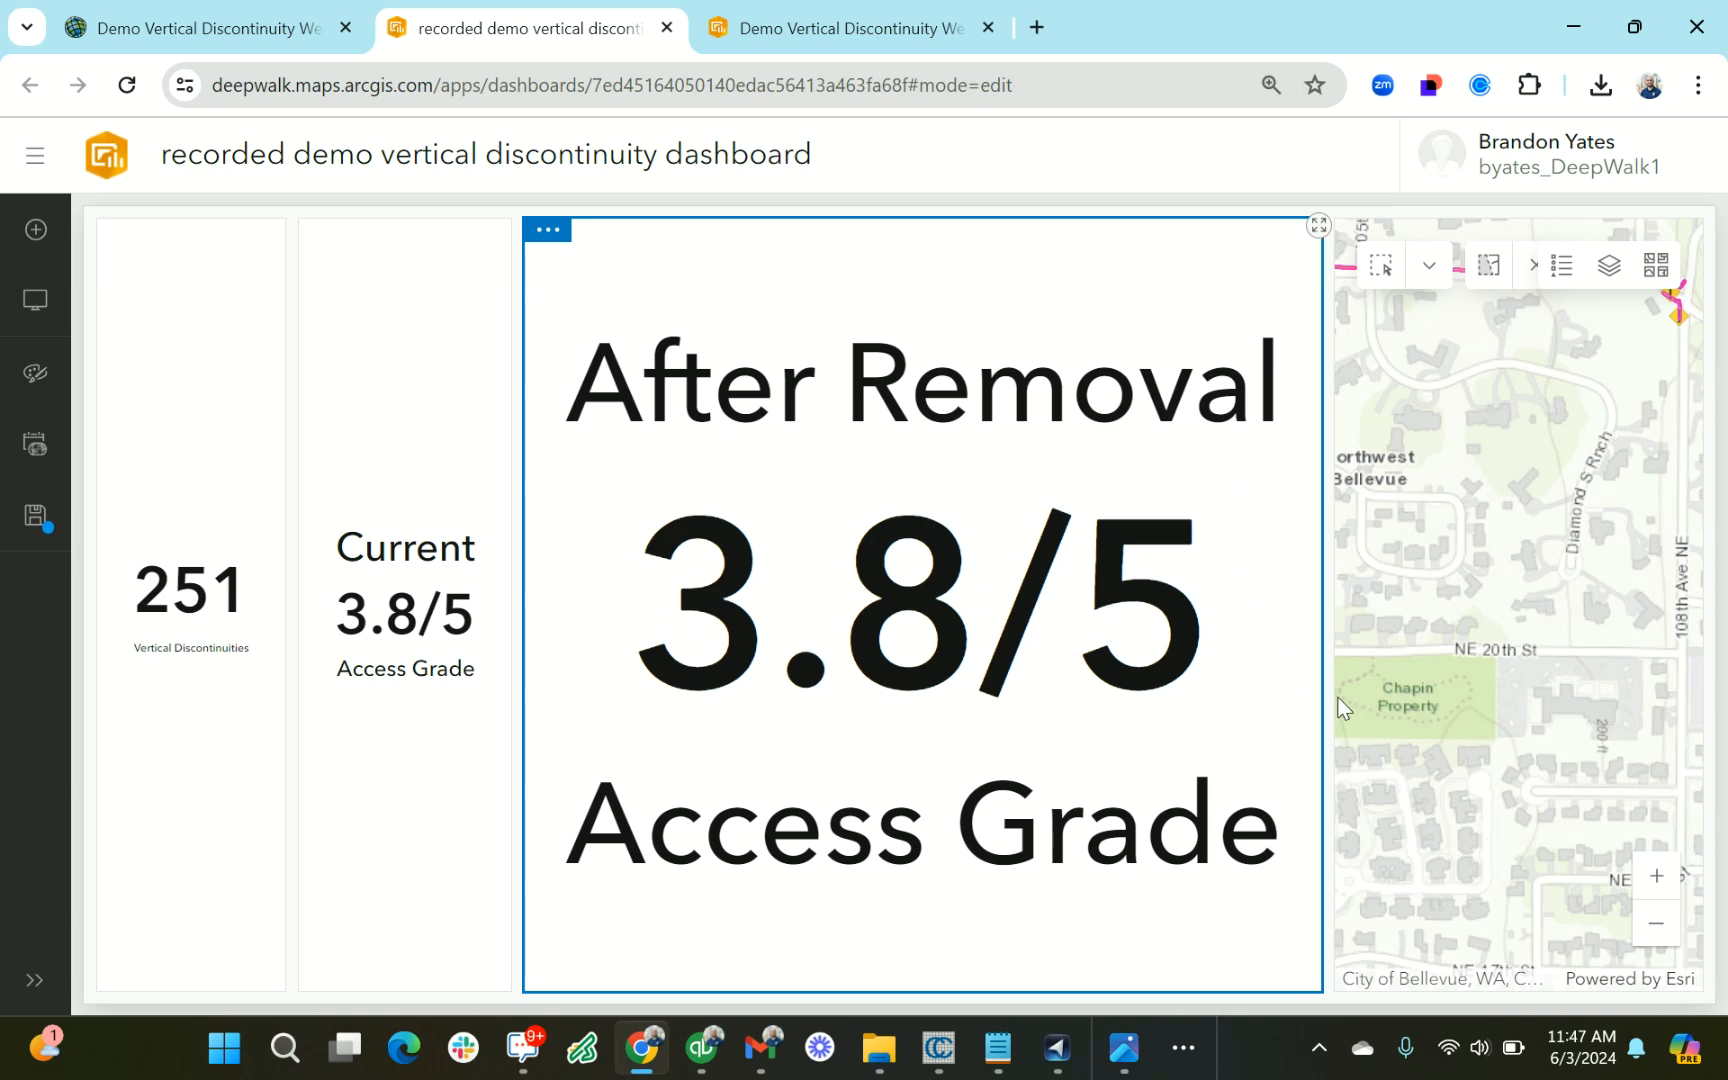
# Configure the map so that a changed selection in the Vertical Discontinuity Impact layer also filters Indicator (3)
pyautogui.scroll(-3, 1519, 771)
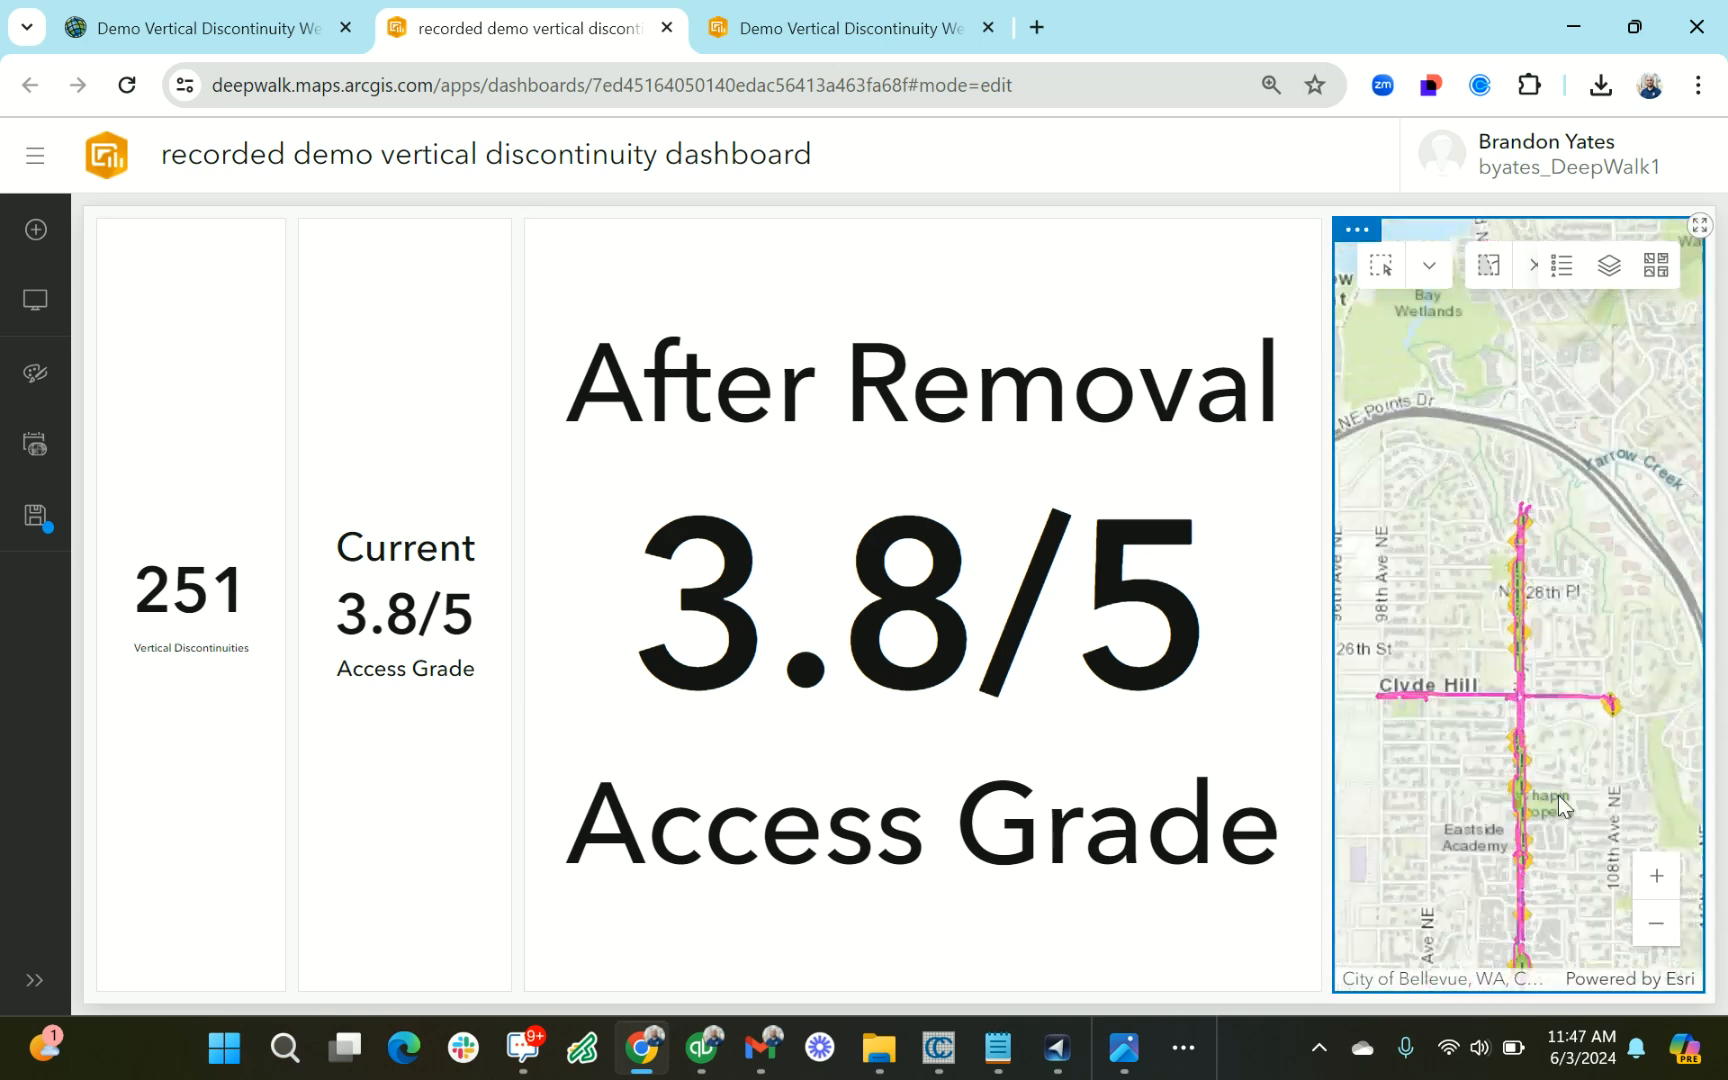
pyautogui.moveTo(1558, 795); pyautogui.dragTo(1566, 693)
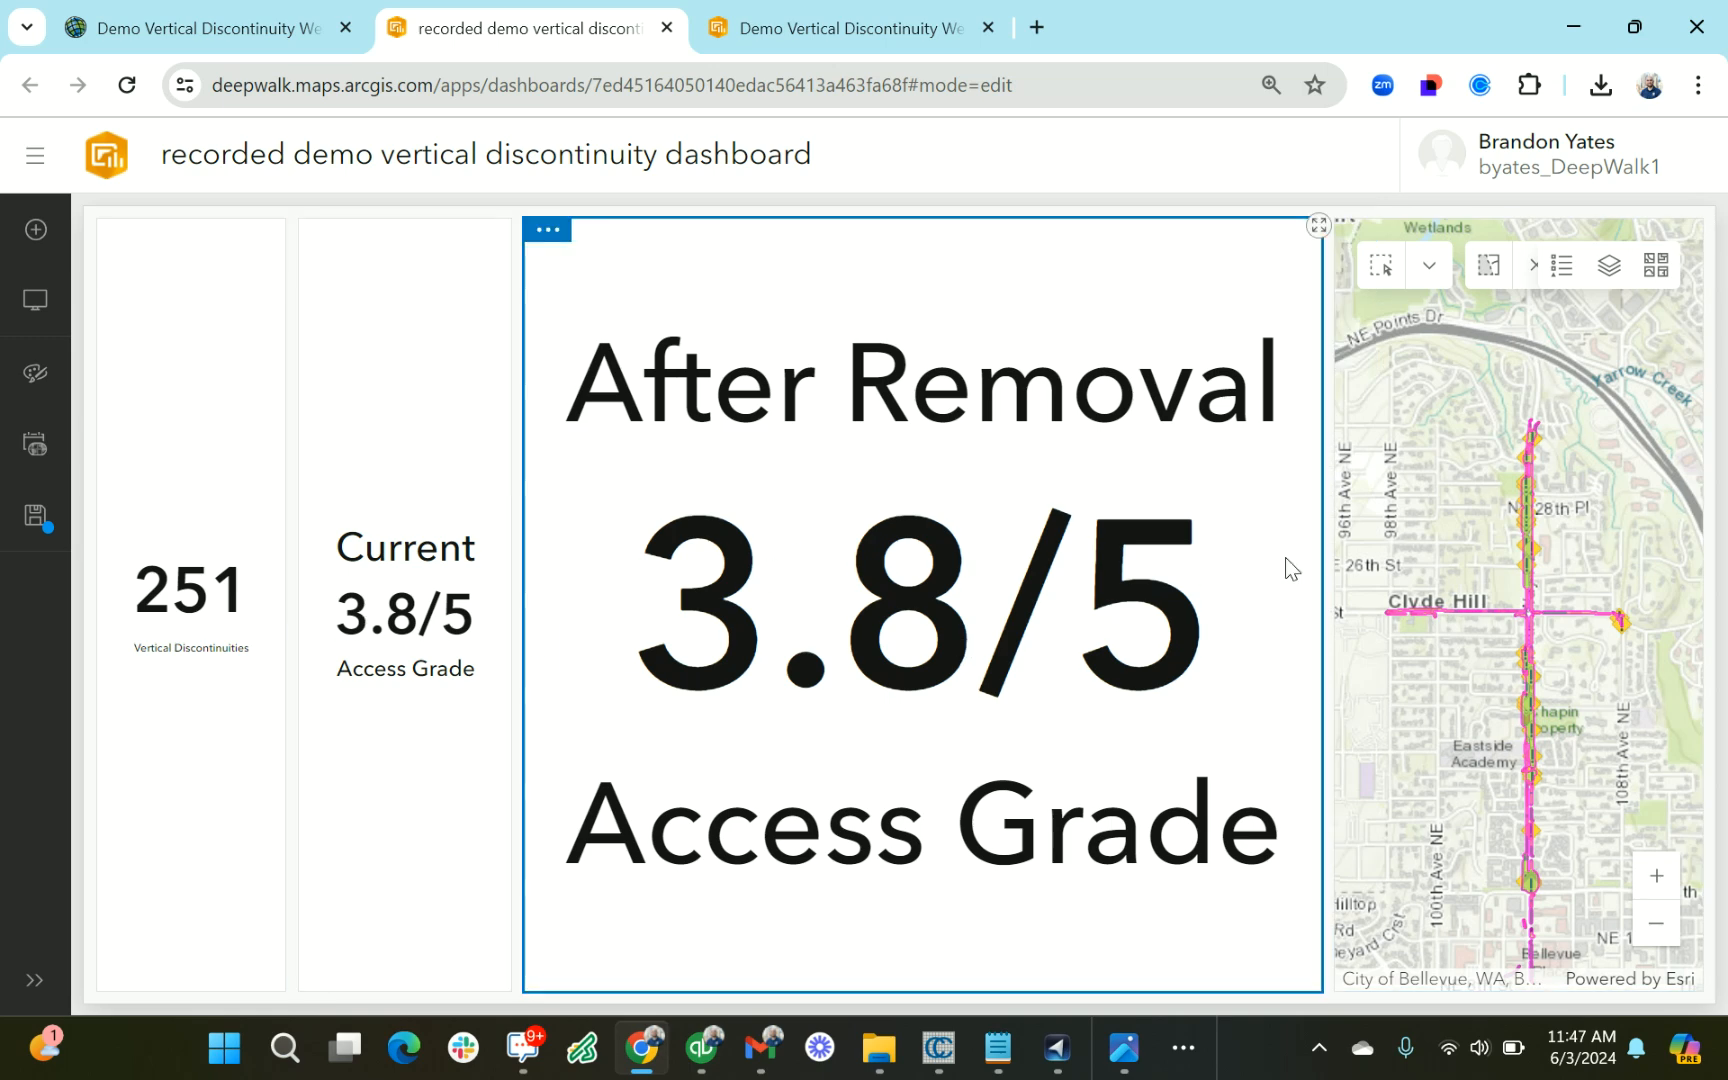
pyautogui.moveTo(1346, 247)
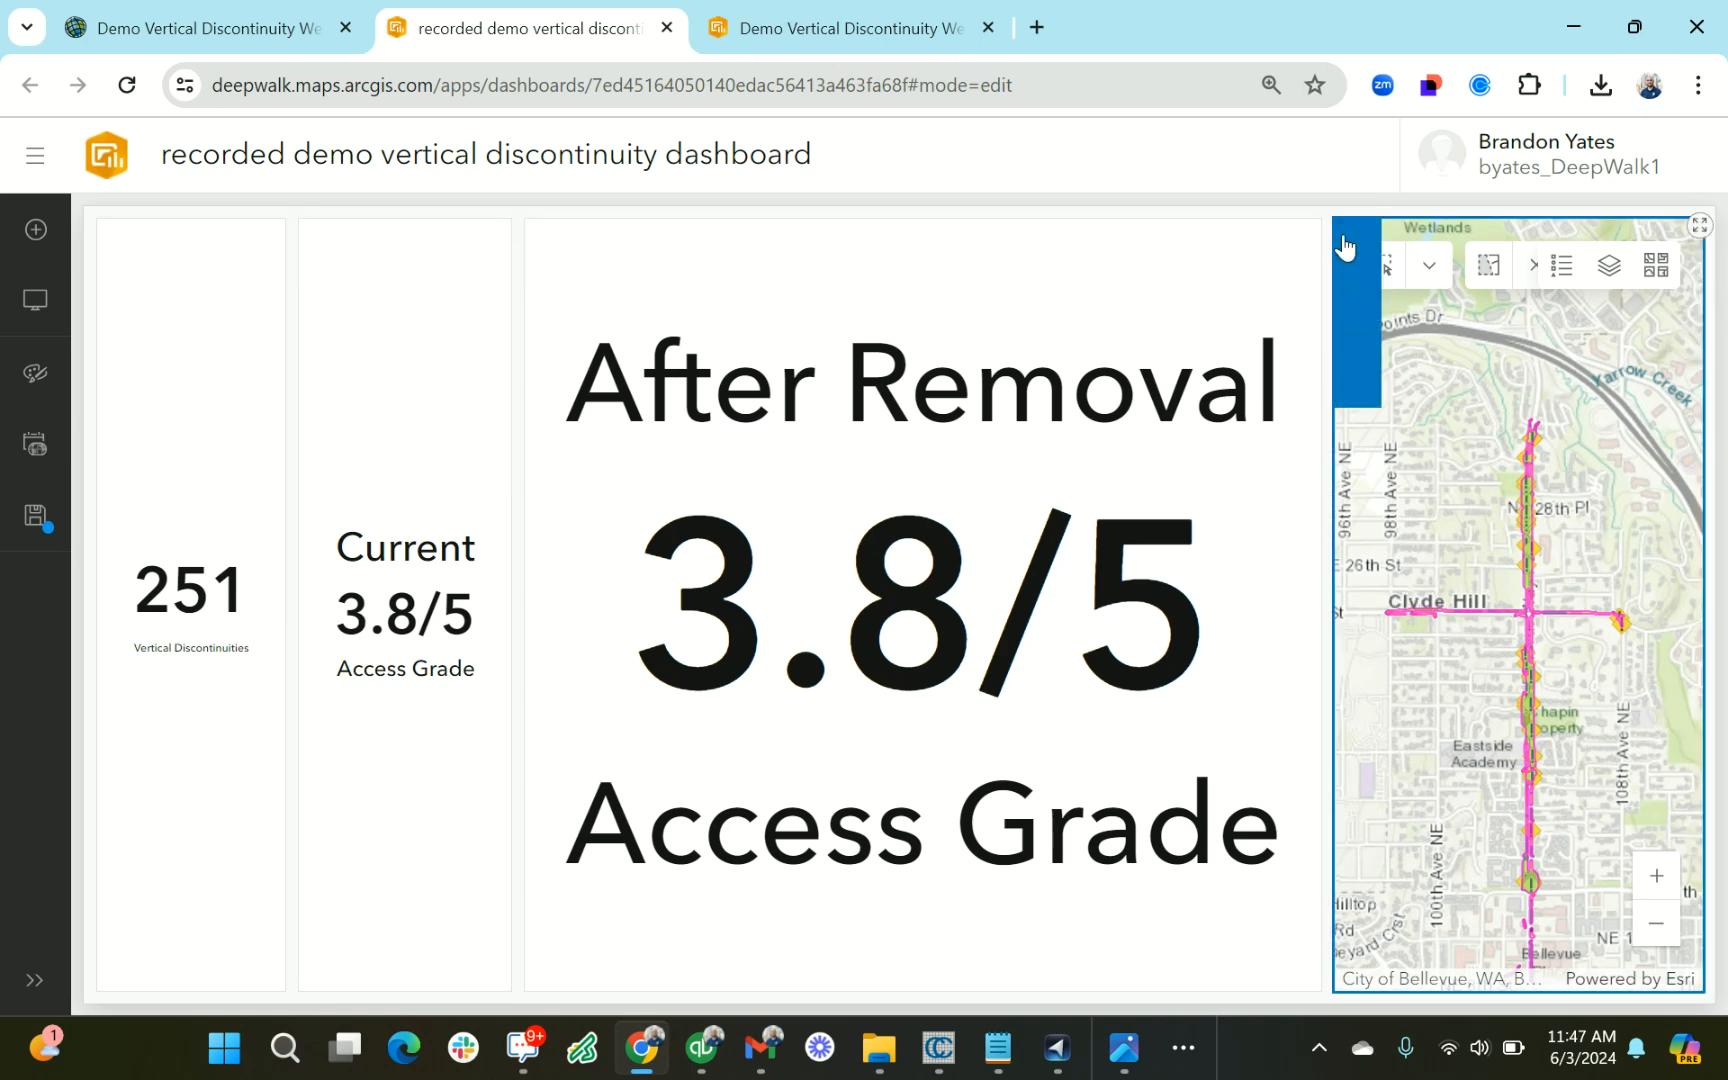
pyautogui.click(1363, 289)
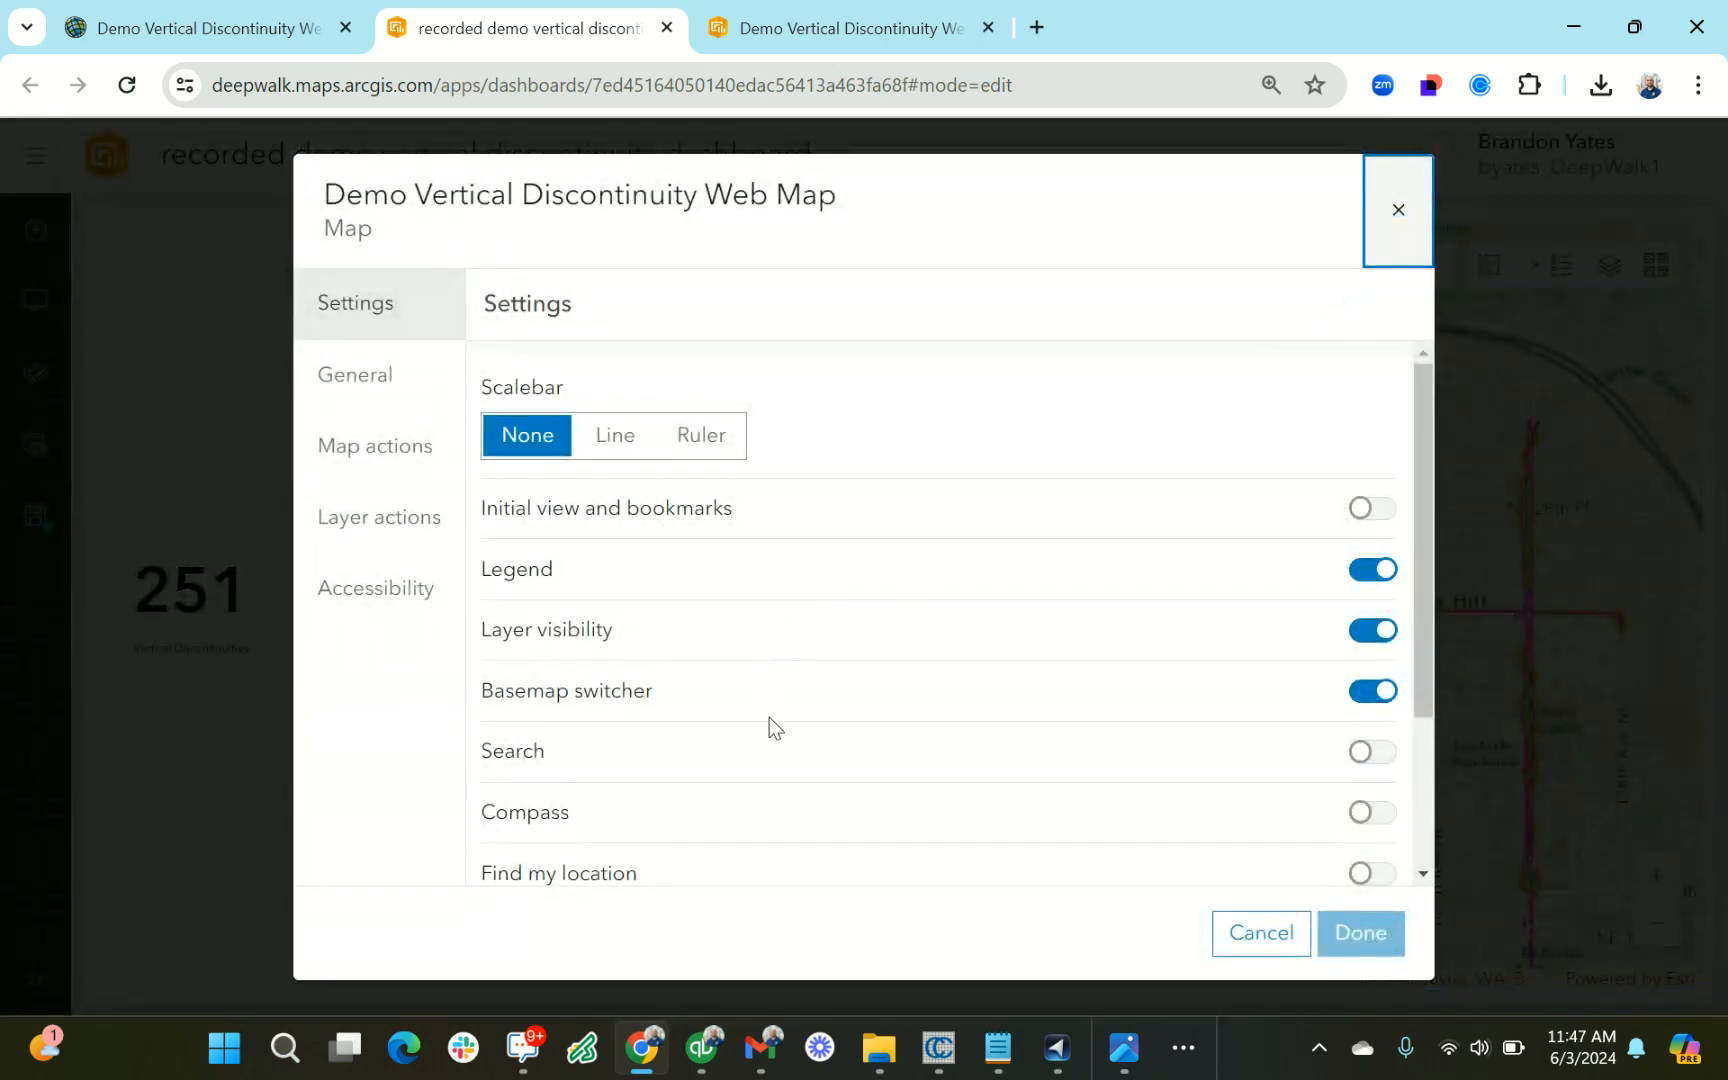
pyautogui.click(388, 525)
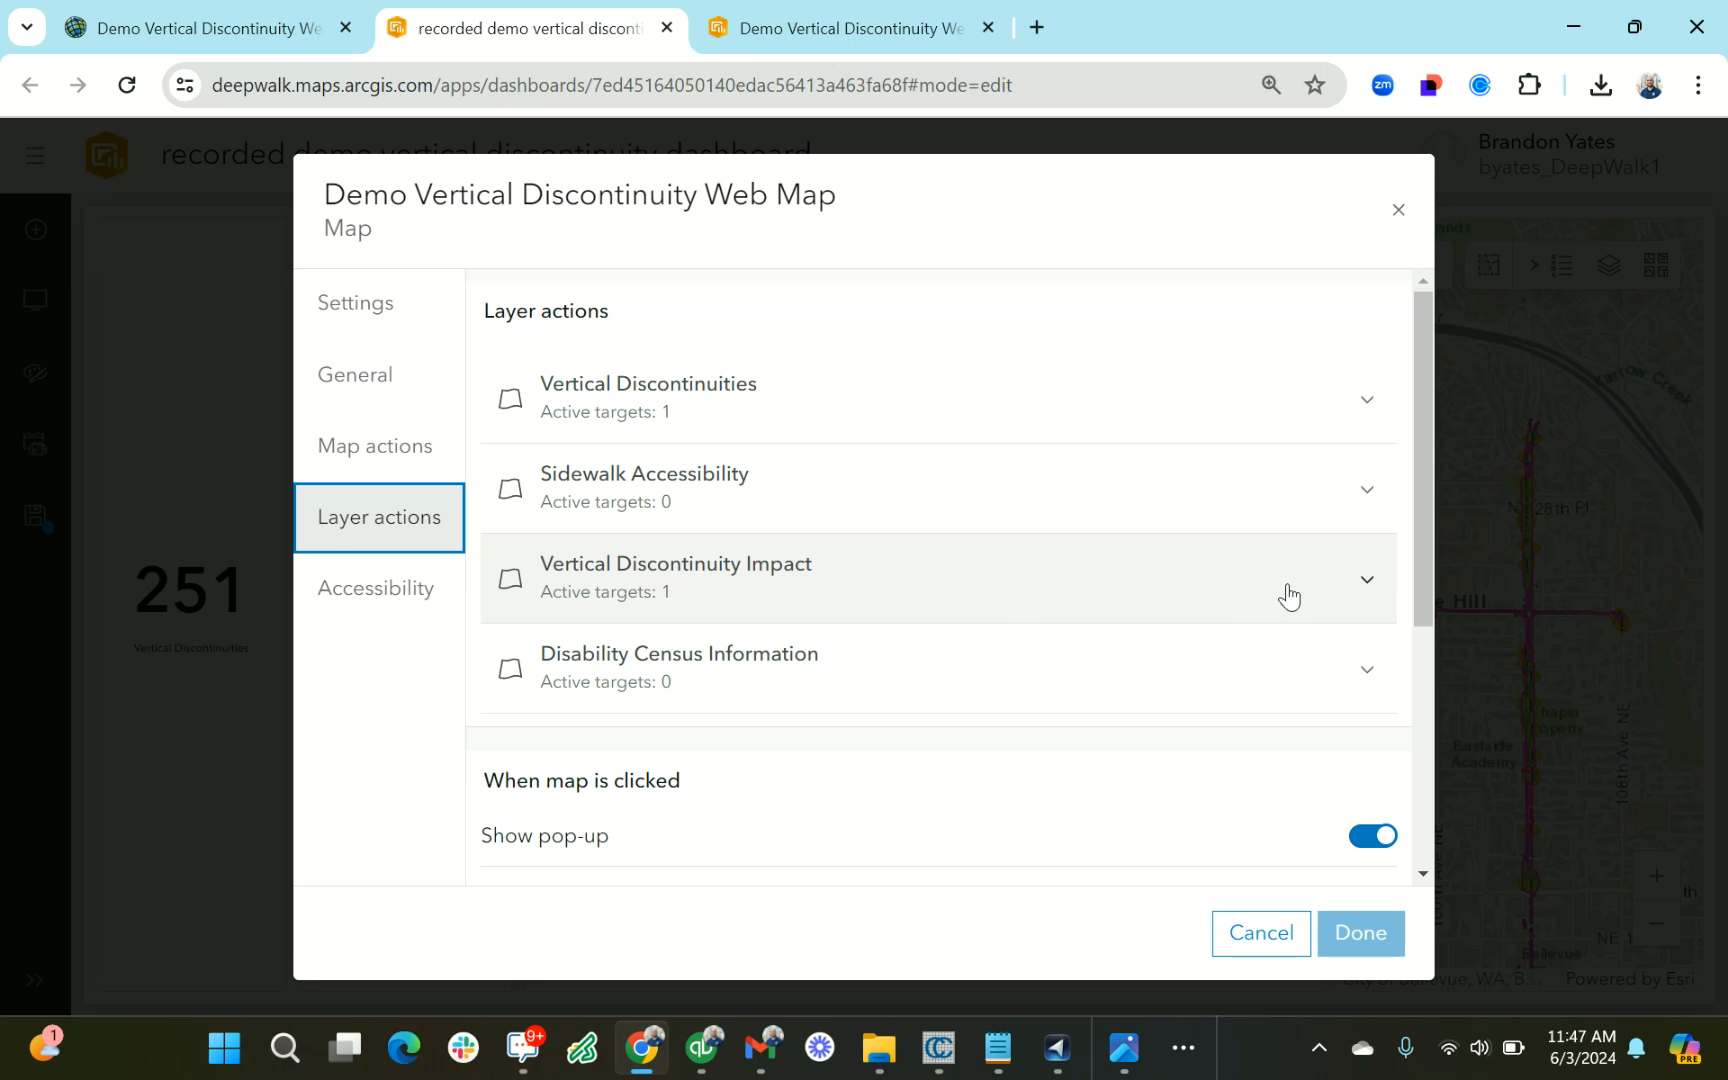
pyautogui.click(1362, 592)
pyautogui.scroll(-2, 1257, 648)
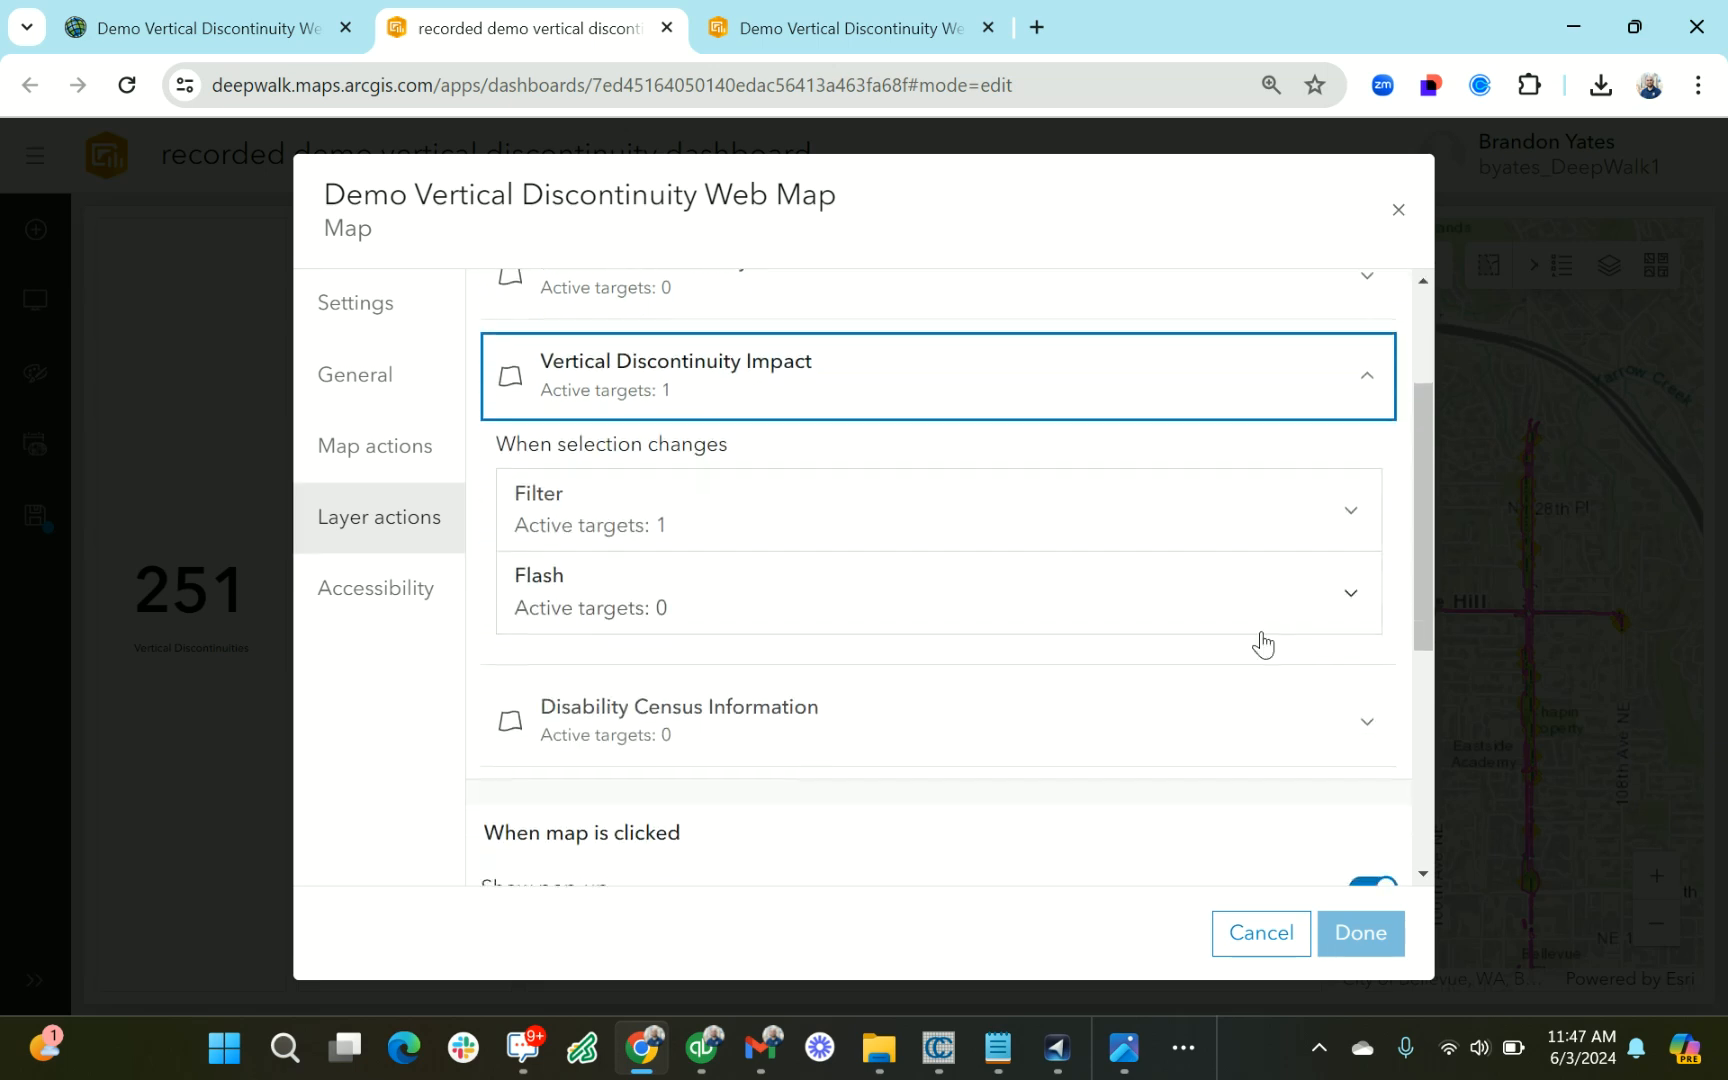
pyautogui.scroll(-2, 922, 480)
pyautogui.click(1115, 367)
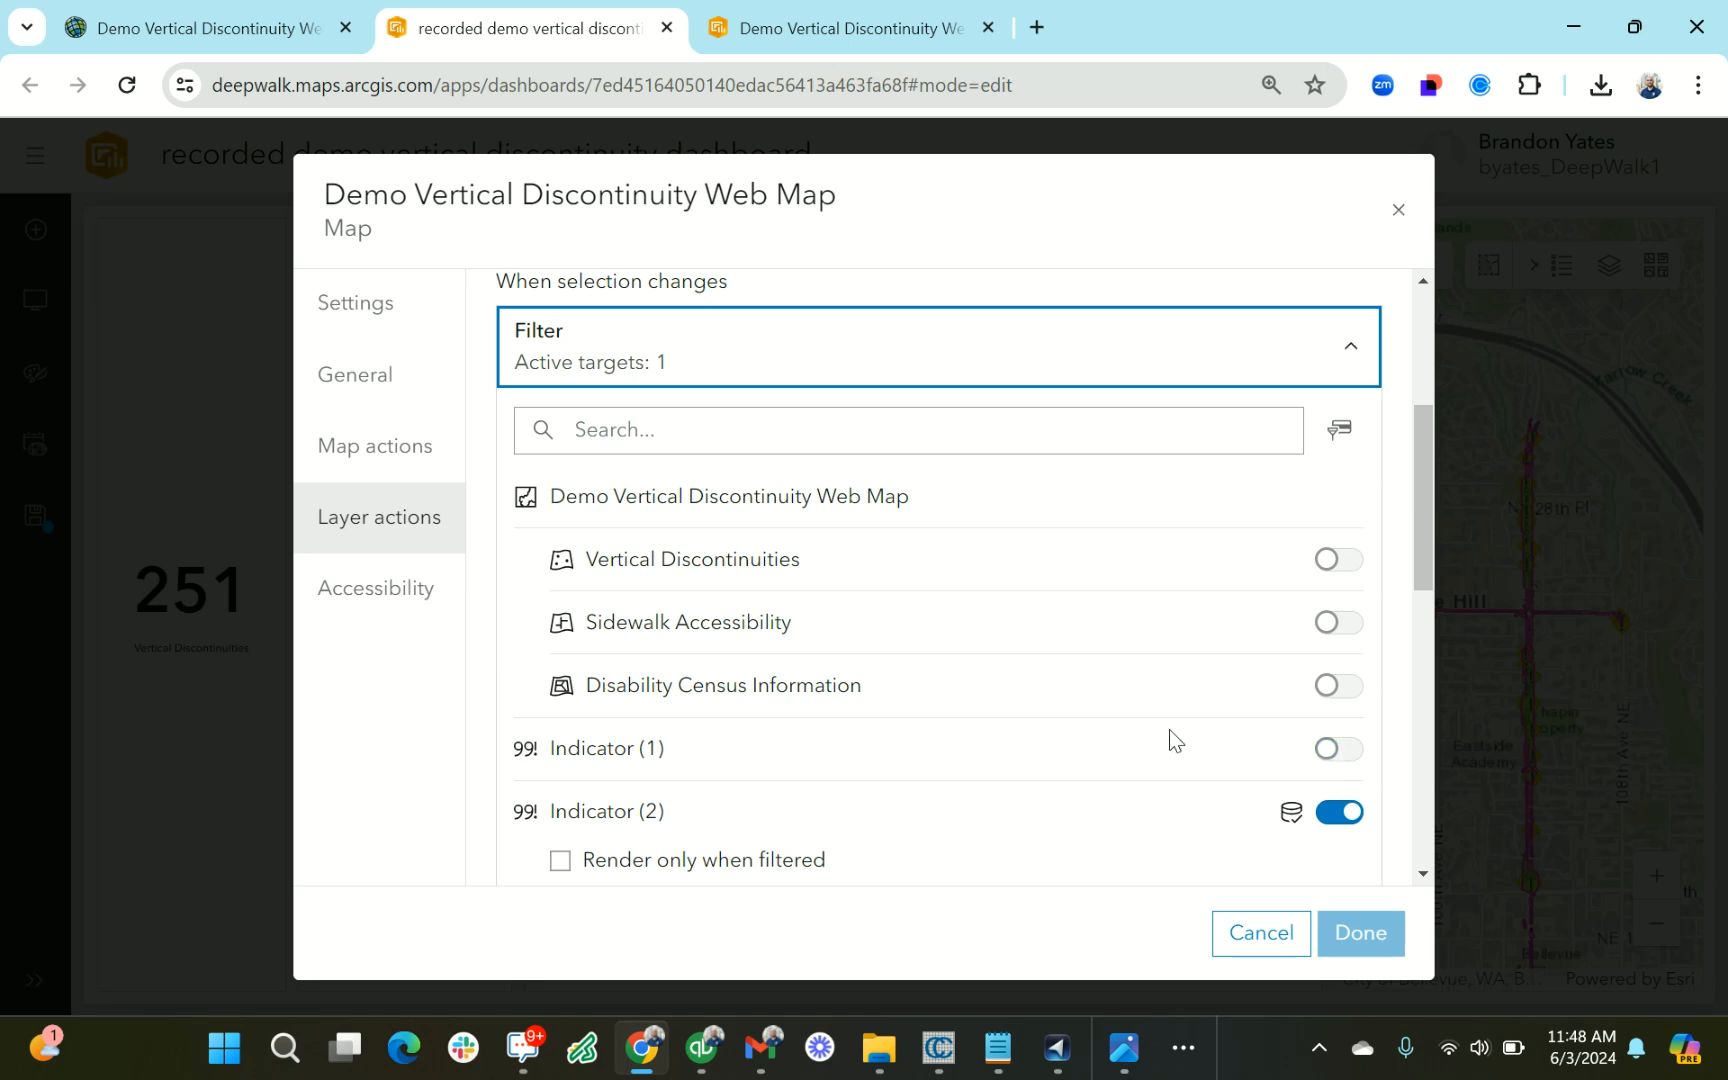
pyautogui.scroll(-2, 1200, 742)
pyautogui.click(1332, 752)
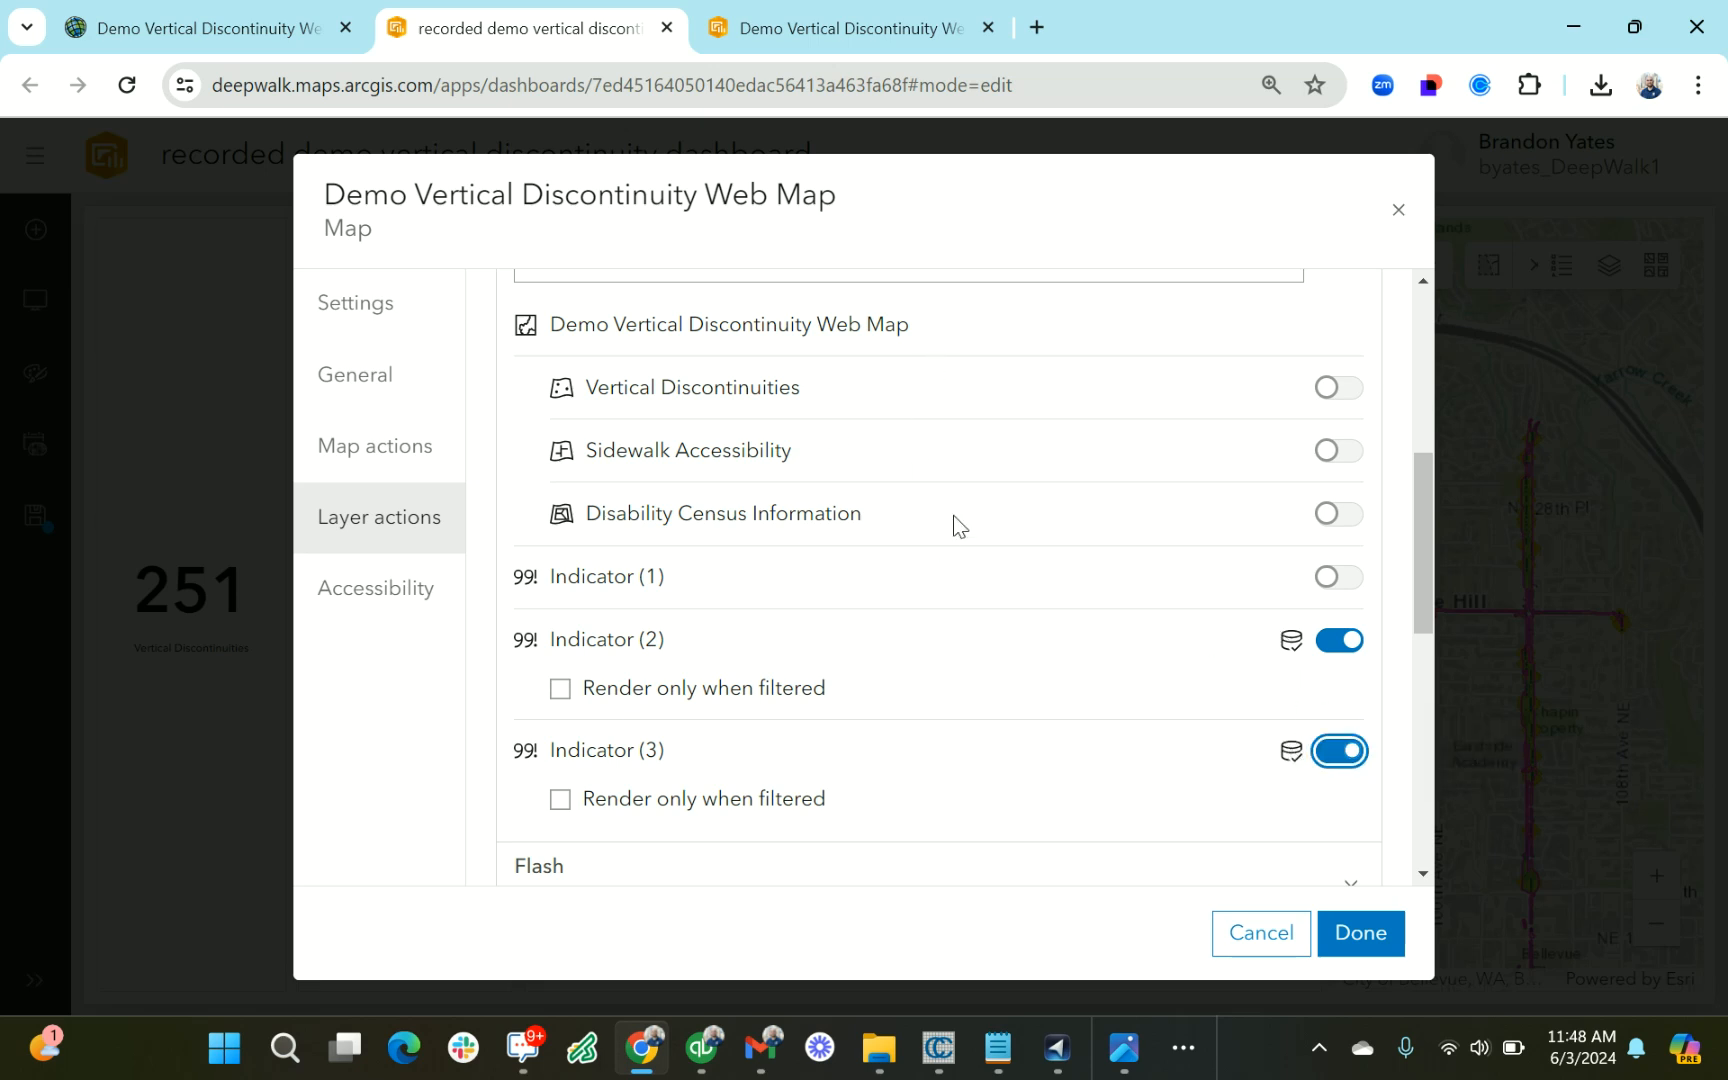
pyautogui.click(1364, 933)
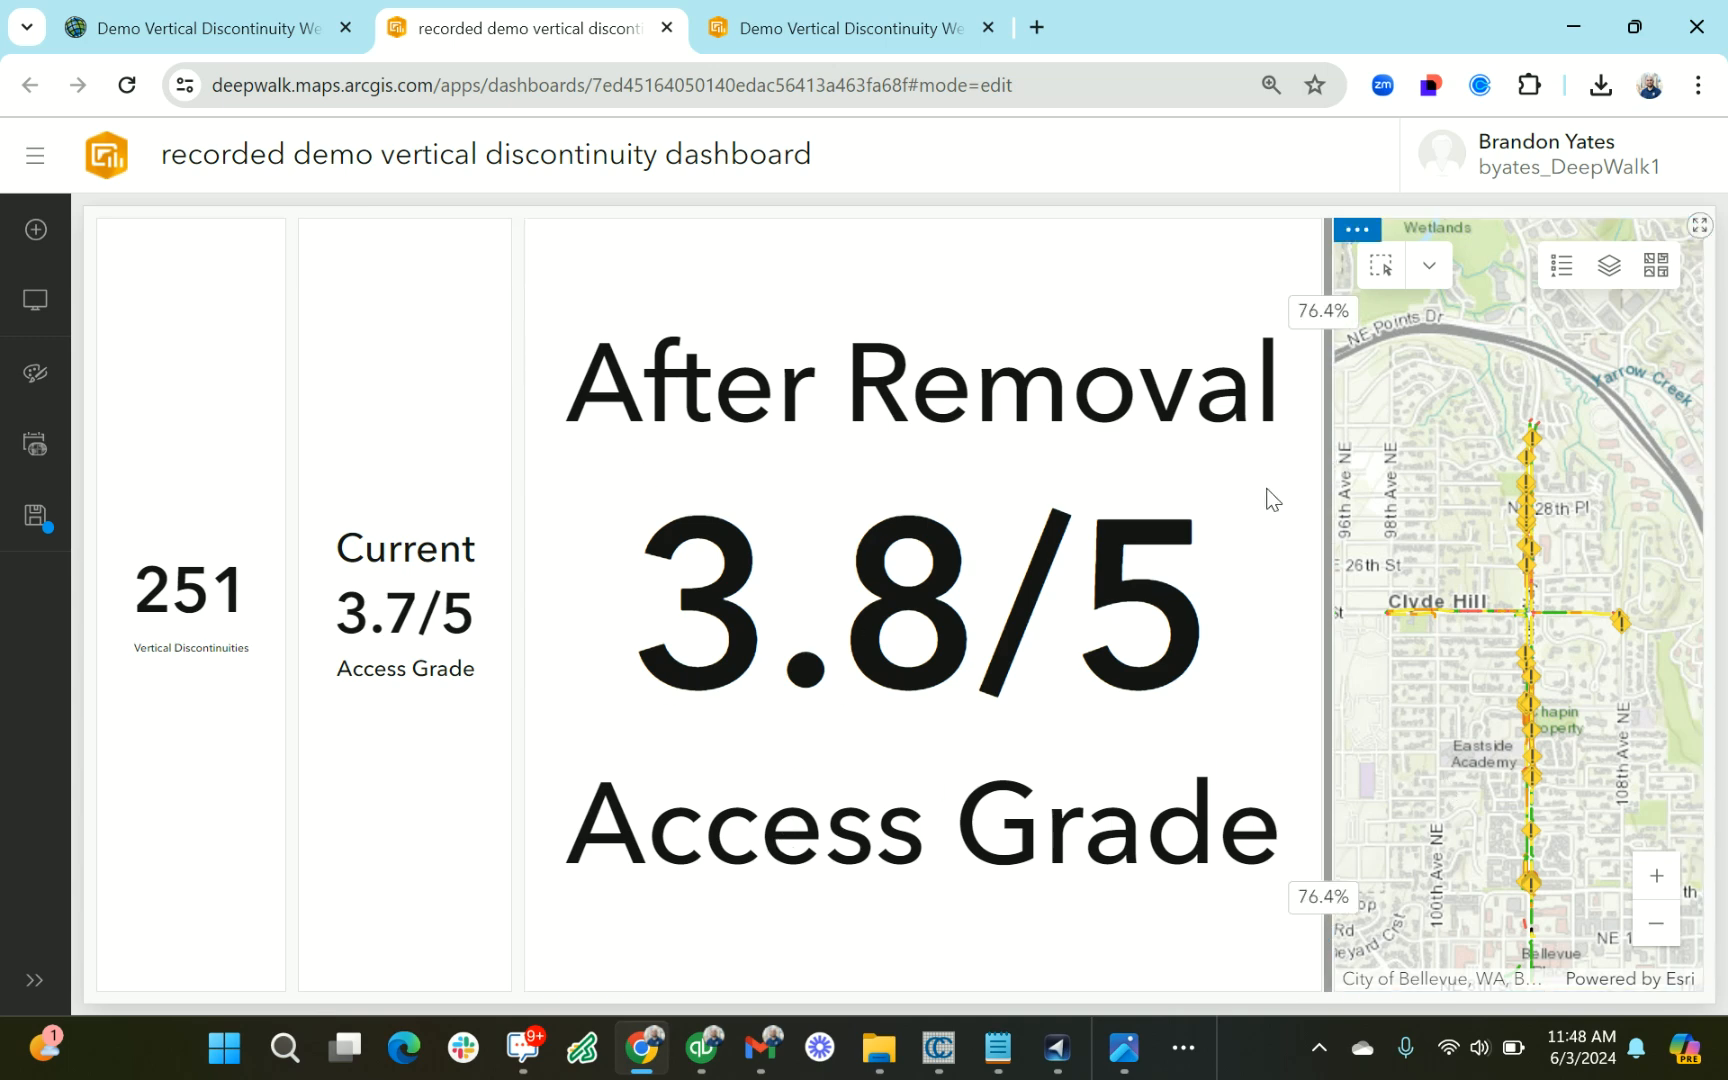
# Widen the map to about half of the dashboard and hide its Vertical Discontinuities and Sidewalk Accessibility layers
pyautogui.moveTo(1333, 541); pyautogui.dragTo(785, 605)
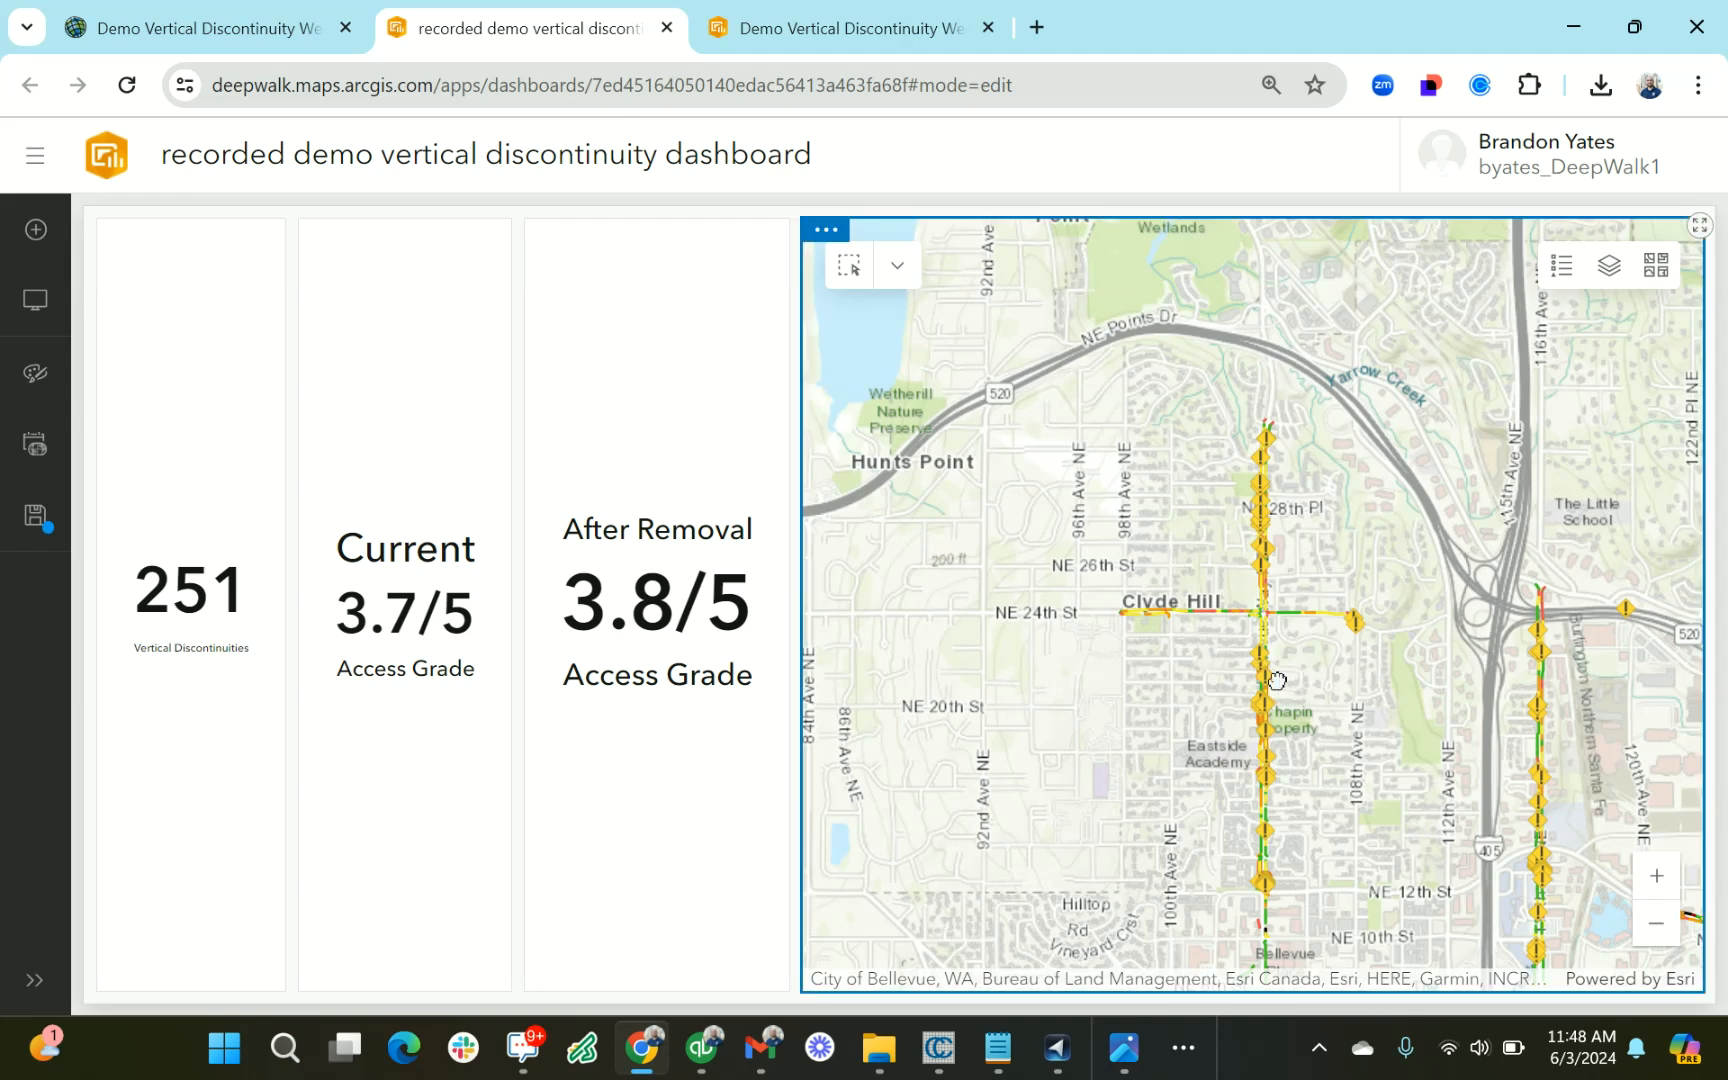
pyautogui.scroll(5, 1303, 675)
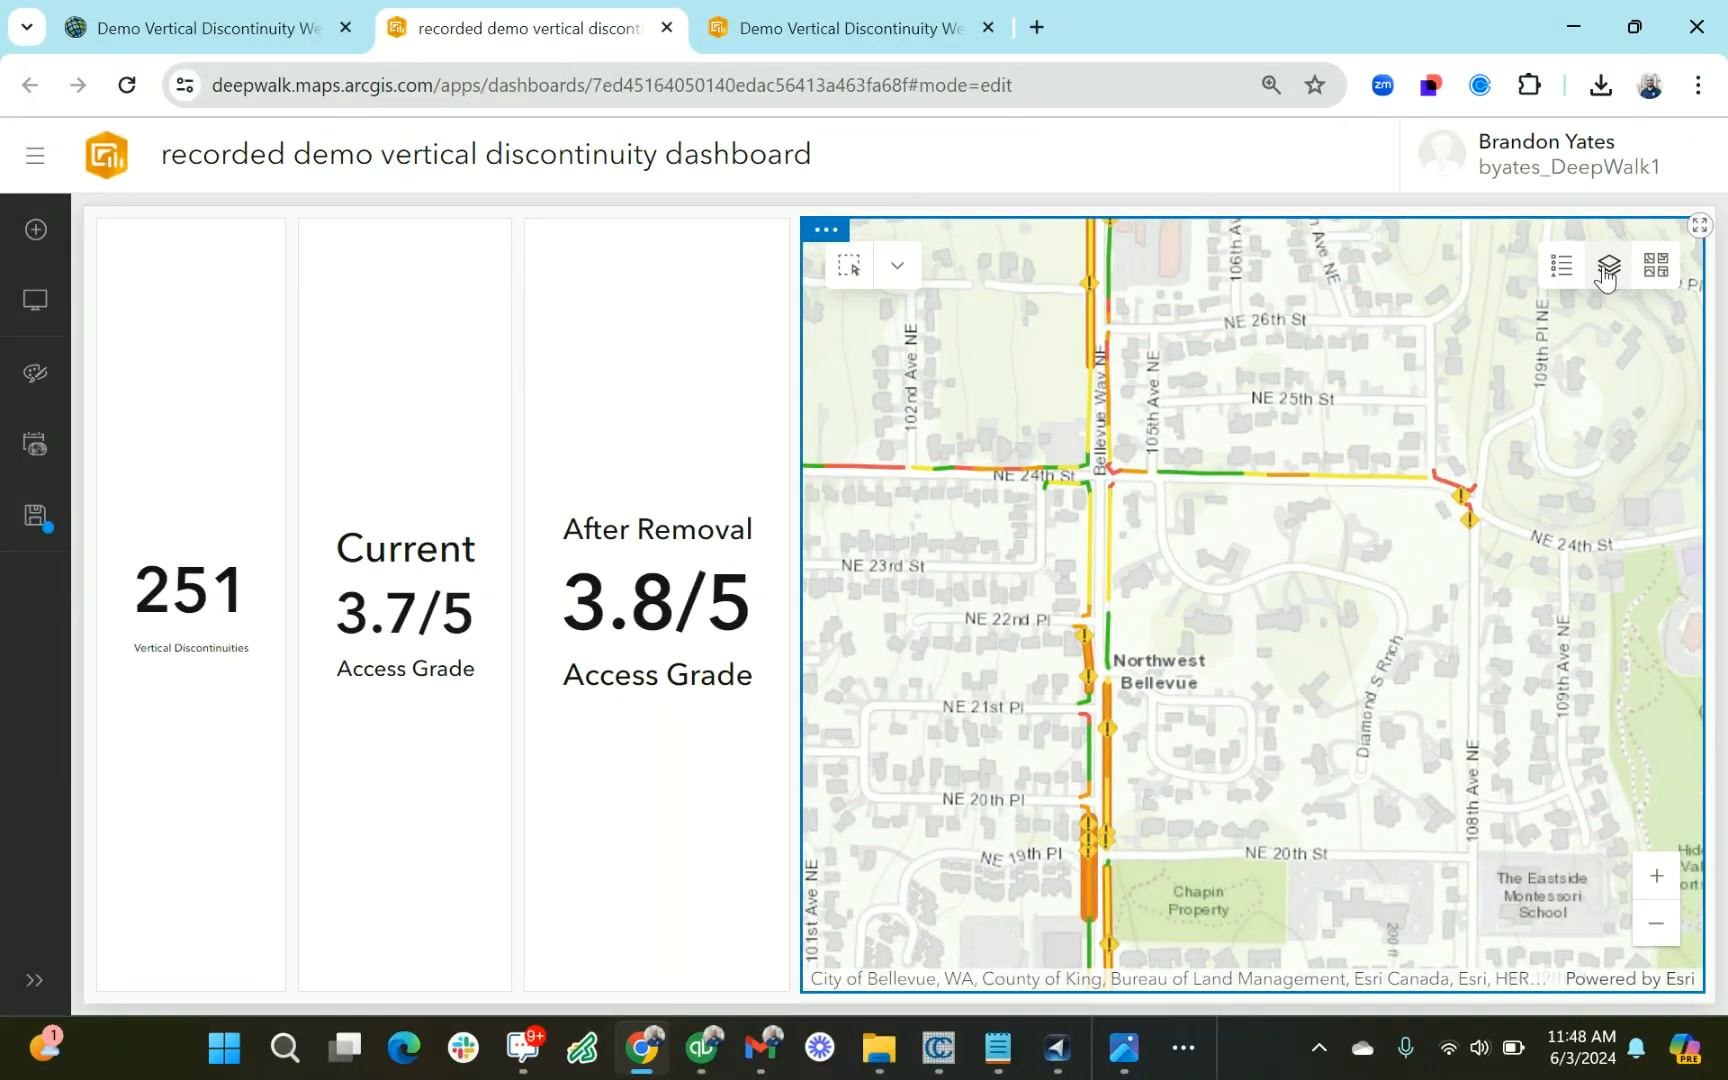
pyautogui.click(1609, 265)
pyautogui.click(1655, 400)
pyautogui.click(1655, 451)
# Show the Vertical Discontinuities layer again and rectangle-select the features along Bellevue Way NE from NE 22nd Pl southward past Chapin Property
pyautogui.moveTo(1215, 721); pyautogui.dragTo(1273, 629)
pyautogui.click(849, 266)
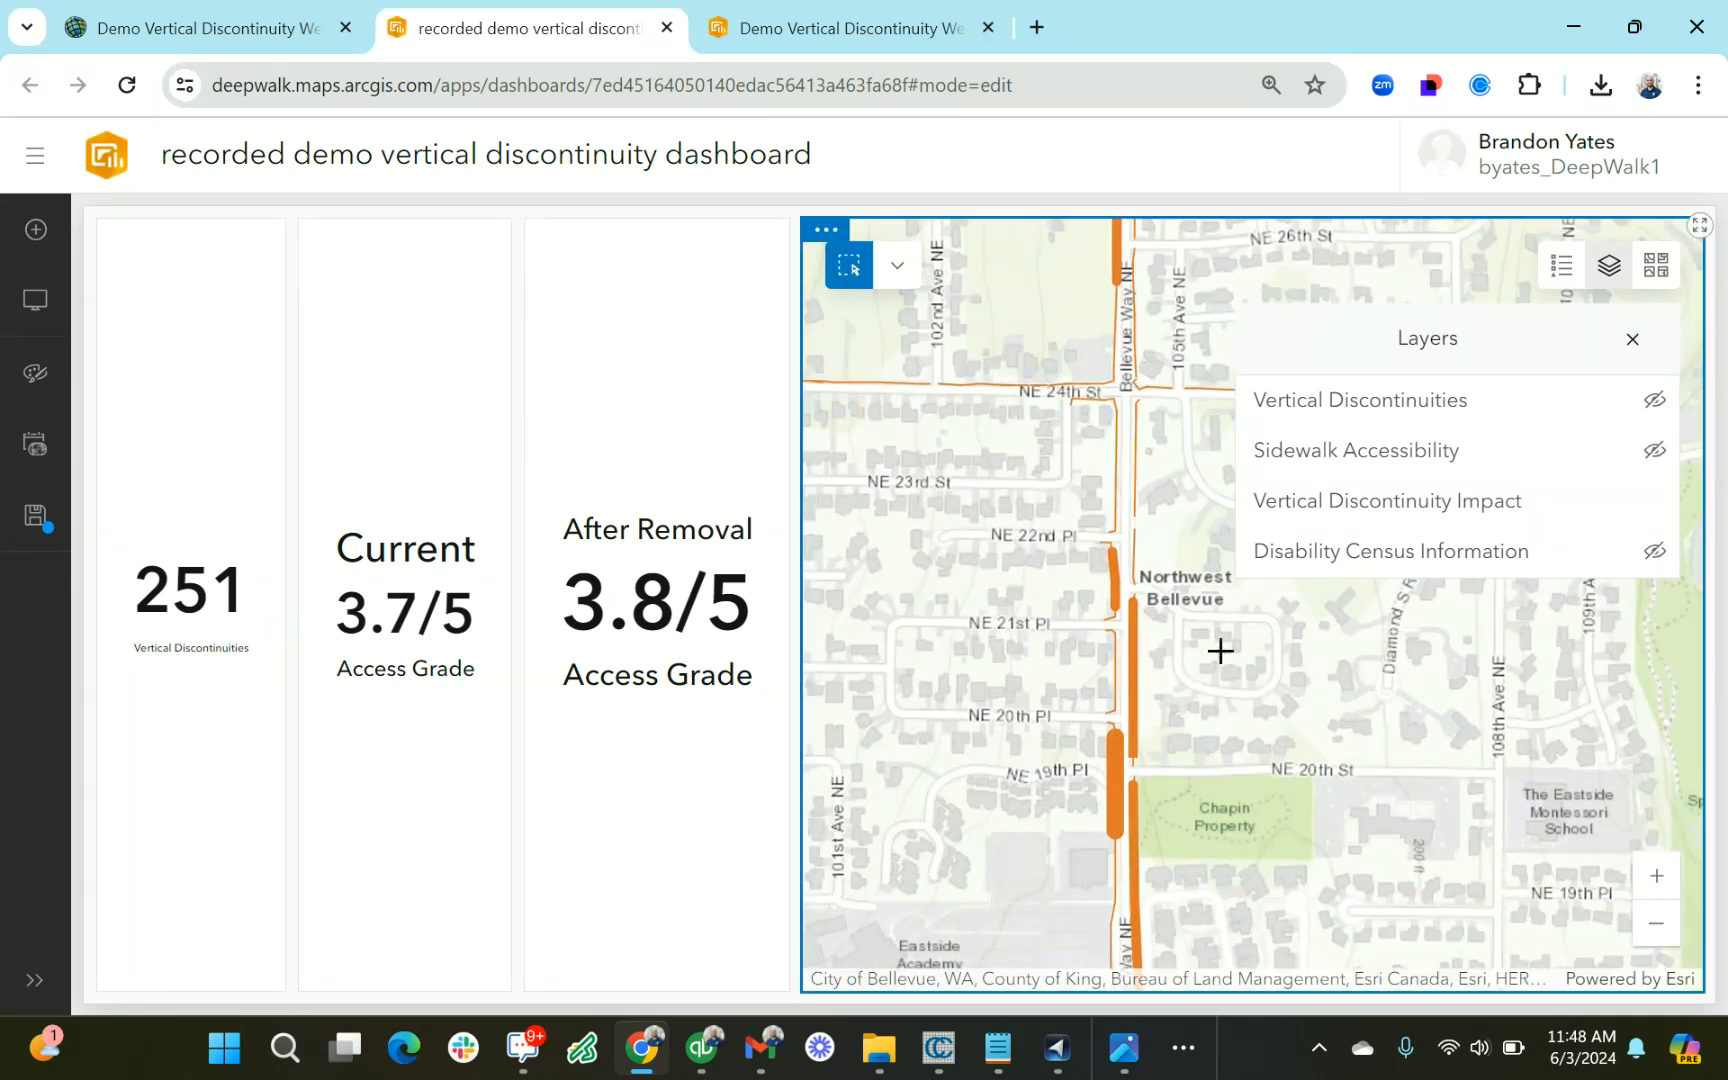
pyautogui.click(1654, 400)
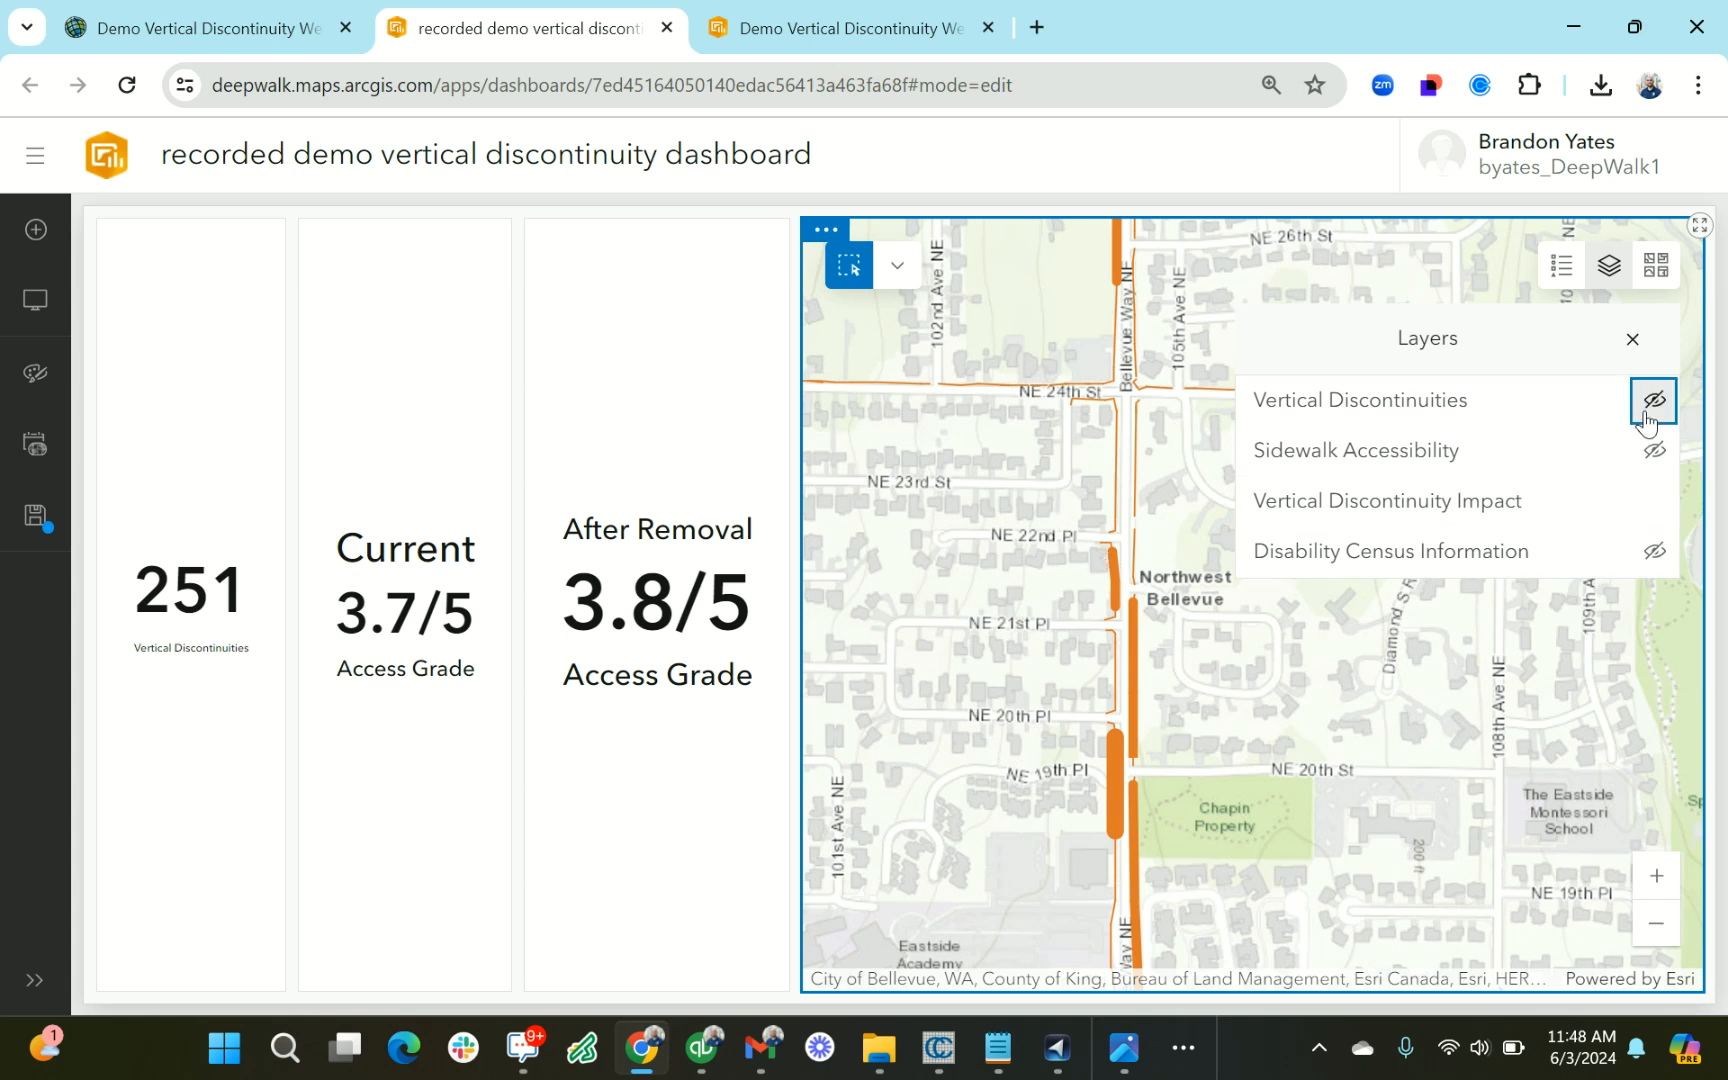
pyautogui.moveTo(1082, 524); pyautogui.dragTo(1197, 960)
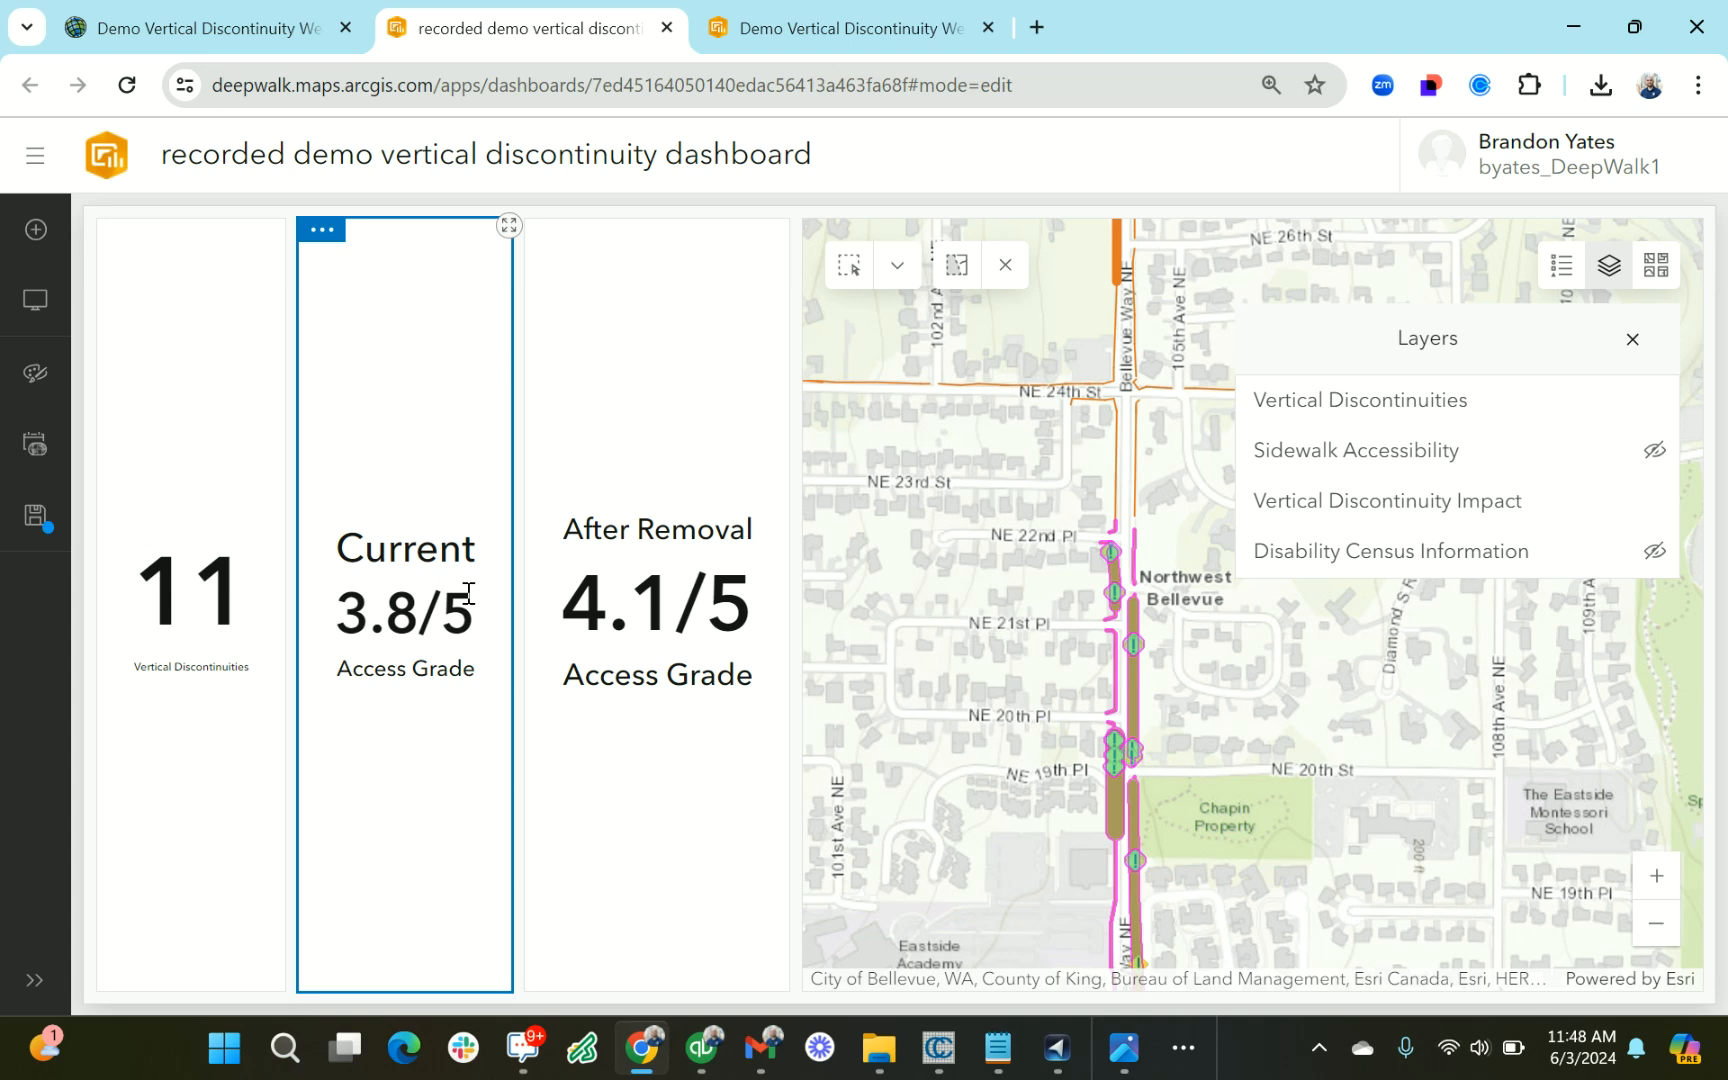
# Show the Disability Census Information layer and open the pop-up of the census tract east of Bellevue Way NE
pyautogui.click(1654, 551)
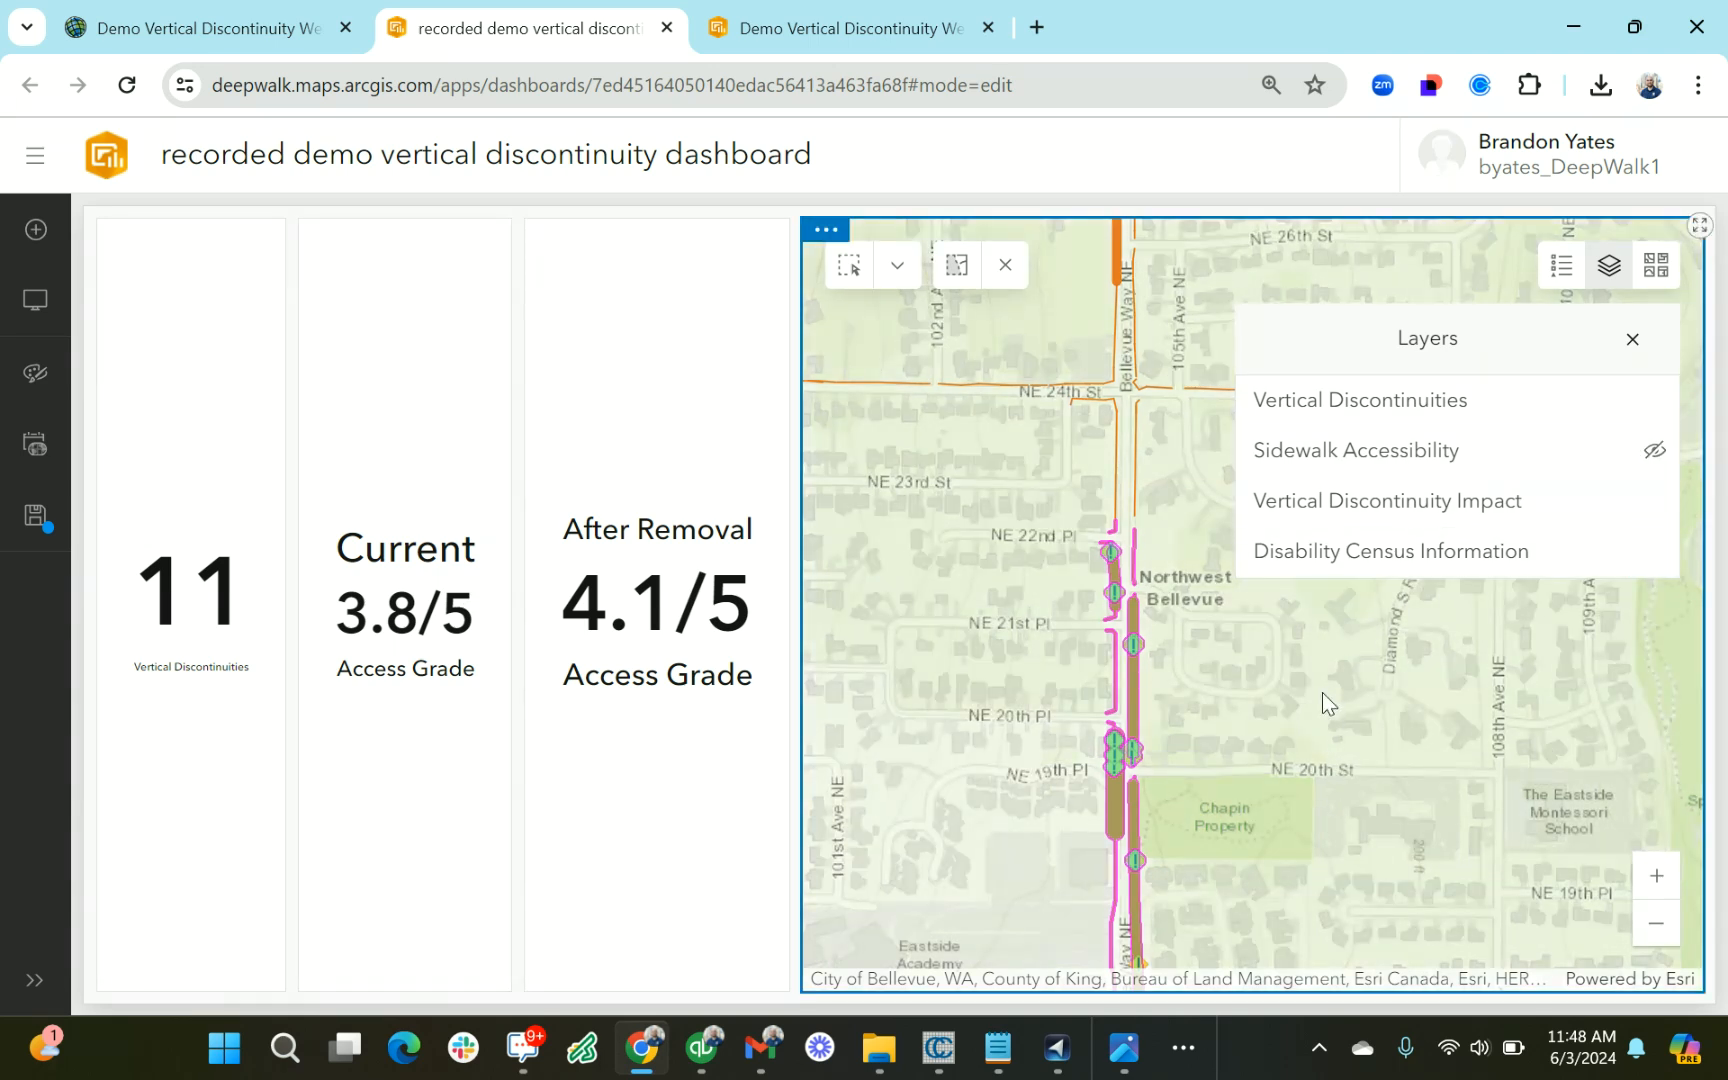
pyautogui.click(1323, 702)
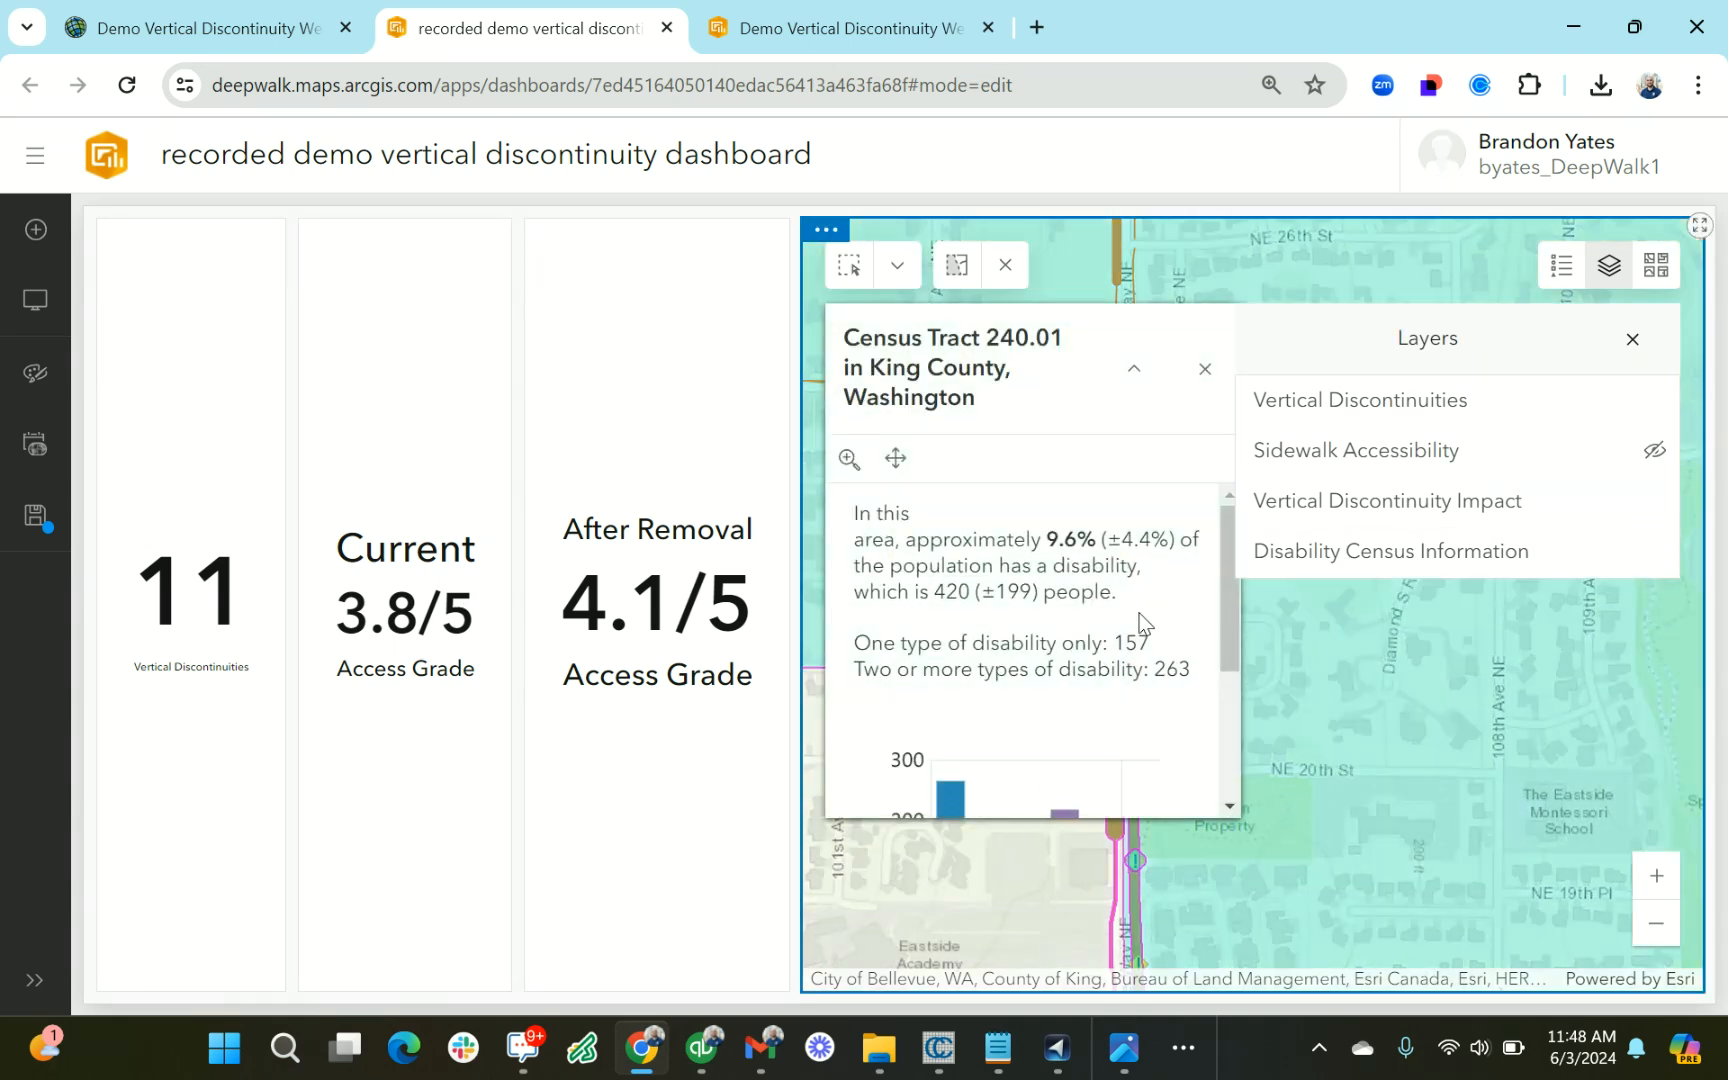
# Read the disability counts and the disability-by-type chart in the census tract's pop-up
pyautogui.scroll(-2, 1119, 670)
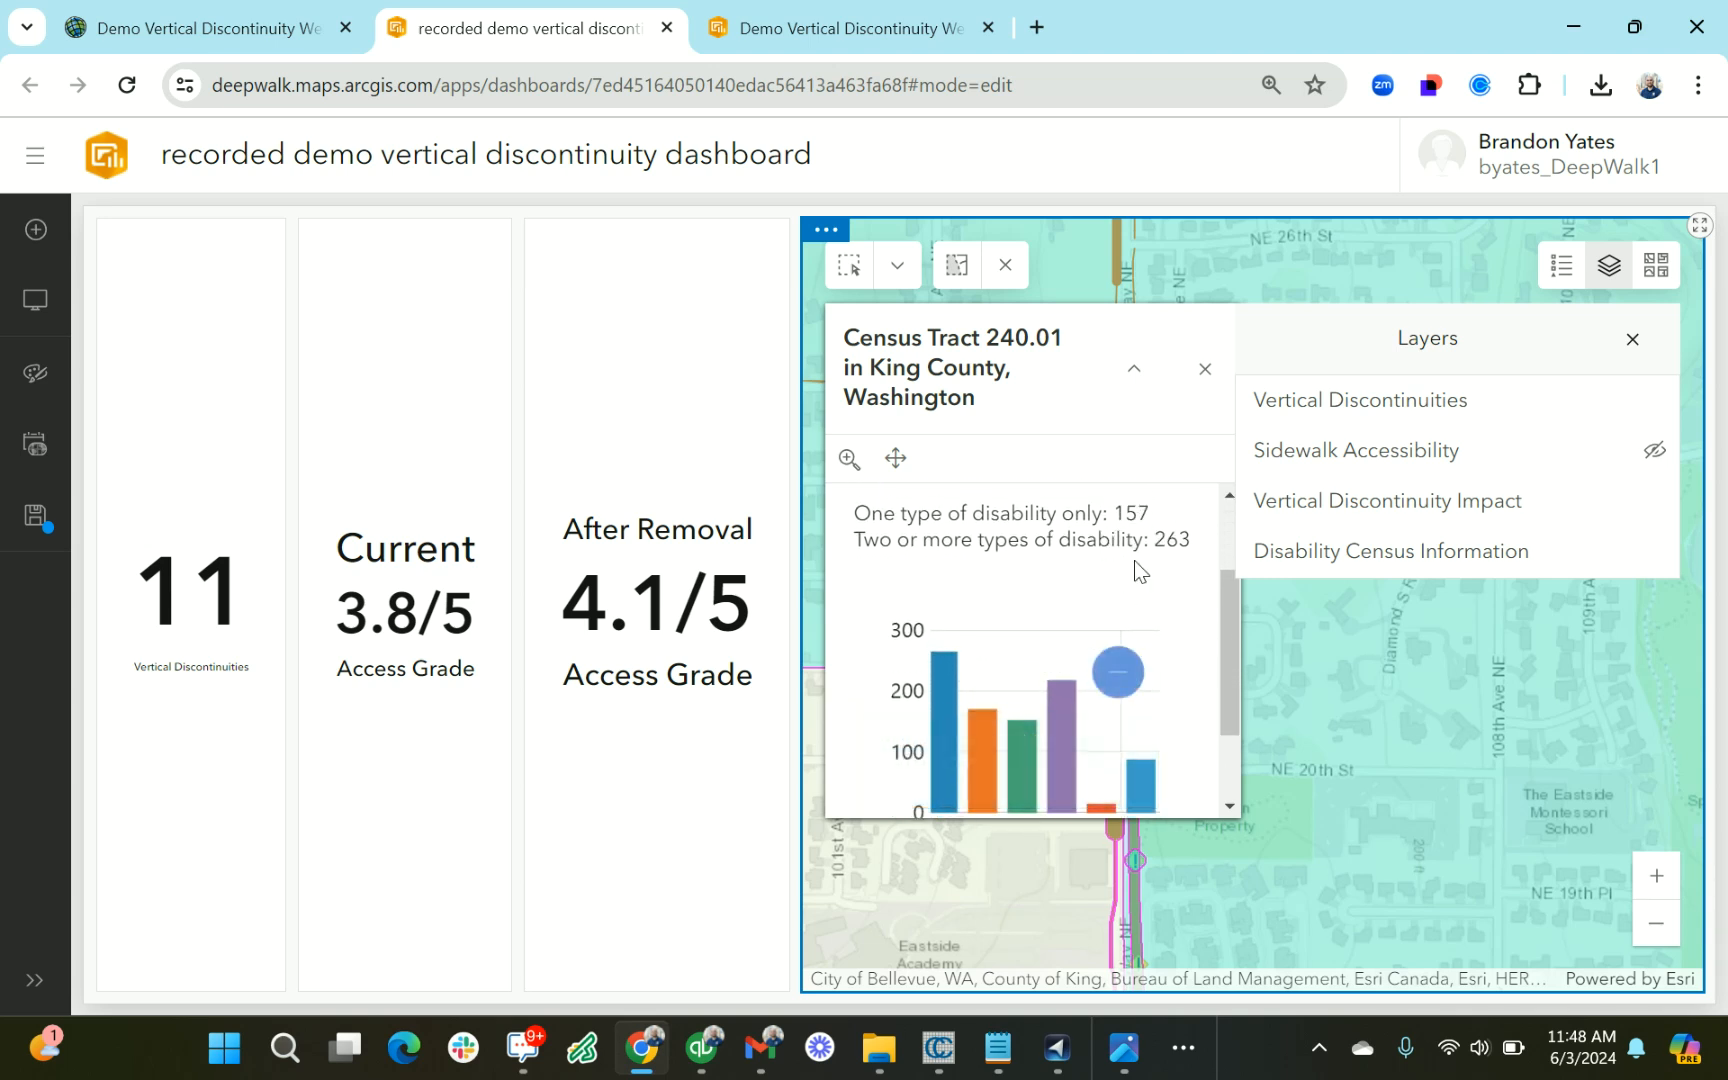
pyautogui.moveTo(1156, 539); pyautogui.dragTo(1218, 566)
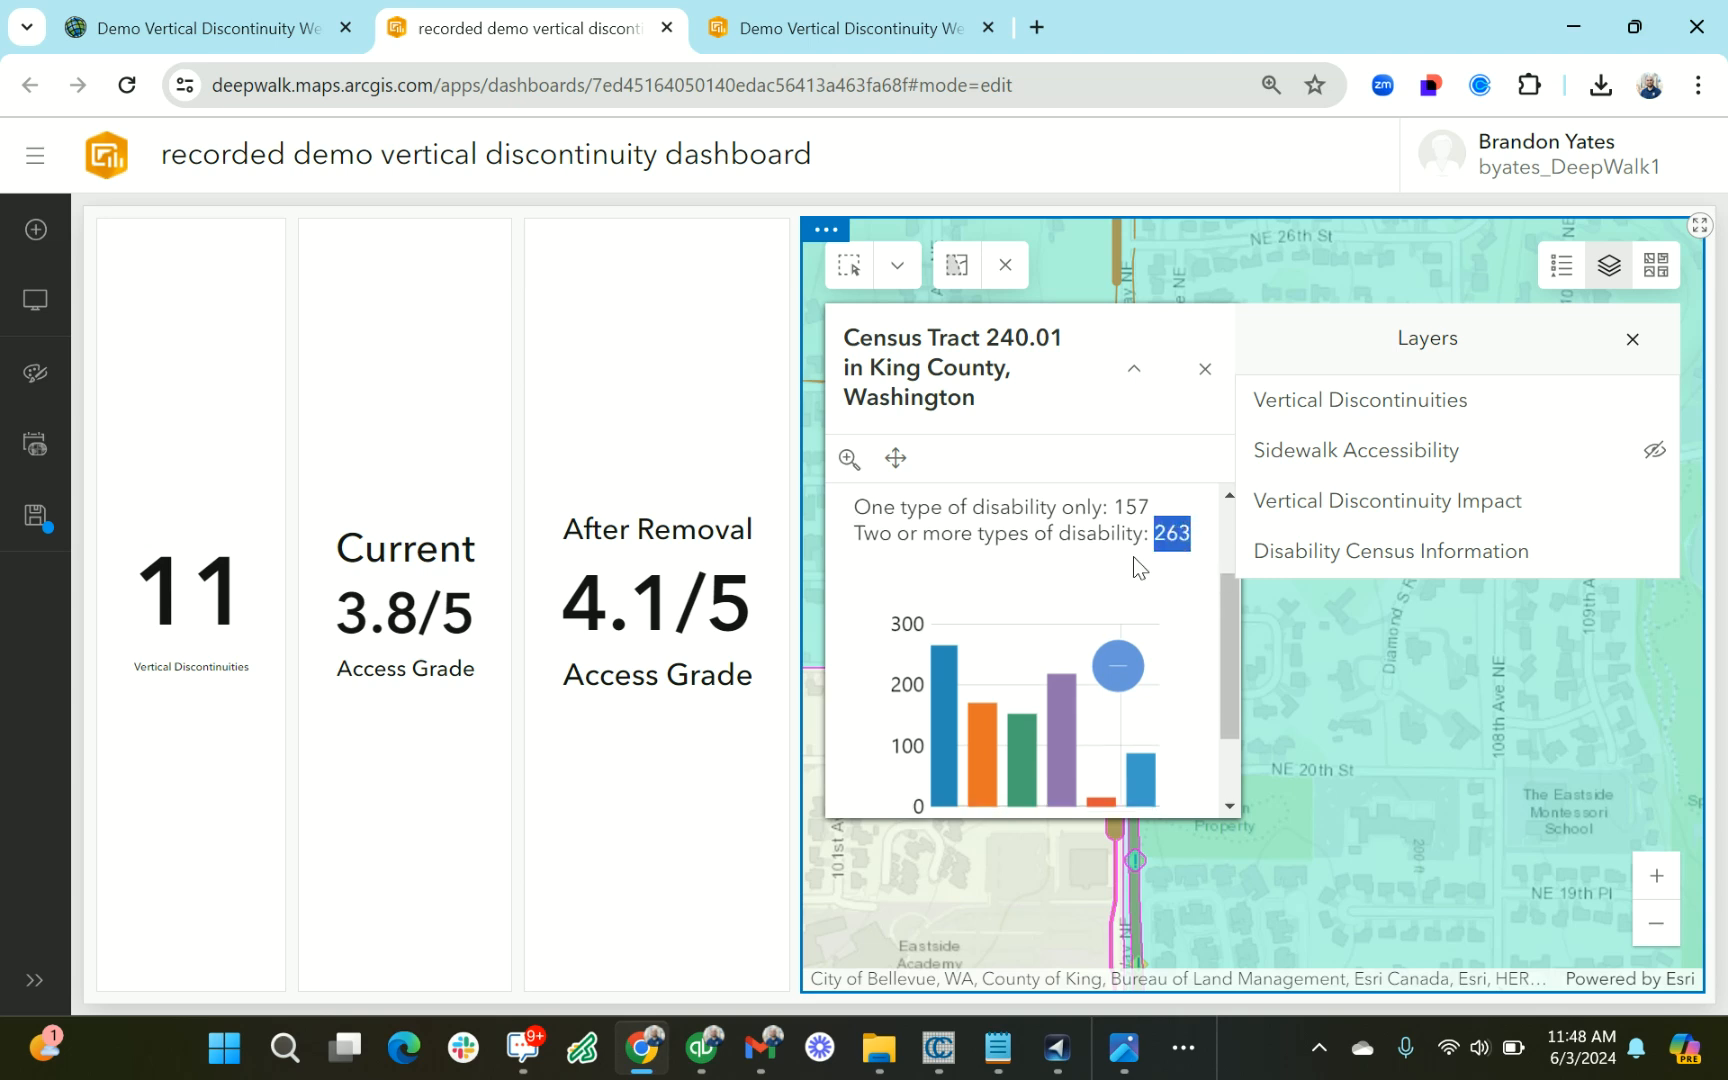
pyautogui.scroll(-1, 1168, 535)
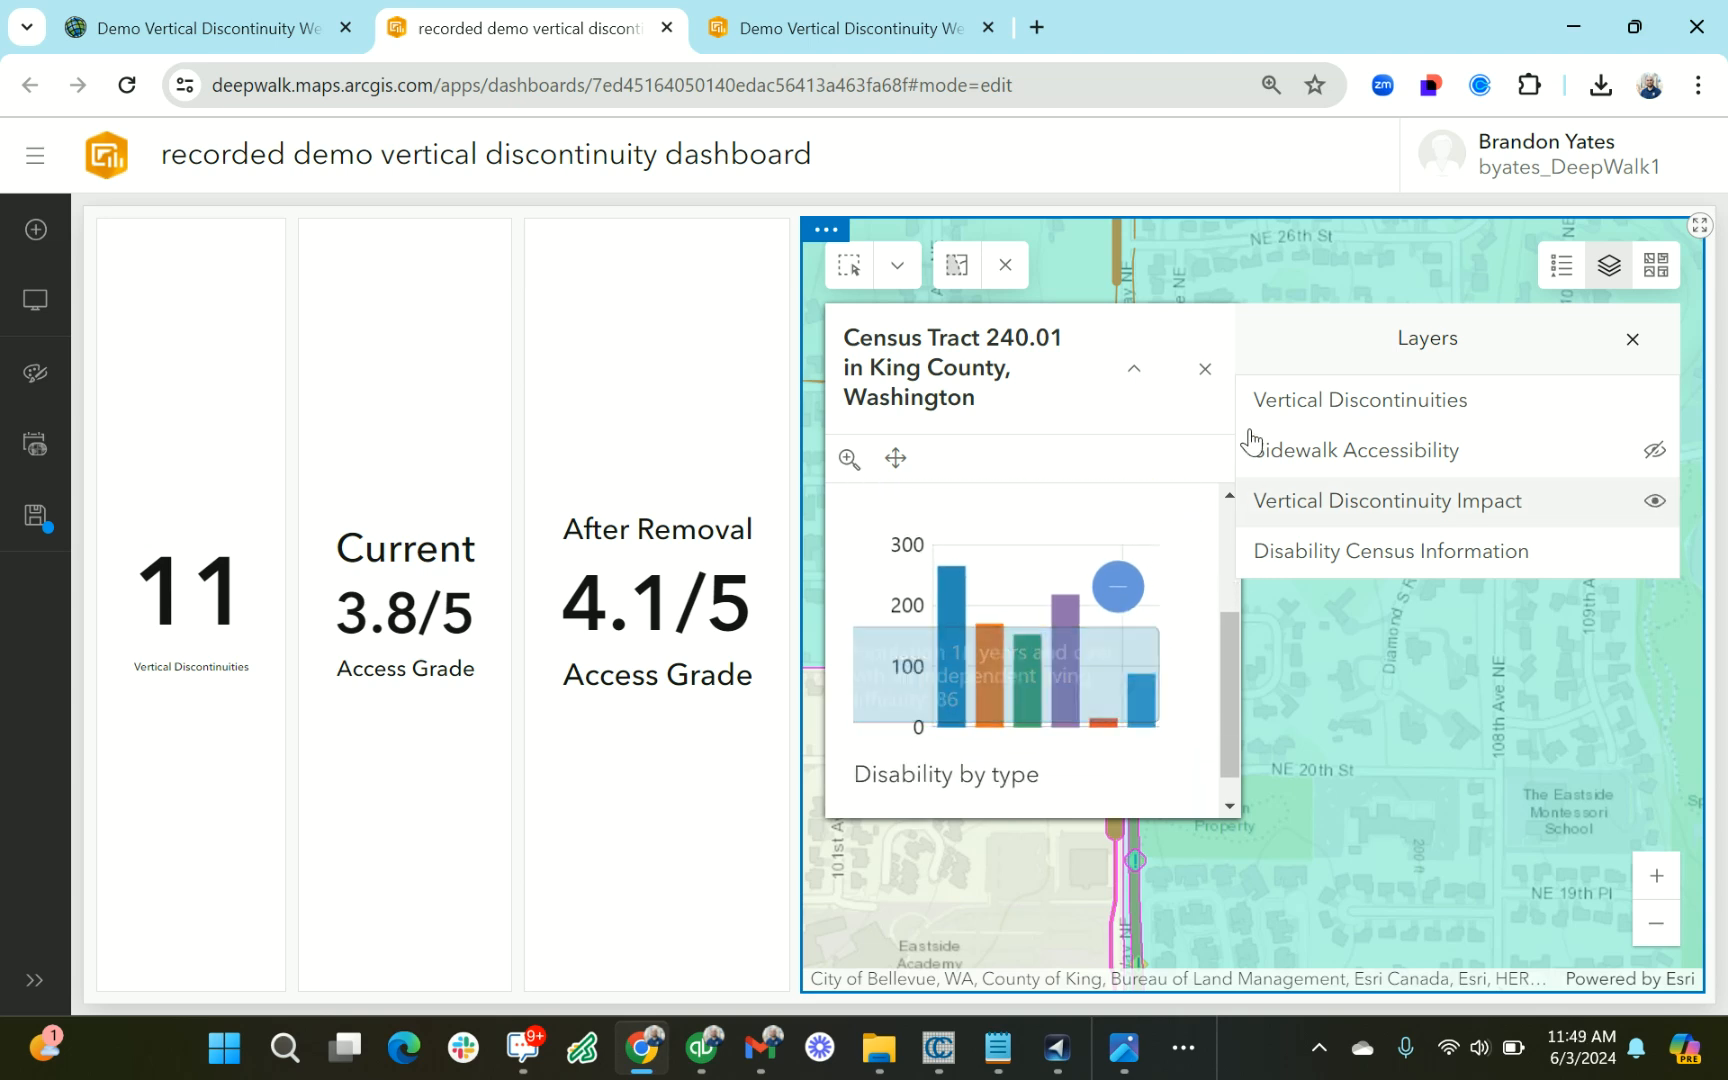
# Close the census tract pop-up and hide the map's Disability Census Information layer
pyautogui.click(1229, 401)
pyautogui.moveTo(1295, 671); pyautogui.dragTo(1117, 610)
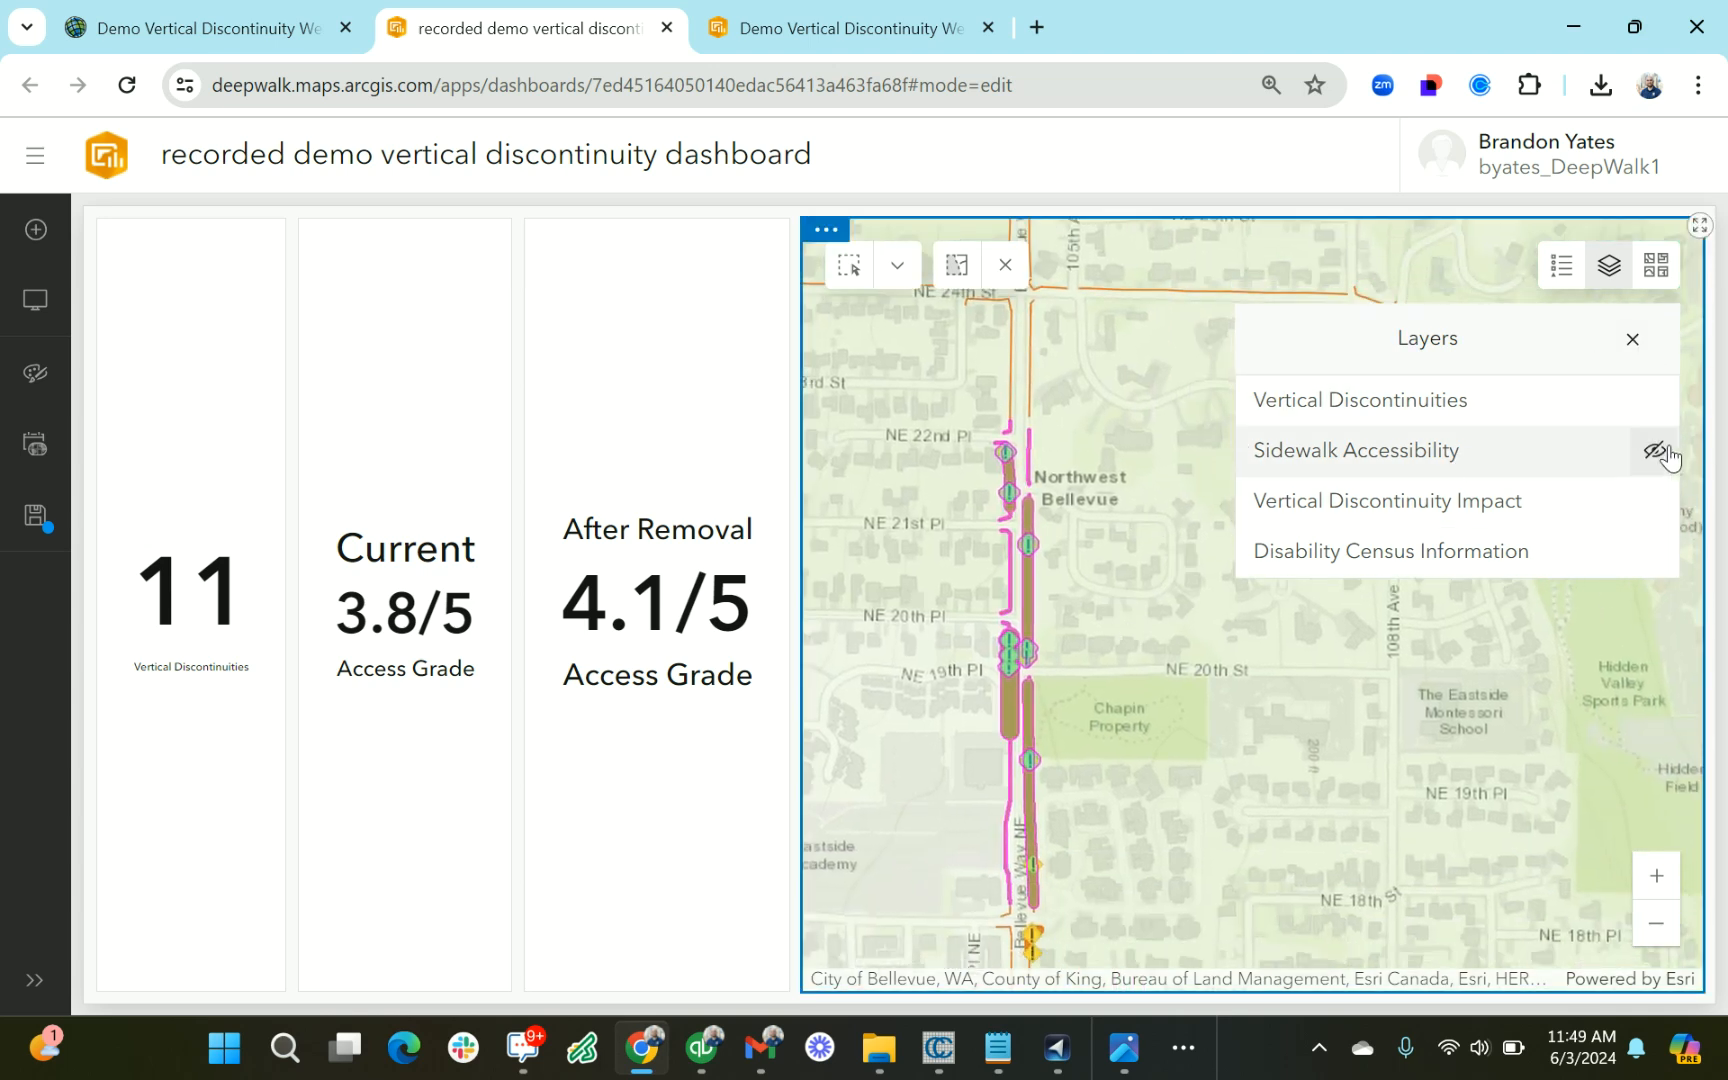
pyautogui.click(1632, 339)
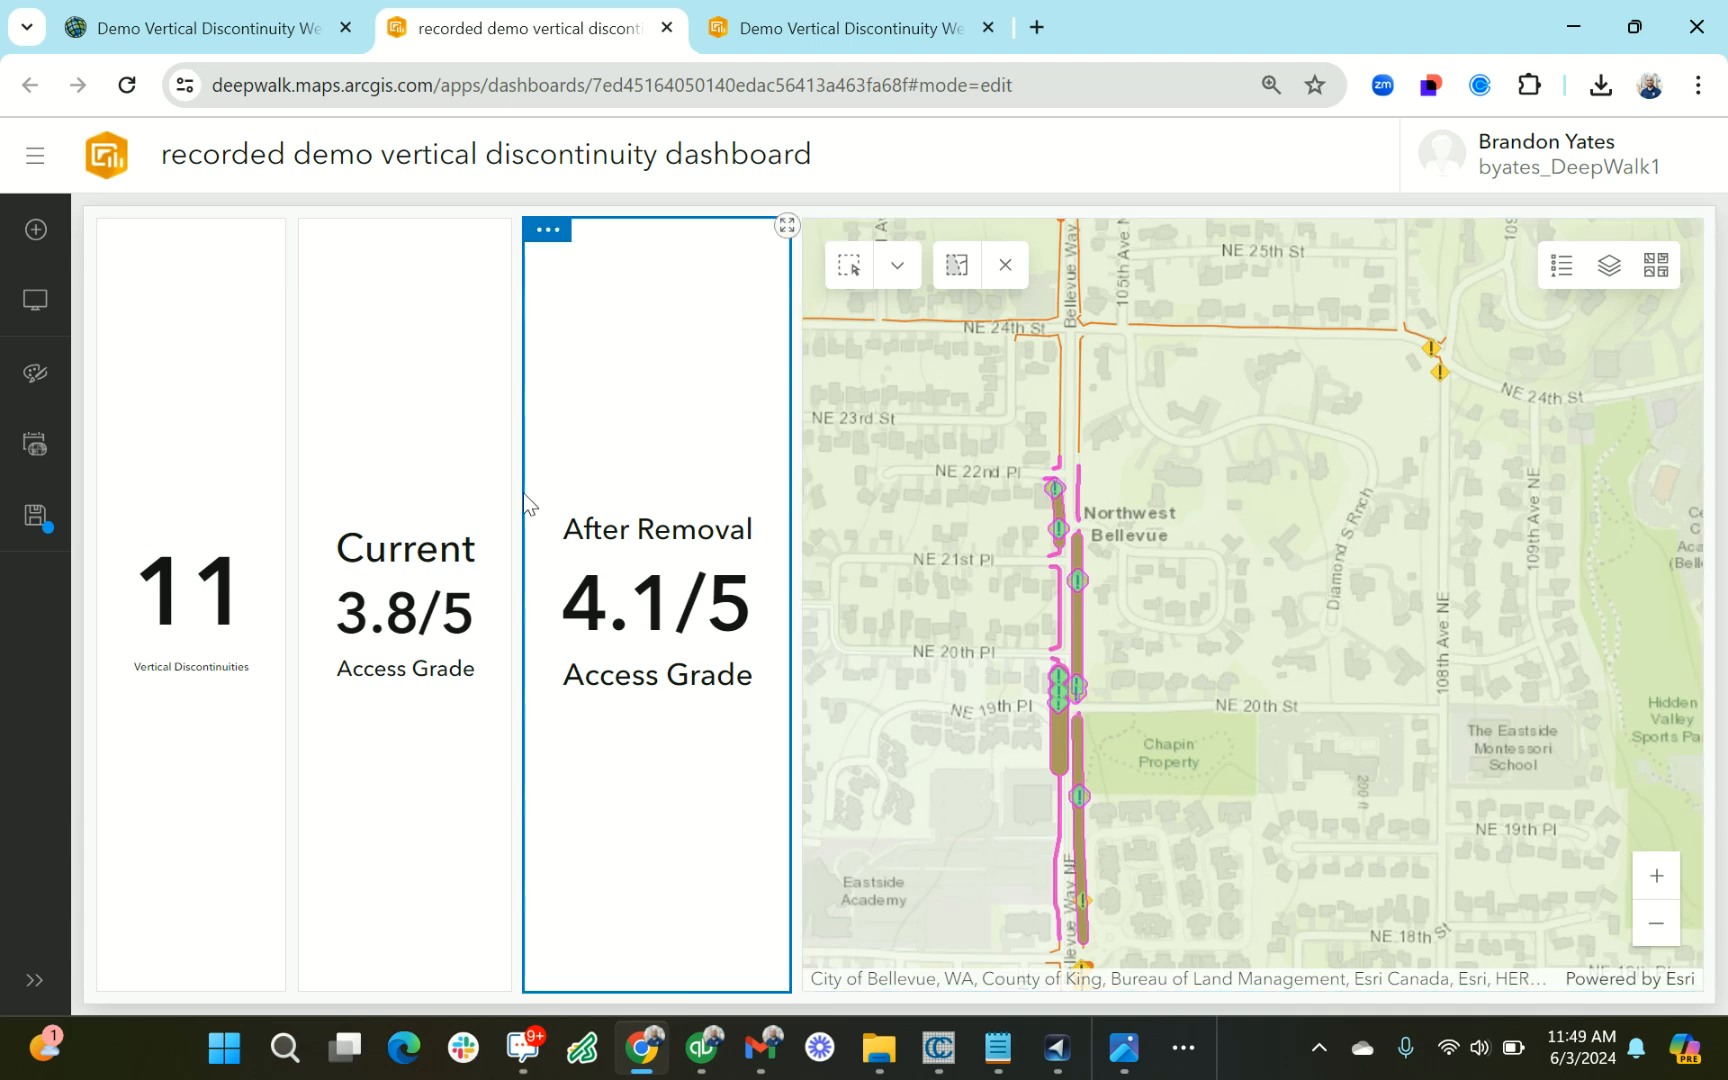
# Add a table element above the Current Access Grade indicator, using the Vertical Discontinuities layer as its data
pyautogui.click(20, 236)
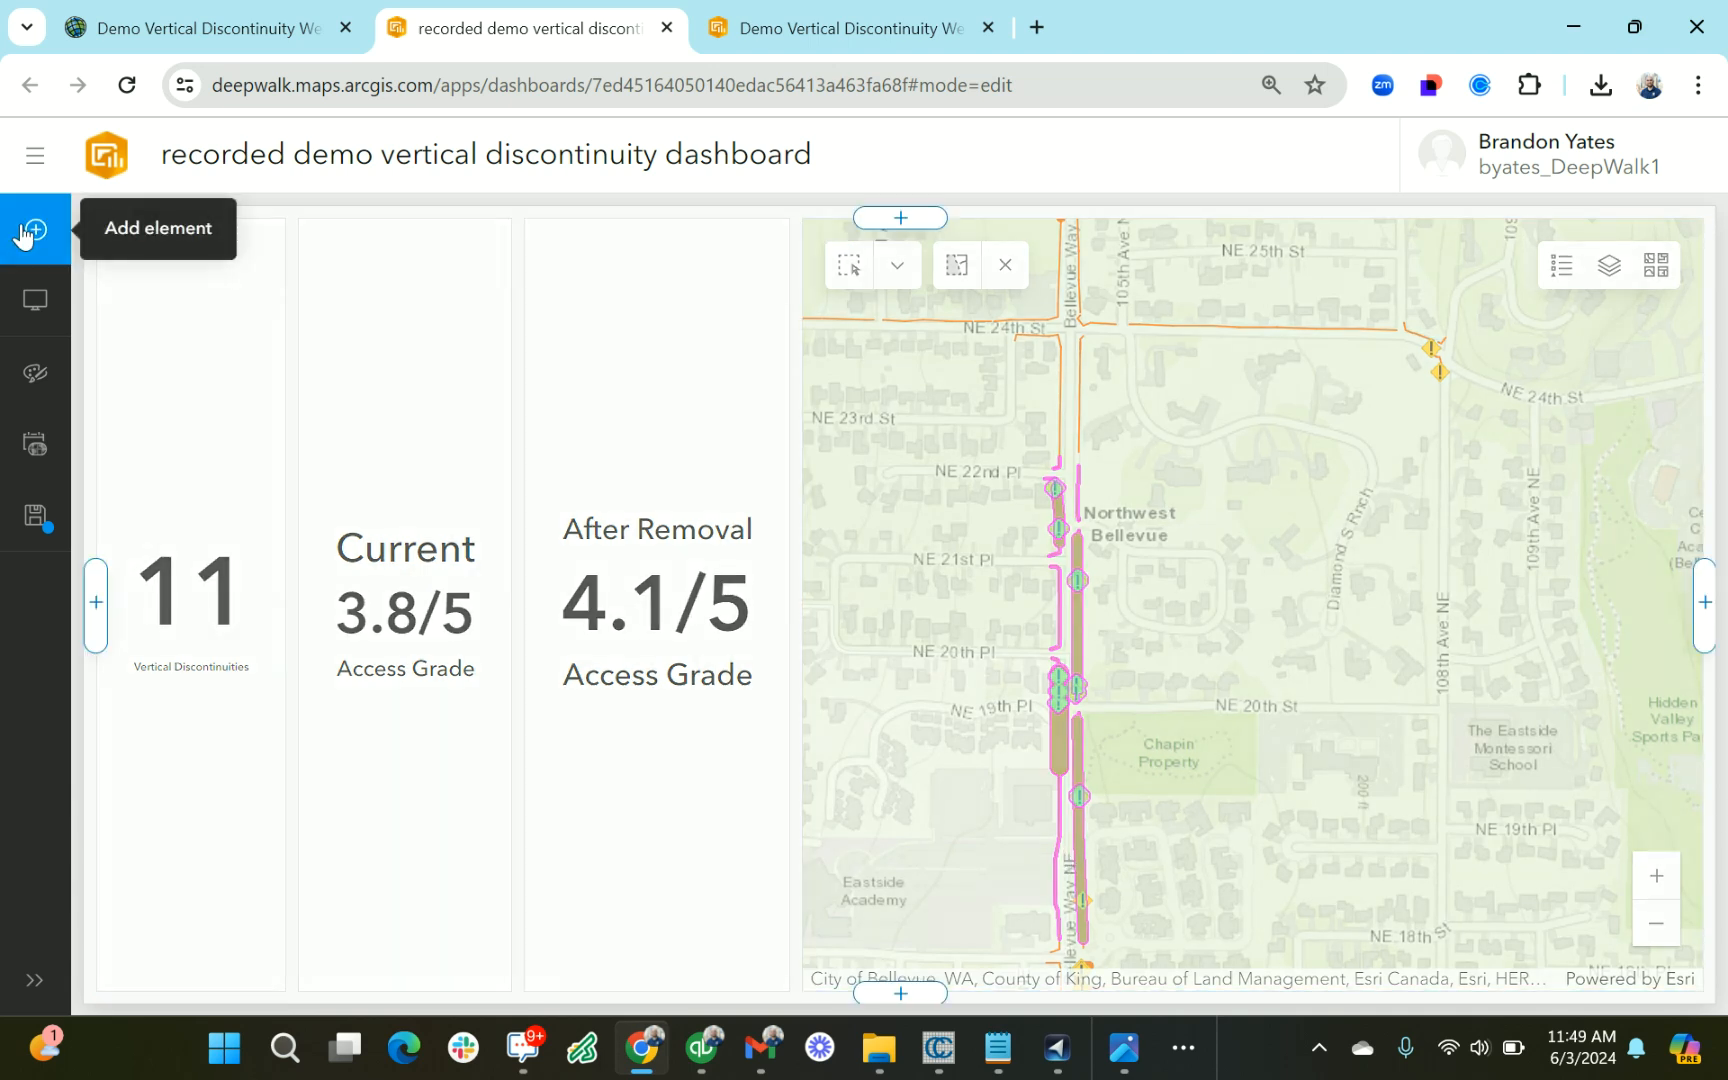
pyautogui.click(406, 254)
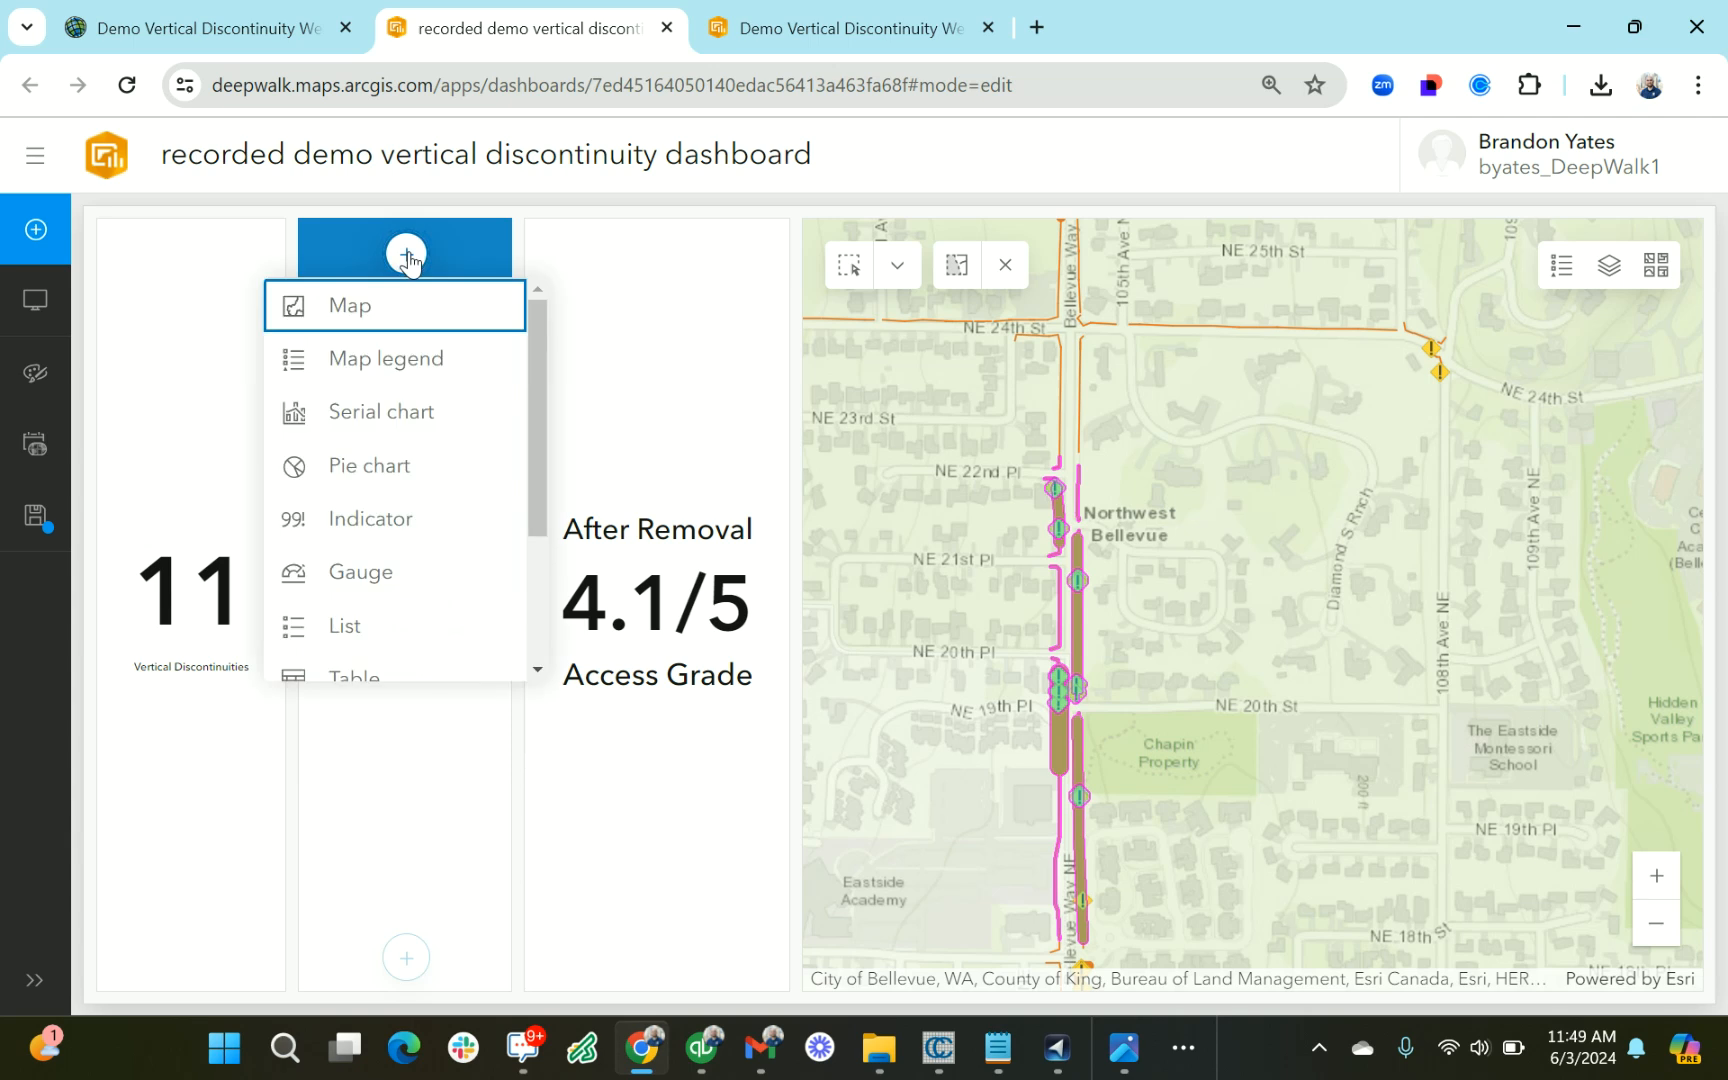
pyautogui.scroll(-1, 395, 588)
pyautogui.click(392, 594)
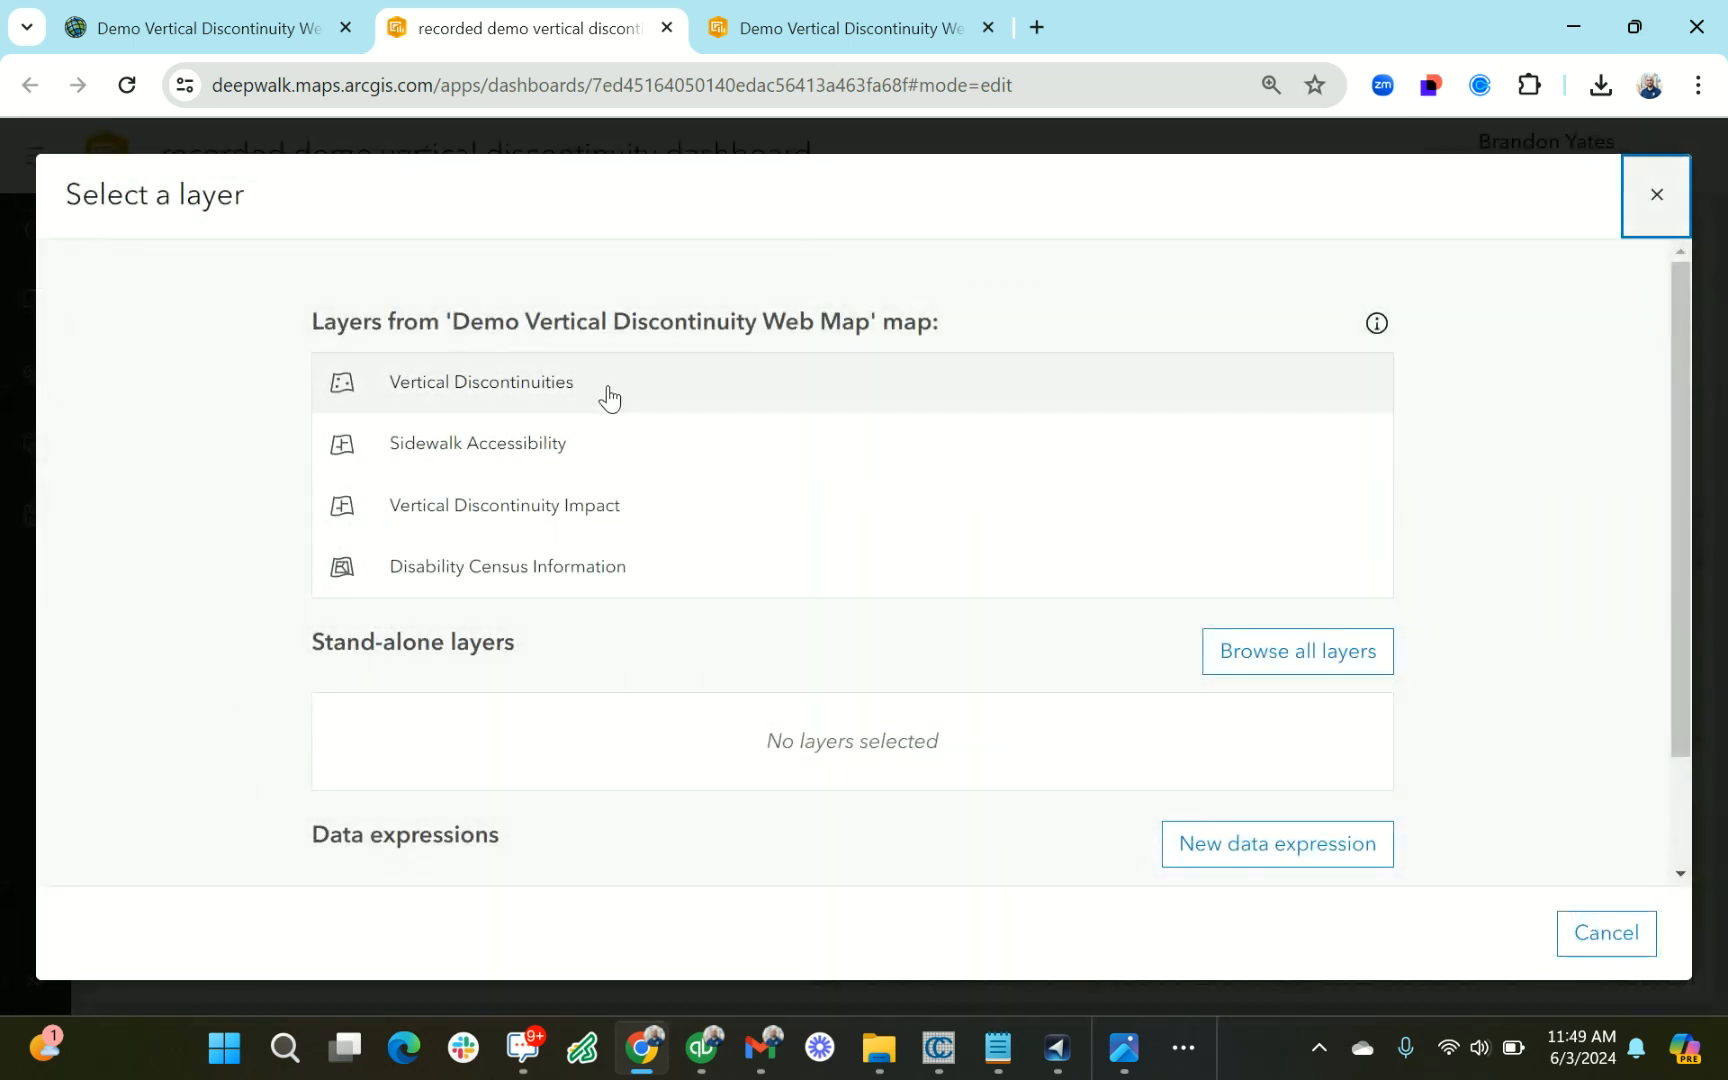
pyautogui.click(603, 406)
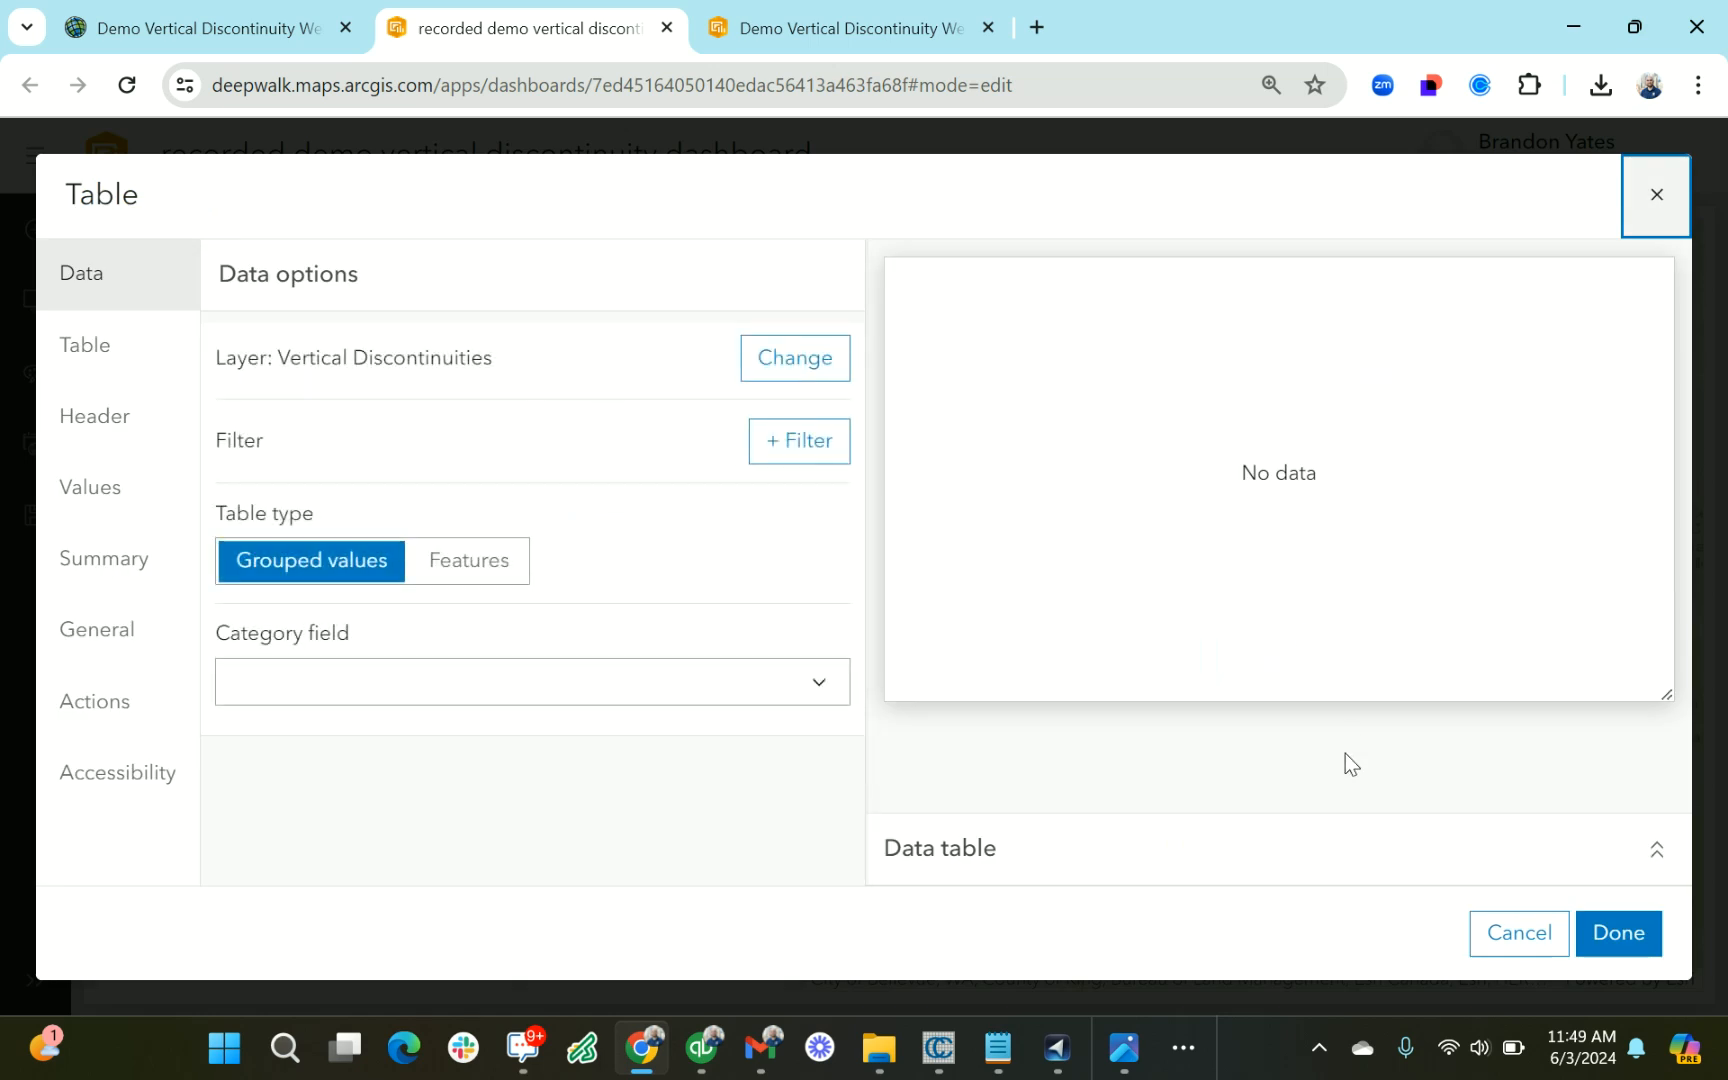
# Try grouping the table's values with address as the category field
pyautogui.click(372, 682)
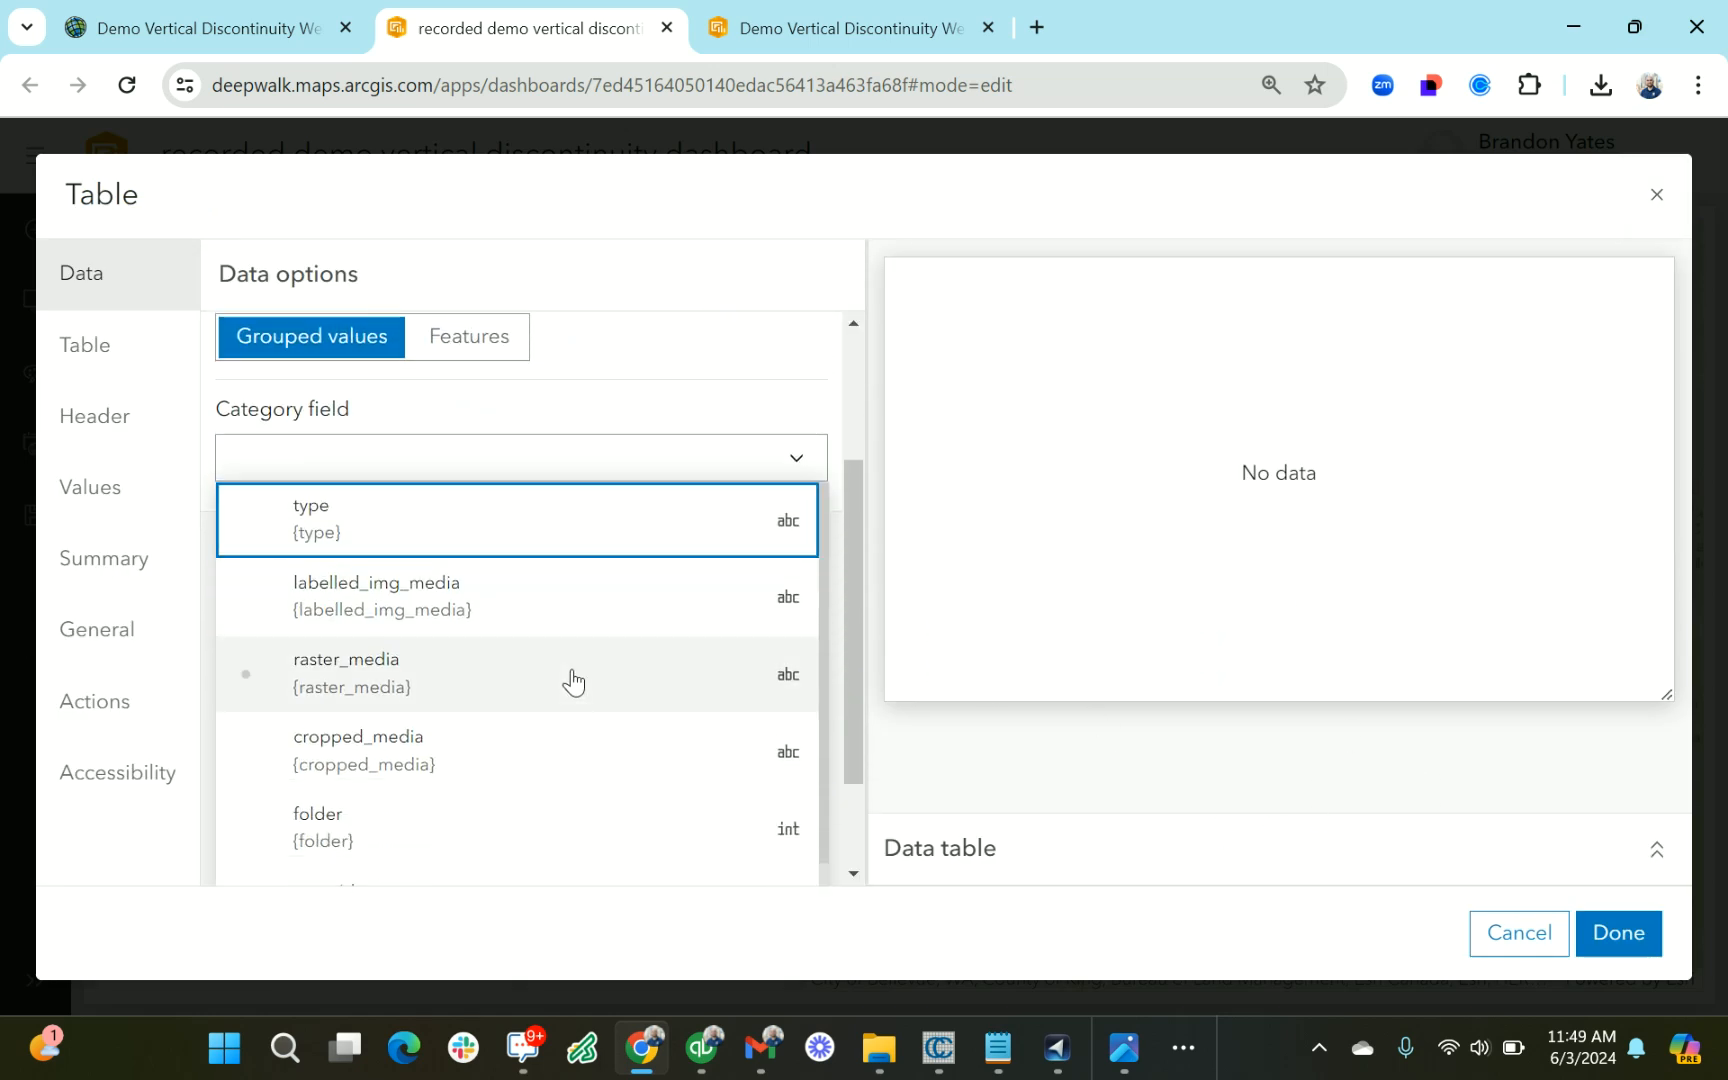
pyautogui.scroll(-3, 571, 694)
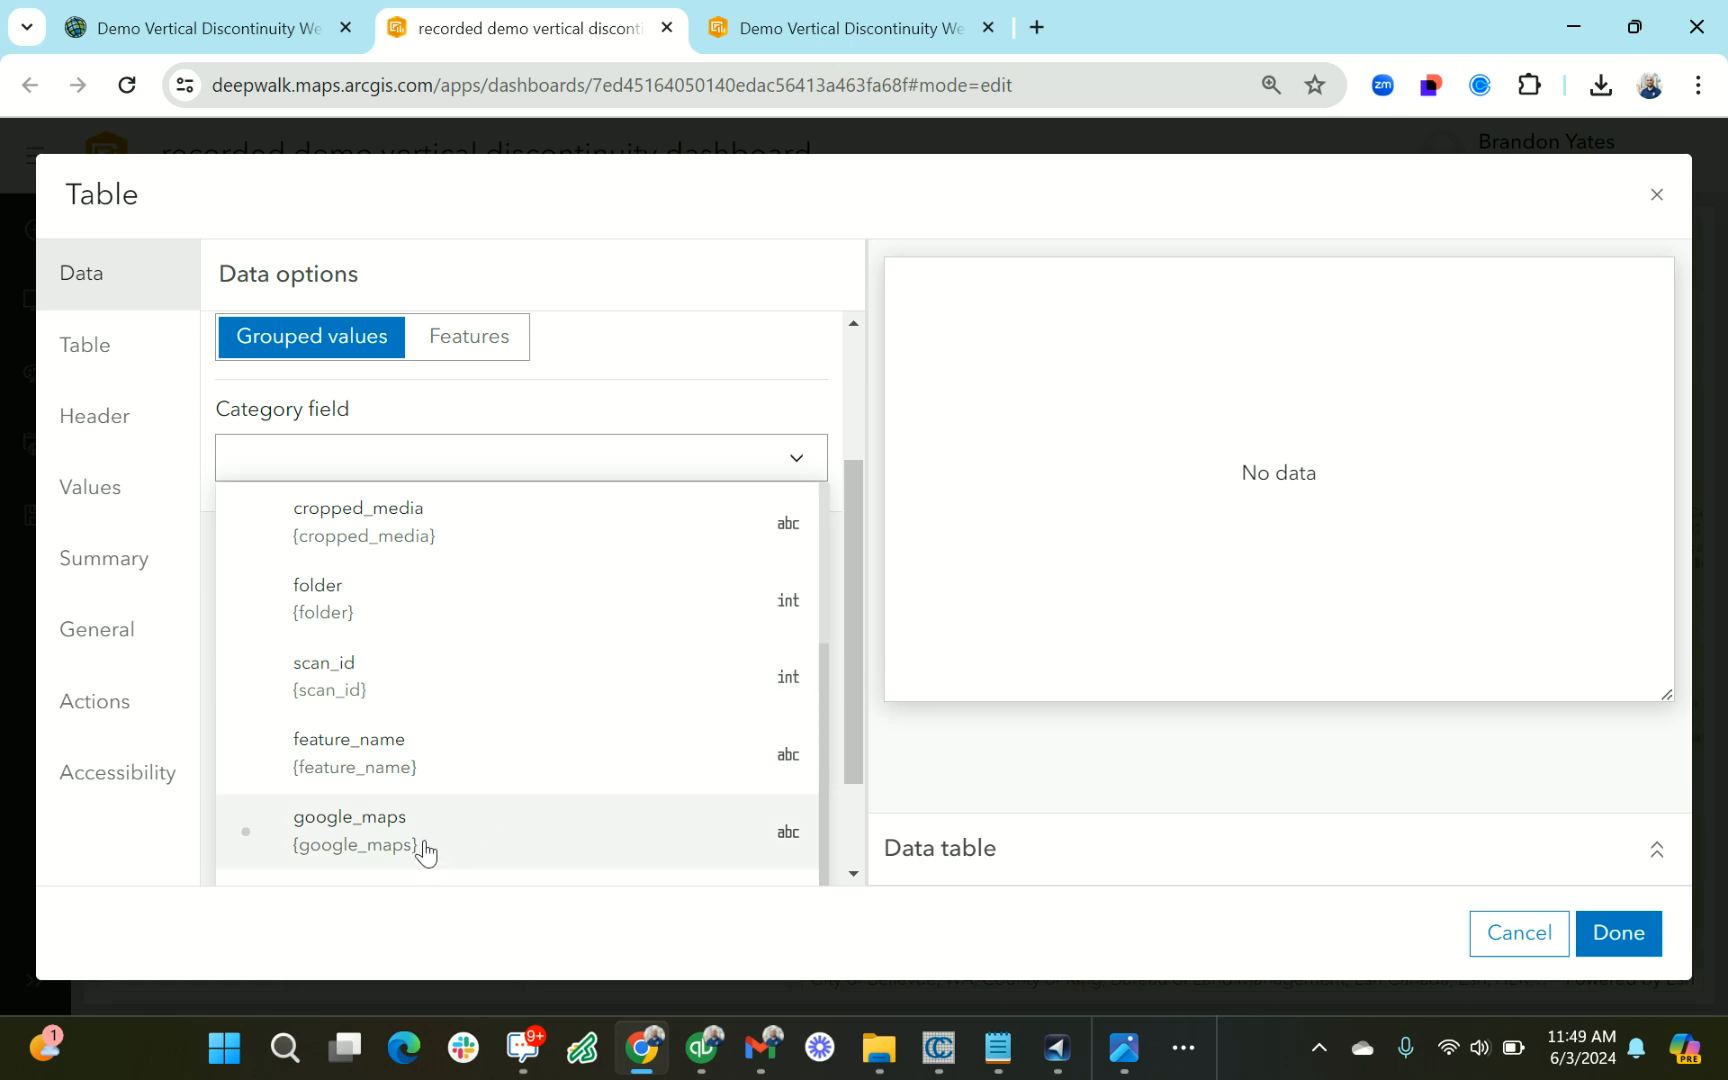
pyautogui.scroll(3, 467, 714)
pyautogui.scroll(-3, 466, 760)
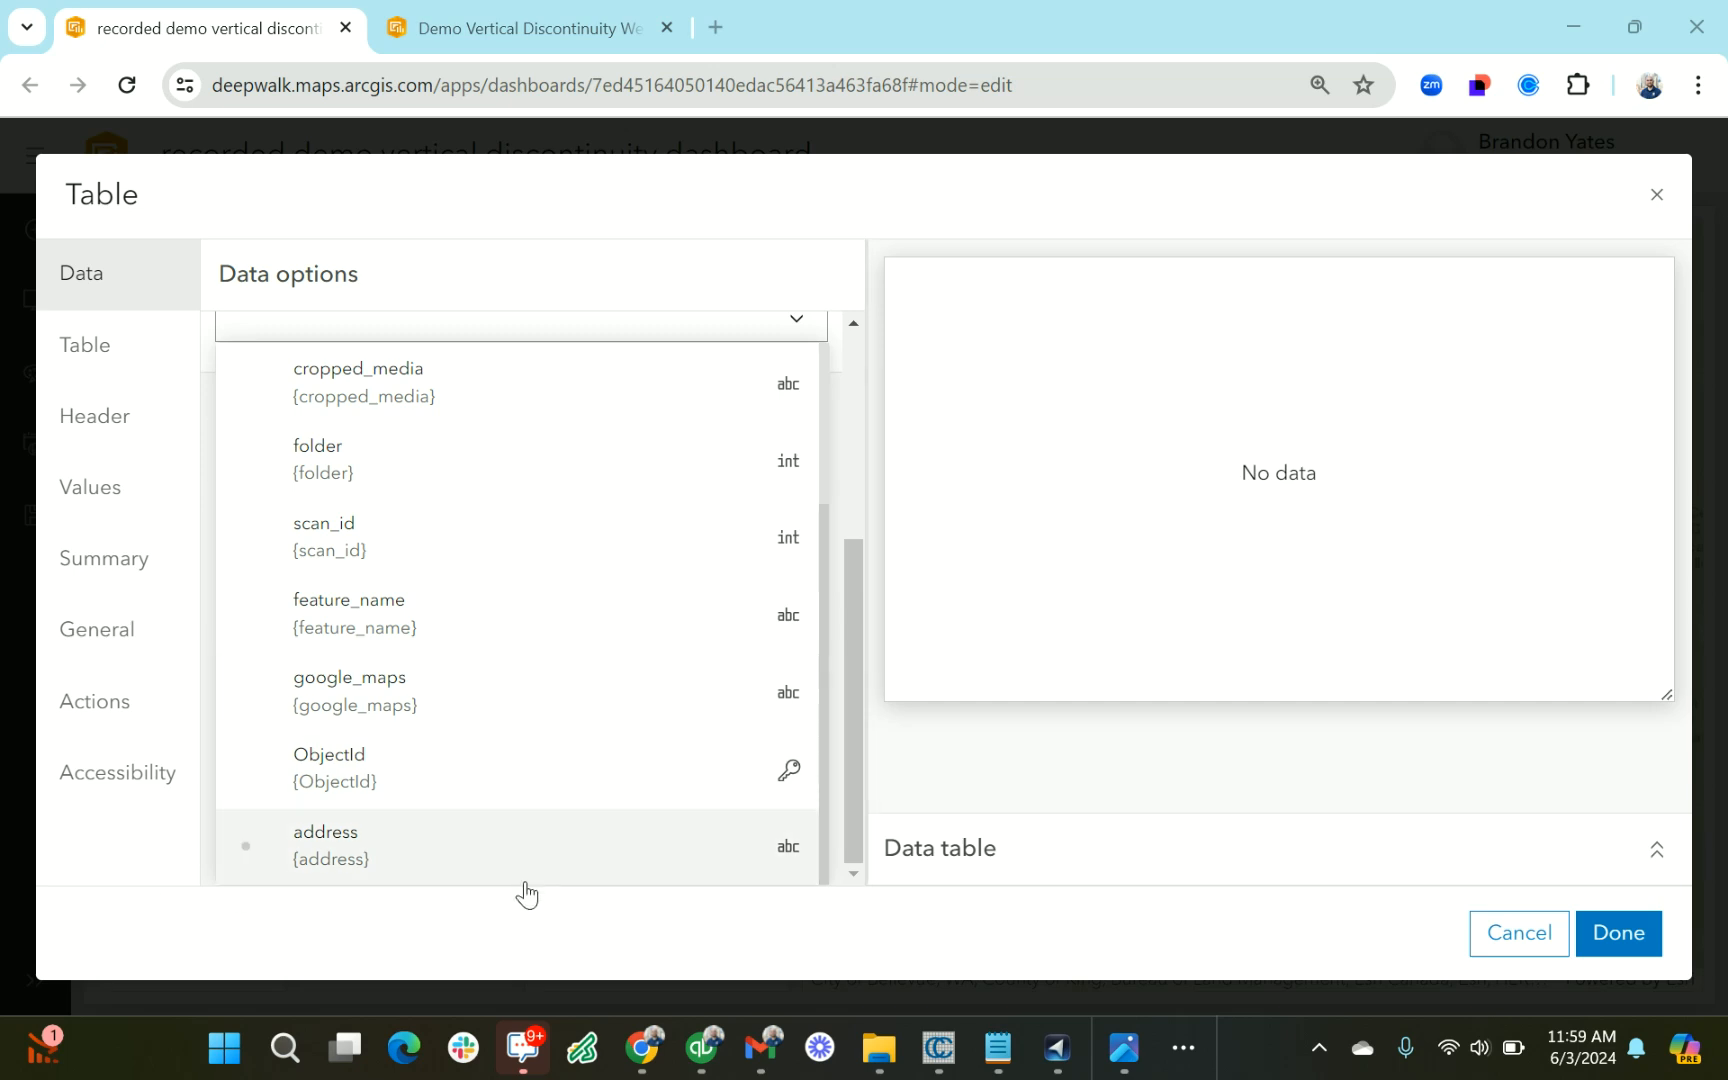
pyautogui.scroll(2, 598, 605)
pyautogui.scroll(-2, 600, 606)
pyautogui.click(436, 847)
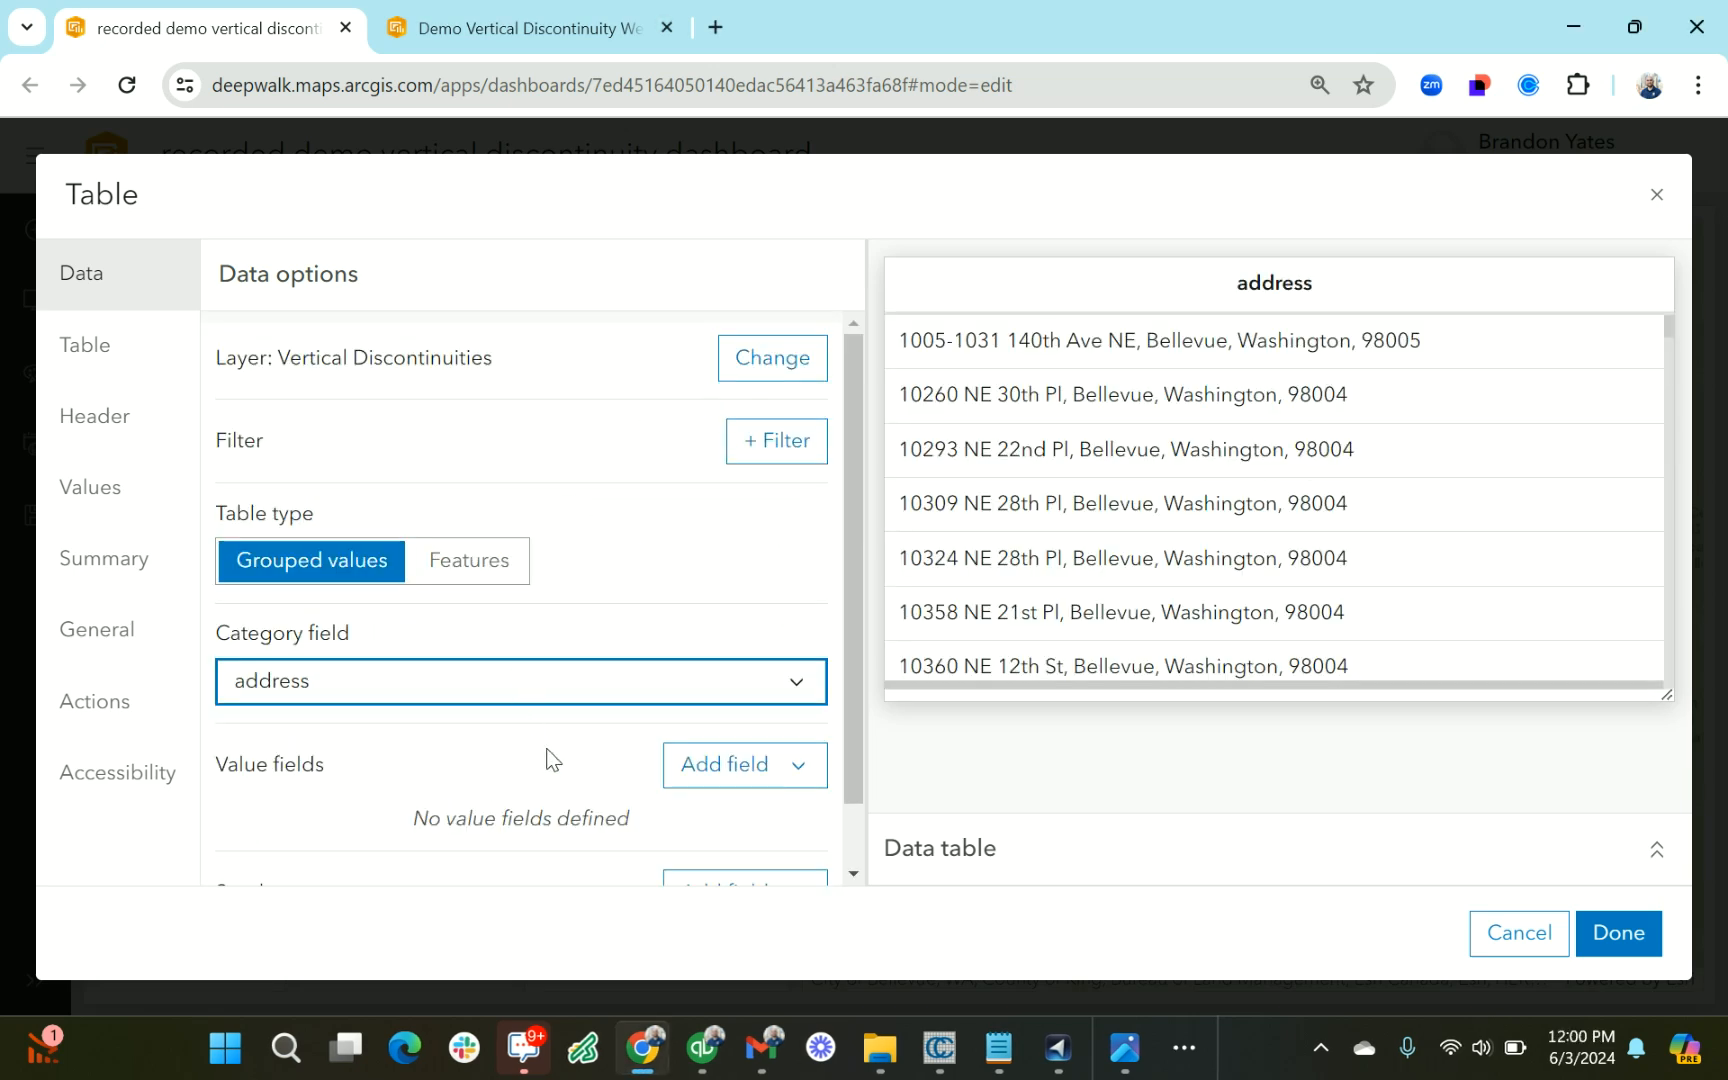
# Set the table type to Features with address and cropped_media as value fields, and finish the table
pyautogui.click(517, 580)
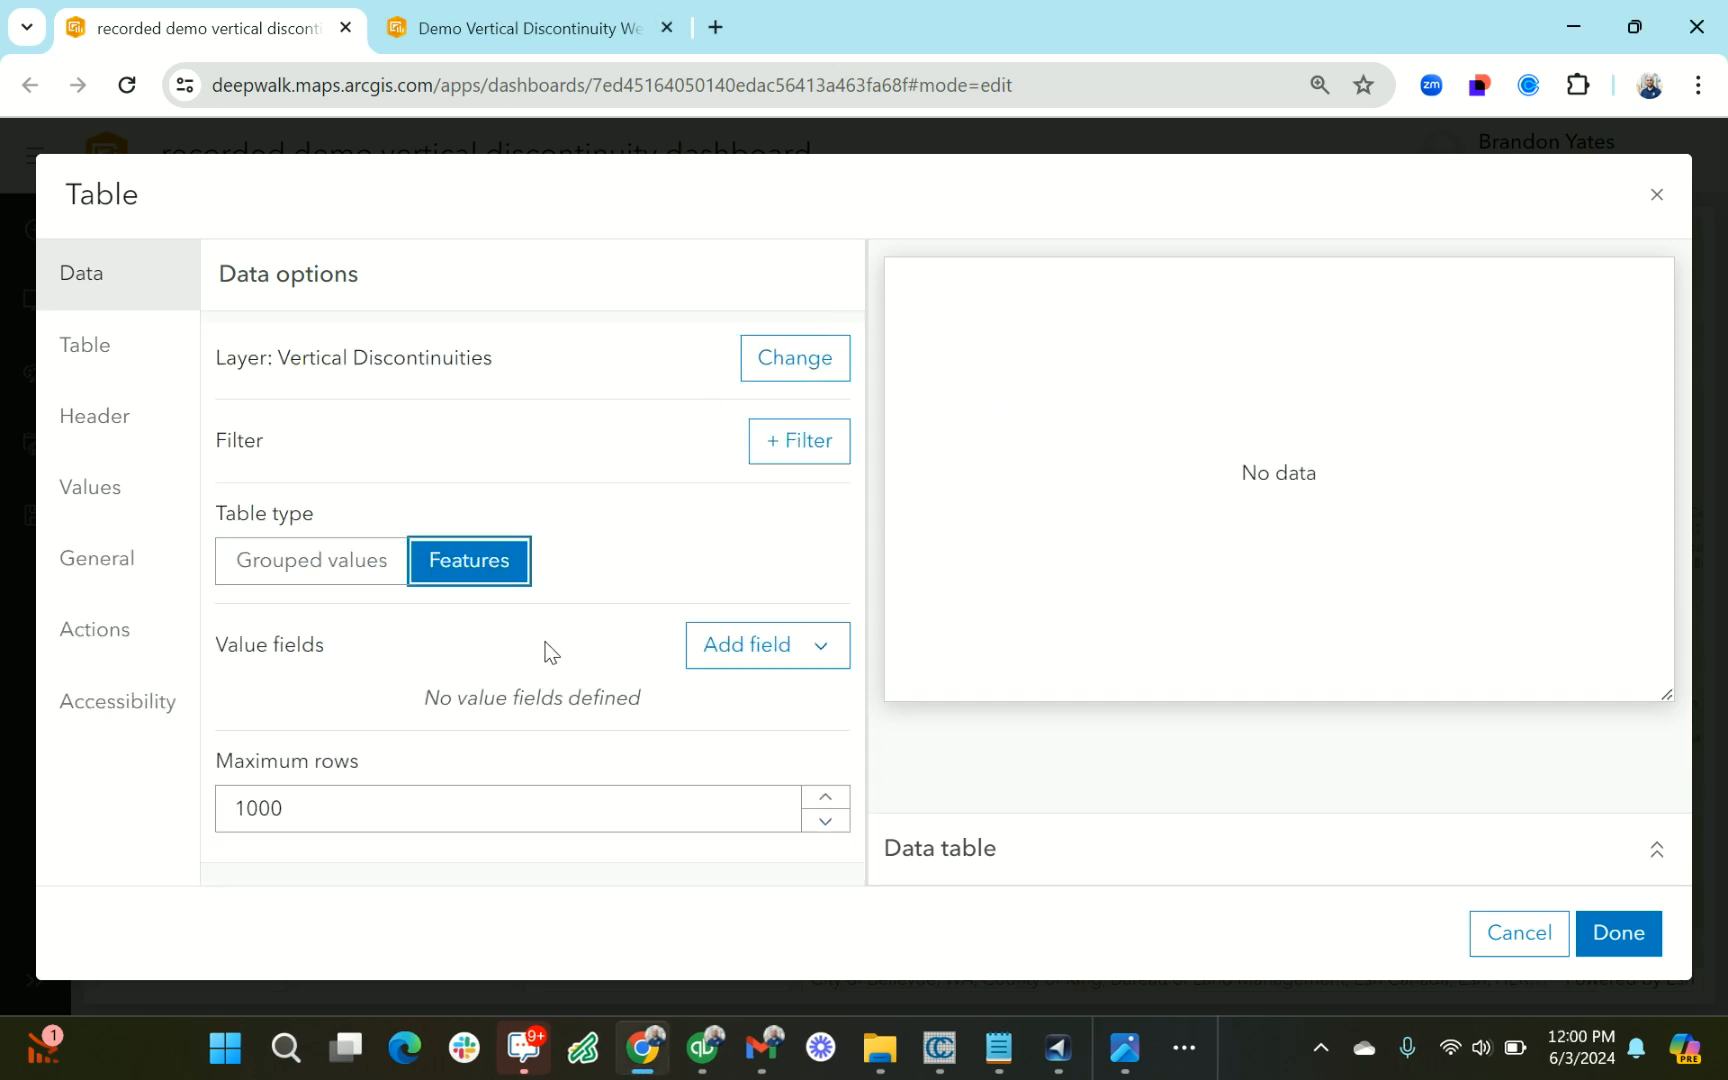
pyautogui.click(838, 655)
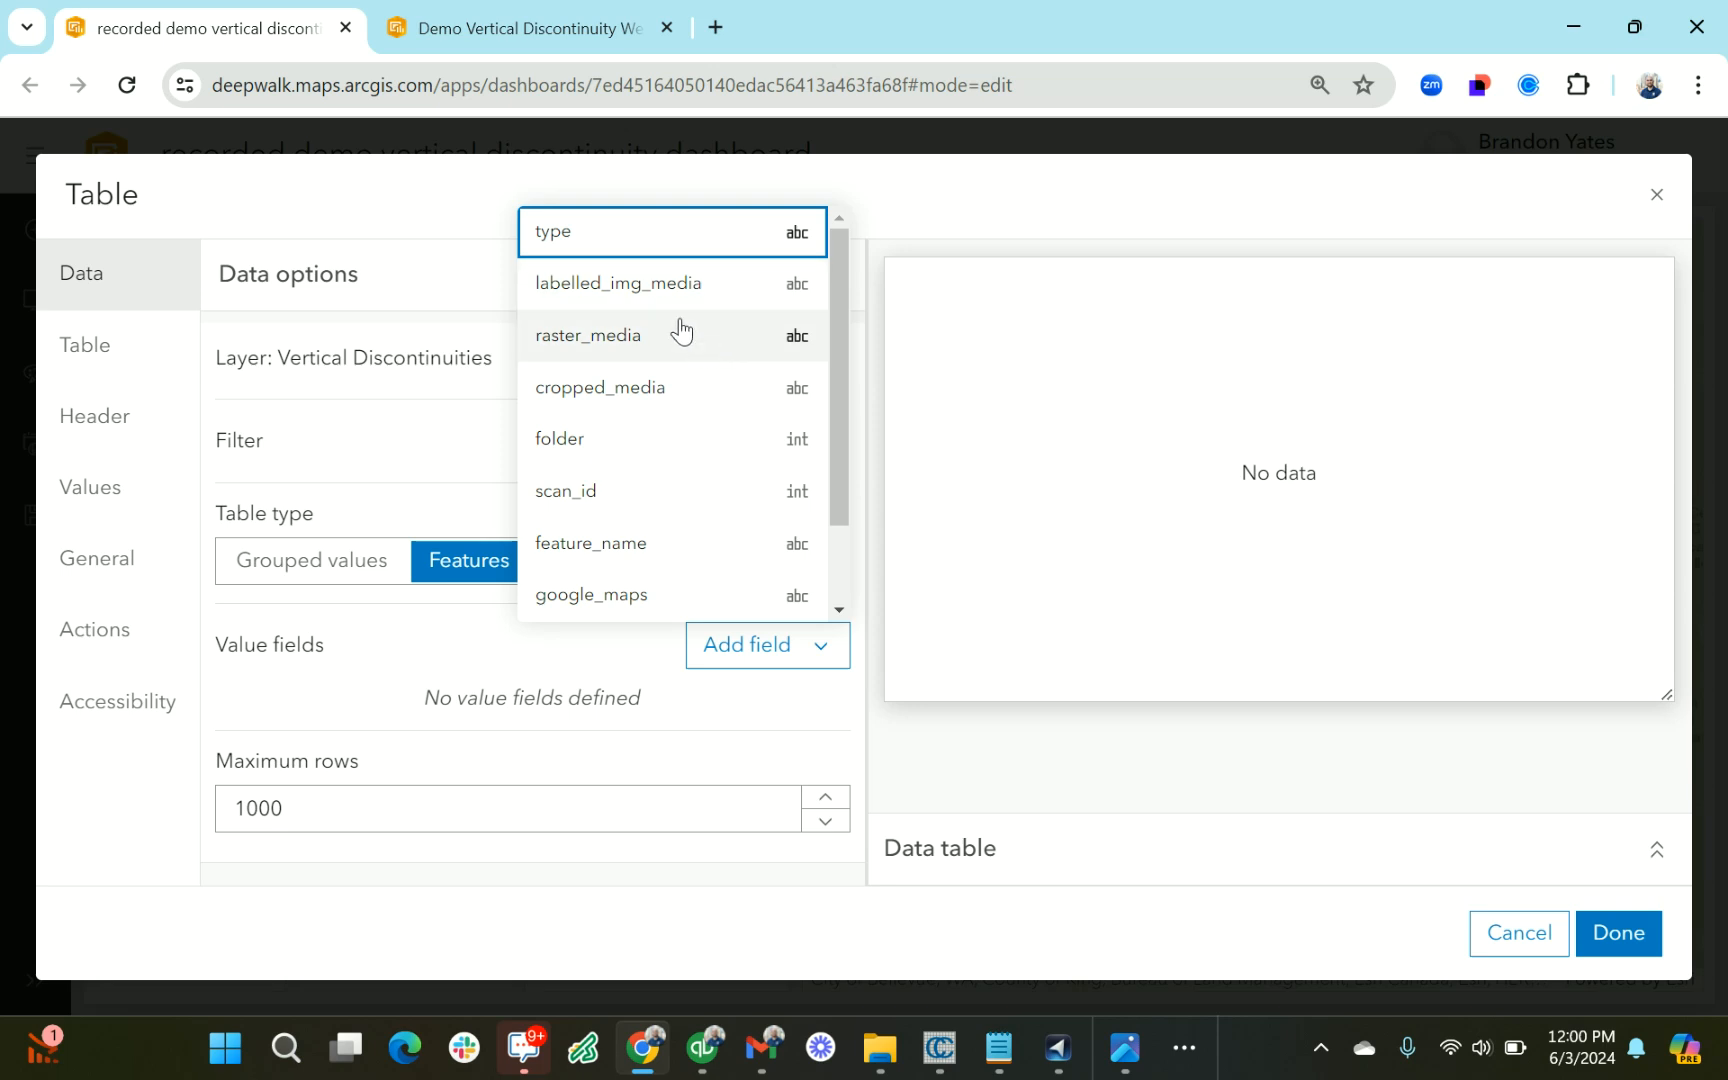
pyautogui.scroll(-1, 665, 410)
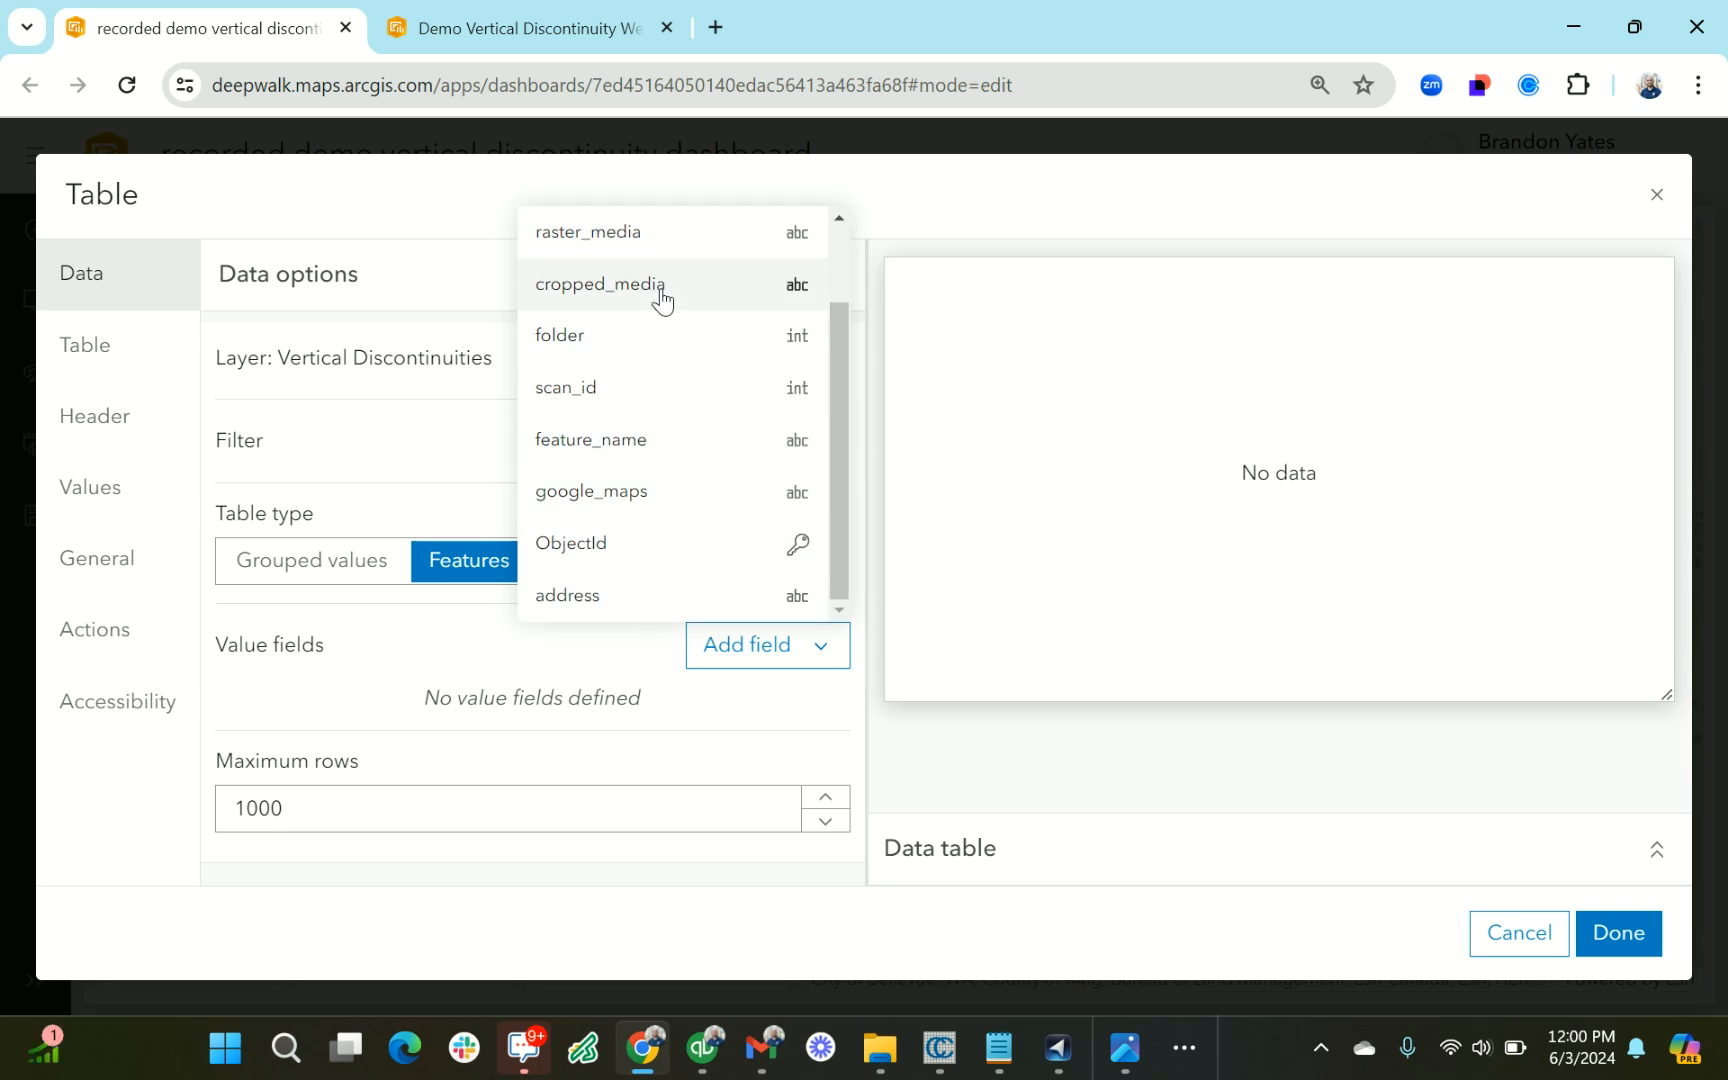
pyautogui.click(610, 596)
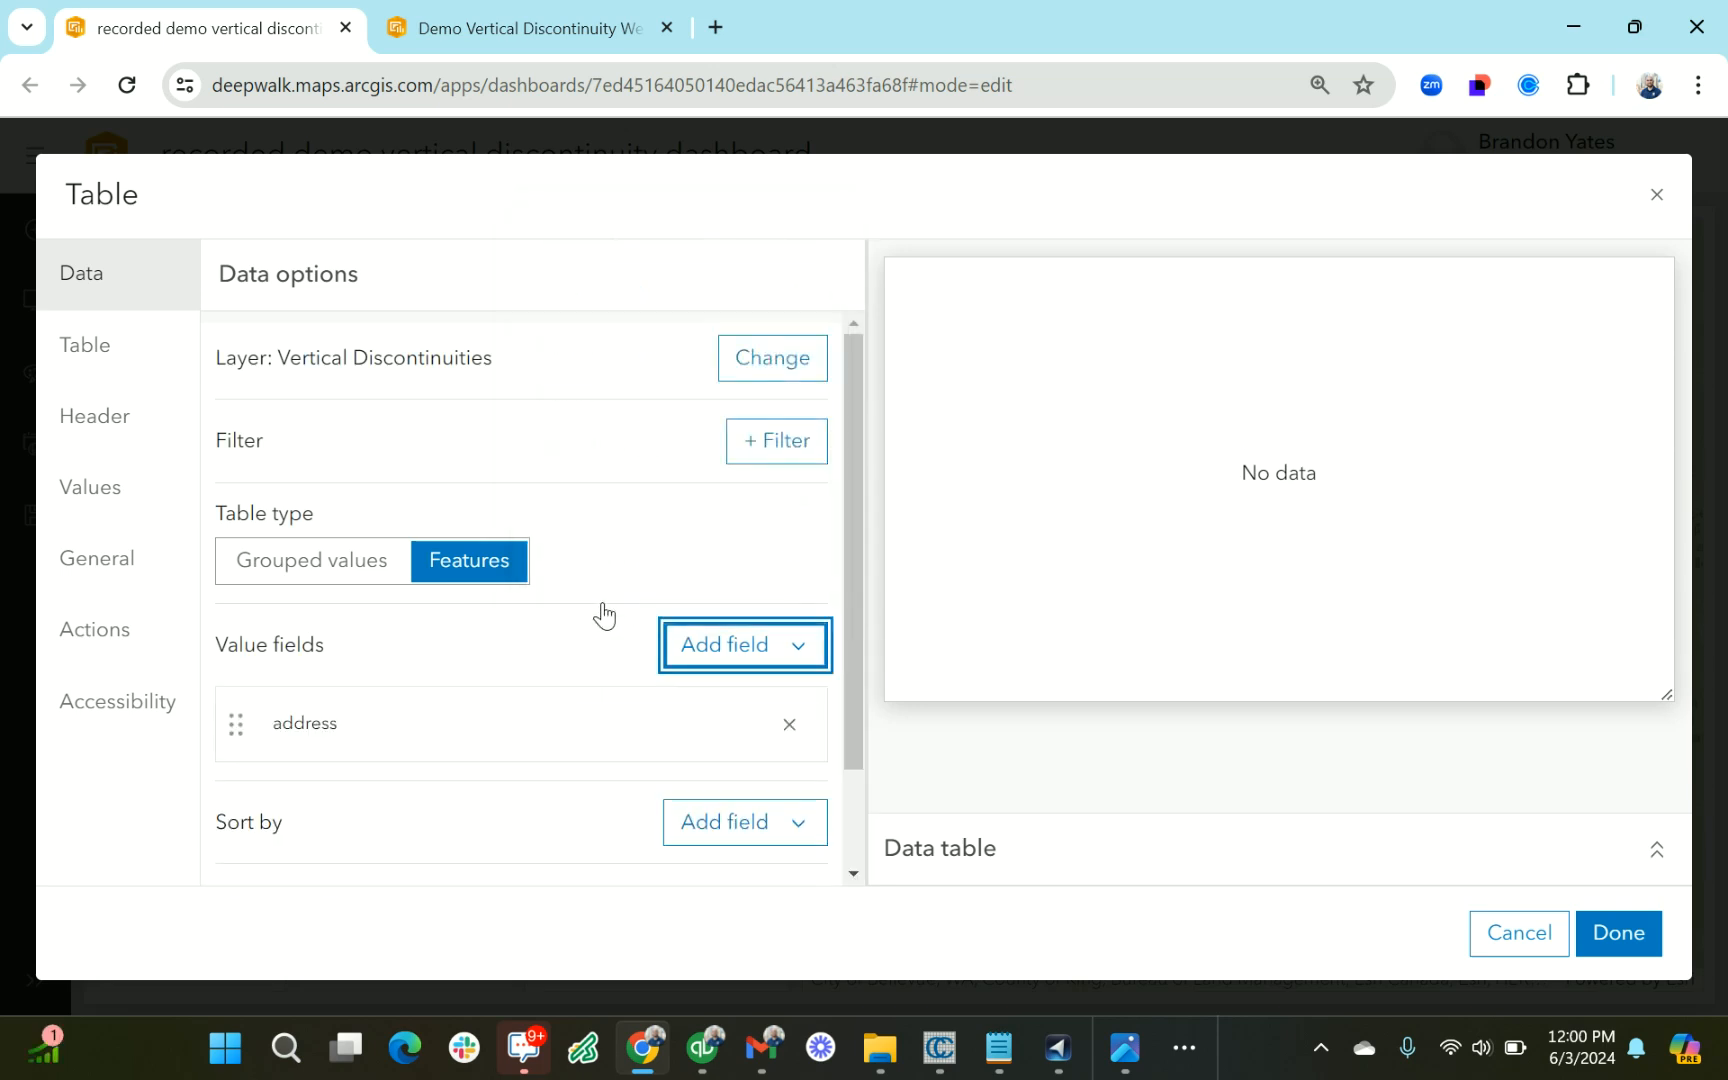
pyautogui.click(808, 644)
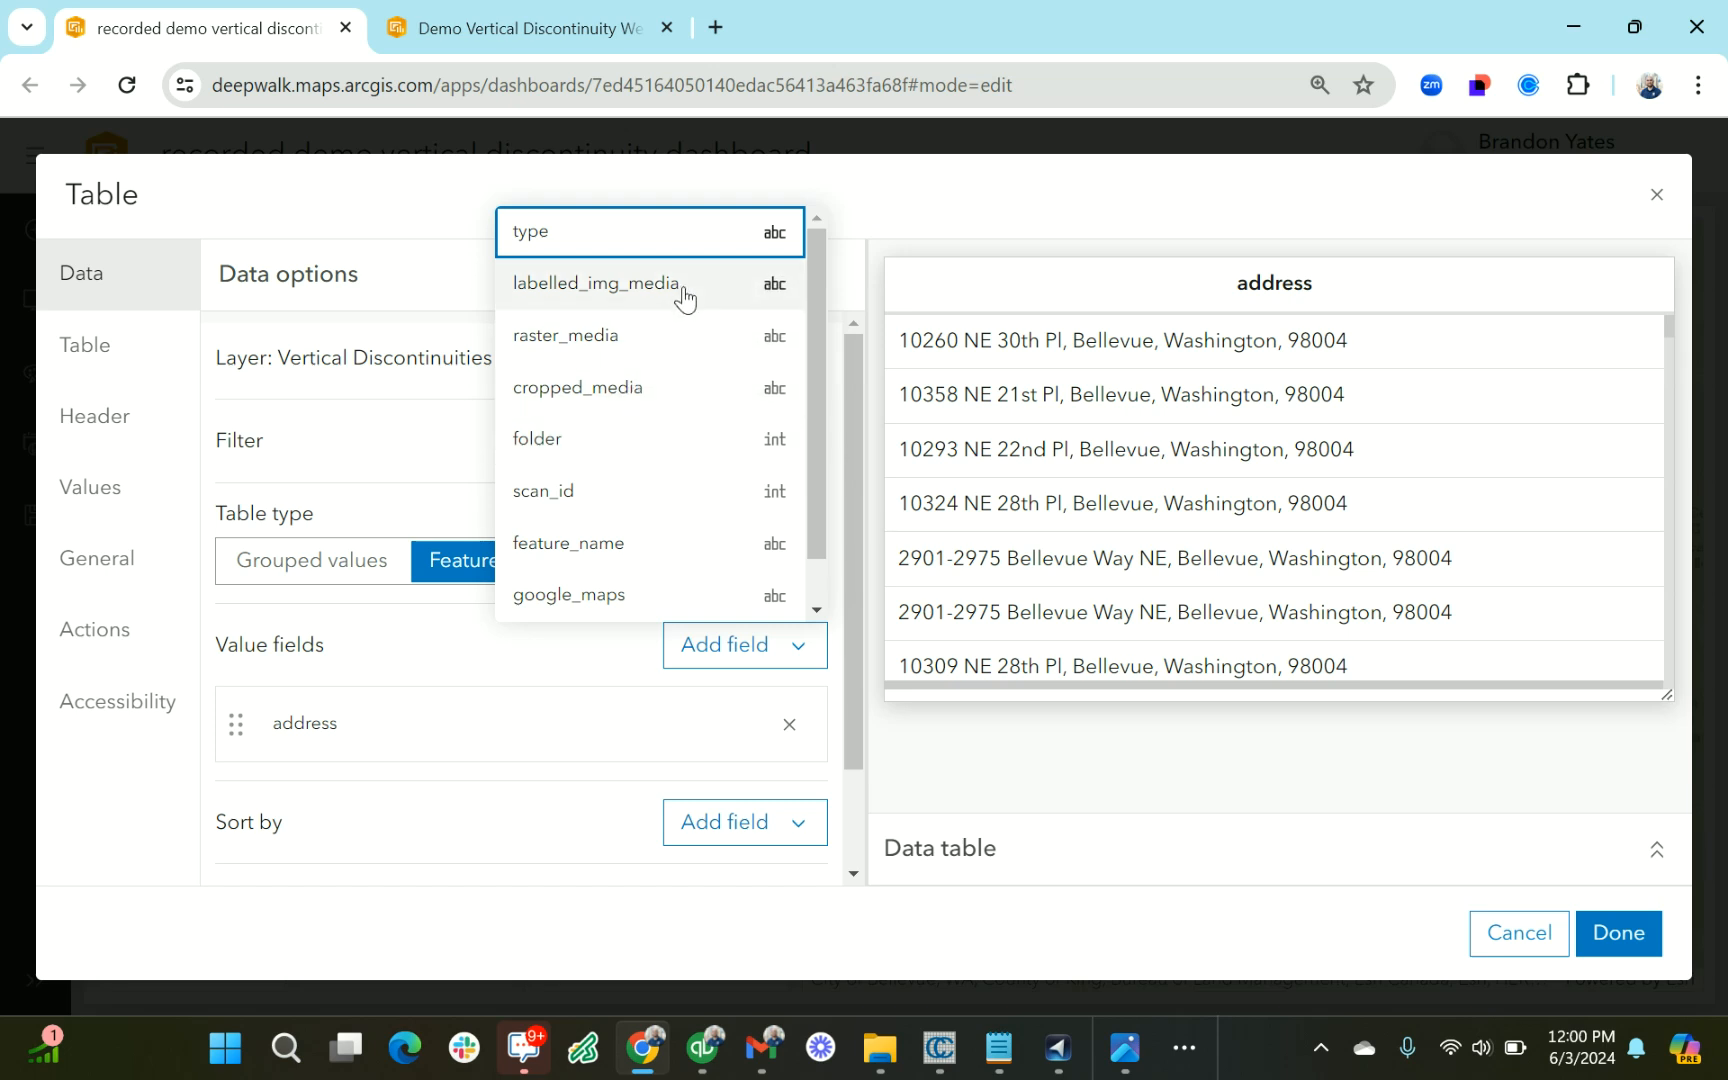
pyautogui.click(665, 387)
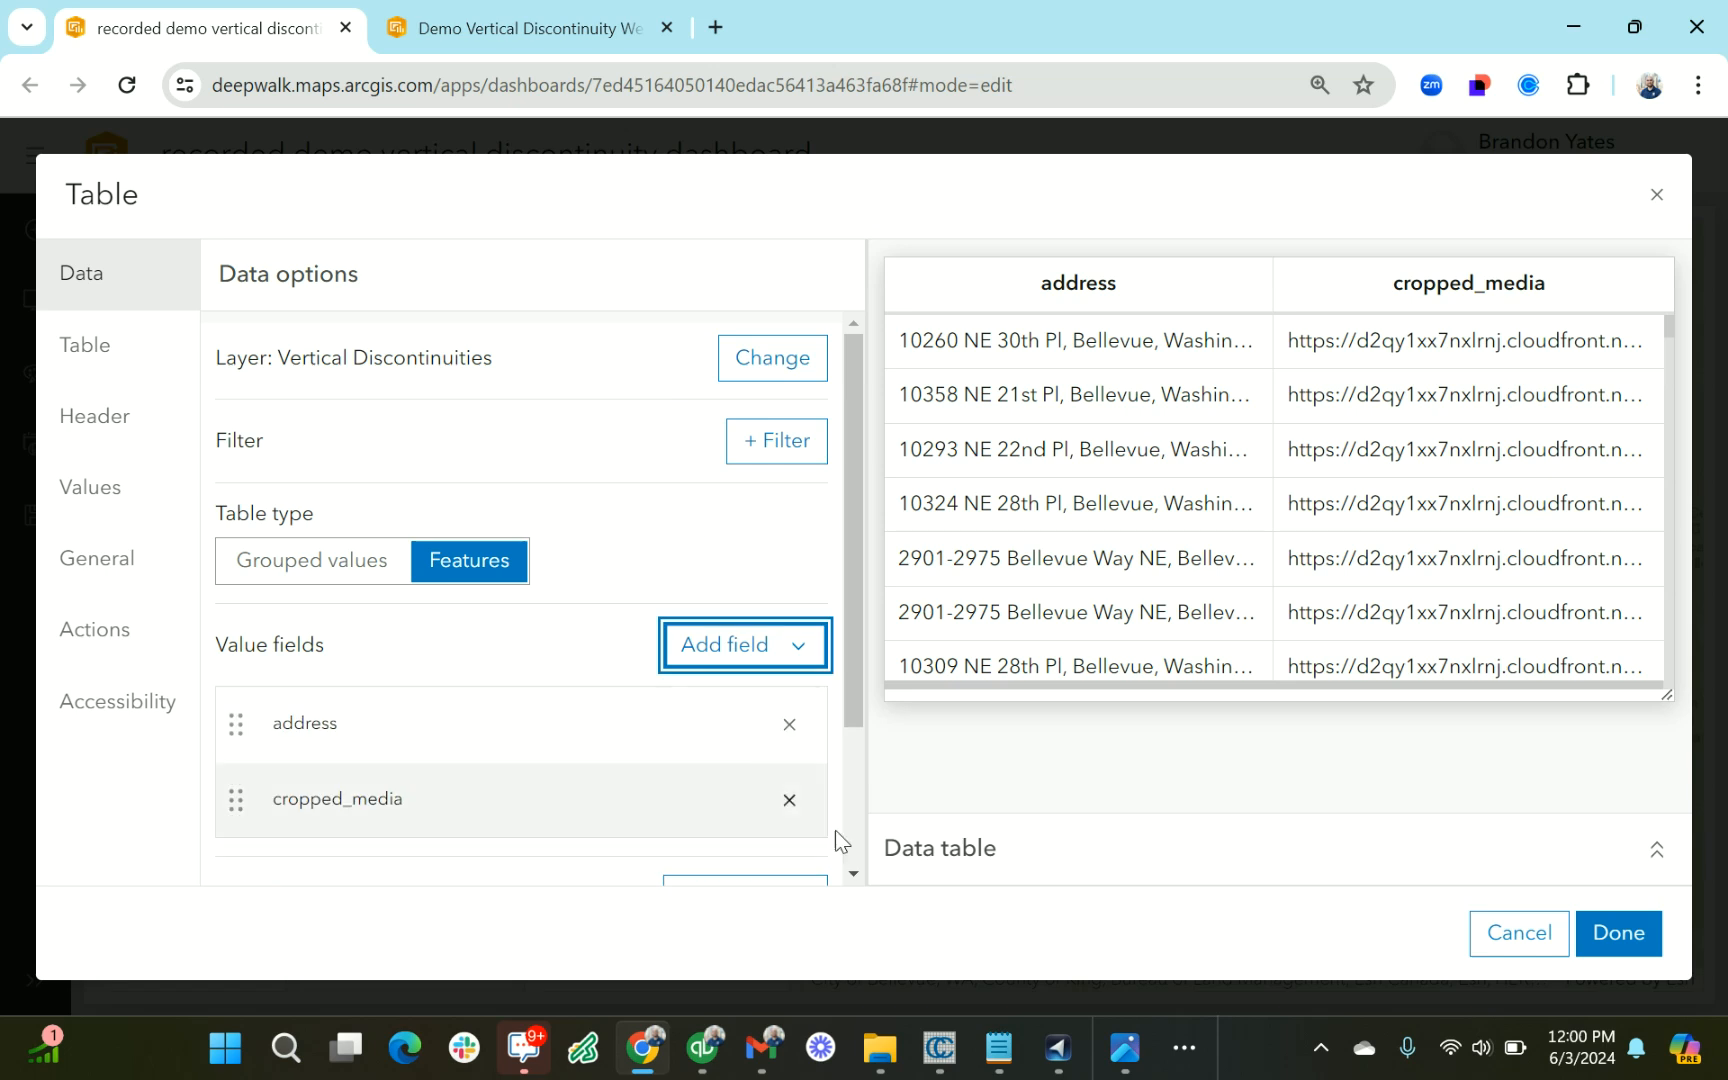
pyautogui.scroll(-2, 563, 707)
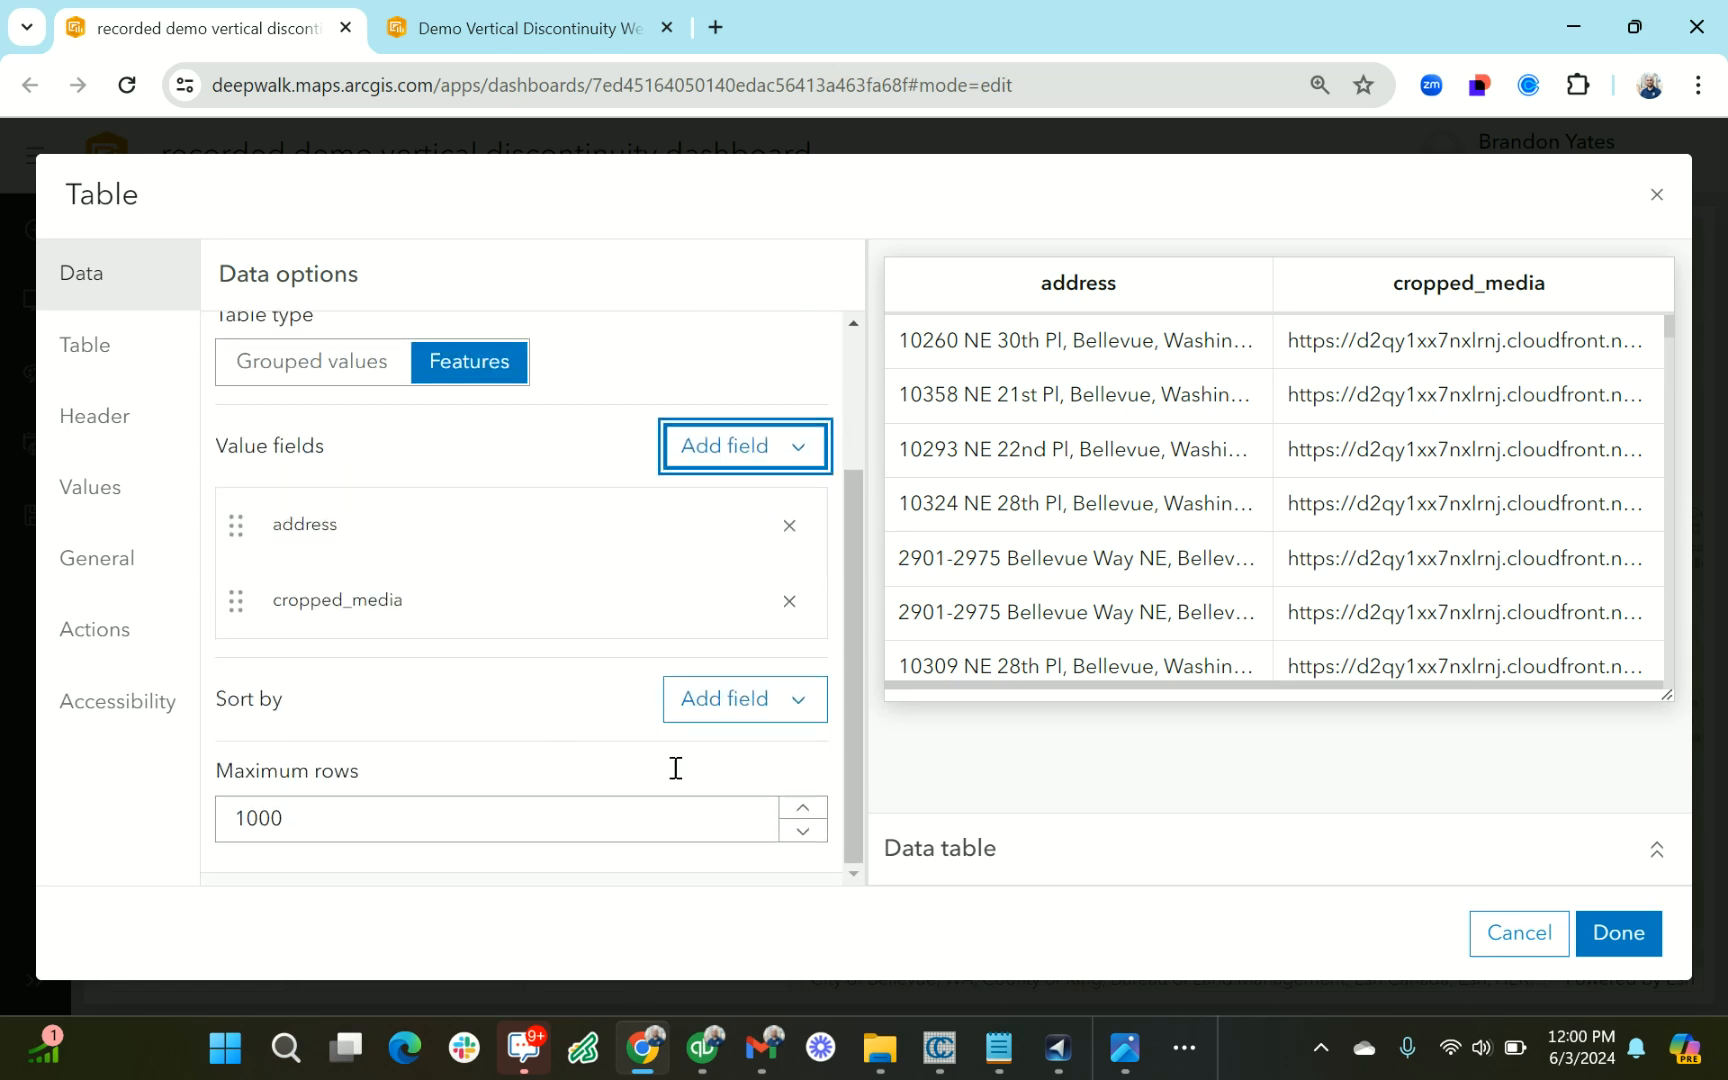
pyautogui.scroll(2, 810, 780)
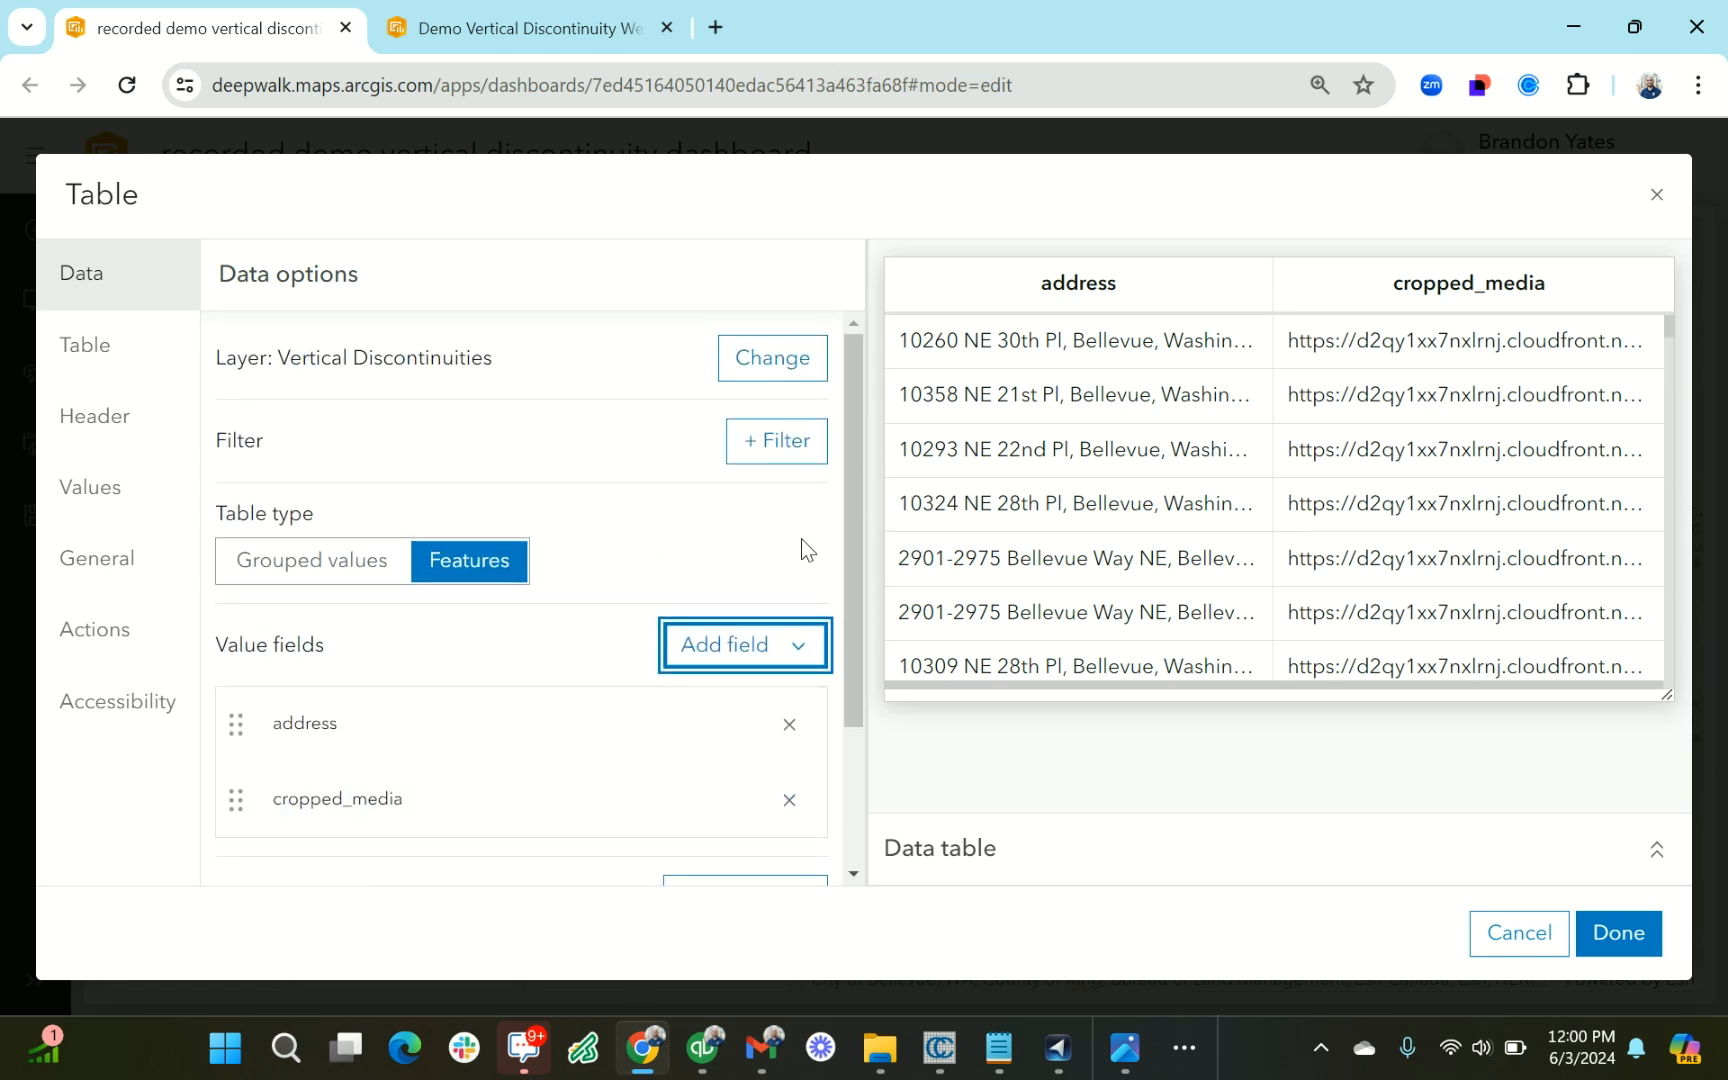
pyautogui.scroll(-2, 842, 643)
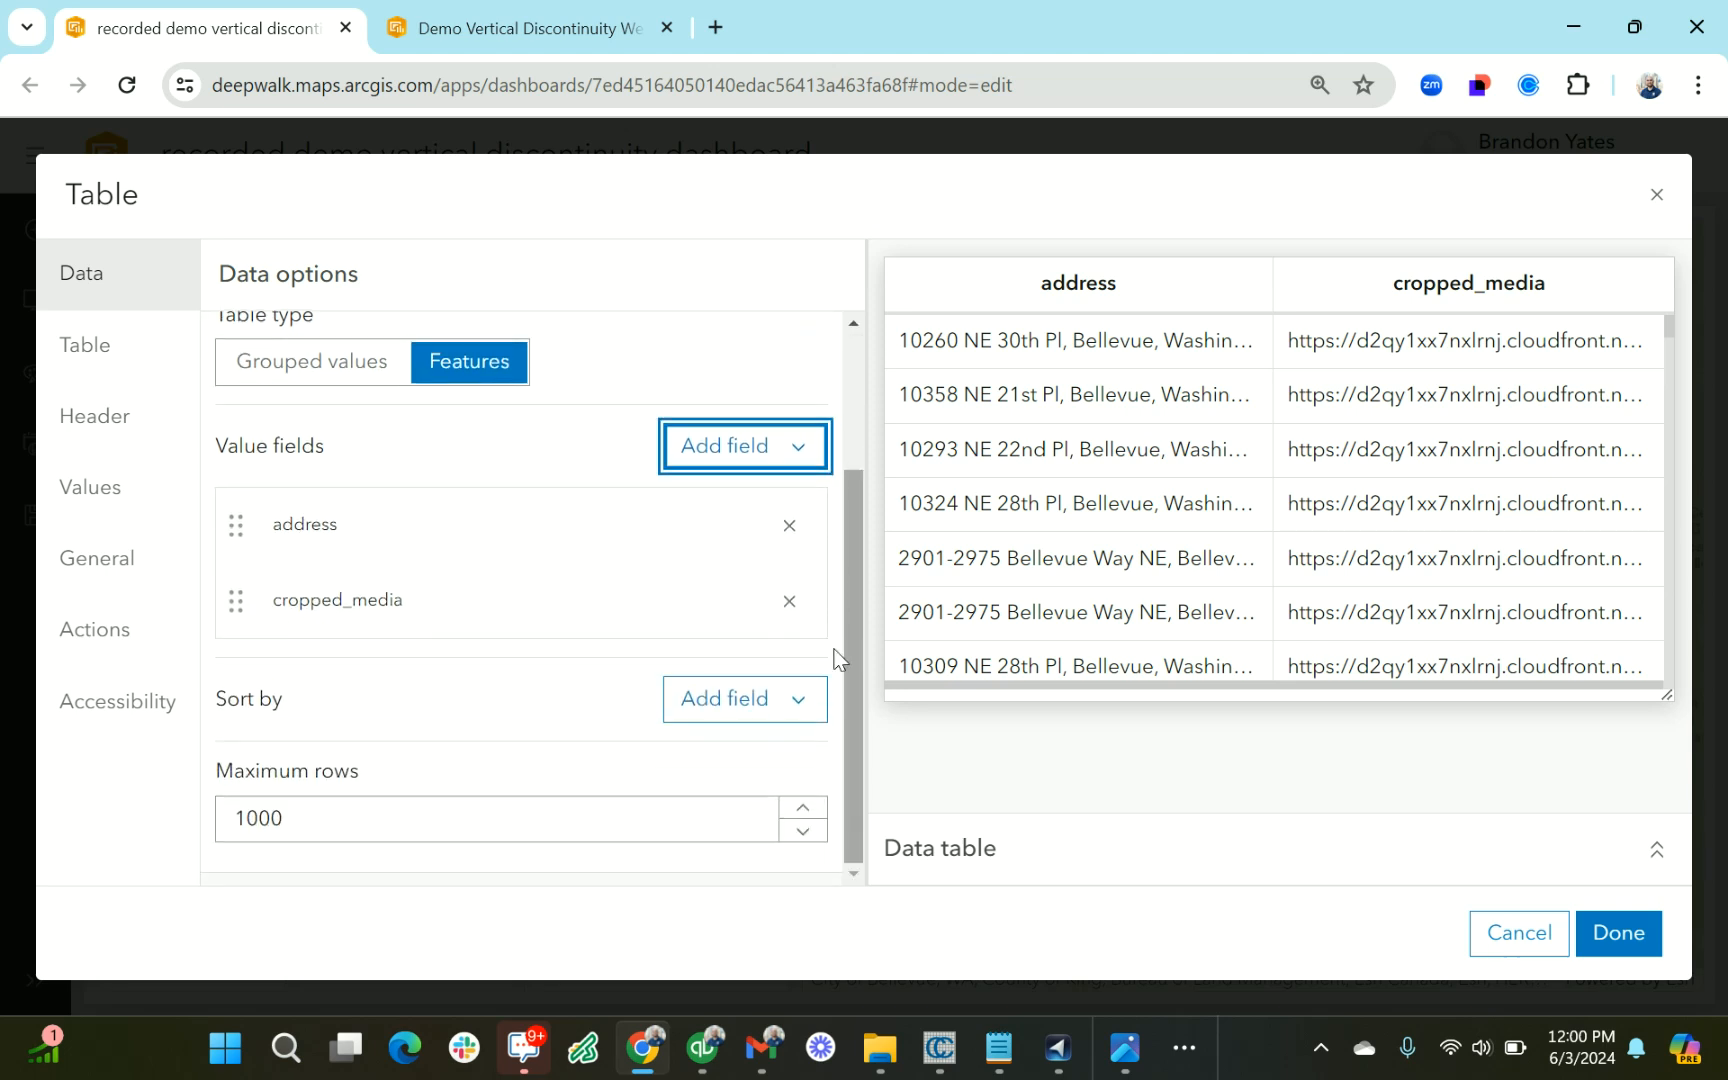
pyautogui.click(1618, 932)
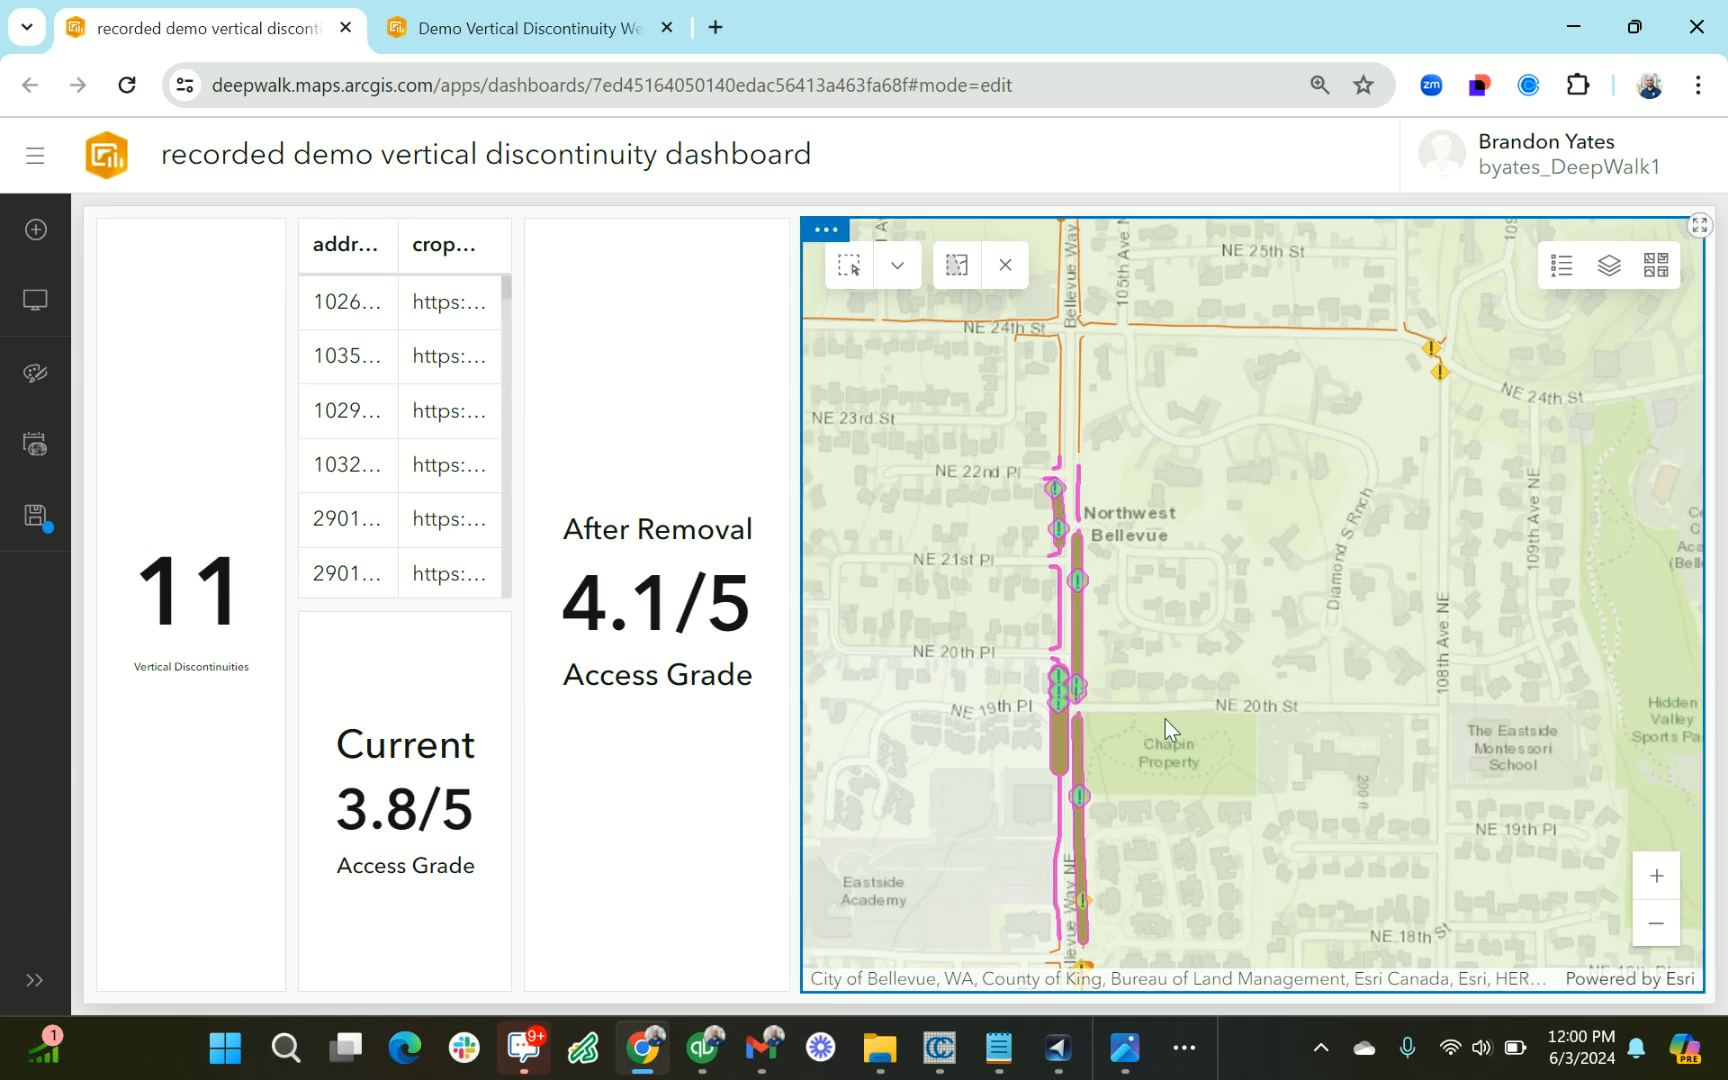
# Configure the map so that a changed selection in the Vertical Discontinuities layer also filters Table (1)
pyautogui.moveTo(838, 215)
pyautogui.click(826, 287)
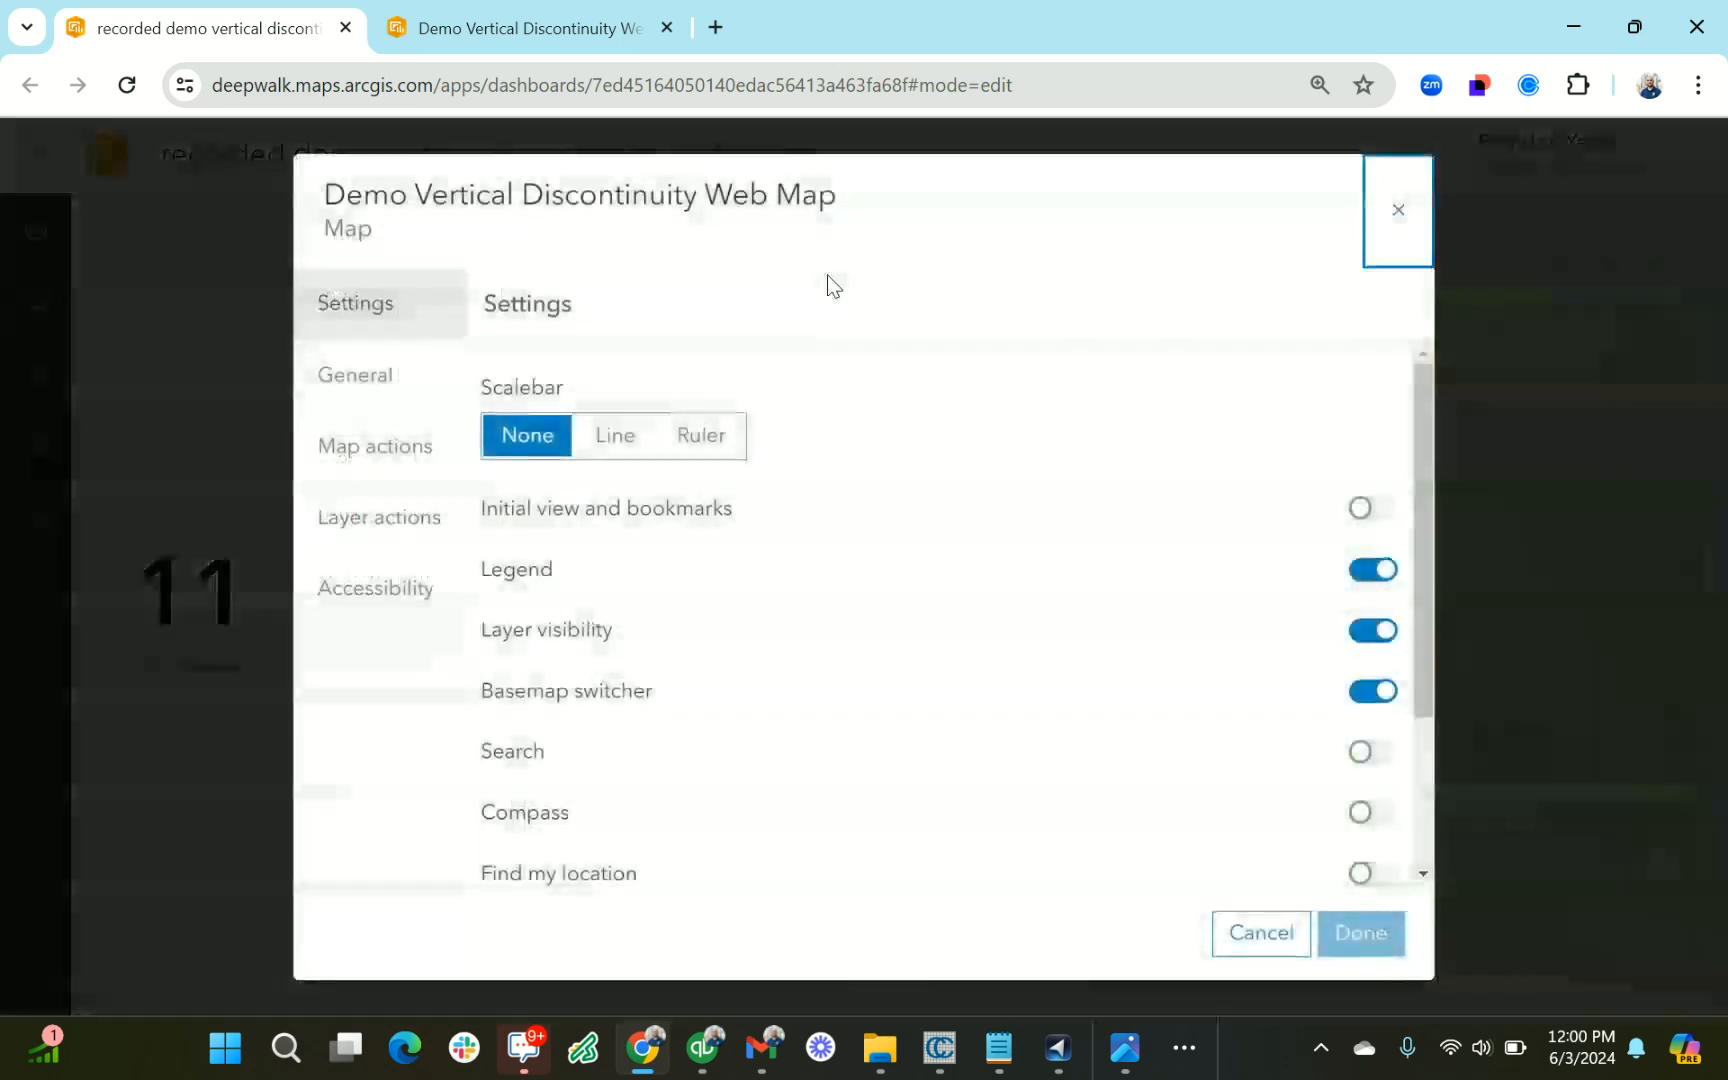
pyautogui.click(348, 522)
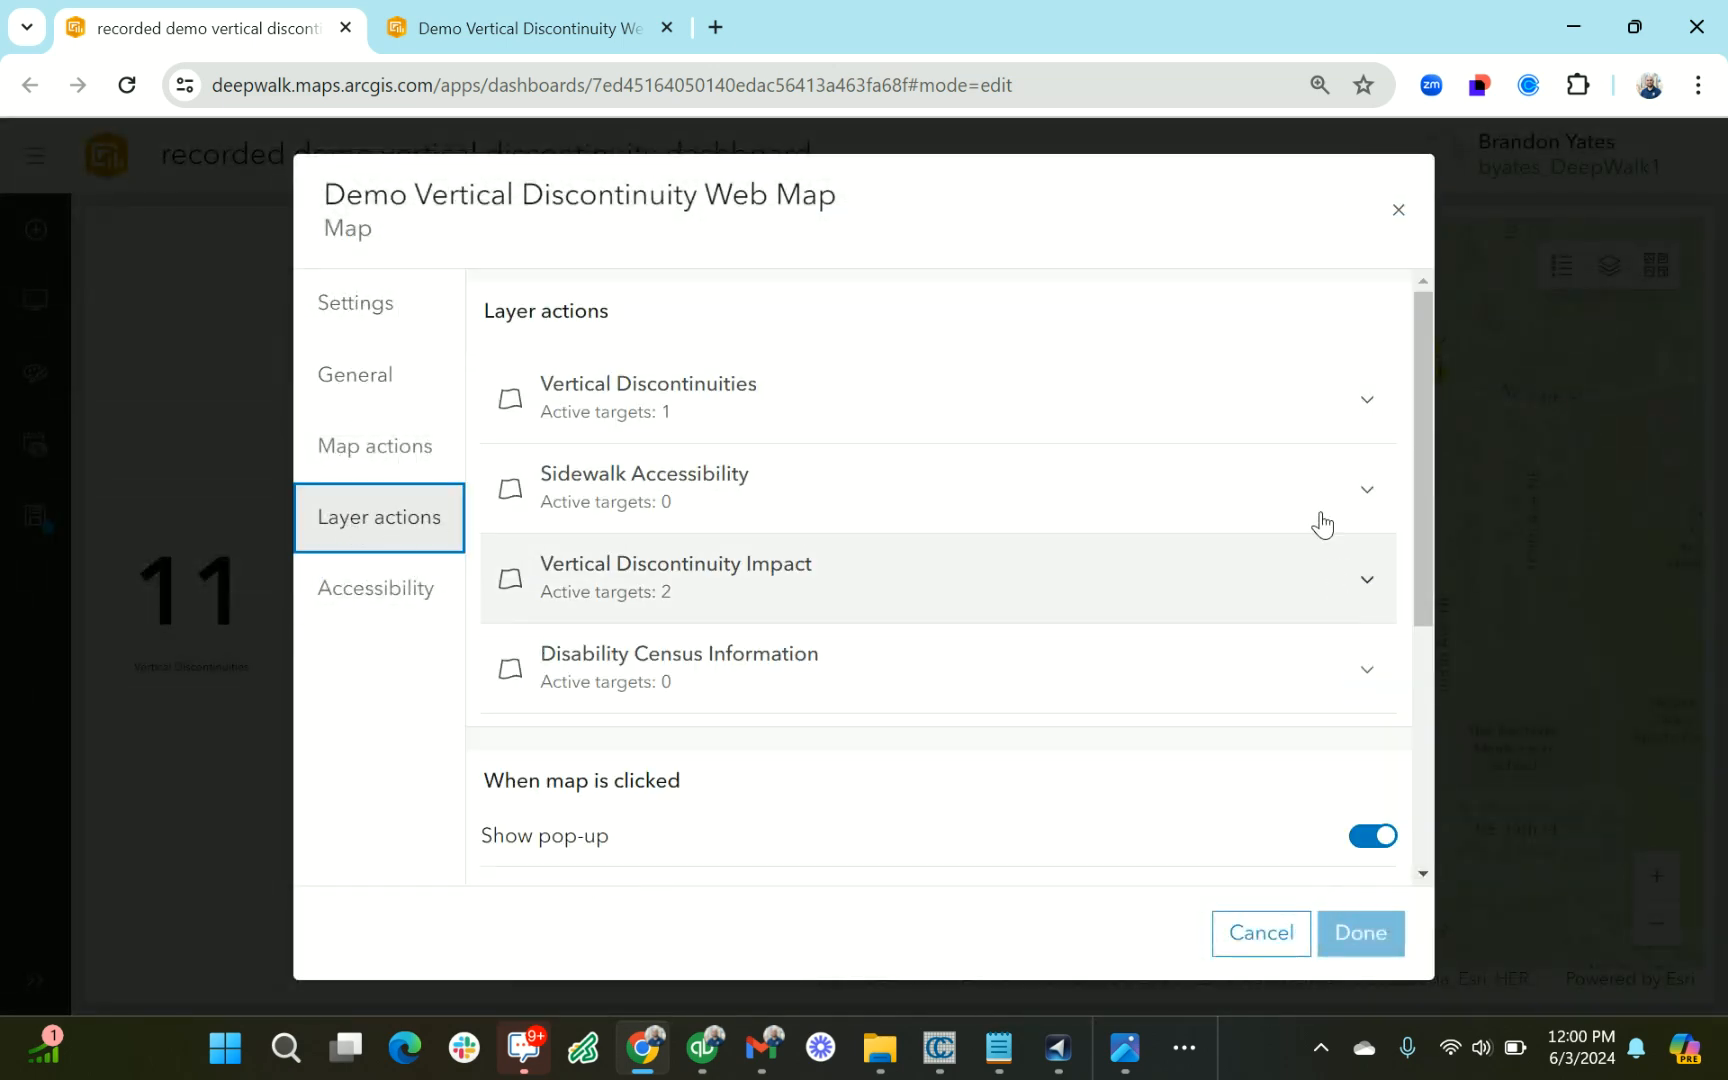
pyautogui.click(1364, 404)
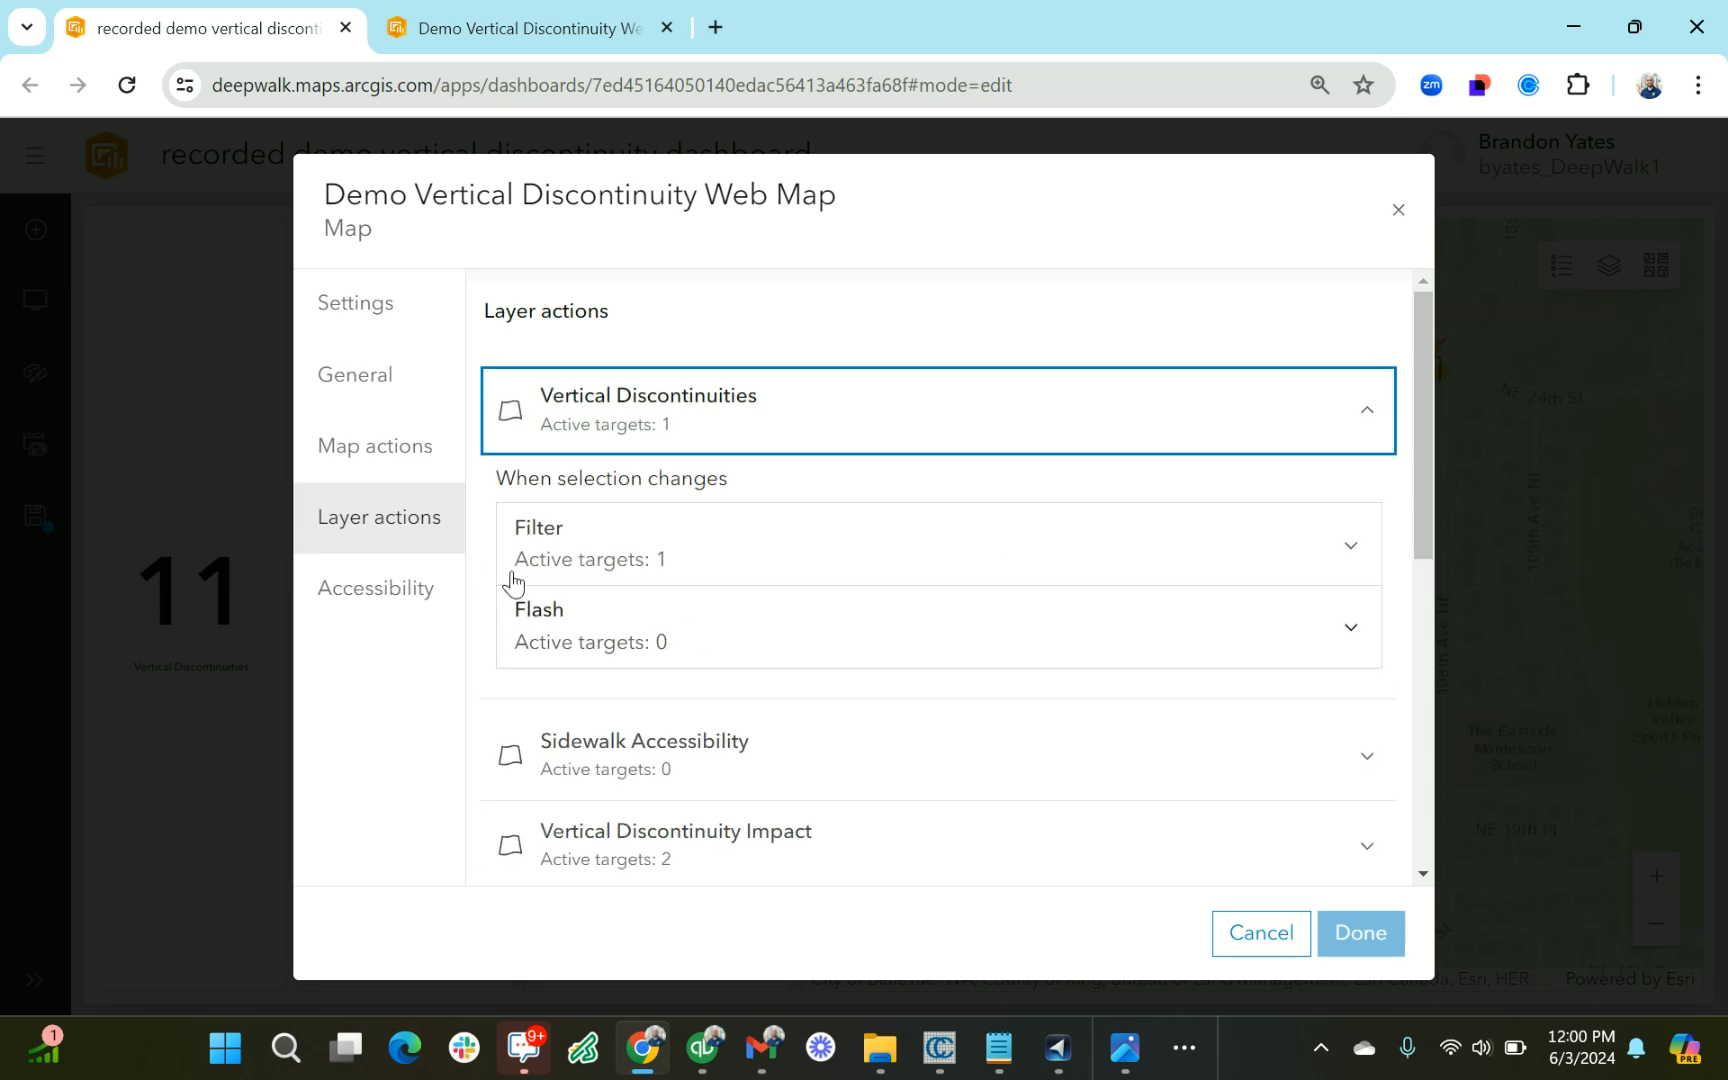
pyautogui.click(688, 556)
pyautogui.scroll(-3, 690, 559)
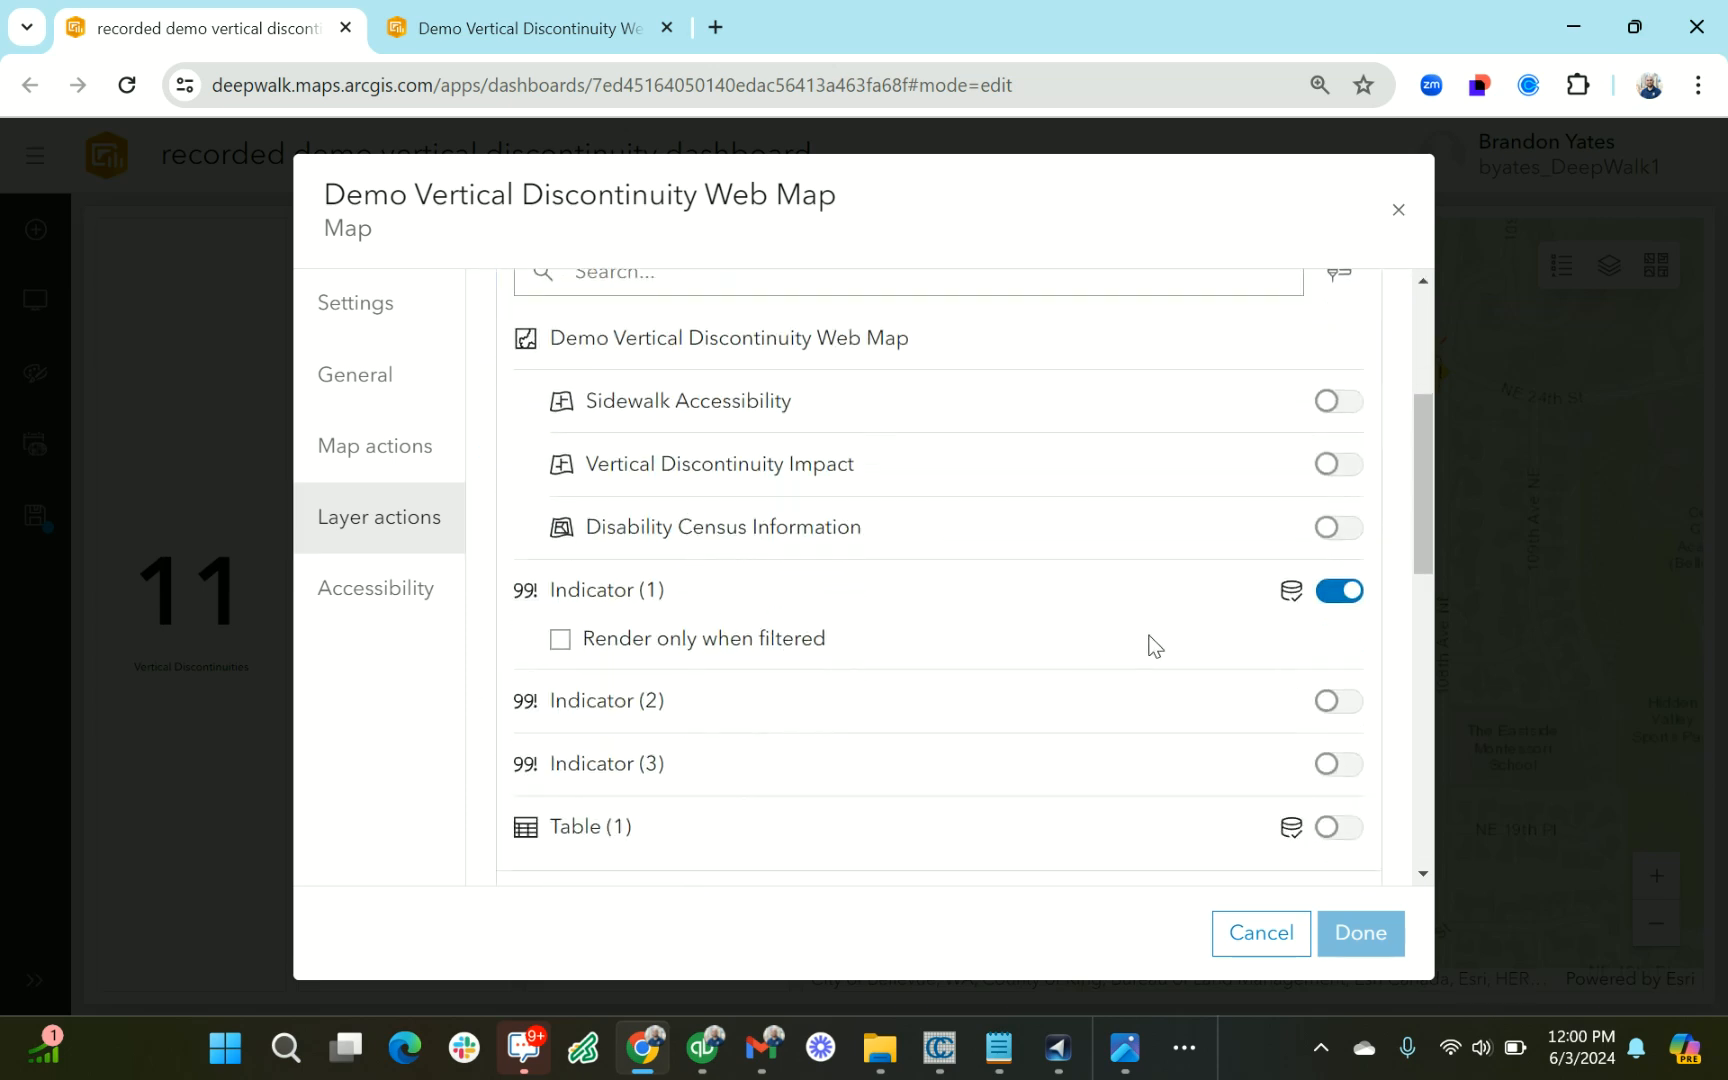
pyautogui.click(1340, 827)
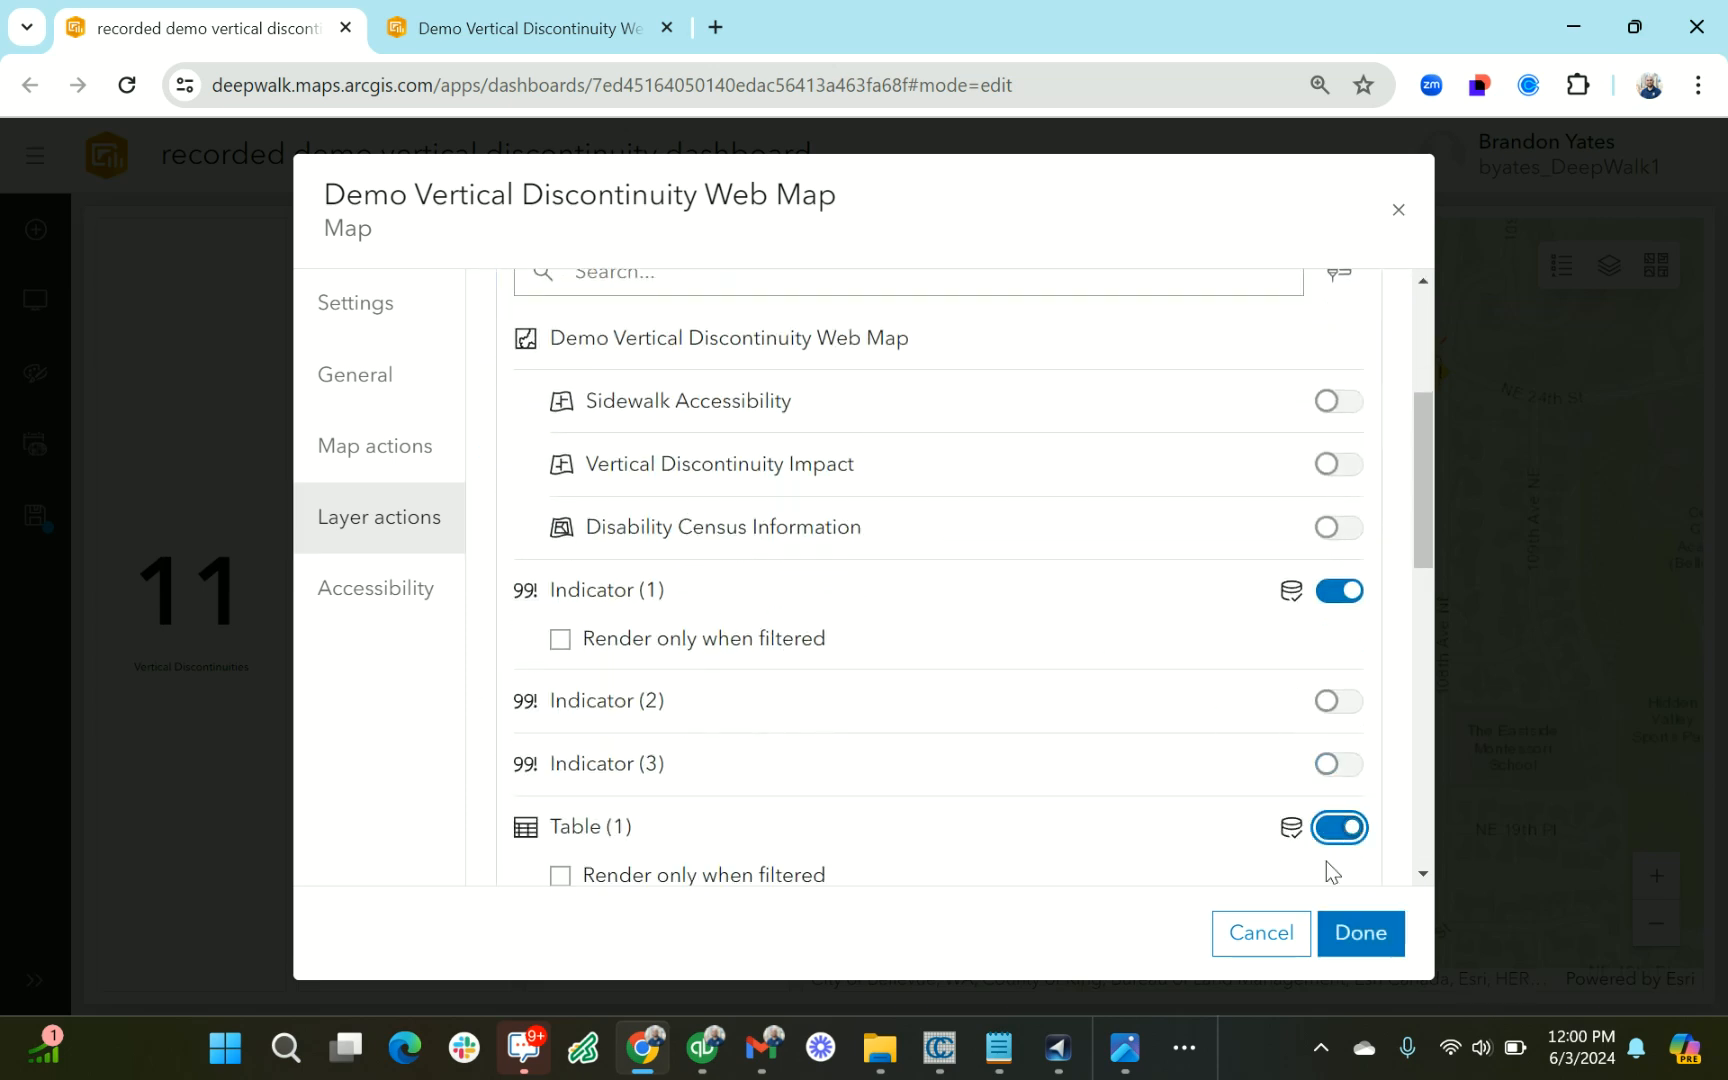
pyautogui.click(1348, 936)
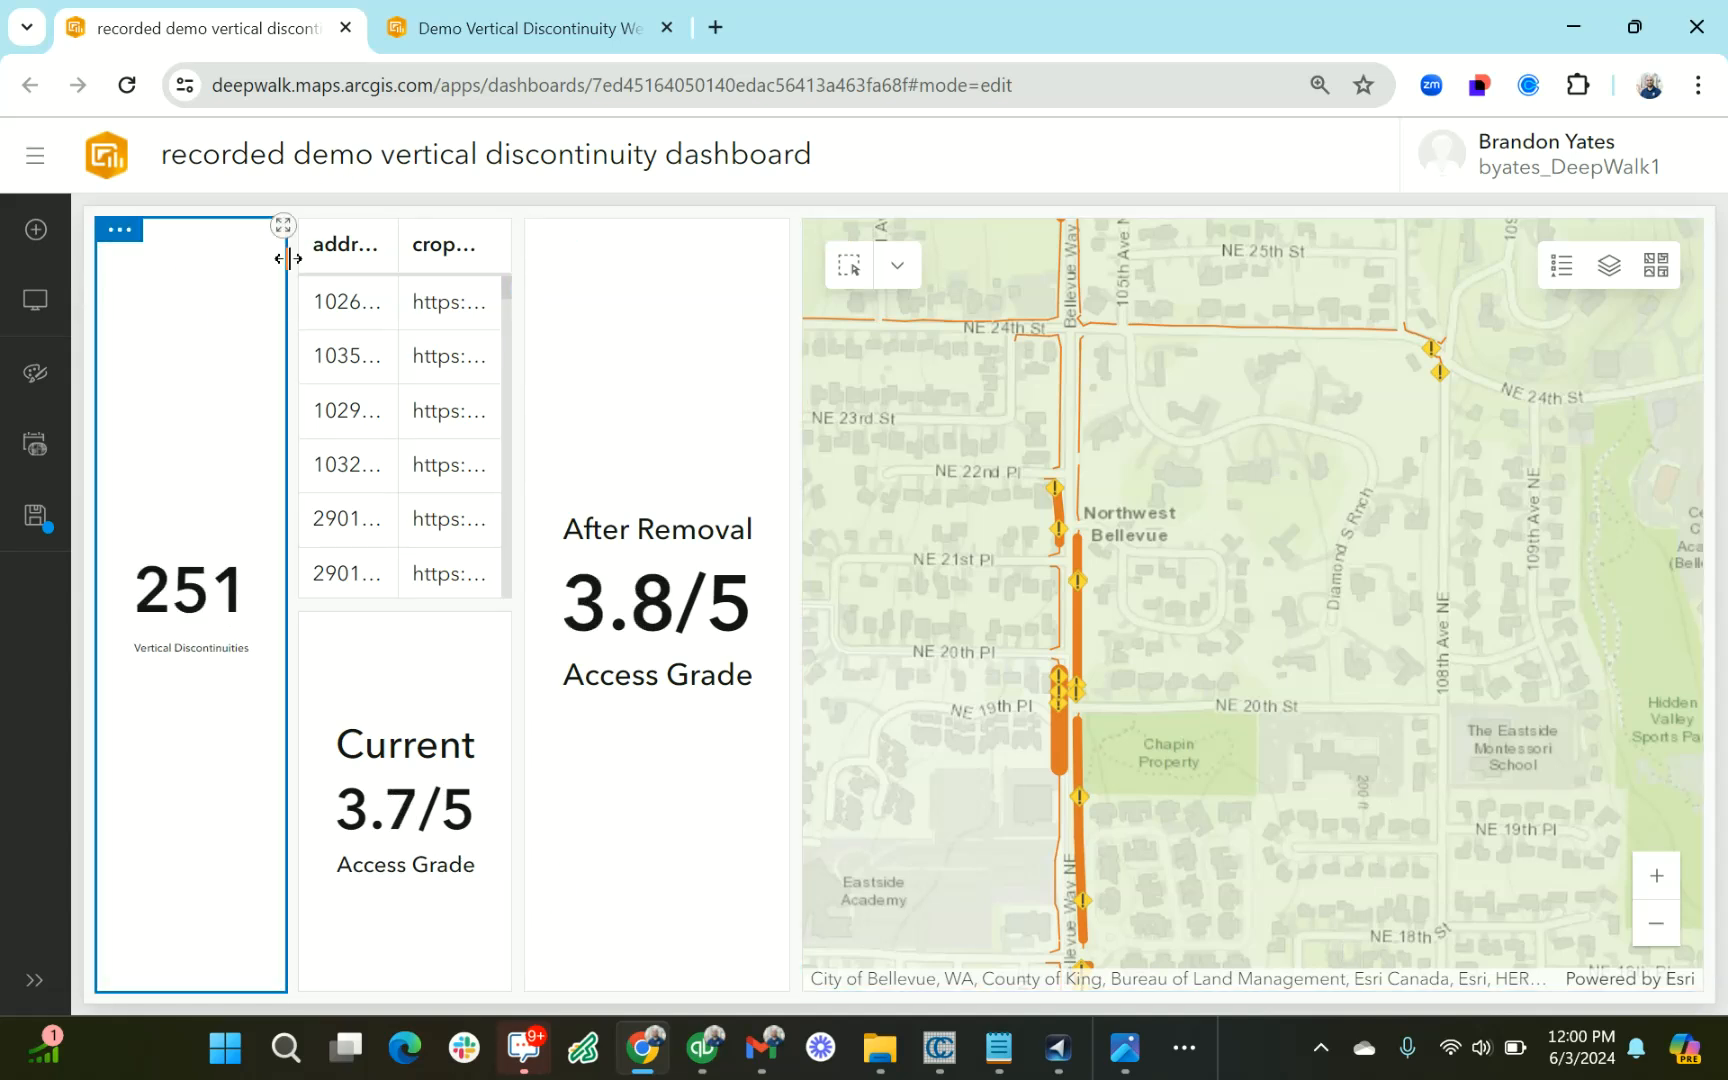
# Move the table directly above the Vertical Discontinuities count indicator
pyautogui.moveTo(322, 232); pyautogui.dragTo(175, 272)
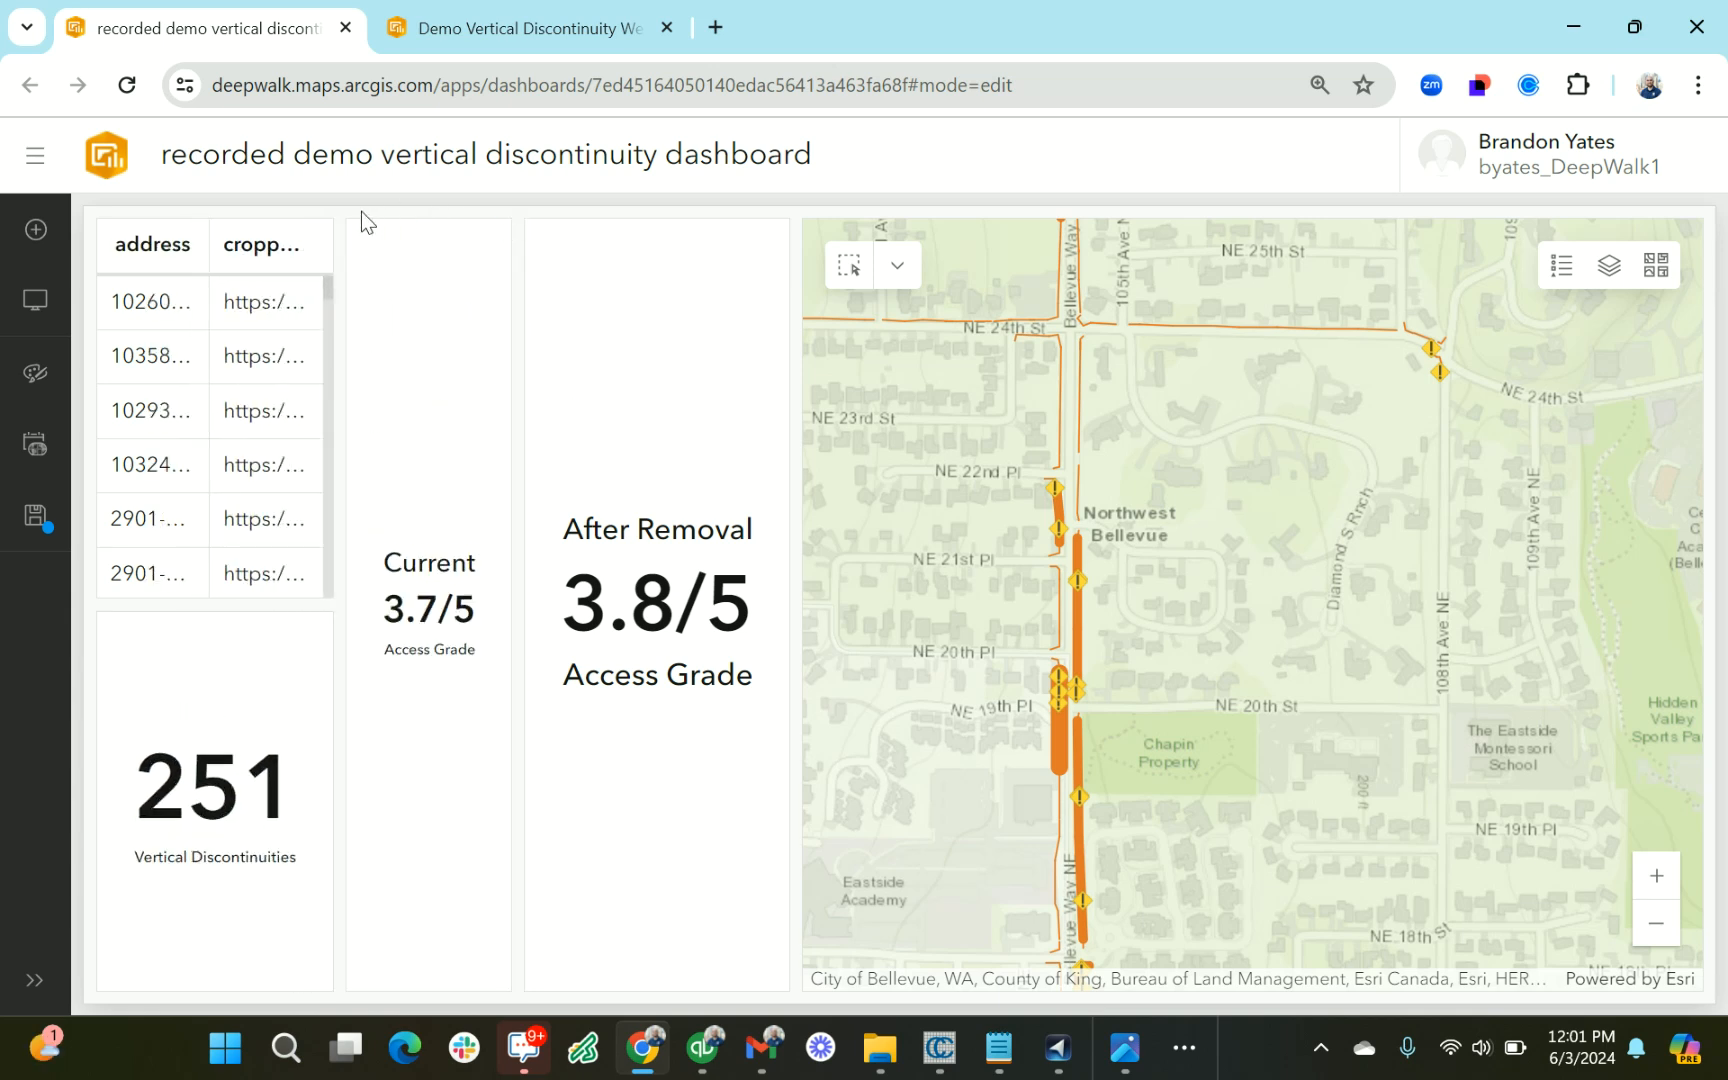
pyautogui.moveTo(372, 242)
pyautogui.moveTo(372, 242); pyautogui.dragTo(458, 670)
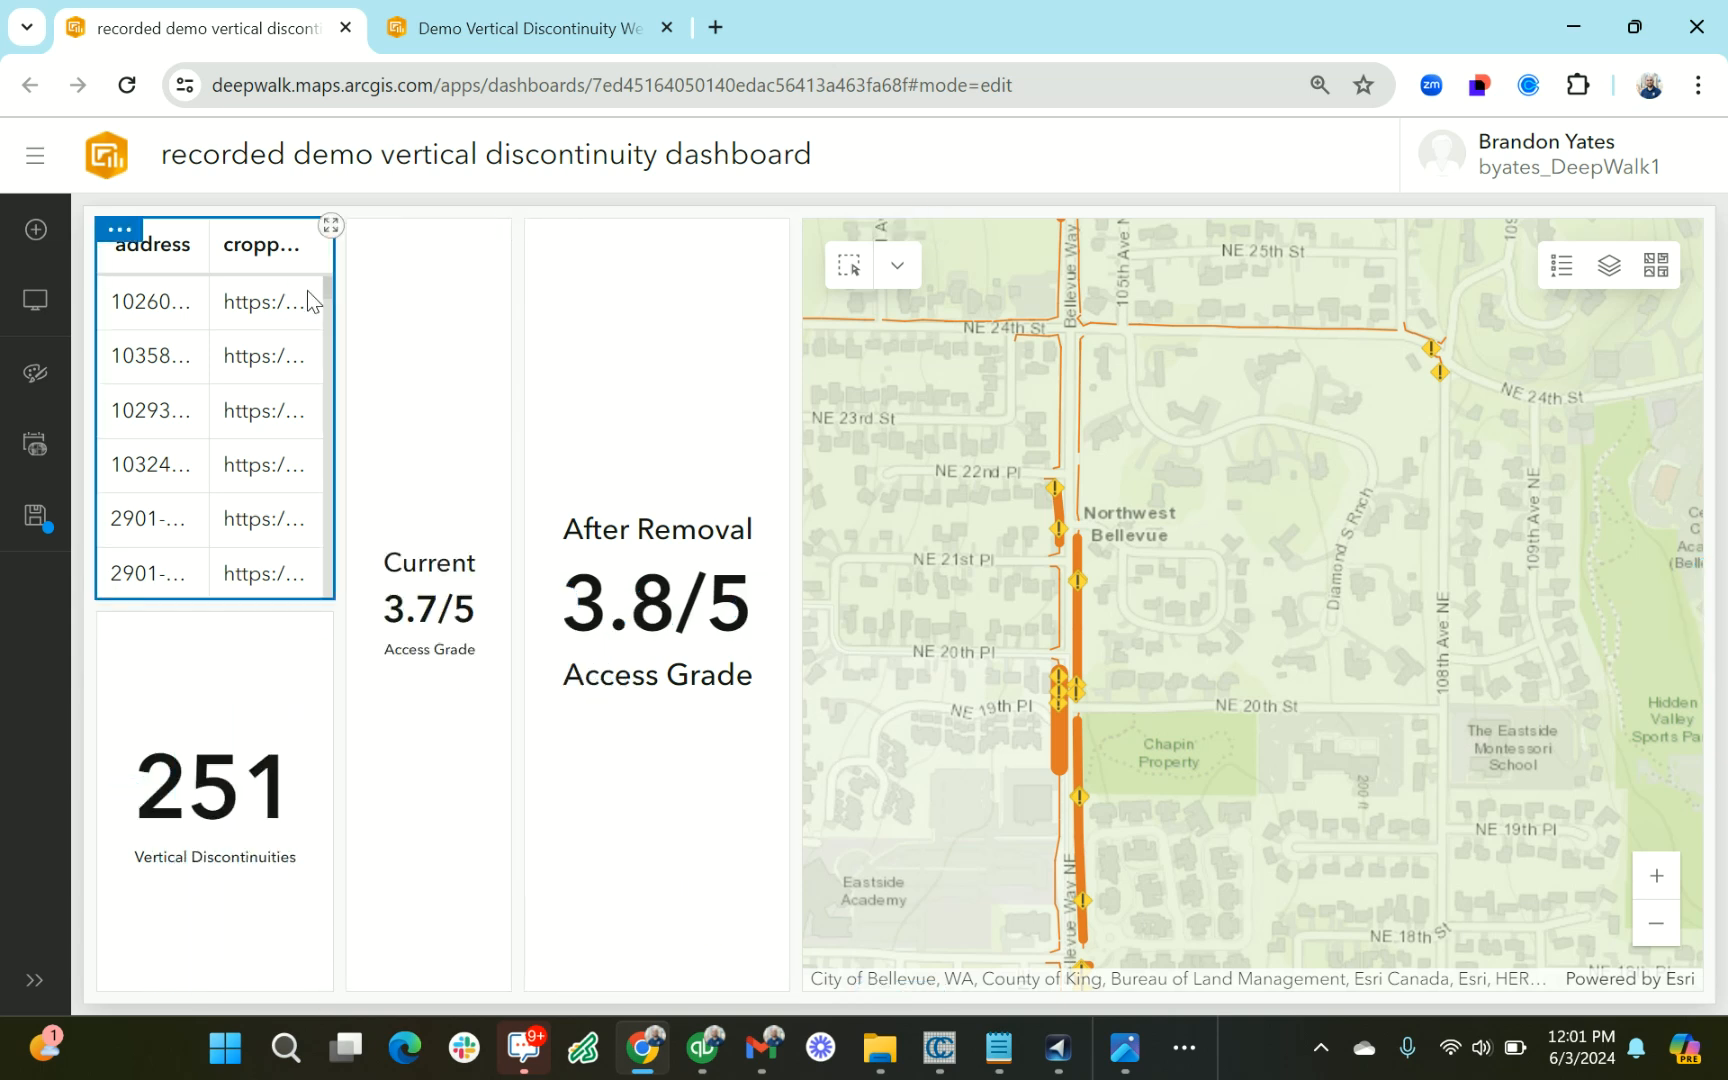
# Widen the column holding the table and count indicator to over a quarter of the dashboard, narrowing both access grade indicators
pyautogui.moveTo(340, 359); pyautogui.dragTo(629, 413)
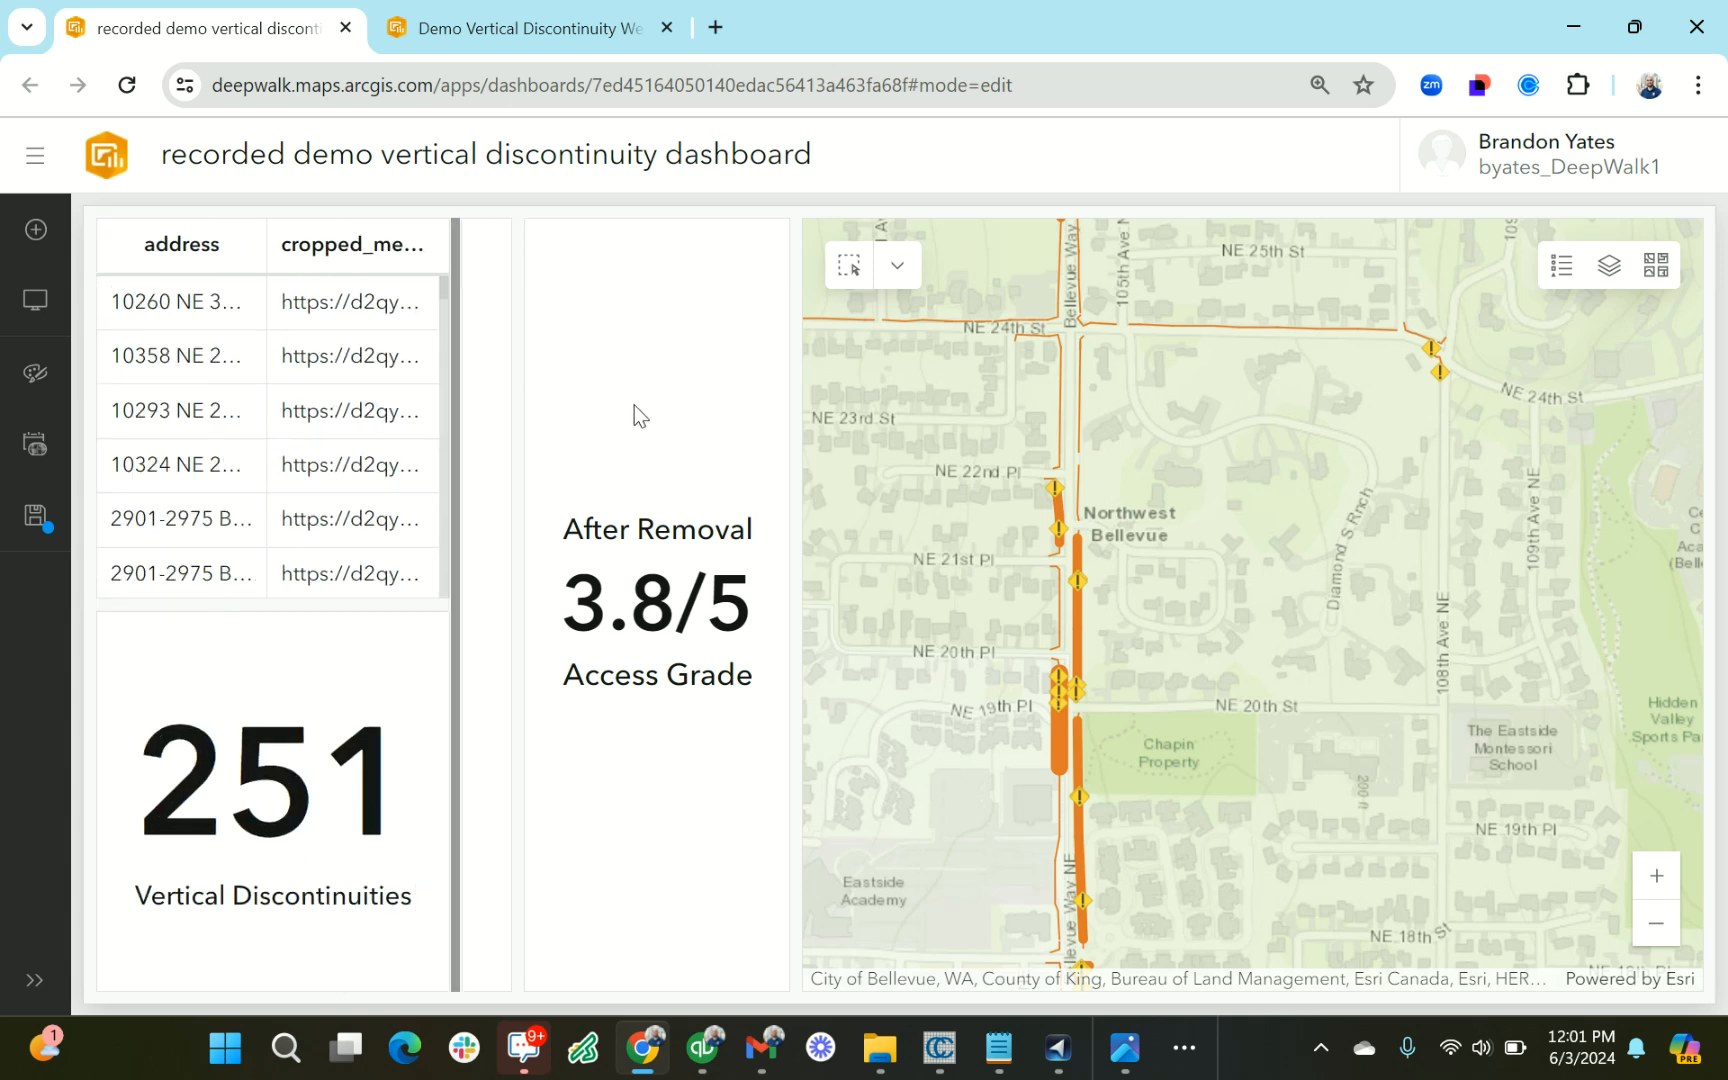
pyautogui.moveTo(513, 413); pyautogui.dragTo(622, 422)
pyautogui.moveTo(278, 410); pyautogui.dragTo(549, 405)
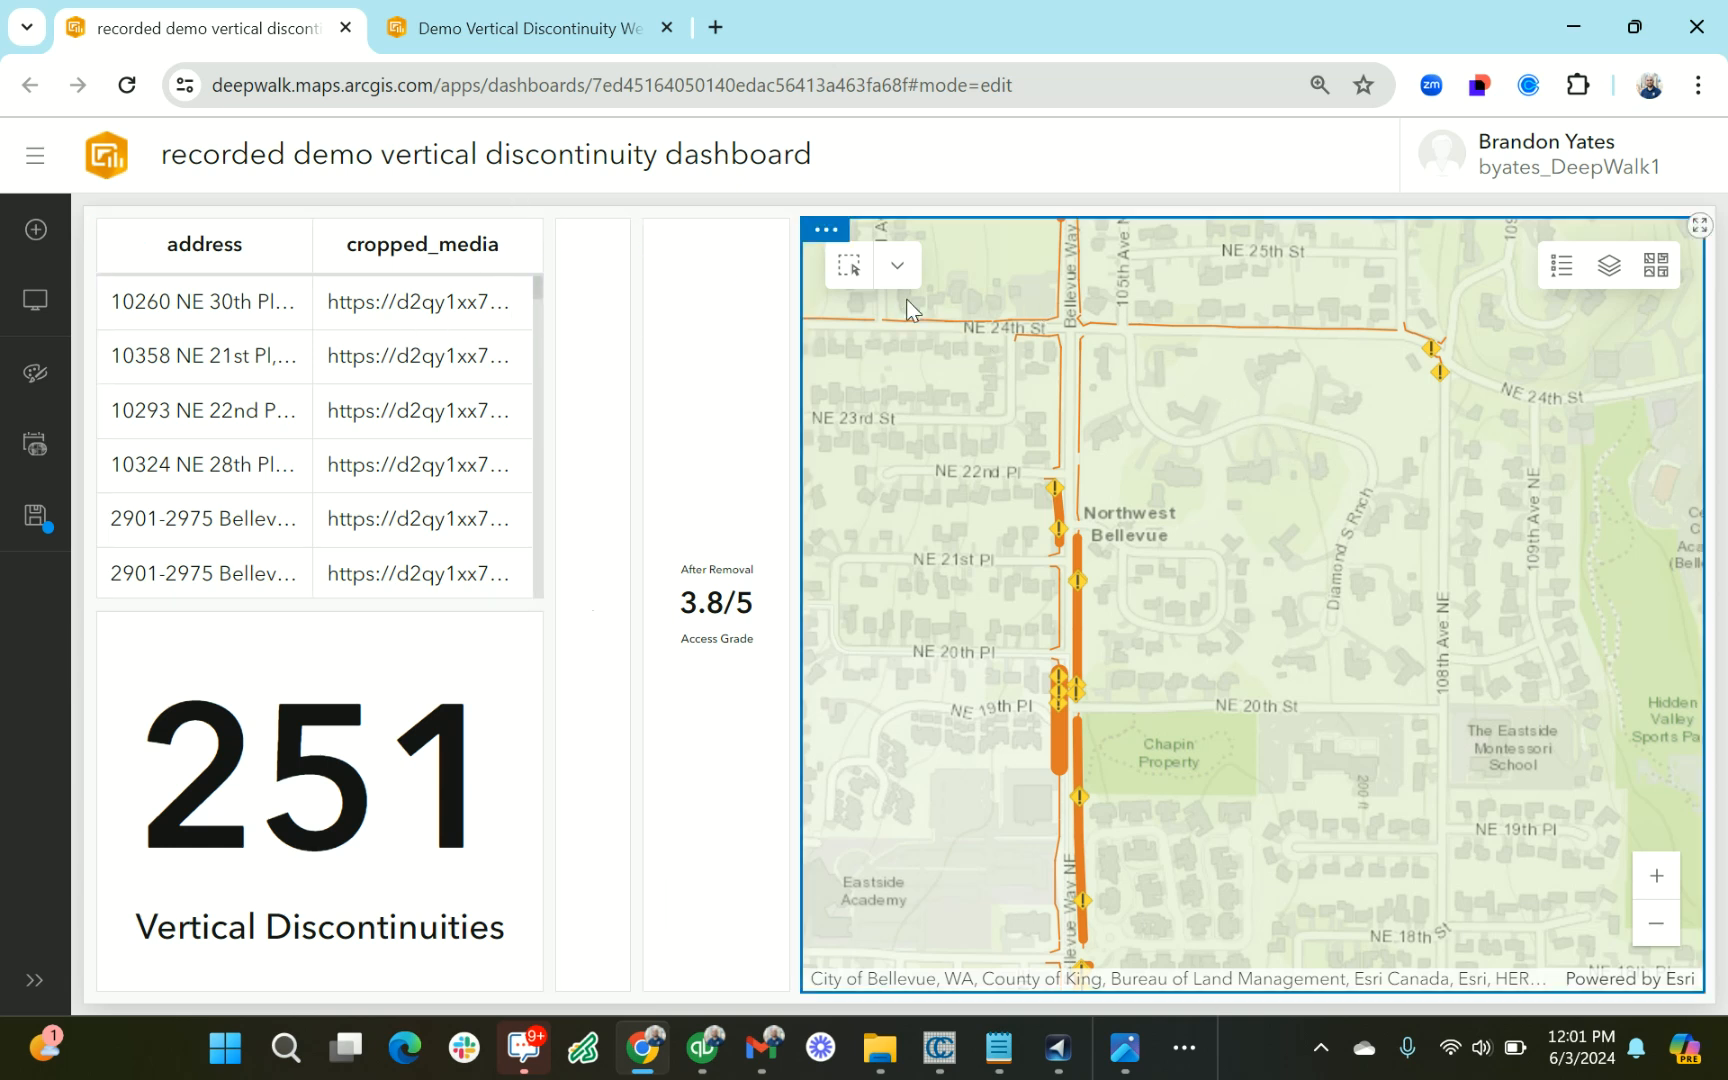
# Rectangle-select the map features along Bellevue Way NE from NE 22nd Pl to just north of NE 18th St to filter the table
pyautogui.click(849, 265)
pyautogui.moveTo(980, 438); pyautogui.dragTo(1254, 911)
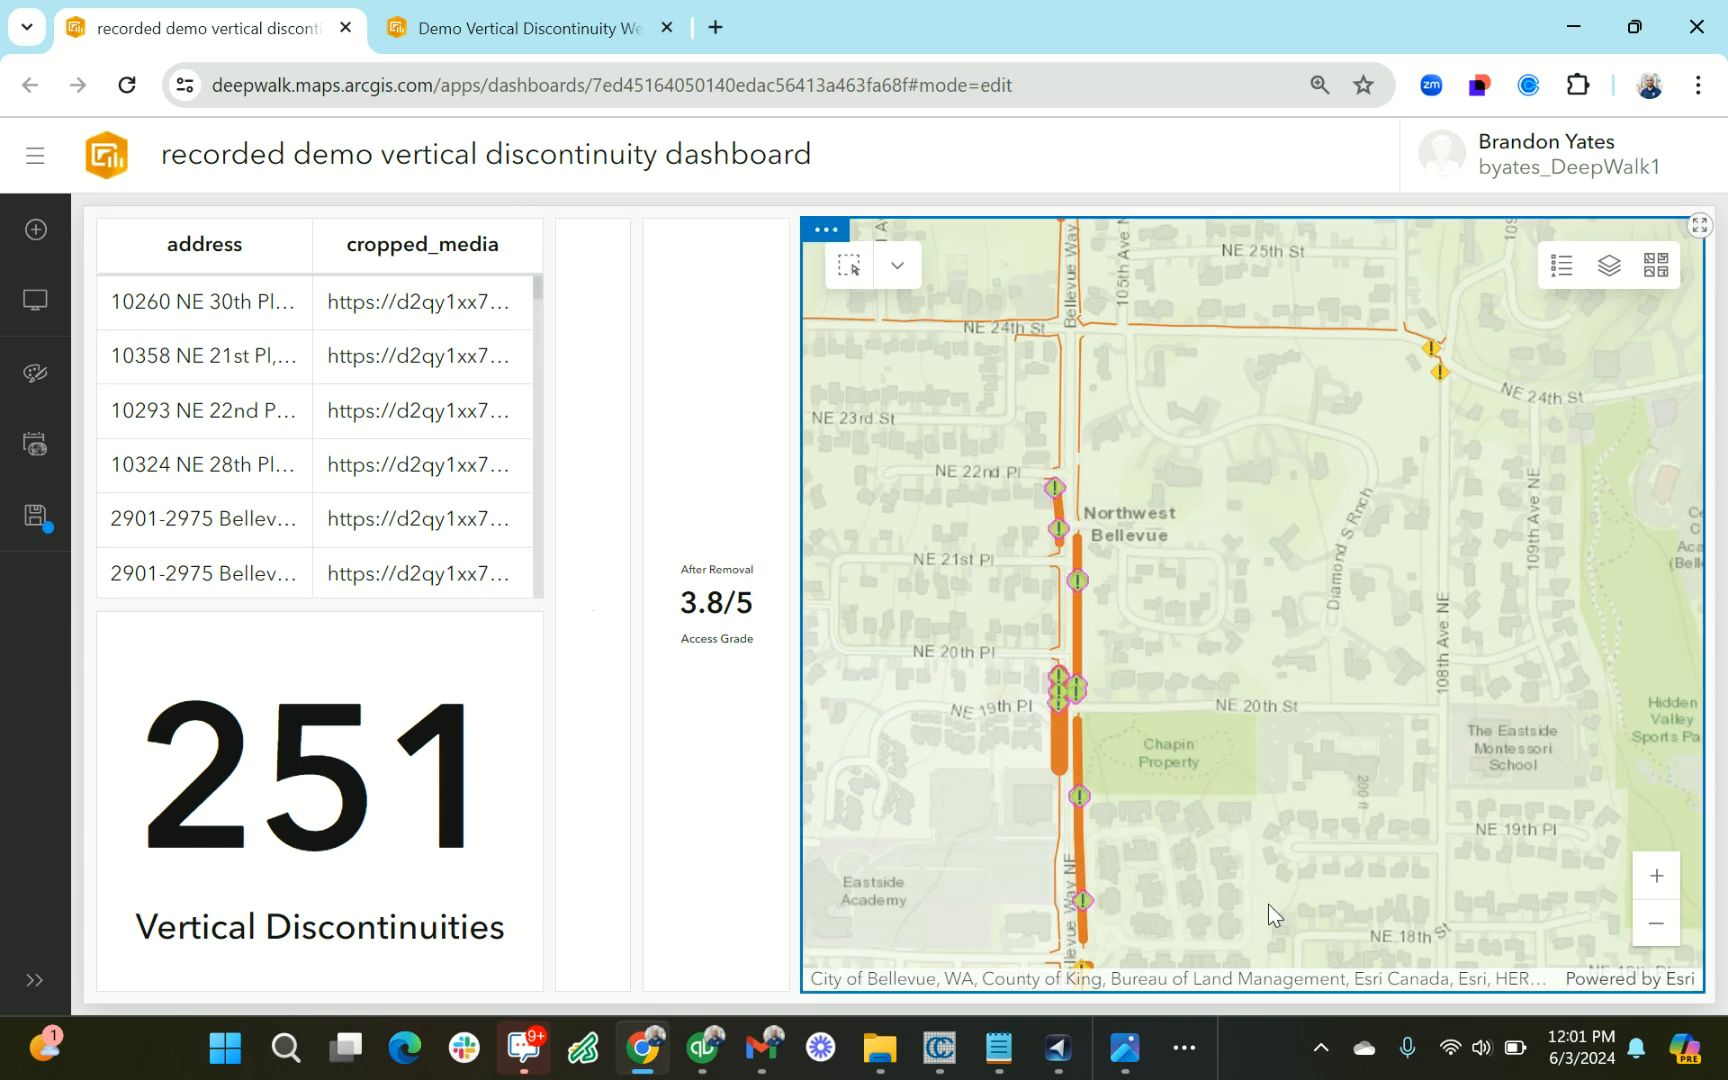
pyautogui.moveTo(222, 350); pyautogui.dragTo(282, 473)
pyautogui.click(378, 496)
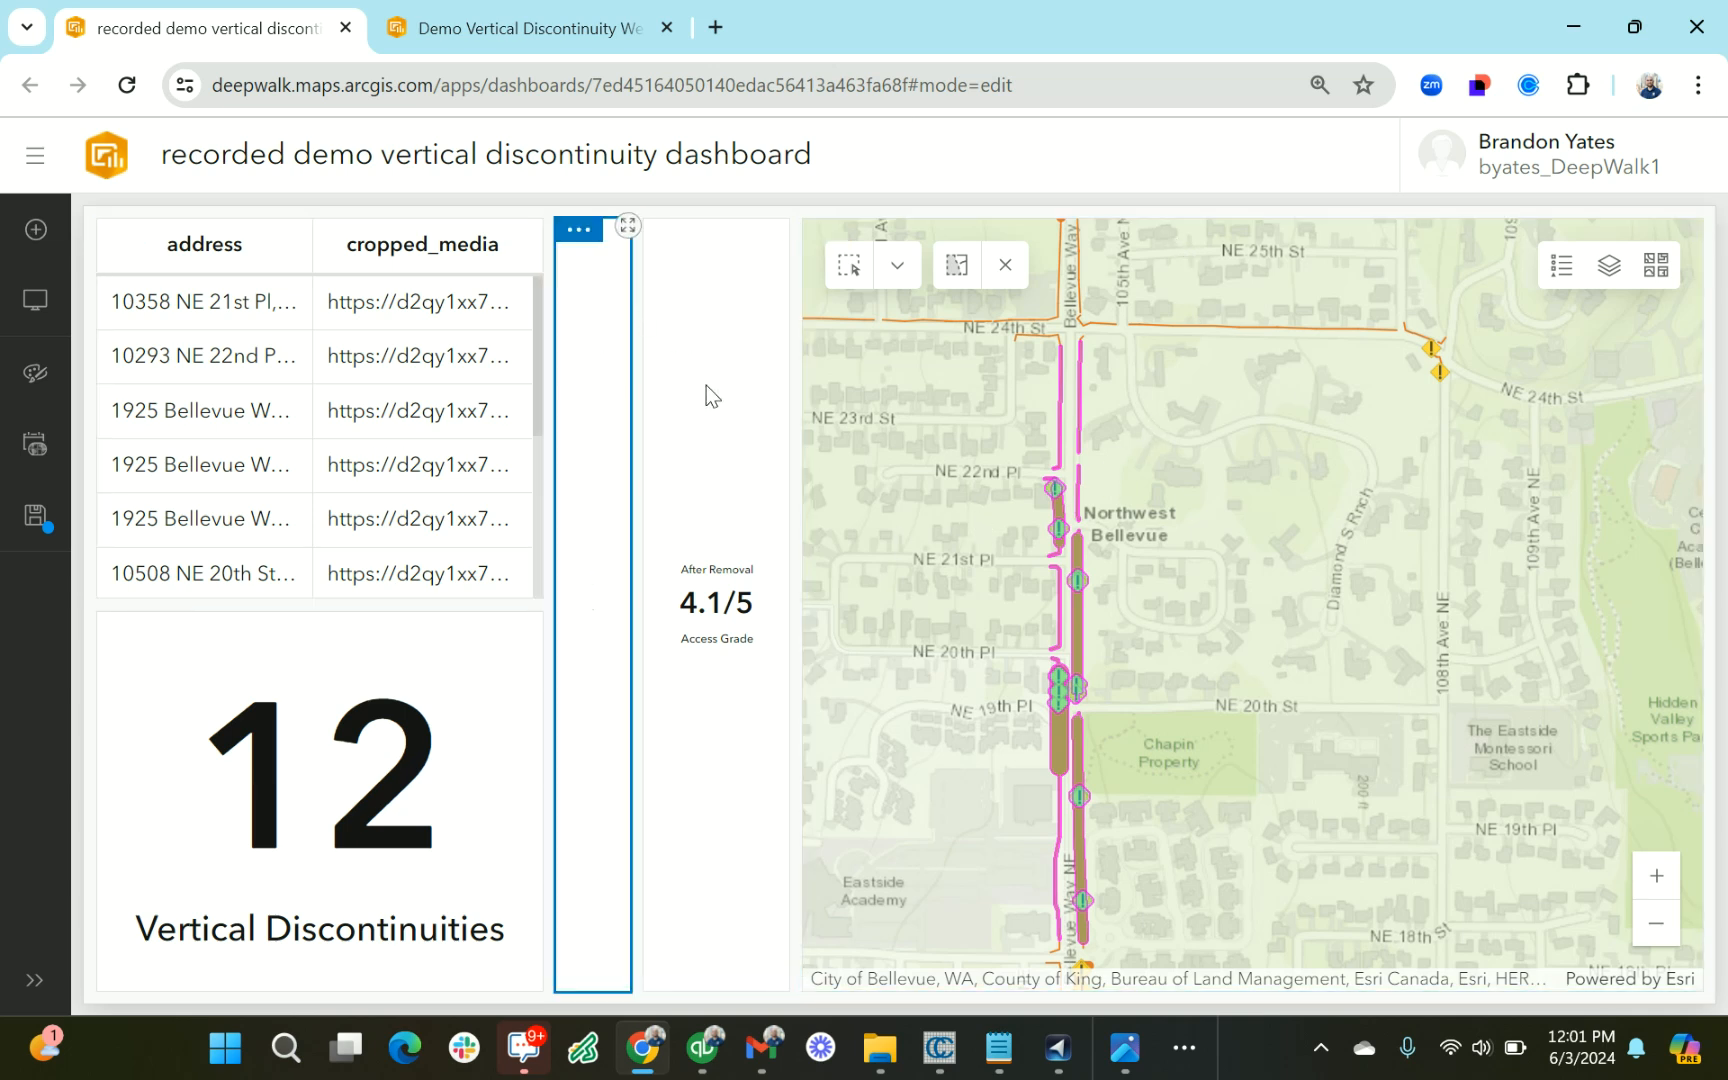
# Narrow the map to under half of the dashboard and widen the Current and After Removal access grade indicators
pyautogui.moveTo(796, 546); pyautogui.dragTo(968, 549)
pyautogui.moveTo(637, 552); pyautogui.dragTo(722, 552)
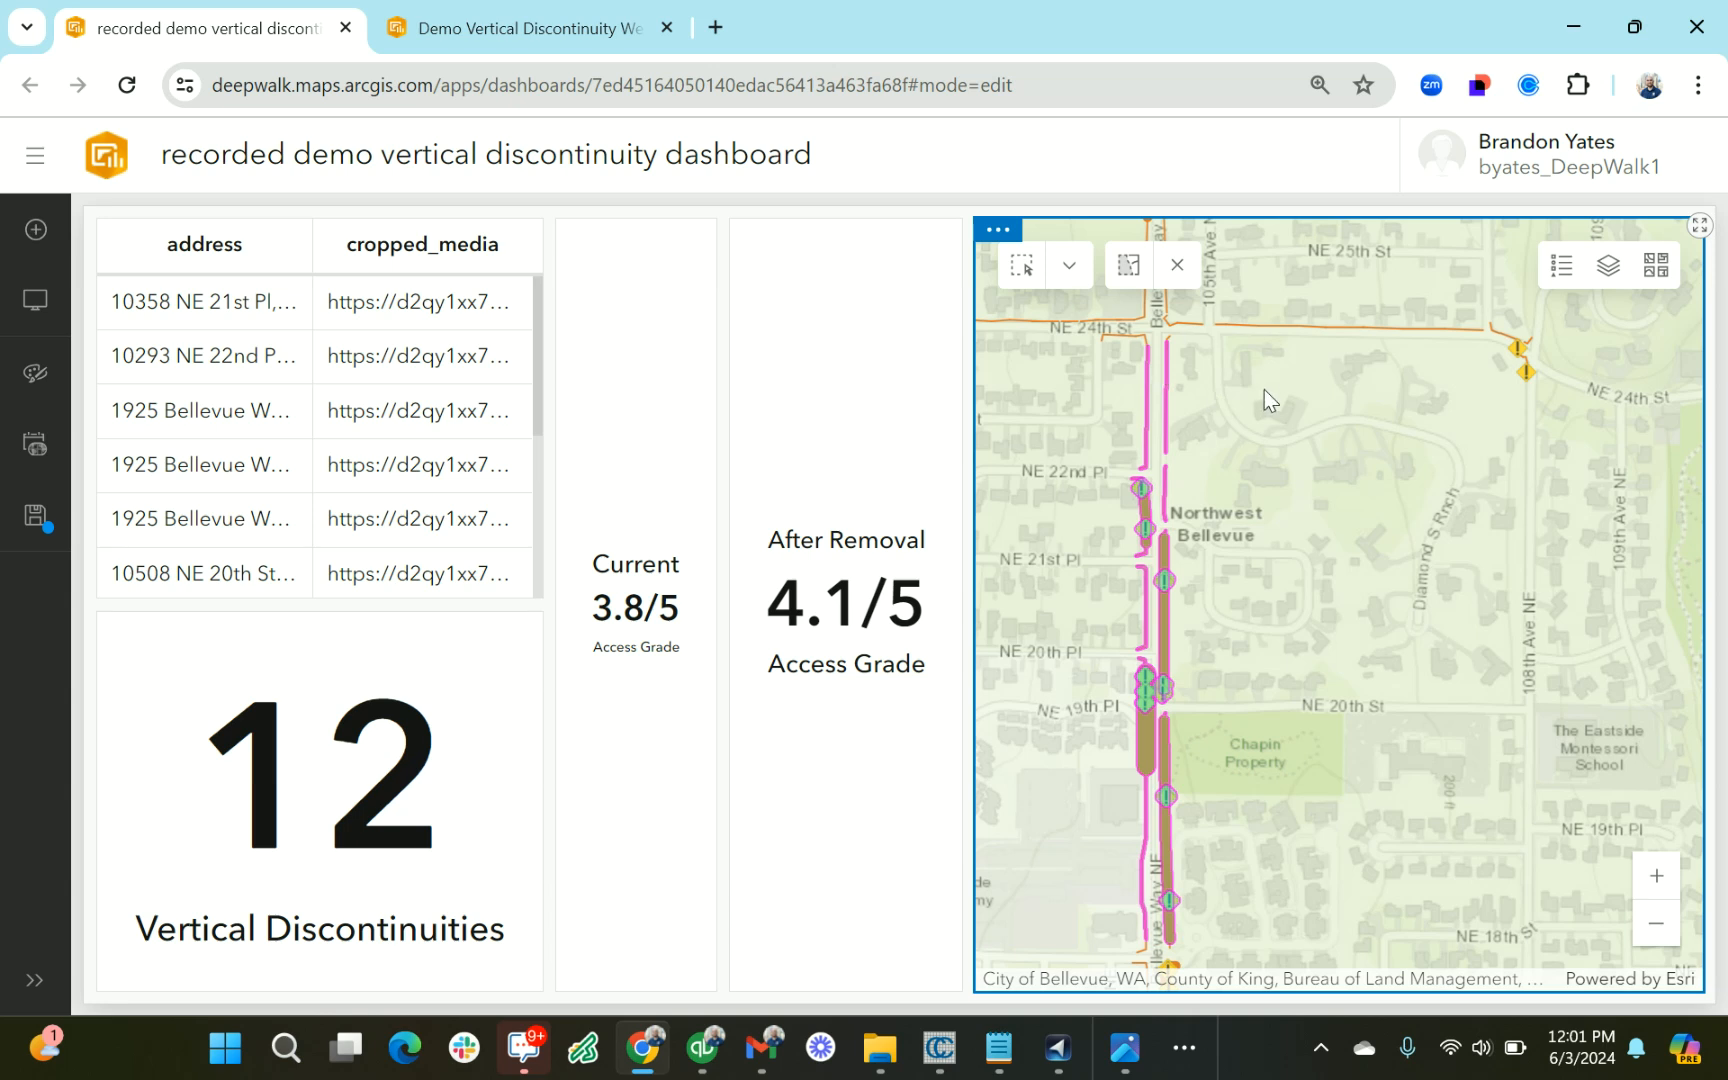